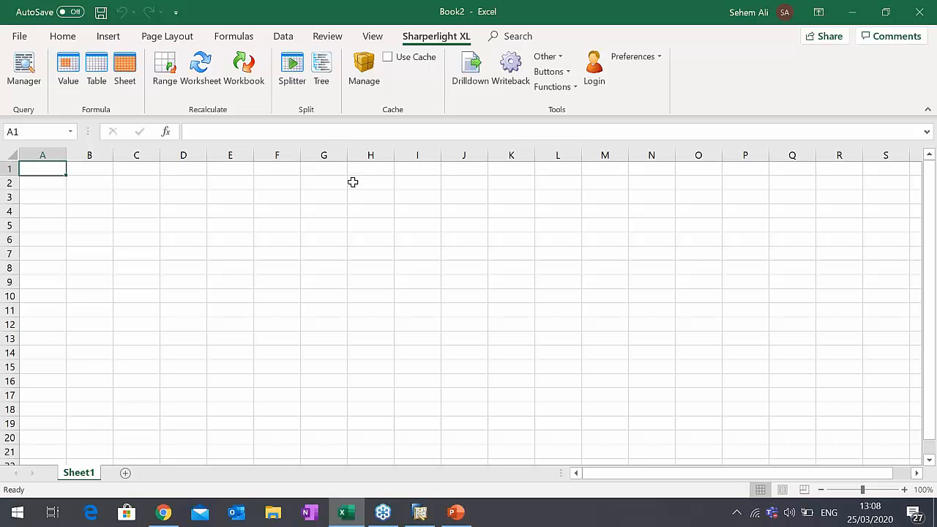
- Start a new table query from cell D5 and move the Query Builder window clear of the worksheet's first columns
{"action": "left_click", "coordinate": [137, 211]}
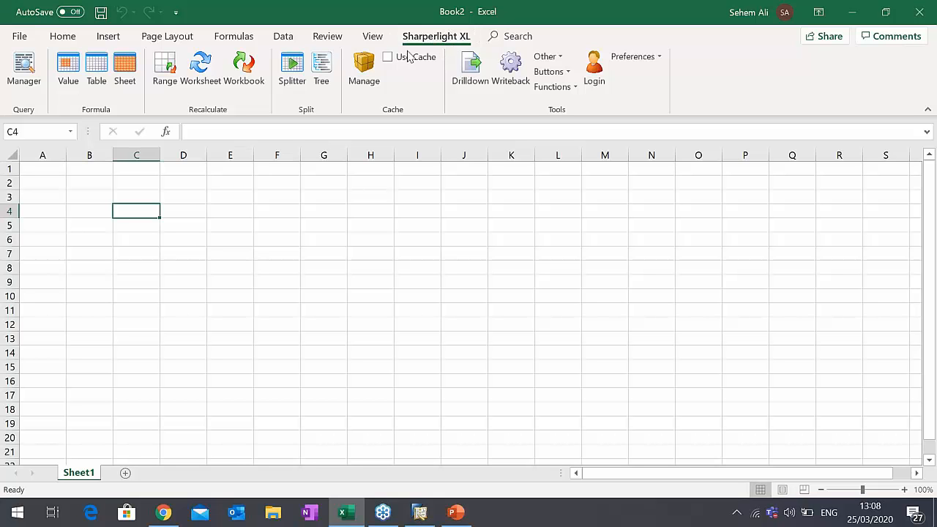
{"action": "left_click", "coordinate": [169, 213]}
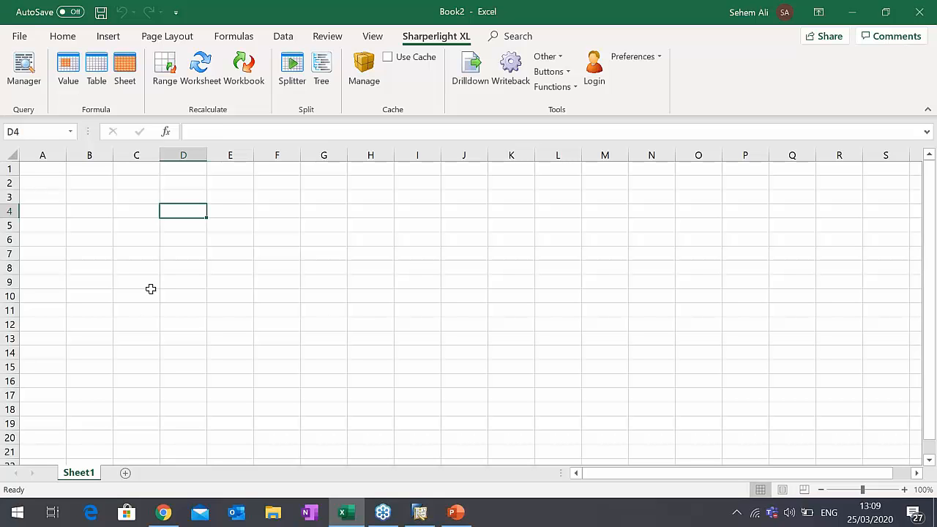
{"action": "left_click", "coordinate": [169, 225]}
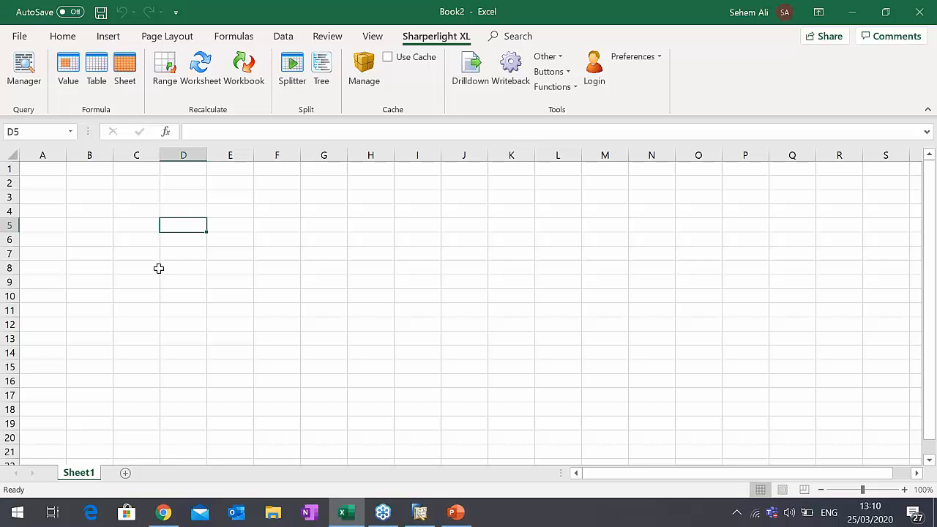
{"action": "left_click", "coordinate": [97, 83]}
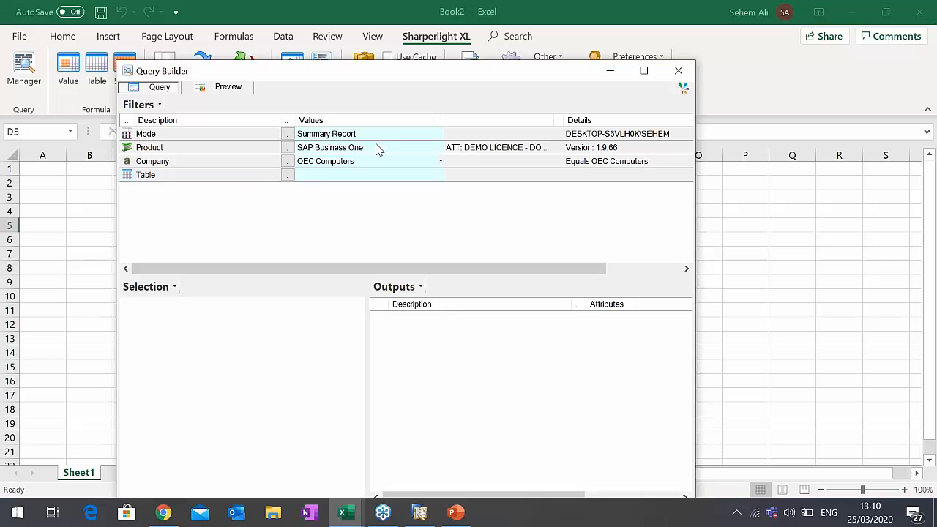
{"action": "left_click", "coordinate": [609, 135]}
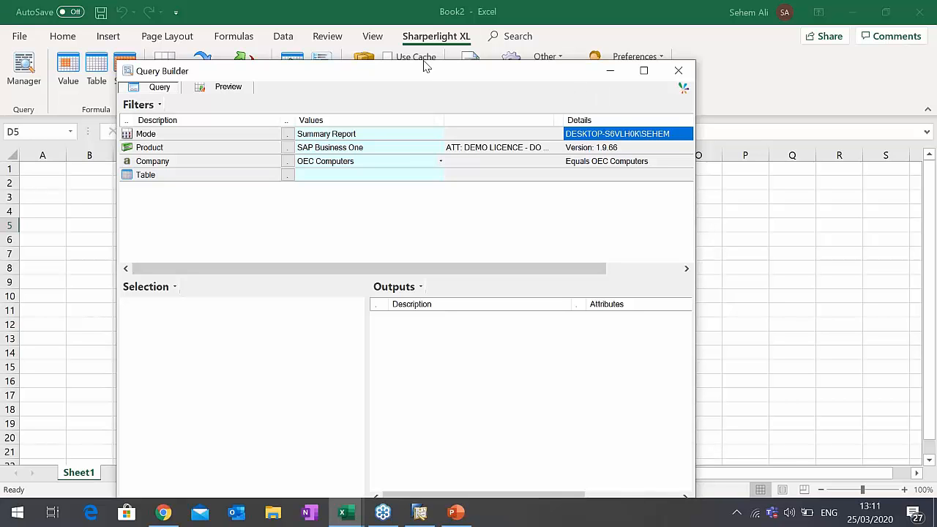
{"action": "left_click_drag", "start_coordinate": [432, 66], "coordinate": [569, 35]}
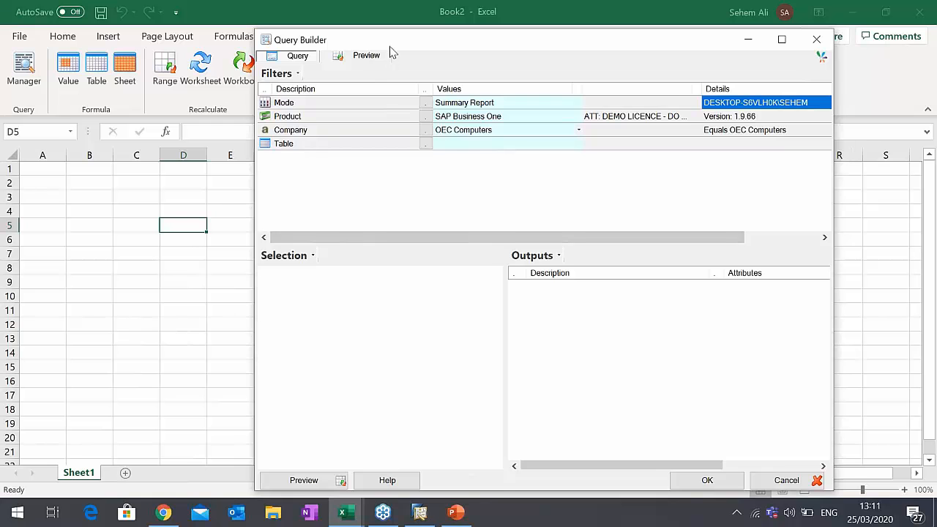
{"action": "left_click_drag", "start_coordinate": [395, 45], "coordinate": [417, 60]}
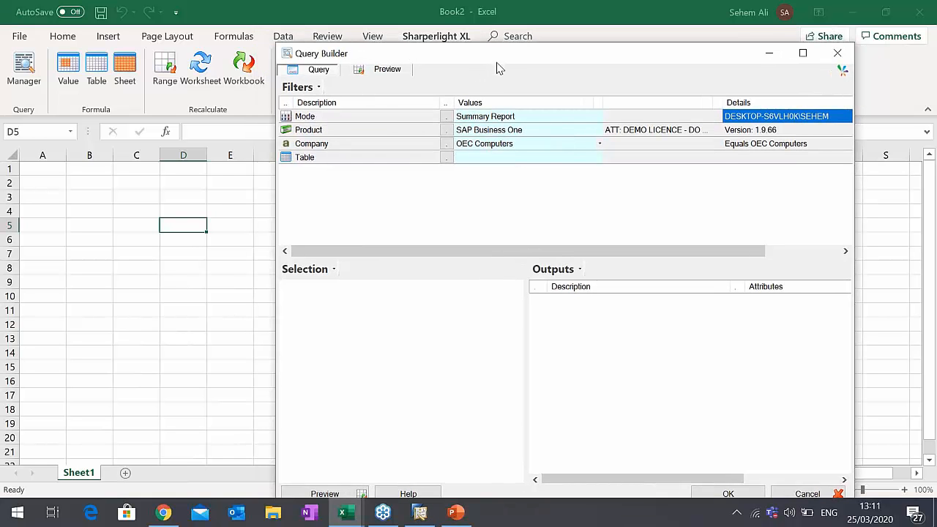
{"action": "left_click_drag", "start_coordinate": [498, 63], "coordinate": [462, 42]}
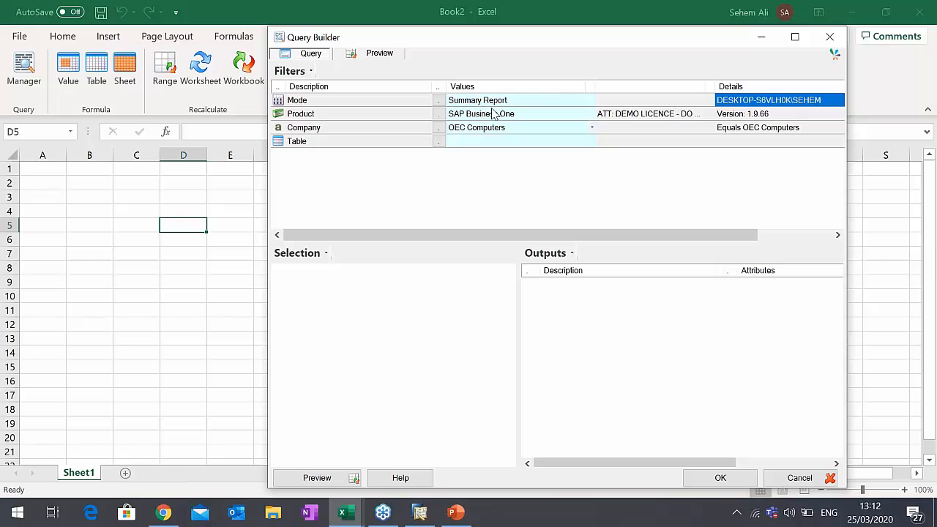
{"action": "left_click_drag", "start_coordinate": [517, 41], "coordinate": [535, 38]}
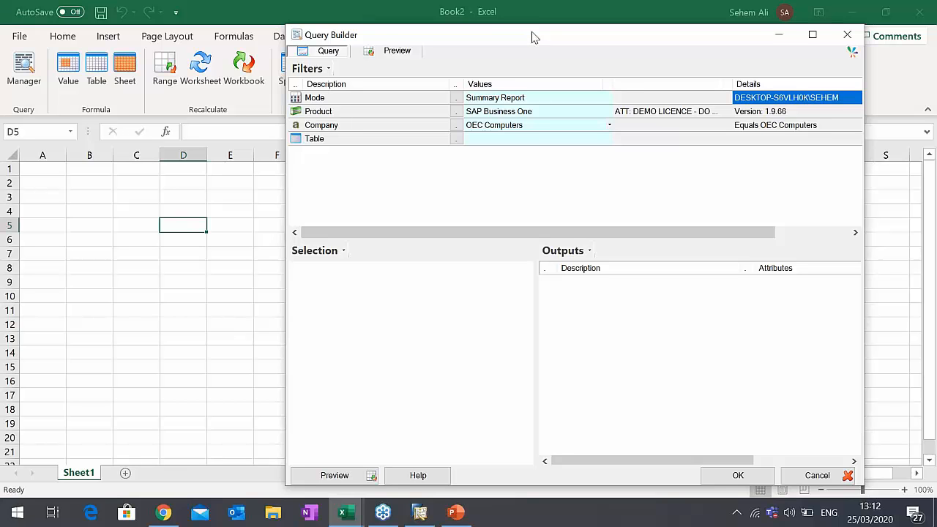
{"action": "left_click_drag", "start_coordinate": [535, 38], "coordinate": [534, 35]}
- Review the Detailed Report and Aggregation query modes, and confirm Summary Report as the query's mode
{"action": "left_click", "coordinate": [478, 98]}
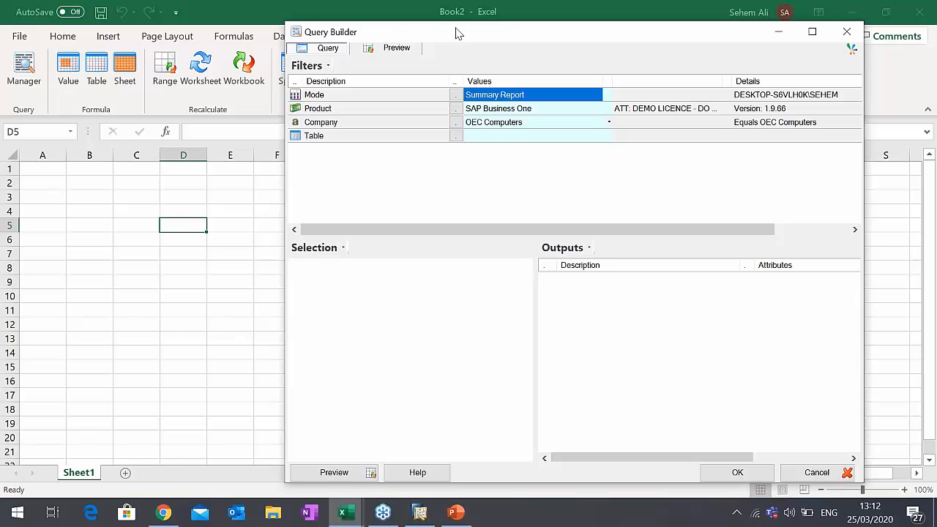
{"action": "left_click_drag", "start_coordinate": [456, 32], "coordinate": [457, 29]}
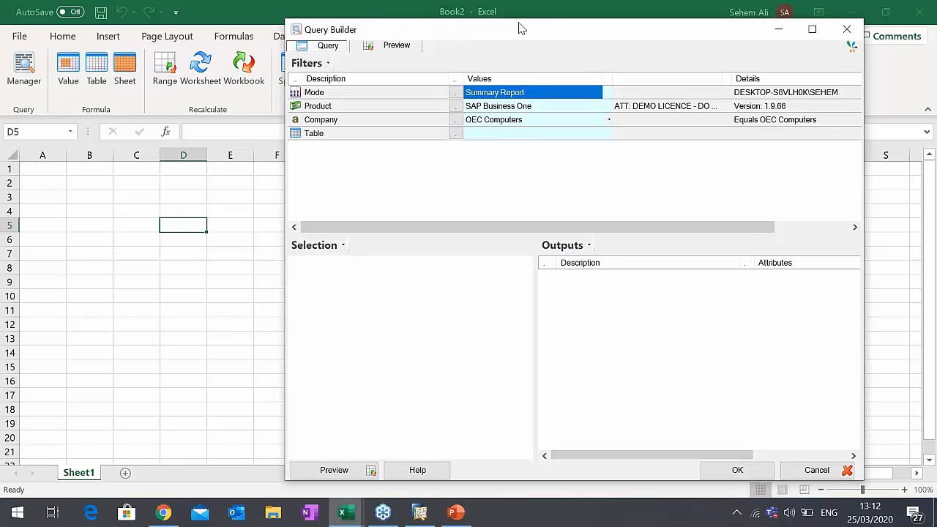
{"action": "left_click_drag", "start_coordinate": [519, 27], "coordinate": [517, 19]}
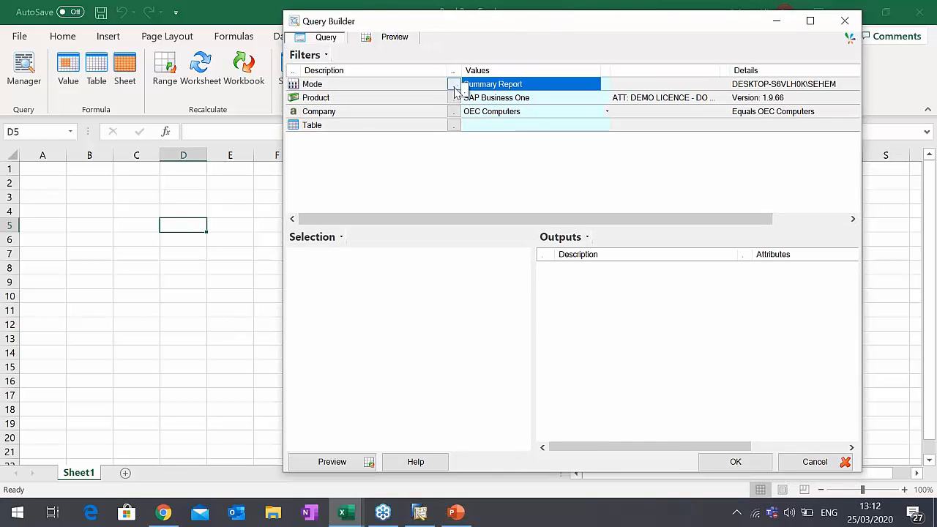
{"action": "left_click", "coordinate": [454, 87]}
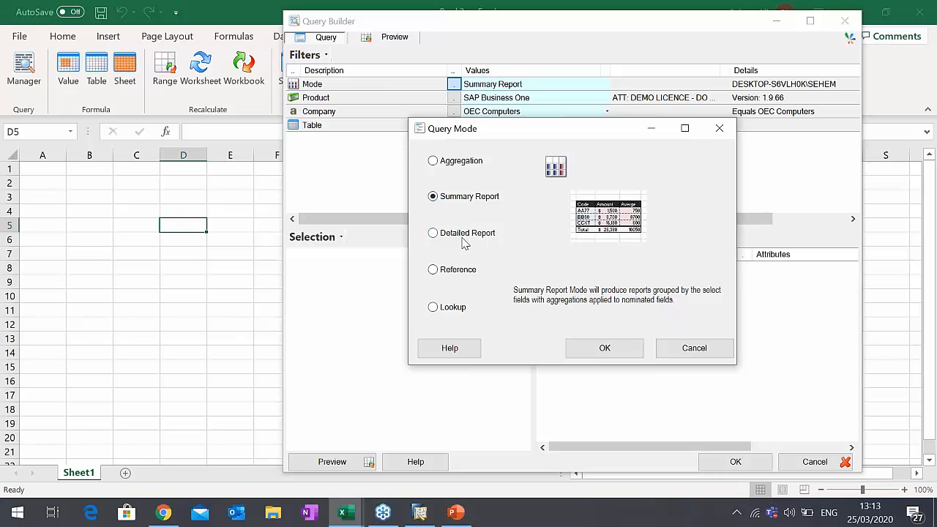
{"action": "left_click", "coordinate": [462, 234]}
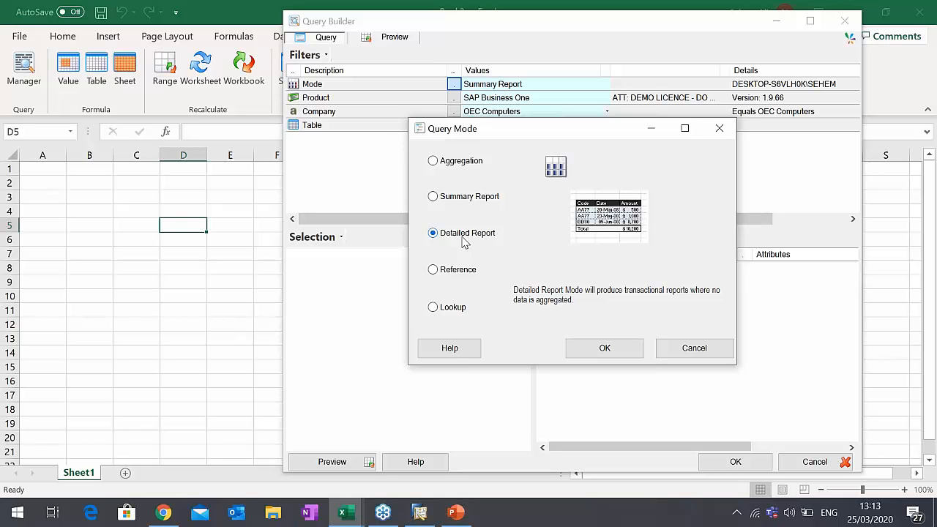
{"action": "left_click", "coordinate": [452, 165]}
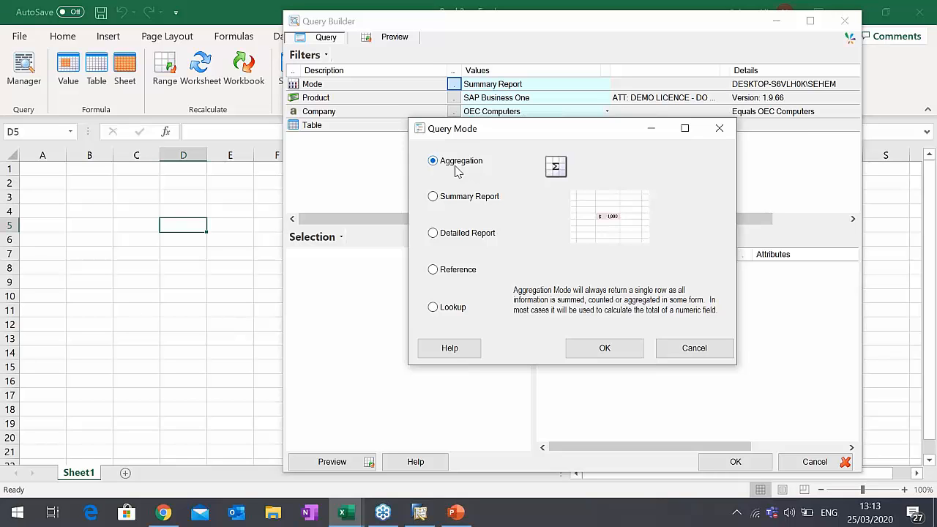
{"action": "left_click", "coordinate": [438, 198]}
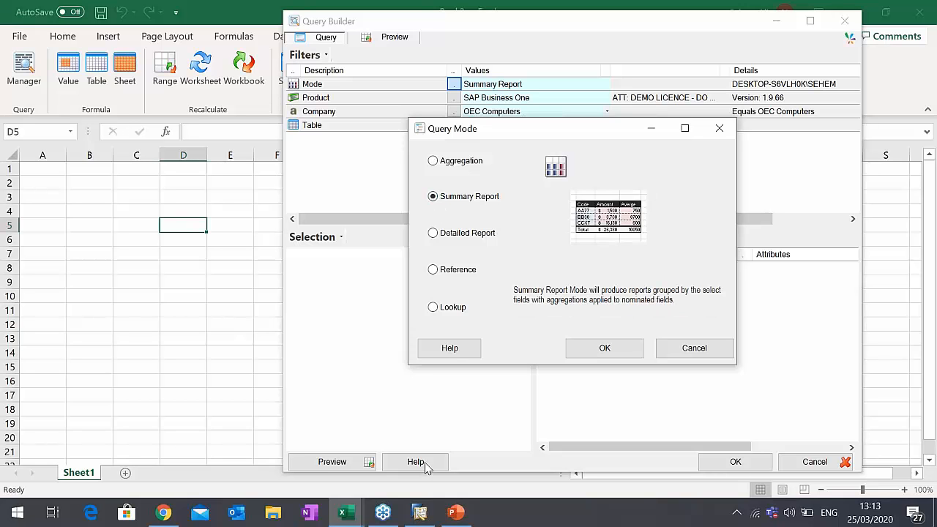
{"action": "left_click", "coordinate": [604, 348]}
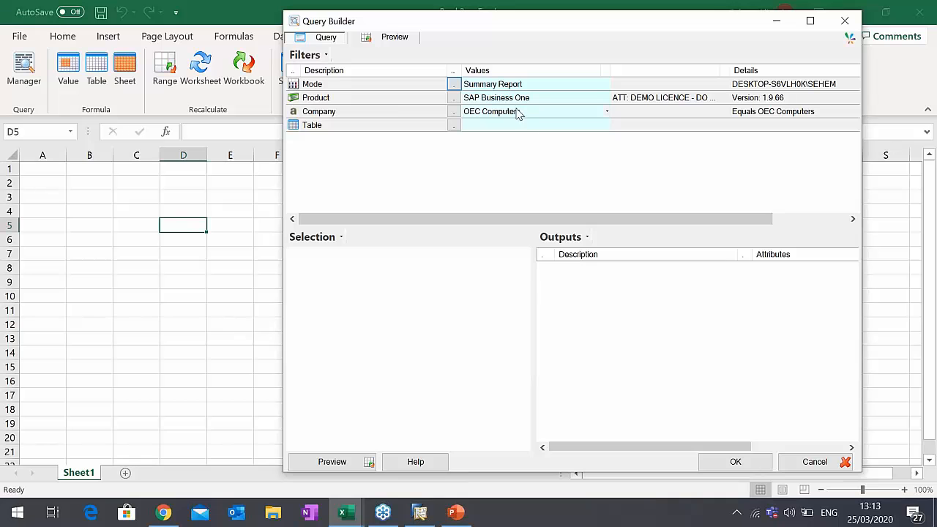
- Switch the query's product to System
{"action": "left_click", "coordinate": [518, 110]}
{"action": "left_click", "coordinate": [511, 102]}
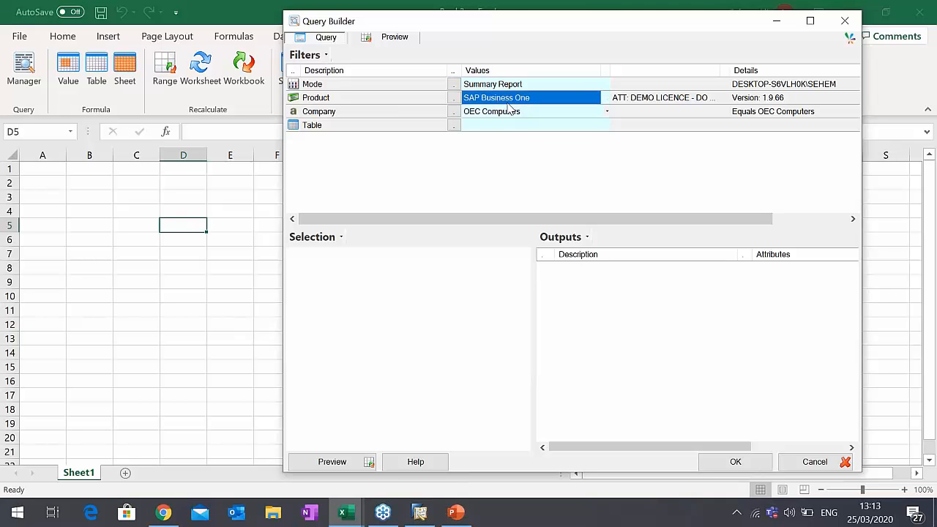
{"action": "left_click", "coordinate": [454, 97]}
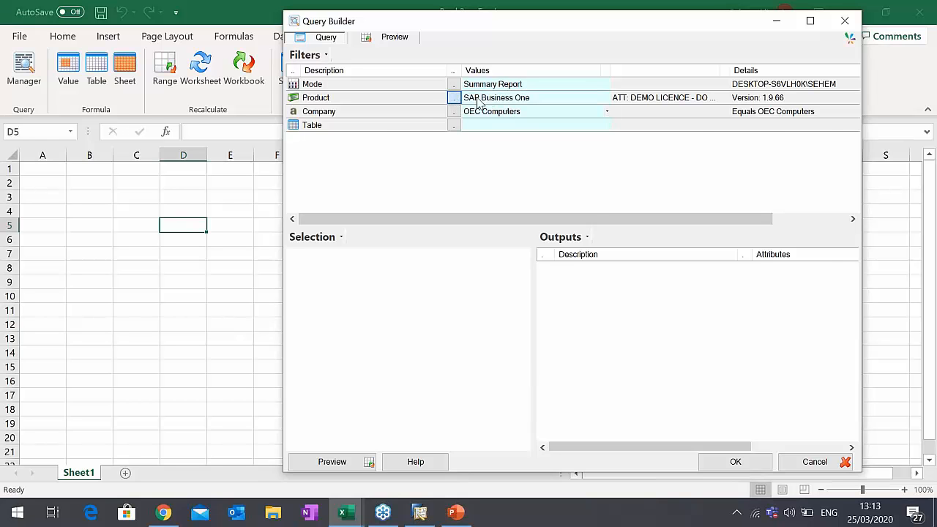
{"action": "left_click_drag", "start_coordinate": [498, 136], "coordinate": [575, 130]}
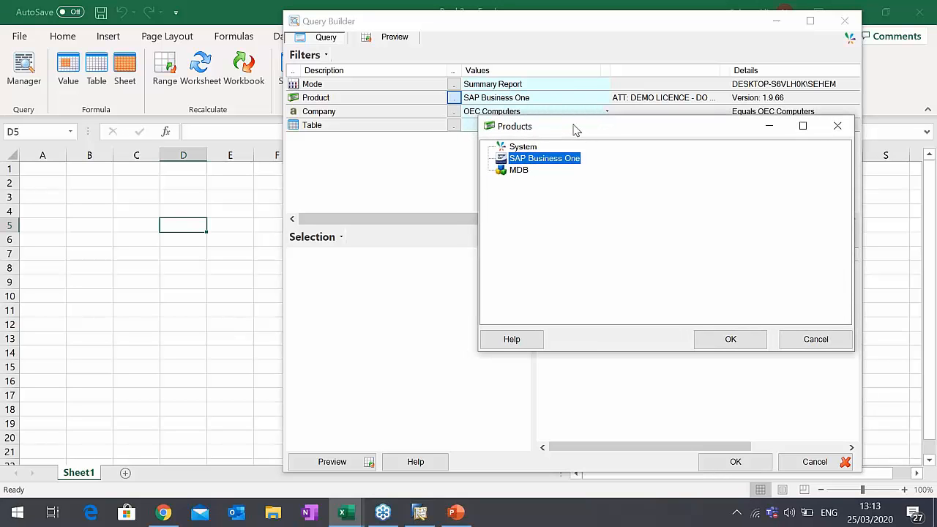
{"action": "double_click", "coordinate": [526, 147]}
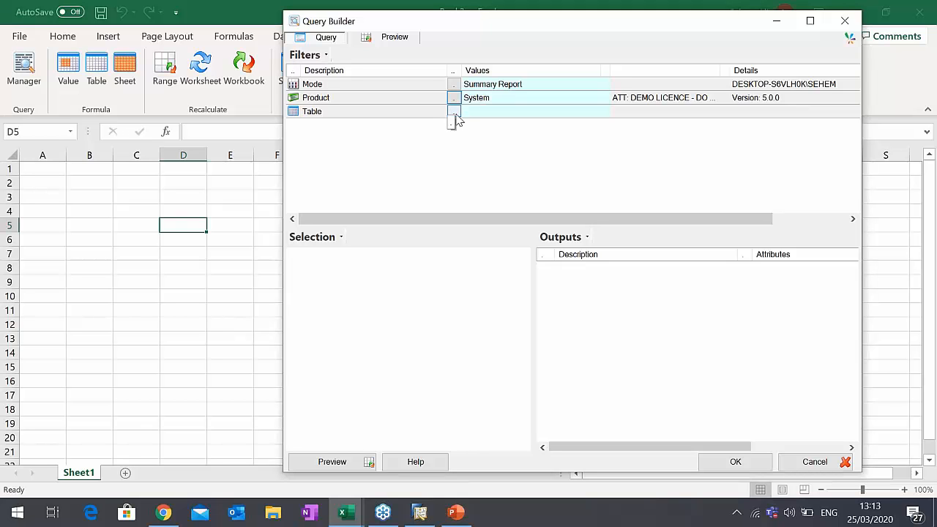
- Browse the System product's tables under Other Data Sources and Internet, and close the list without choosing one
{"action": "left_click", "coordinate": [454, 112]}
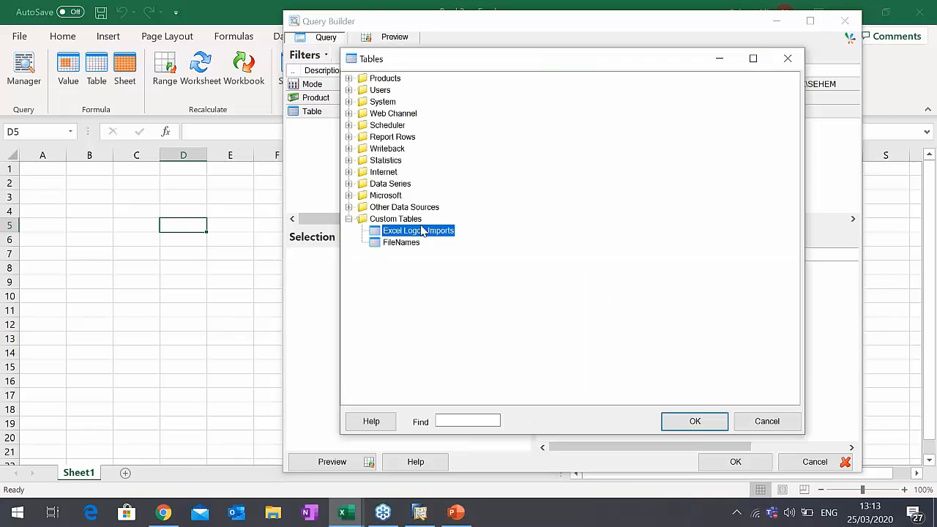
{"action": "left_click", "coordinate": [349, 207]}
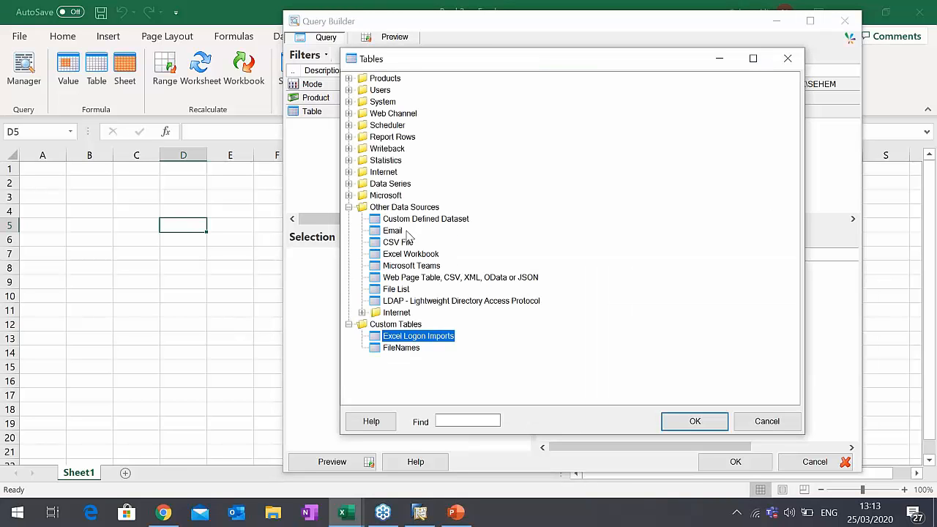
{"action": "left_click", "coordinate": [407, 245]}
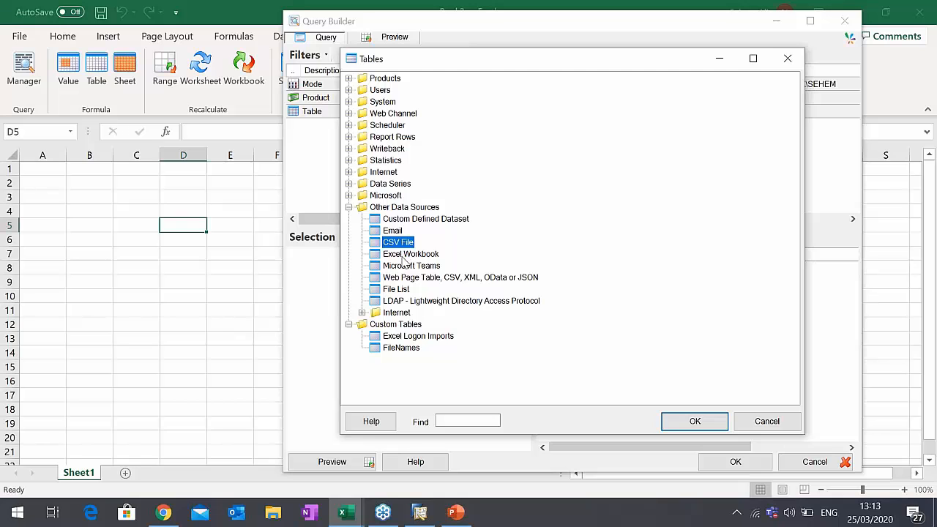
{"action": "left_click", "coordinate": [403, 254]}
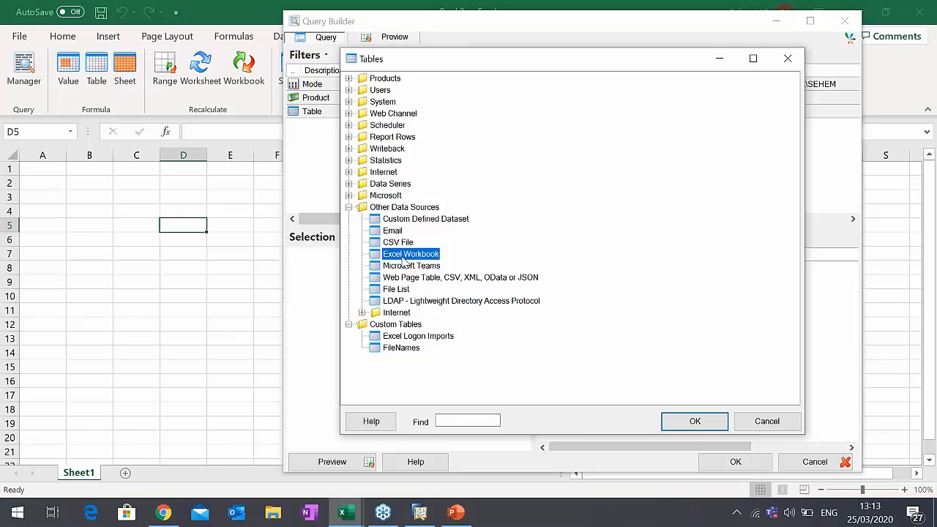
{"action": "left_click", "coordinate": [349, 172]}
{"action": "left_click", "coordinate": [375, 185]}
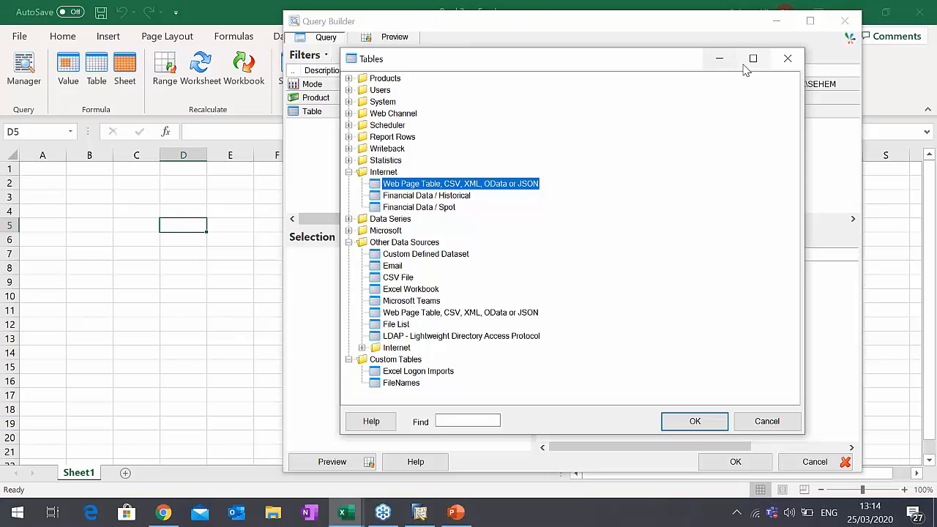
{"action": "left_click", "coordinate": [788, 58]}
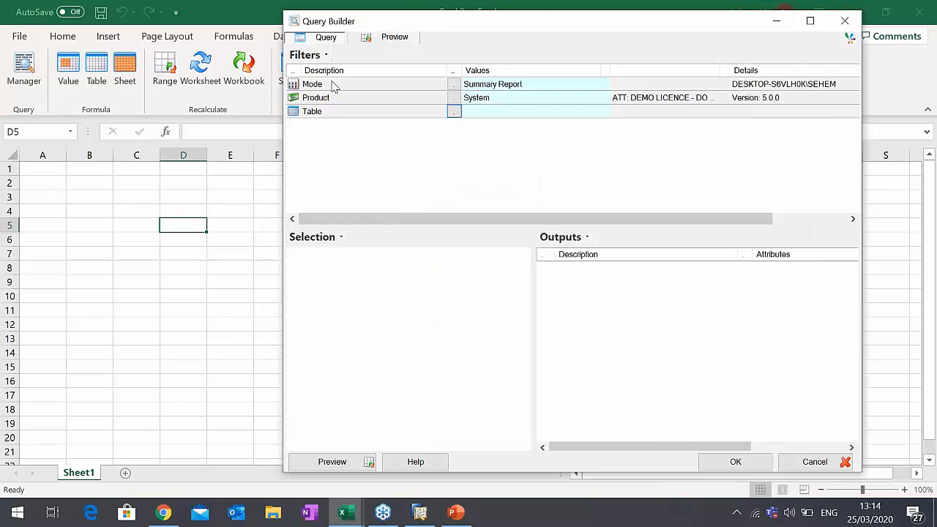
- Set the query's product back to SAP Business One
{"action": "left_click", "coordinate": [454, 99]}
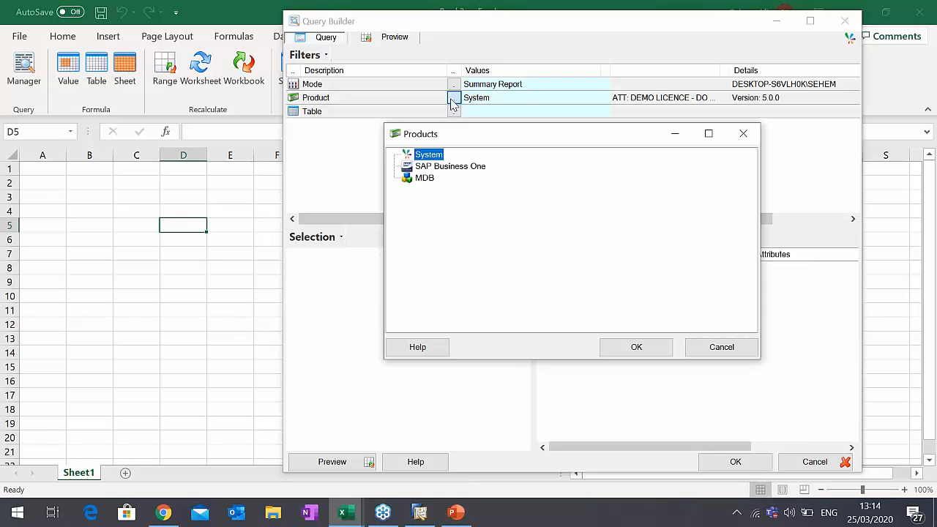
{"action": "left_click", "coordinate": [451, 167]}
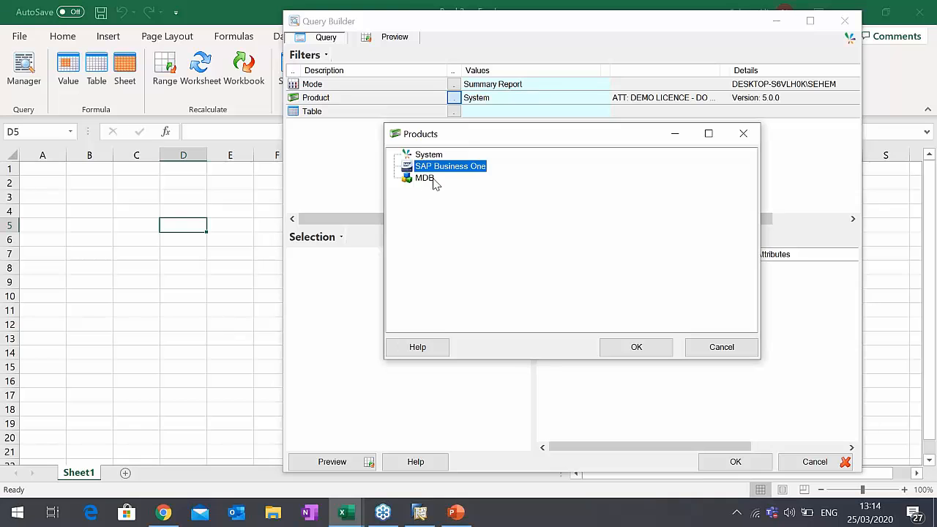
{"action": "left_click", "coordinate": [430, 180]}
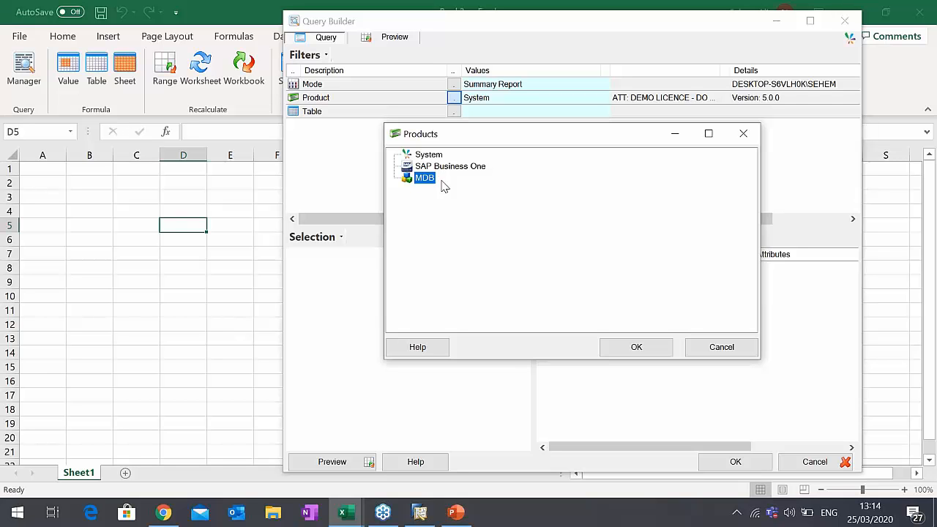
{"action": "left_click", "coordinate": [441, 167]}
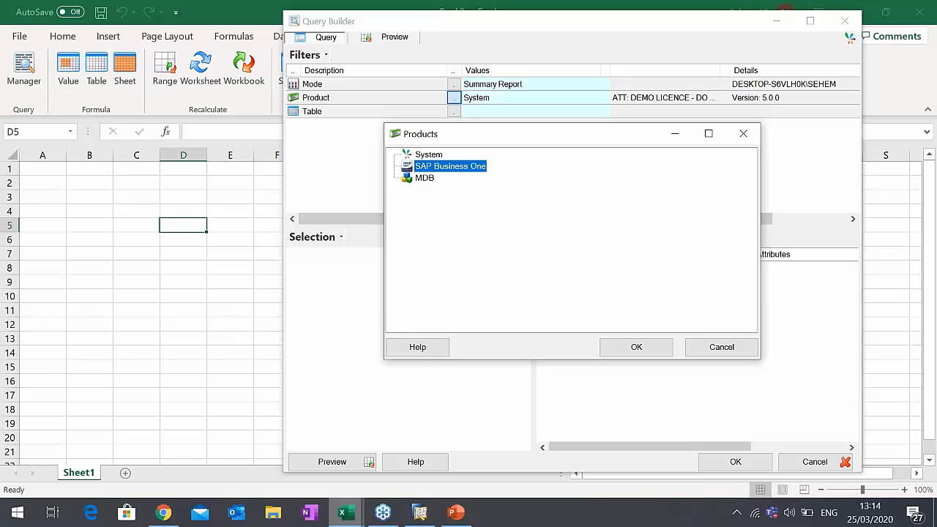
{"action": "double_click", "coordinate": [437, 172]}
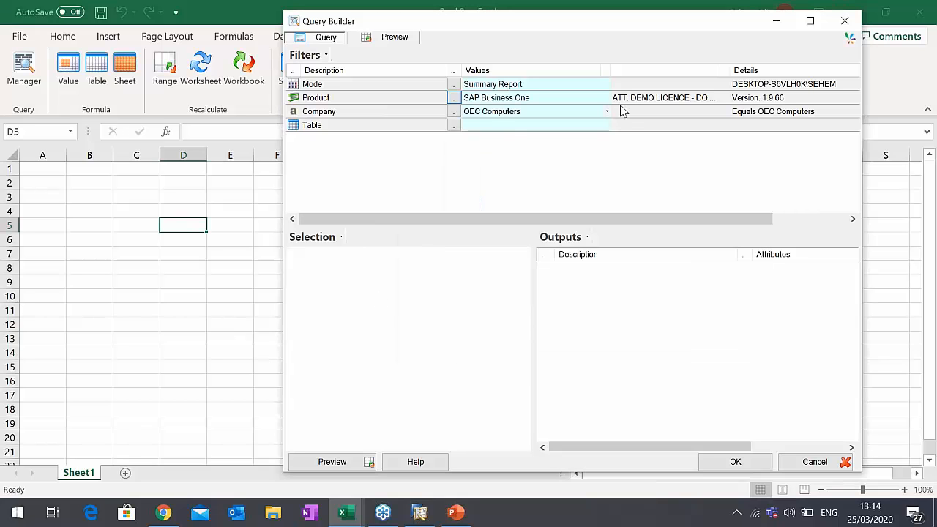
- Set the query's company to OEC Computers UK, using the SBODemoGB database
{"action": "left_click", "coordinate": [490, 114]}
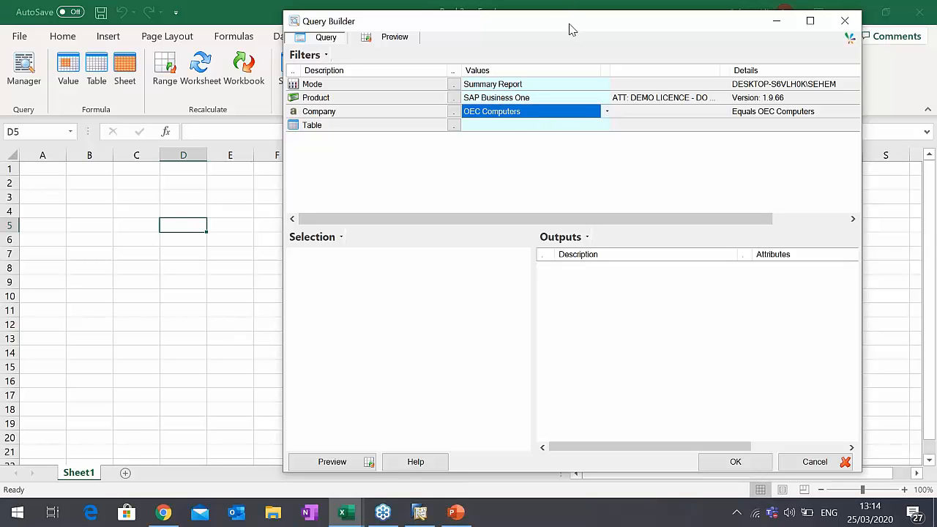
{"action": "left_click_drag", "start_coordinate": [572, 29], "coordinate": [568, 29]}
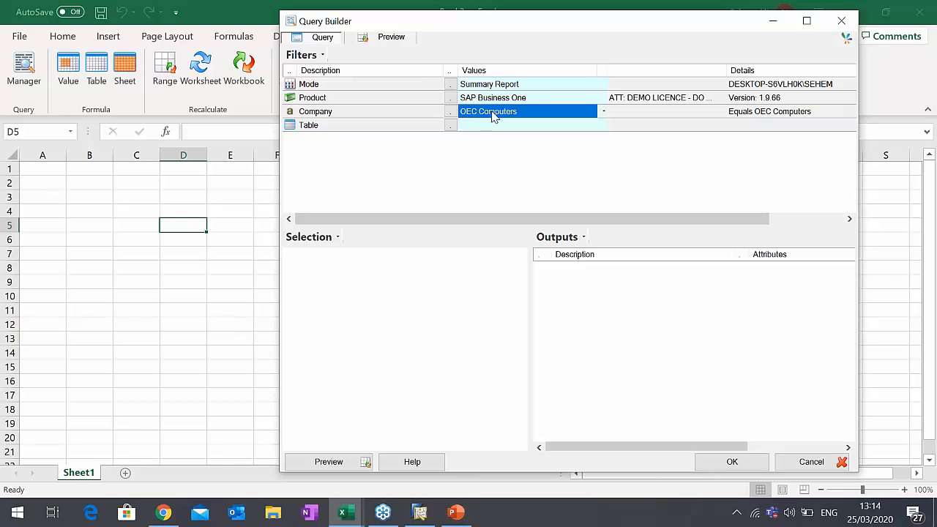
{"action": "left_click", "coordinate": [486, 112]}
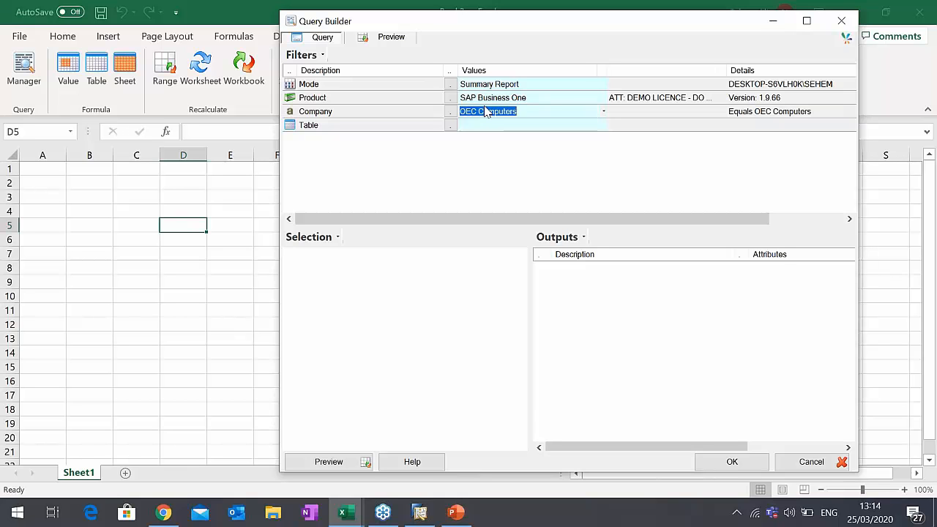
{"action": "left_click", "coordinate": [485, 111]}
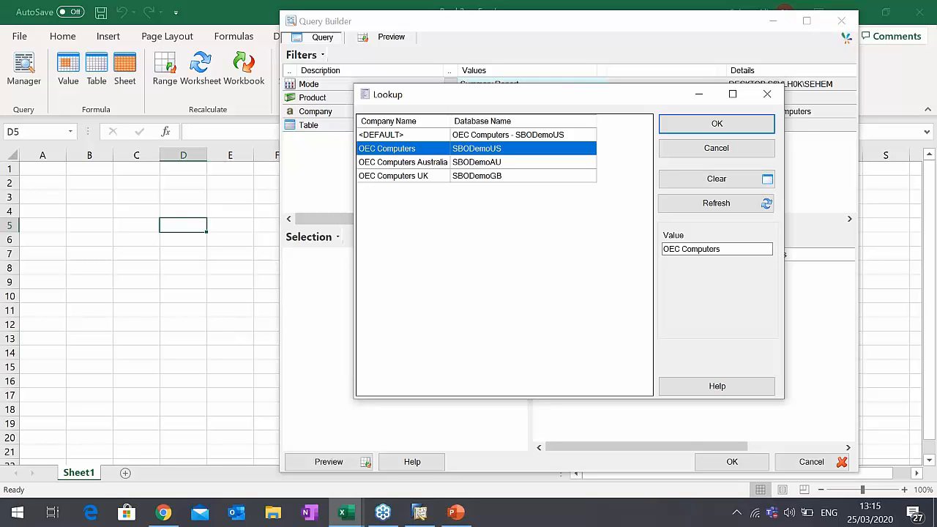
{"action": "left_click", "coordinate": [401, 176], "text": "shift"}
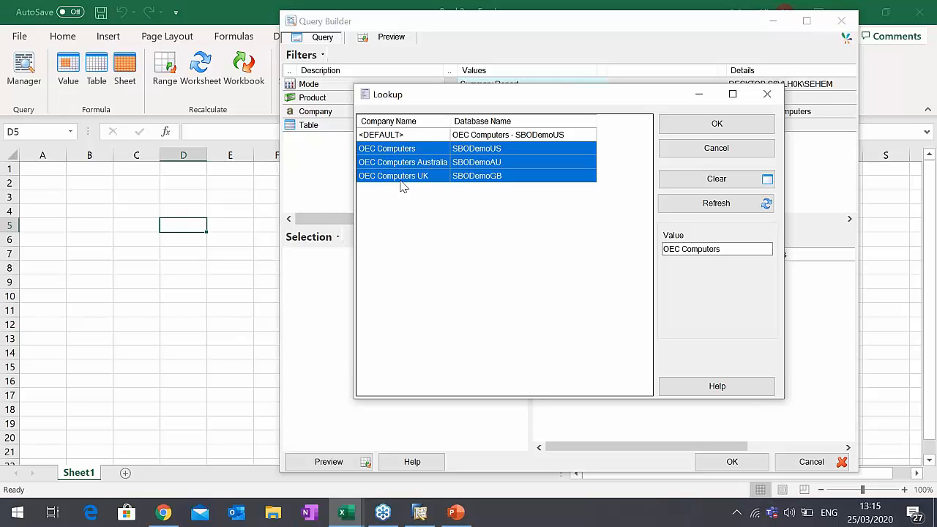
{"action": "left_click", "coordinate": [450, 180]}
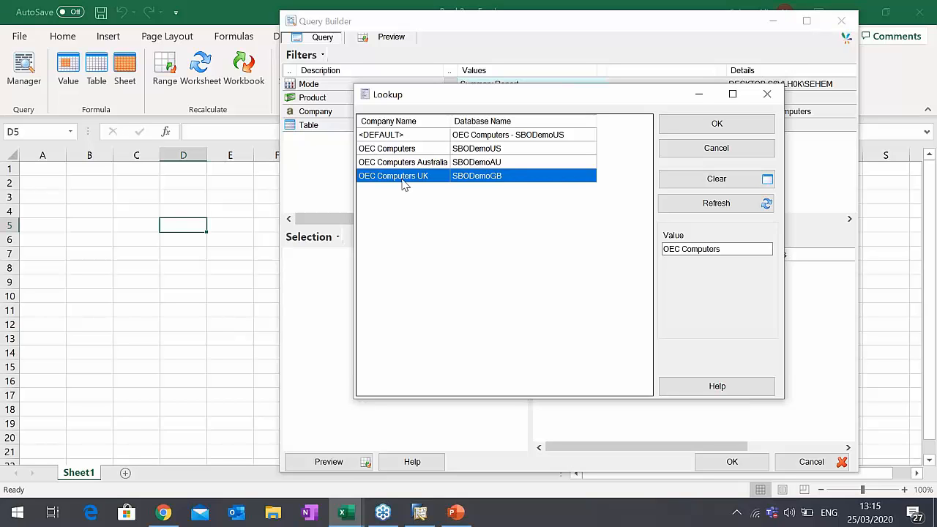
{"action": "double_click", "coordinate": [469, 181]}
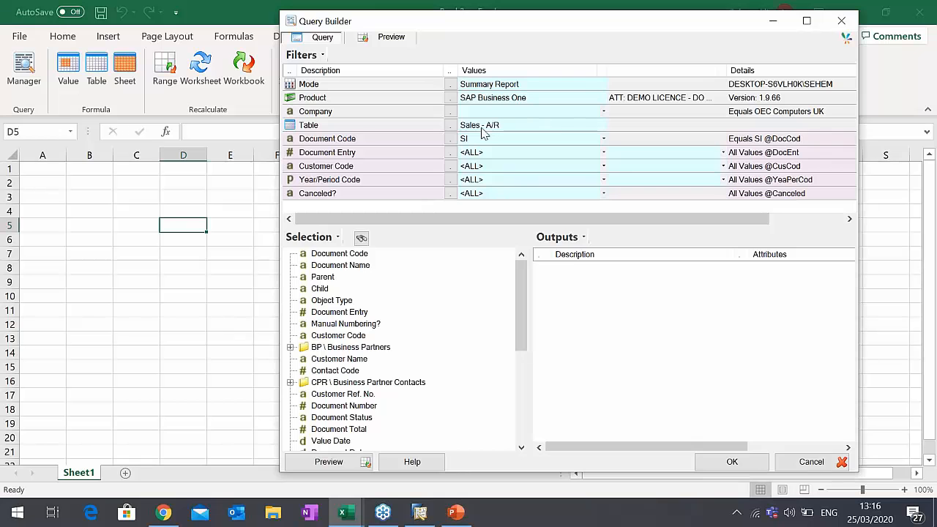
{"action": "left_click", "coordinate": [512, 112]}
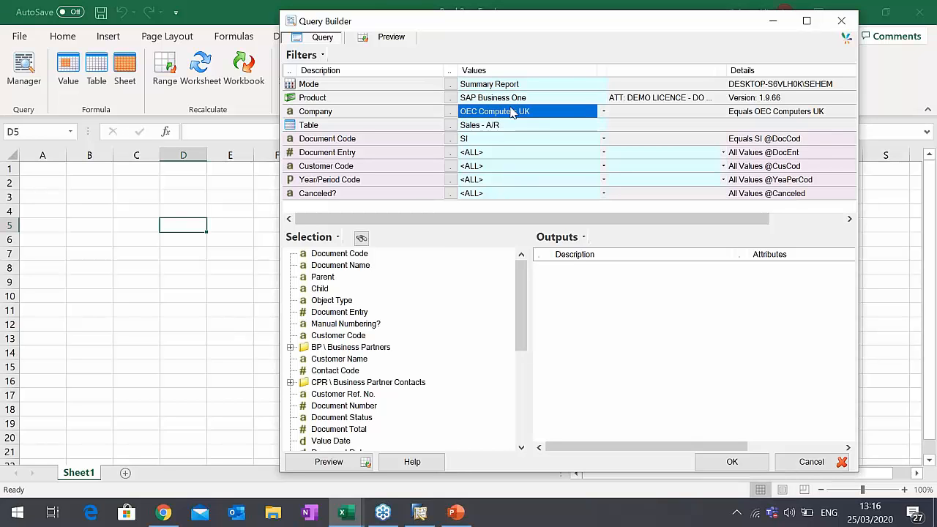
- Set the query's table to Exchange Rates from the Administration group
{"action": "left_click", "coordinate": [450, 126]}
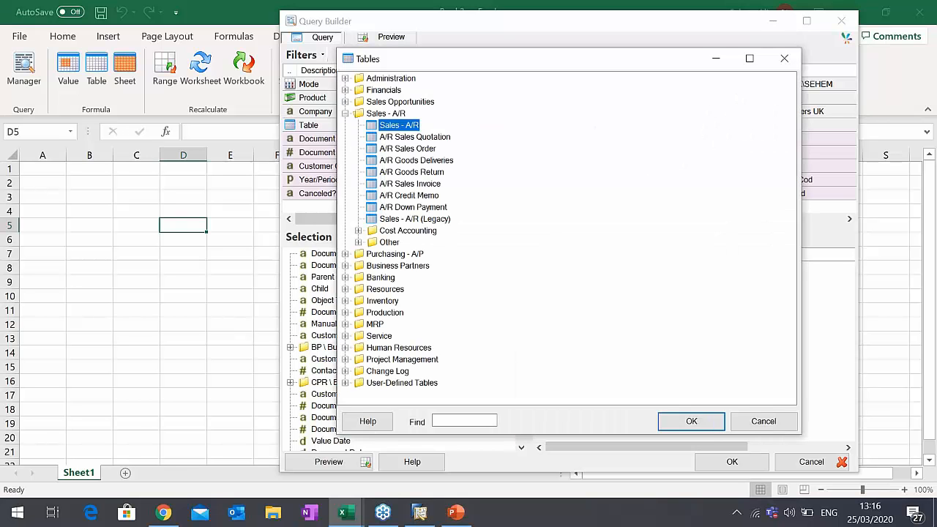
{"action": "left_click", "coordinate": [345, 114]}
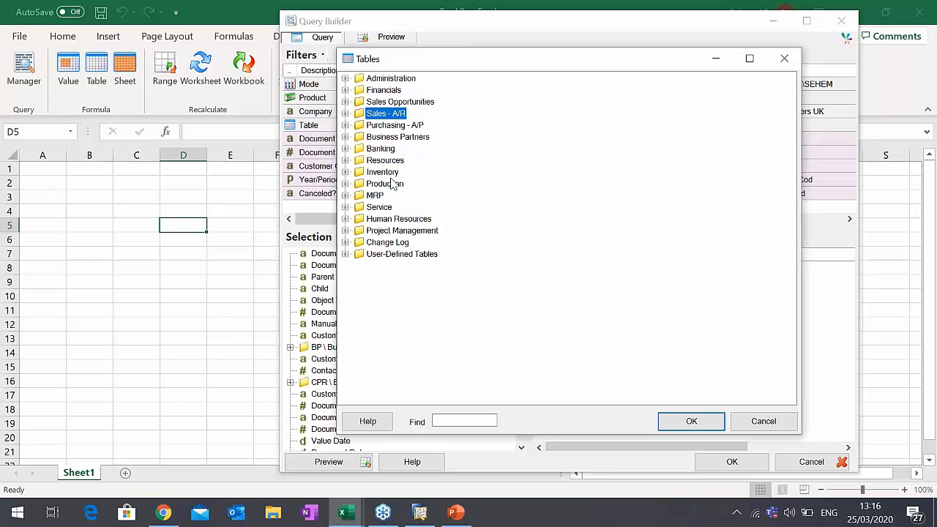
{"action": "left_click", "coordinate": [346, 80]}
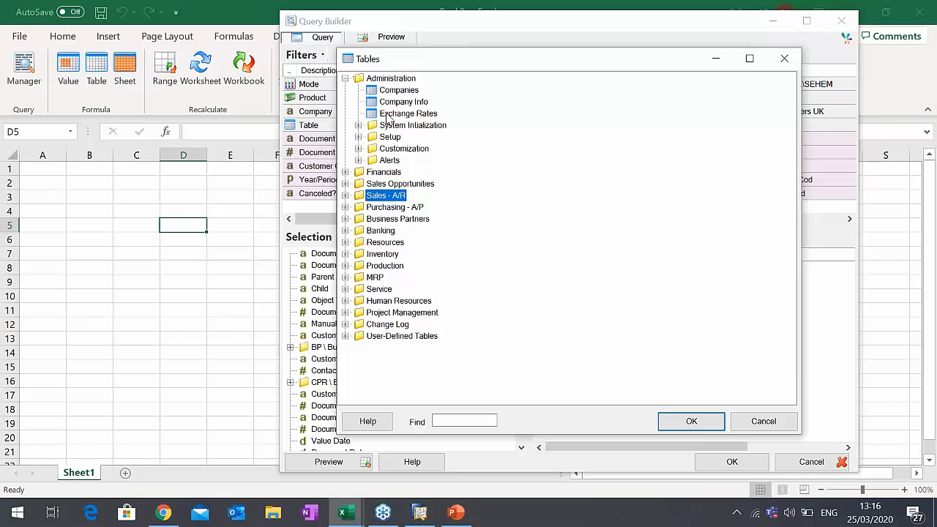
{"action": "left_click", "coordinate": [389, 118]}
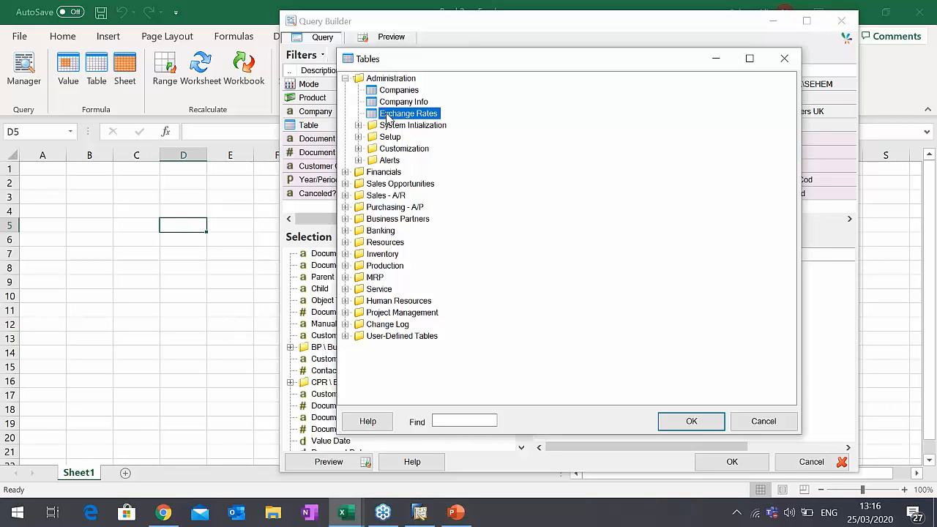
{"action": "double_click", "coordinate": [389, 118]}
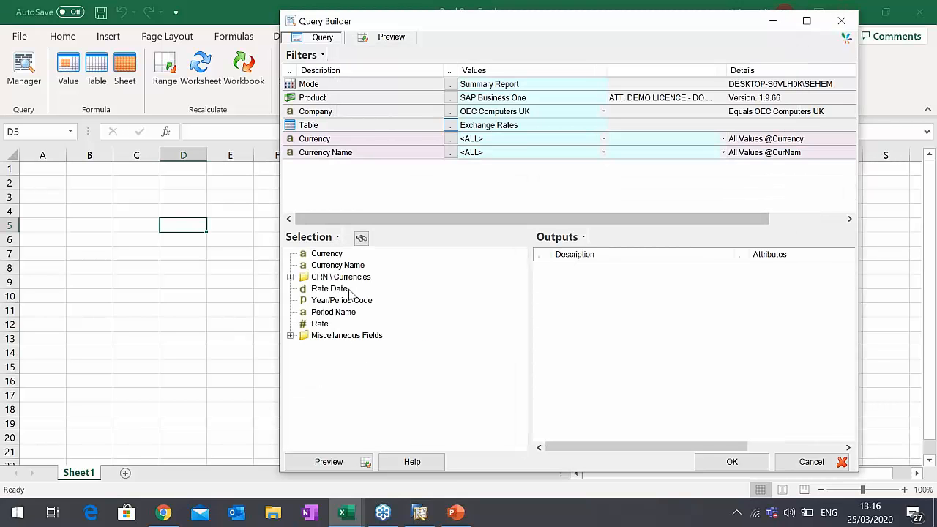
- Browse the available SAP Business One tables, examining the Financials group and its Fixed Assets tables
{"action": "left_click", "coordinate": [451, 125]}
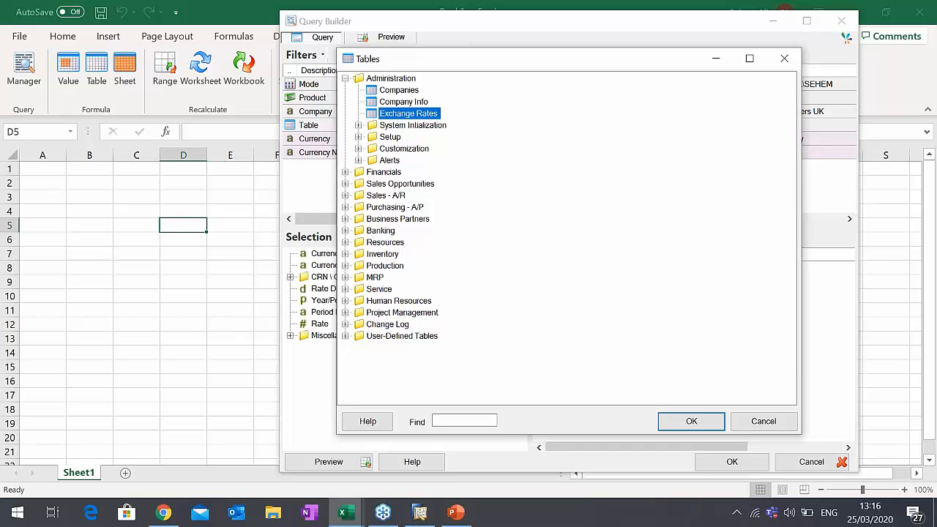
{"action": "left_click", "coordinate": [345, 78]}
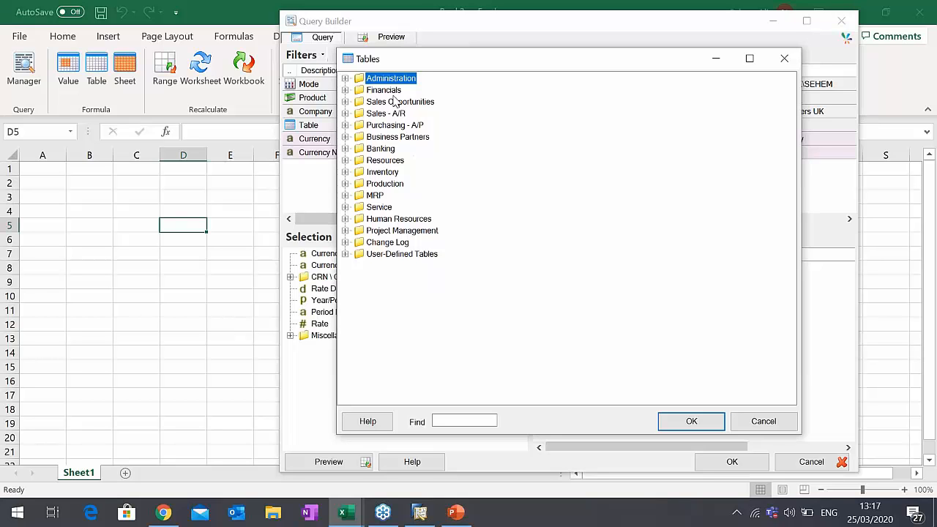
{"action": "left_click", "coordinate": [347, 91]}
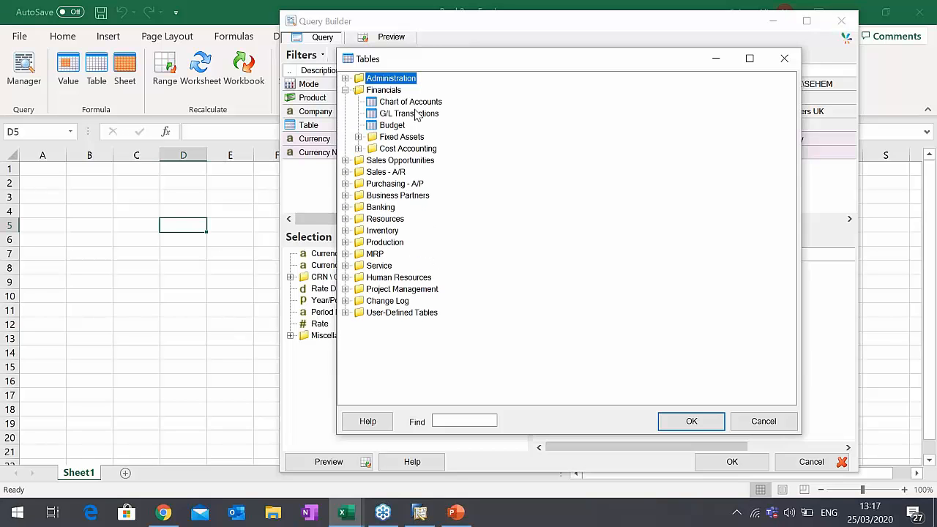
{"action": "left_click", "coordinate": [416, 115]}
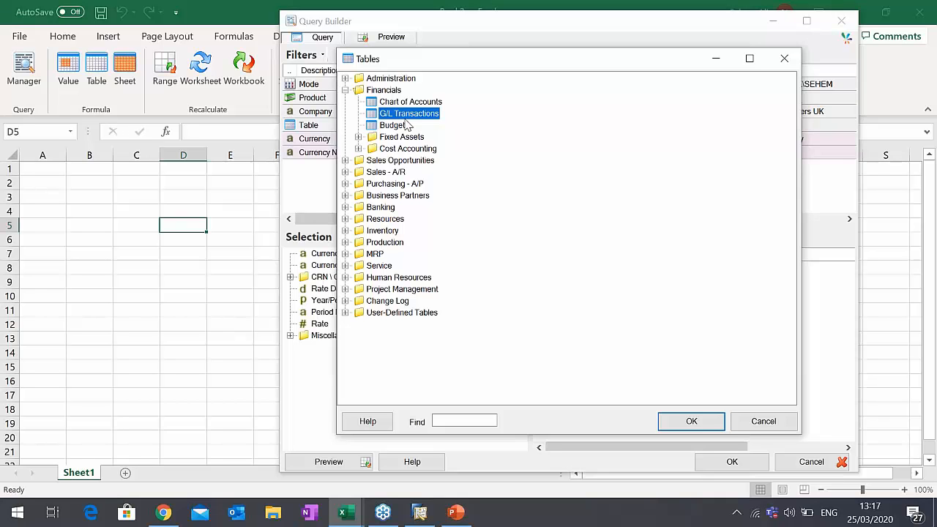
{"action": "left_click", "coordinate": [406, 150]}
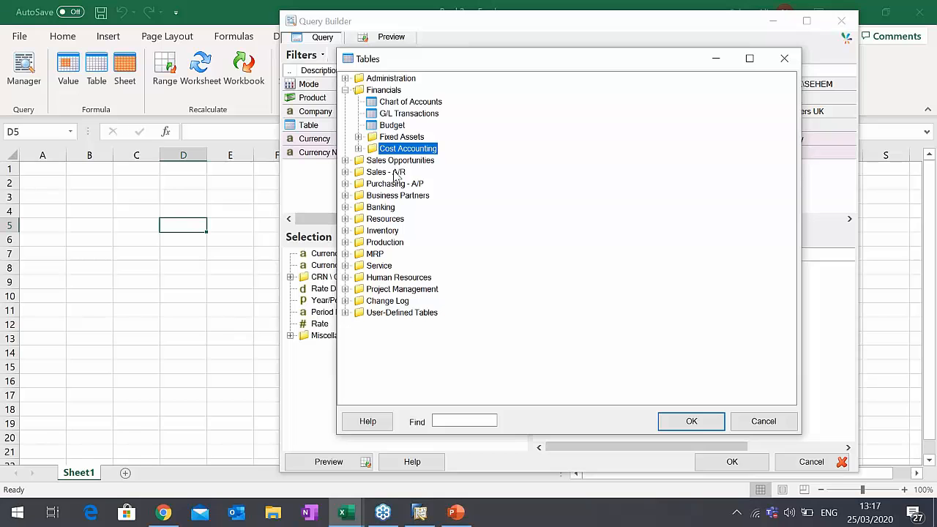
{"action": "left_click", "coordinate": [358, 138]}
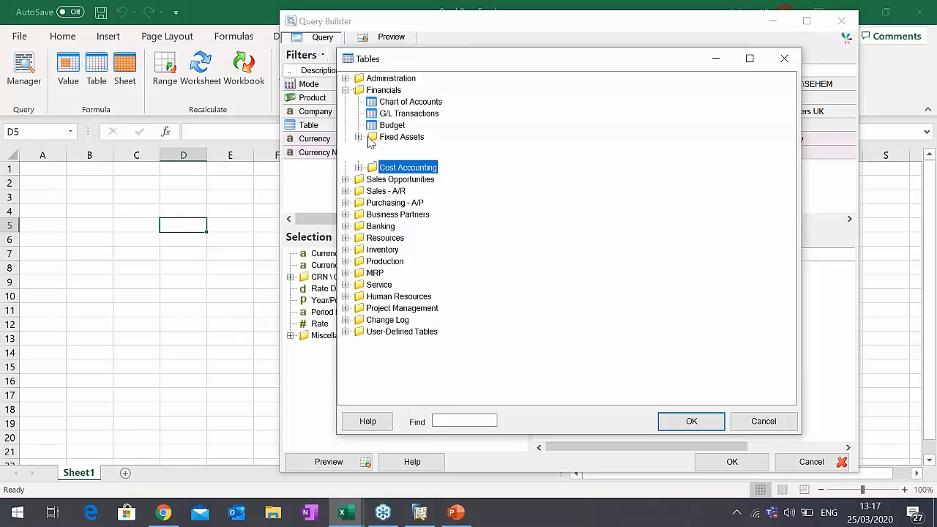
{"action": "left_click", "coordinate": [346, 91]}
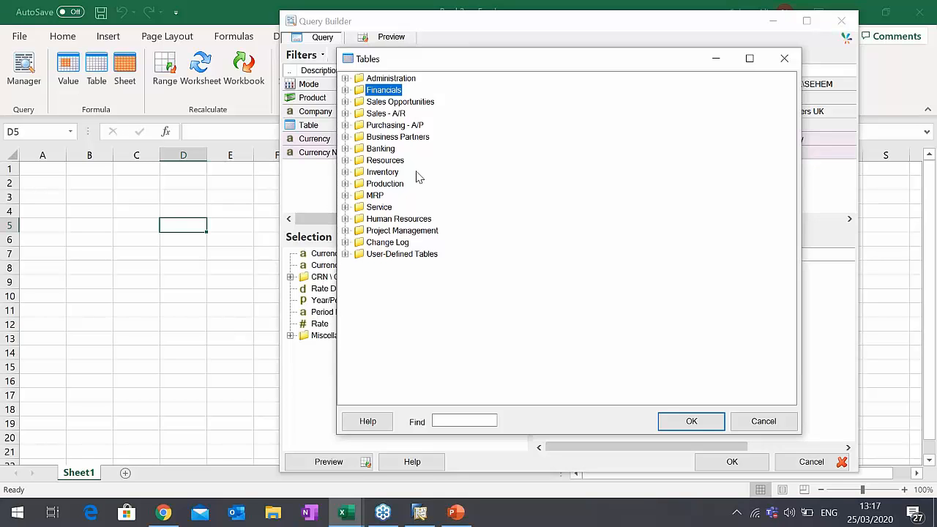
{"action": "left_click_drag", "start_coordinate": [480, 69], "coordinate": [481, 58]}
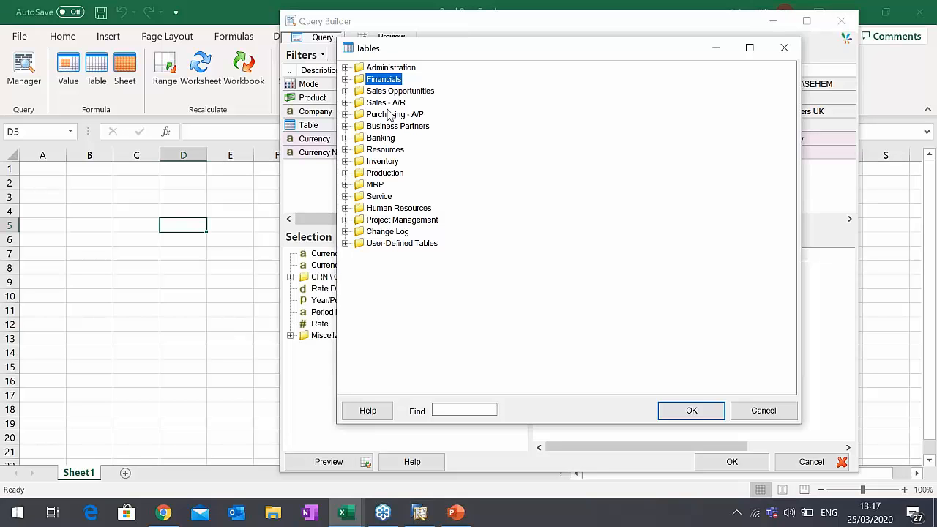
- Set the query's table to Sales - A/R from the Sales - A/R group
{"action": "left_click", "coordinate": [346, 102]}
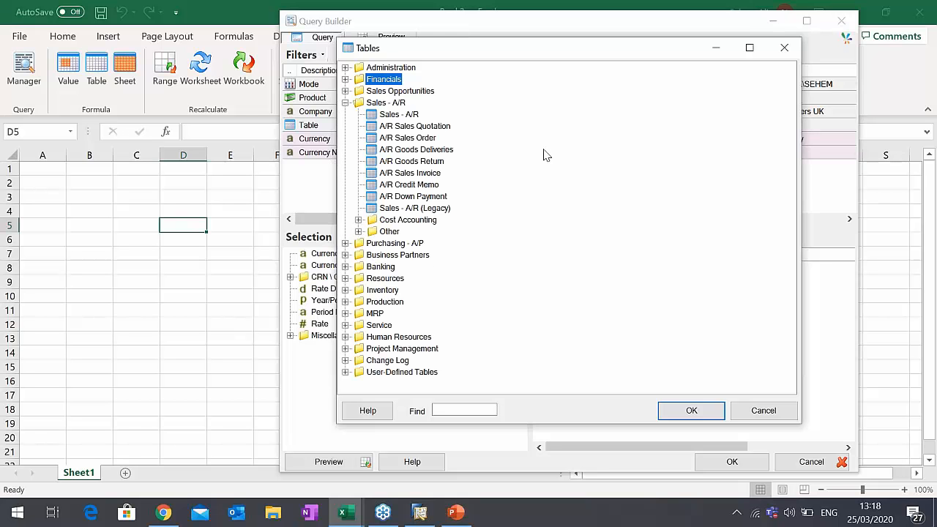
{"action": "double_click", "coordinate": [399, 117]}
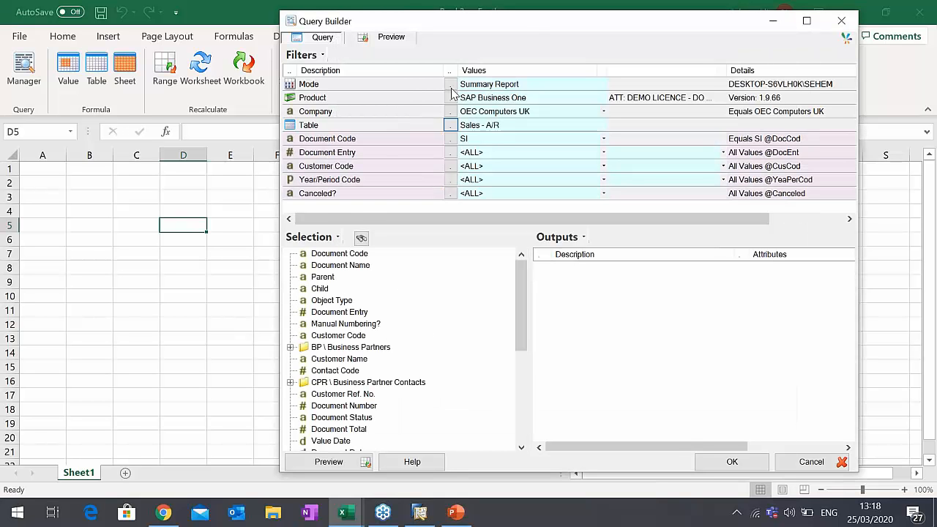
{"action": "left_click_drag", "start_coordinate": [533, 29], "coordinate": [519, 20]}
- Filter the query's Document Code to SO (Sales Order)
{"action": "left_click", "coordinate": [466, 132]}
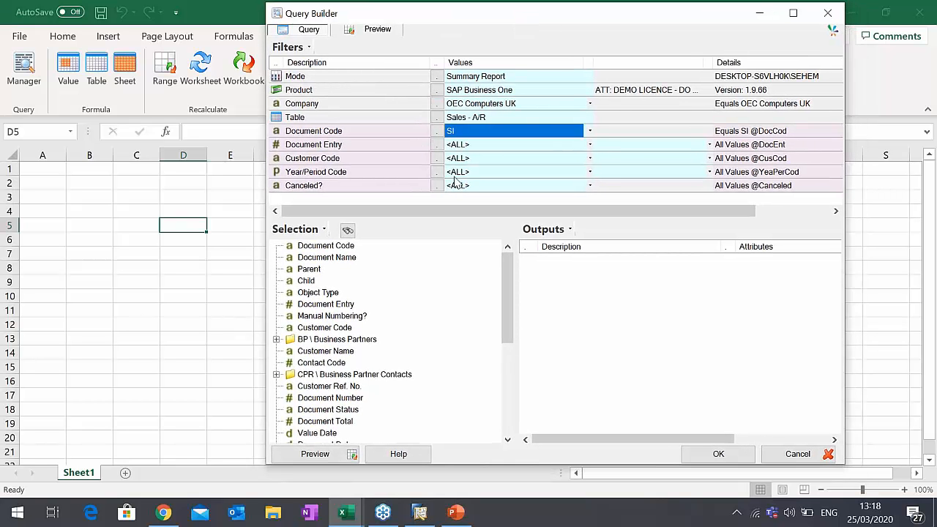
{"action": "double_click", "coordinate": [468, 133]}
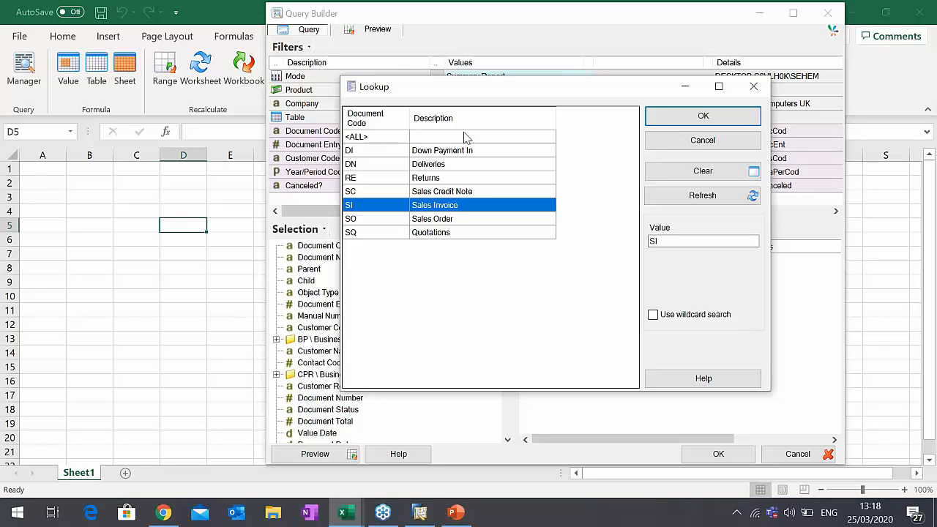
{"action": "left_click", "coordinate": [455, 221]}
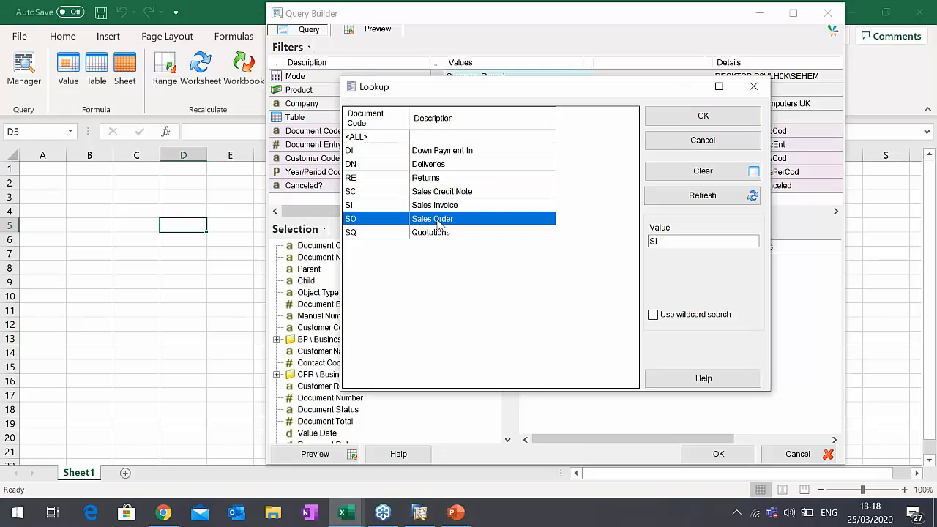
{"action": "double_click", "coordinate": [439, 223]}
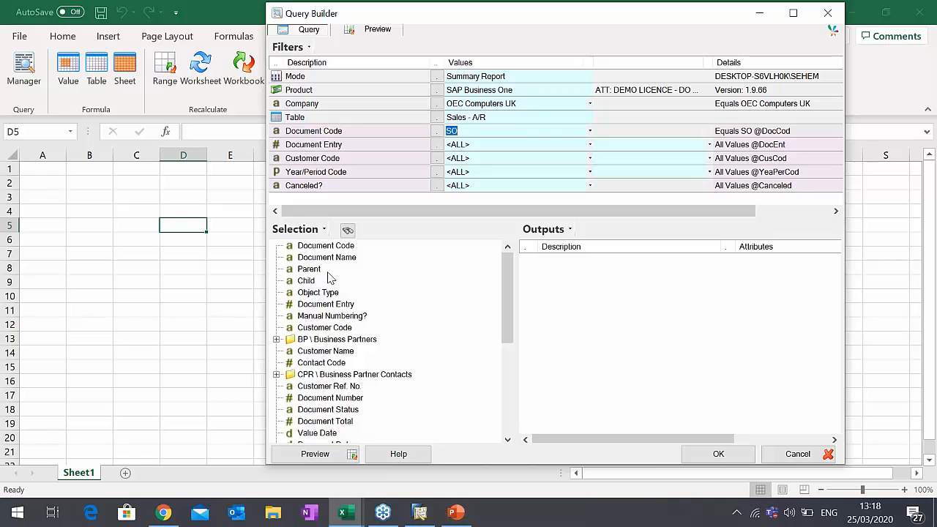
{"action": "left_click", "coordinate": [476, 119]}
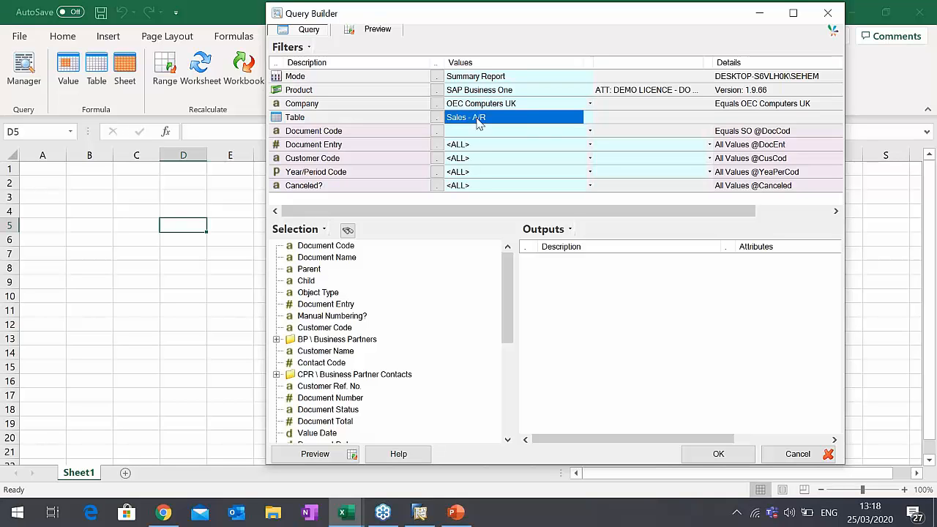
{"action": "left_click", "coordinate": [470, 133]}
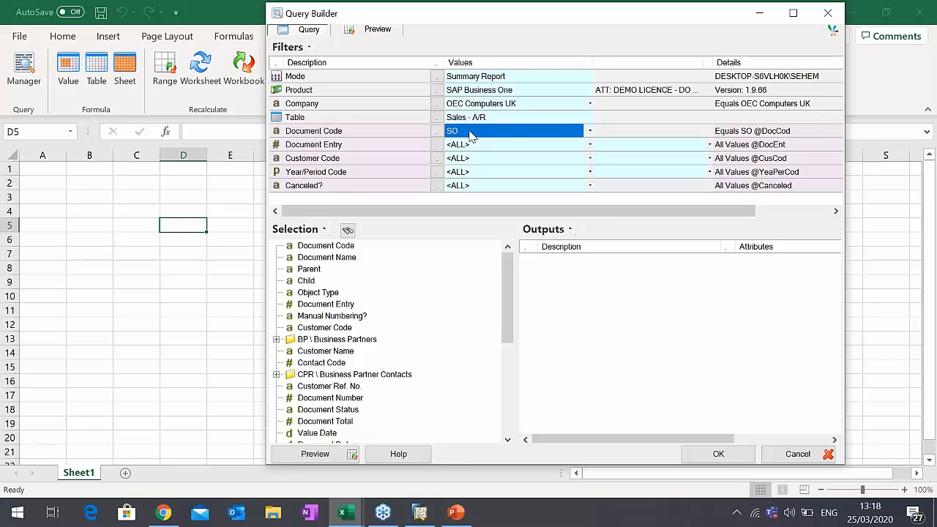
- Examine the fields available for the Sales - A/R table, including those in the User Defined Fields folder
{"action": "left_click_drag", "start_coordinate": [600, 16], "coordinate": [588, 14]}
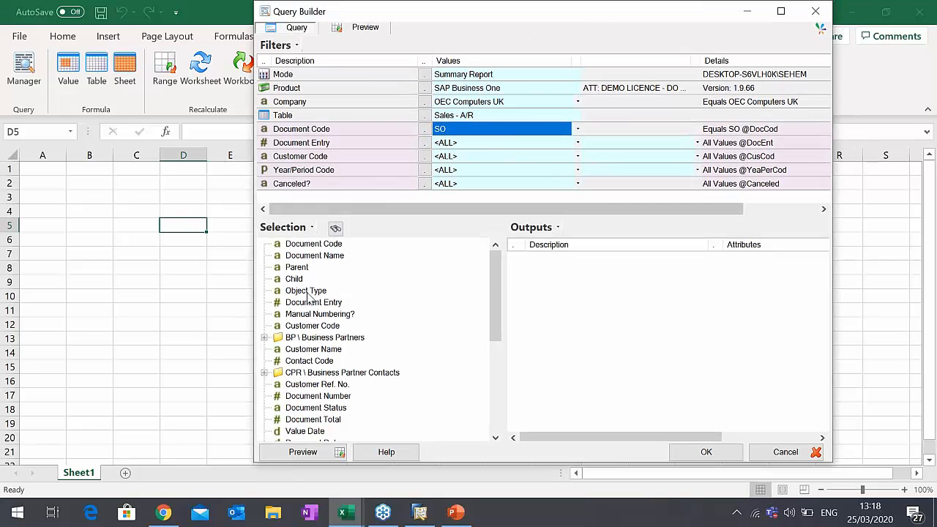
{"action": "scroll", "coordinate": [498, 305], "scroll_direction": "down", "scroll_amount": 3}
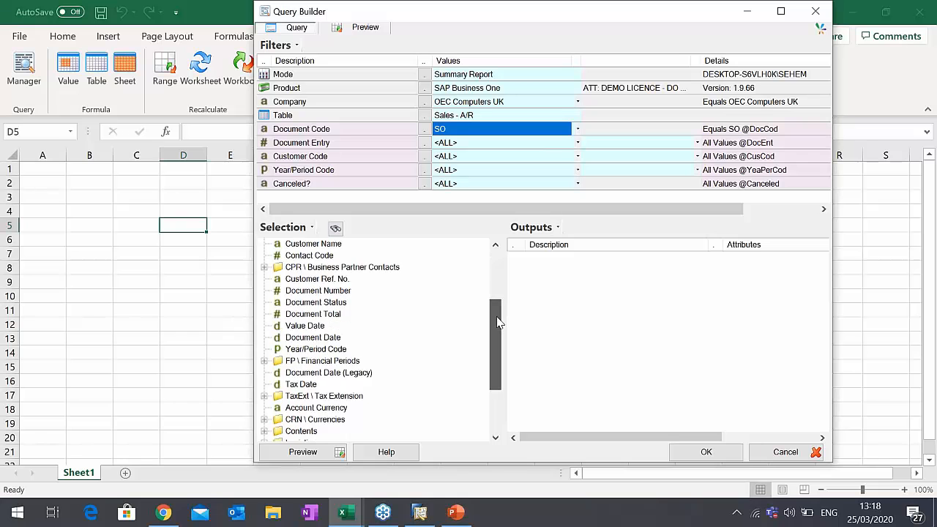
{"action": "left_click_drag", "start_coordinate": [497, 322], "coordinate": [503, 368]}
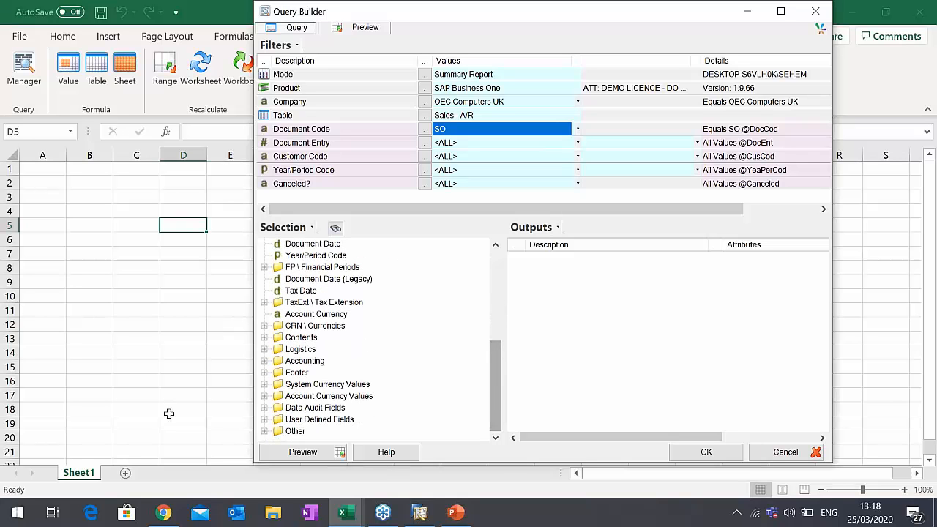
{"action": "left_click", "coordinate": [322, 423]}
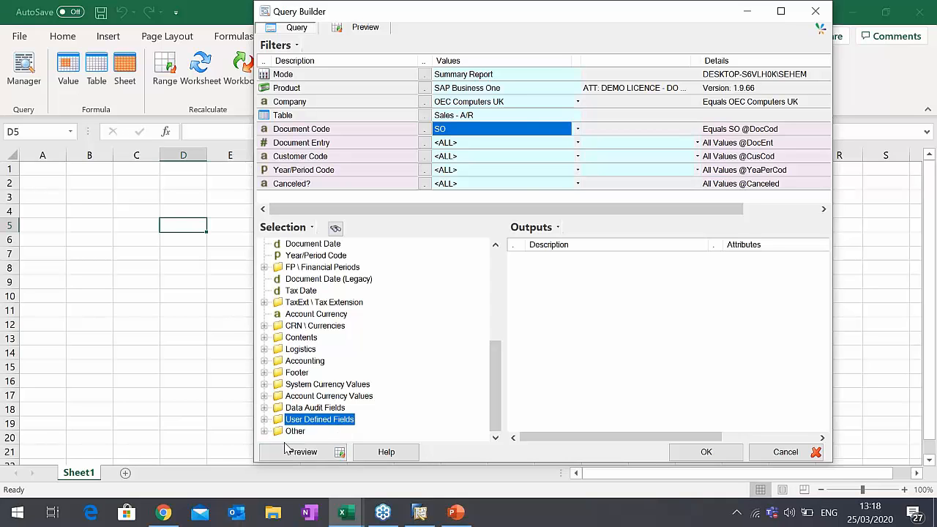
{"action": "left_click", "coordinate": [318, 256]}
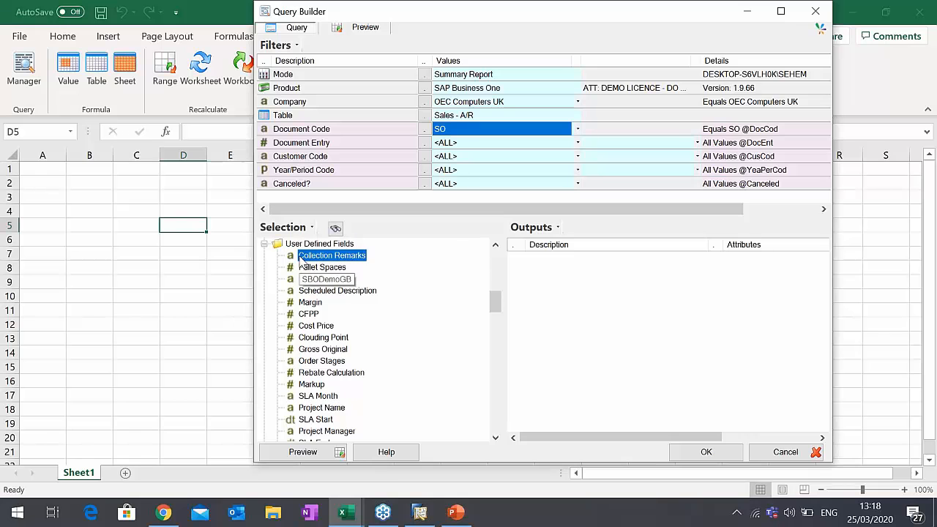
{"action": "scroll", "coordinate": [319, 365], "scroll_direction": "down", "scroll_amount": 1}
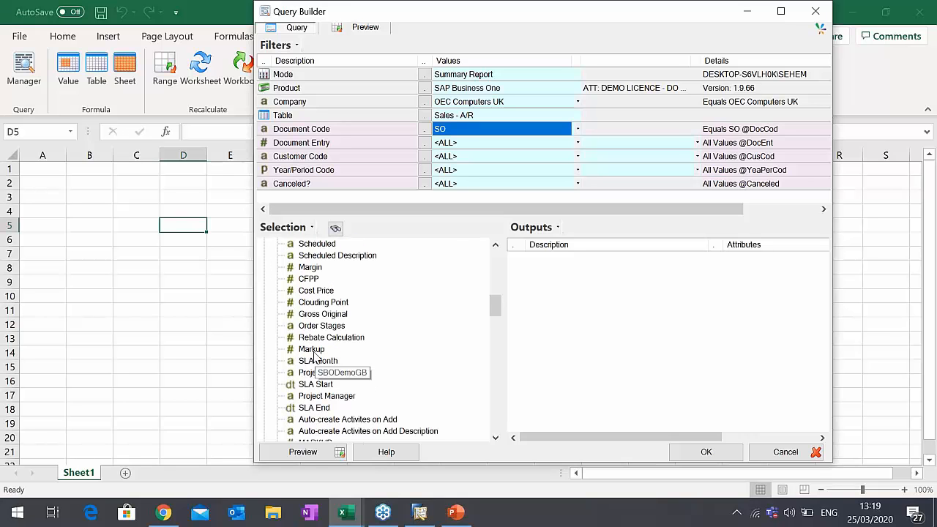
- Collapse the User Defined Fields folder and add the Customer Code field to the query outputs
{"action": "scroll", "coordinate": [315, 355], "scroll_direction": "up", "scroll_amount": 1}
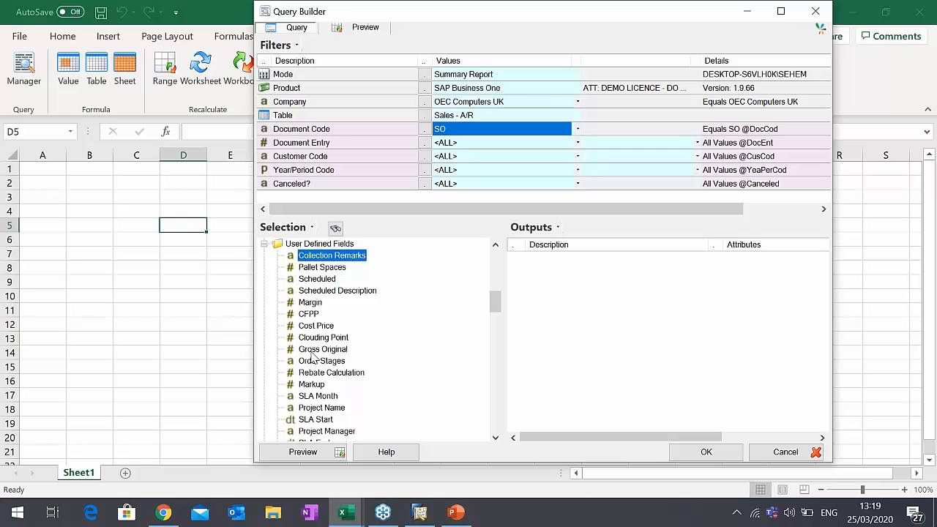
{"action": "scroll", "coordinate": [345, 268], "scroll_direction": "up", "scroll_amount": 4}
{"action": "scroll", "coordinate": [346, 268], "scroll_direction": "up", "scroll_amount": 1}
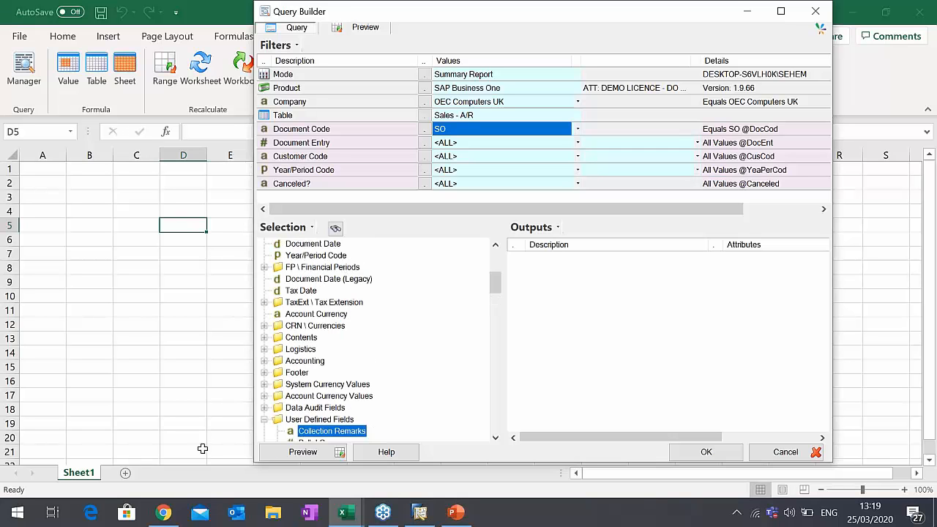
{"action": "left_click", "coordinate": [265, 419]}
{"action": "scroll", "coordinate": [334, 360], "scroll_direction": "up", "scroll_amount": 6}
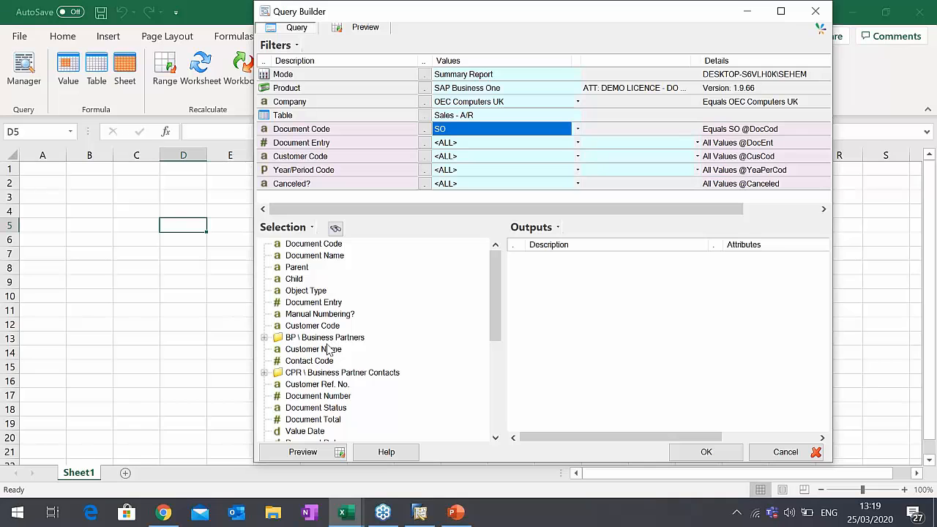
{"action": "left_click", "coordinate": [311, 327]}
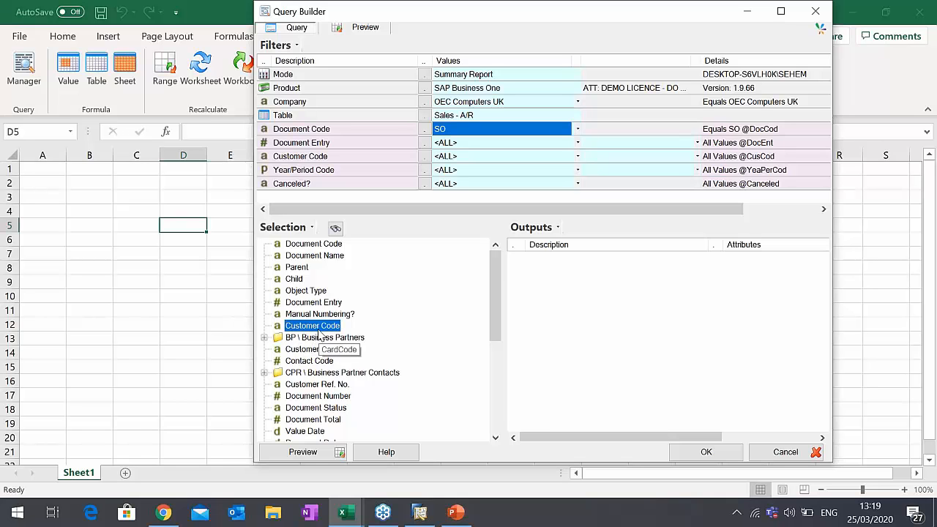
{"action": "left_click_drag", "start_coordinate": [318, 325], "coordinate": [546, 275]}
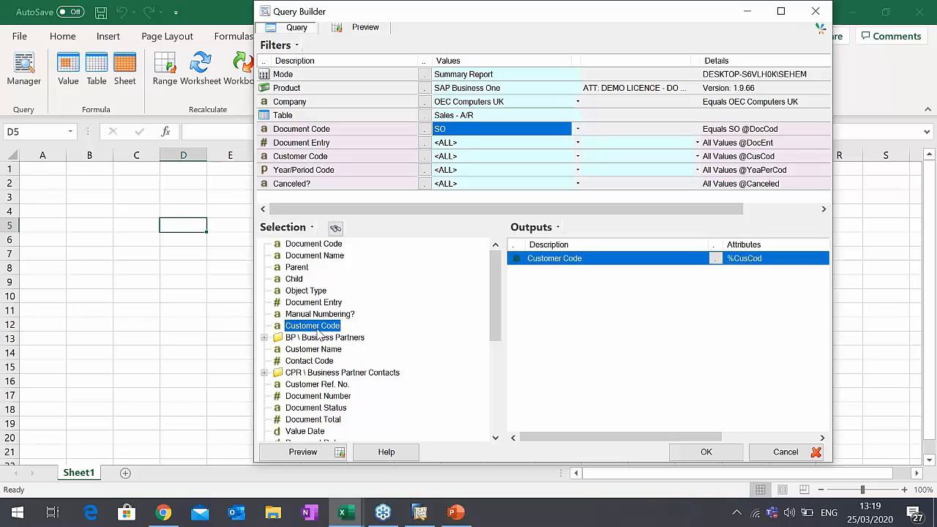
- Try adding the Customer Code field to the outputs a second time
{"action": "right_click", "coordinate": [289, 328]}
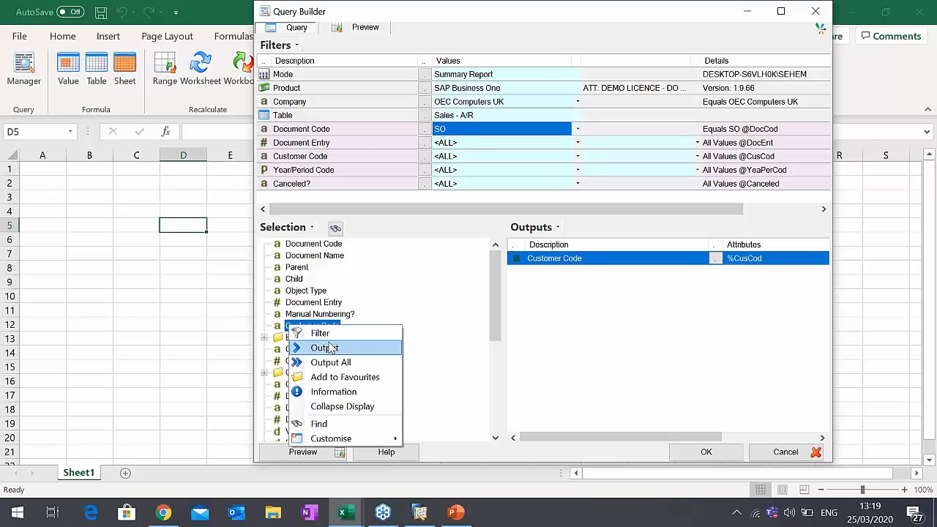
{"action": "left_click", "coordinate": [329, 348]}
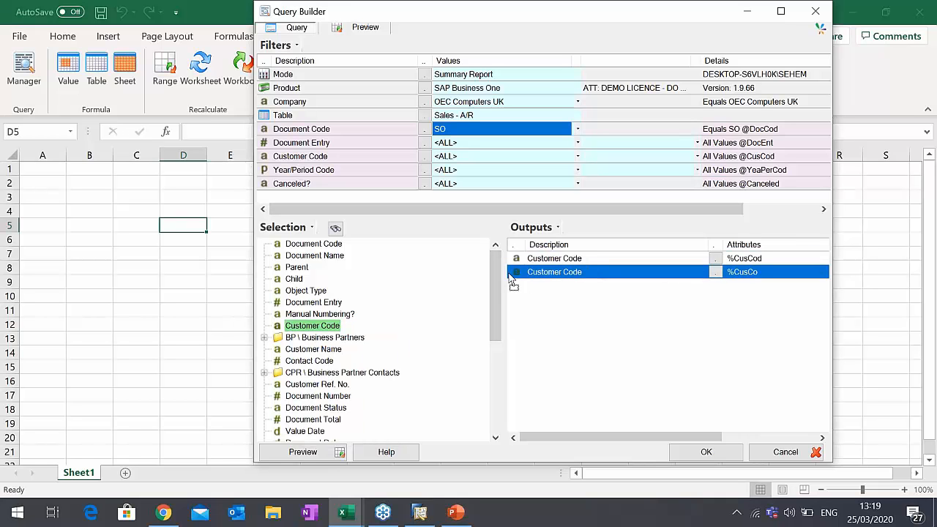
{"action": "left_click_drag", "start_coordinate": [466, 272], "coordinate": [500, 262]}
{"action": "left_click", "coordinate": [314, 325]}
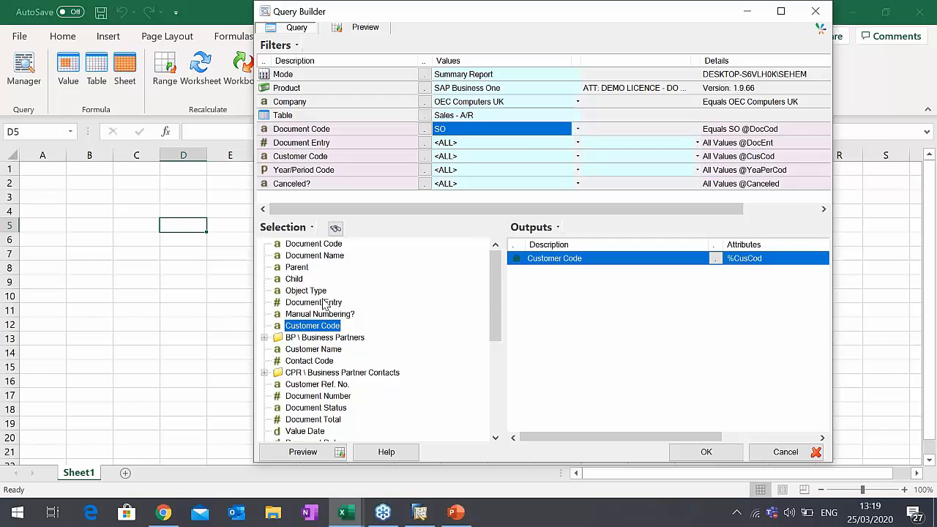
{"action": "left_click", "coordinate": [320, 314]}
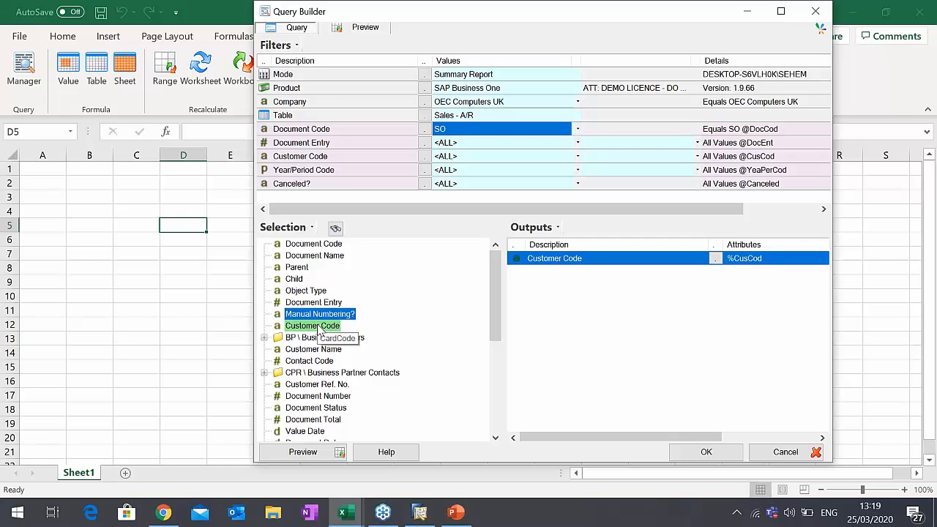
{"action": "left_click", "coordinate": [319, 327]}
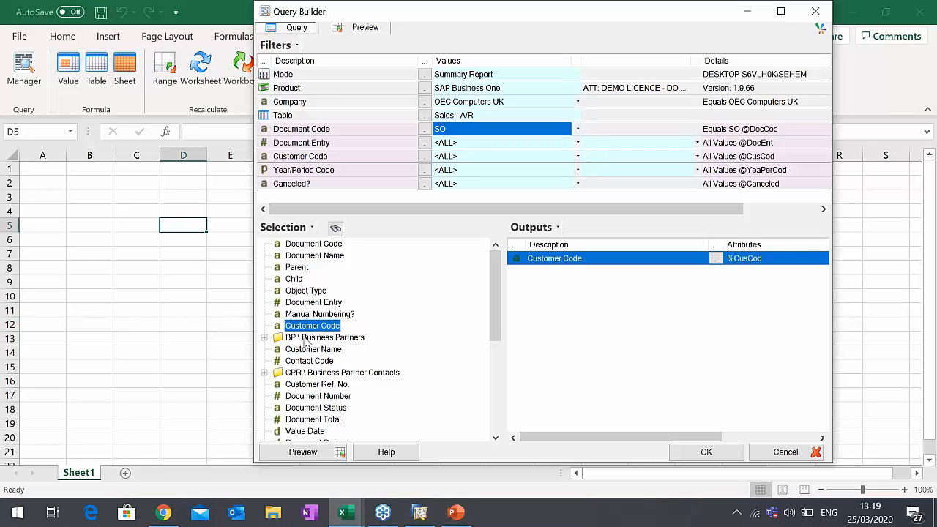
- Add the Name and Group Name fields from the BP \ Business Partners folder to the outputs
{"action": "left_click", "coordinate": [306, 340]}
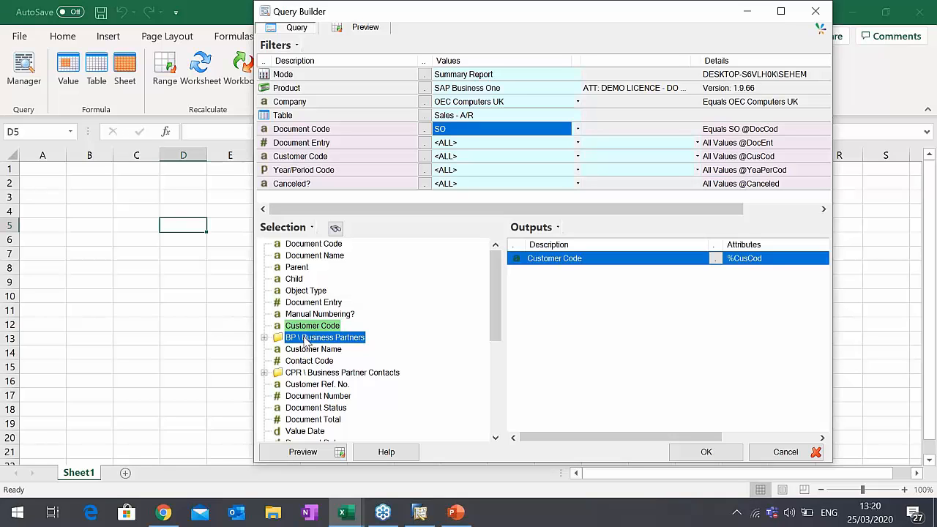
{"action": "left_click", "coordinate": [265, 339]}
{"action": "scroll", "coordinate": [267, 342], "scroll_direction": "down", "scroll_amount": 1}
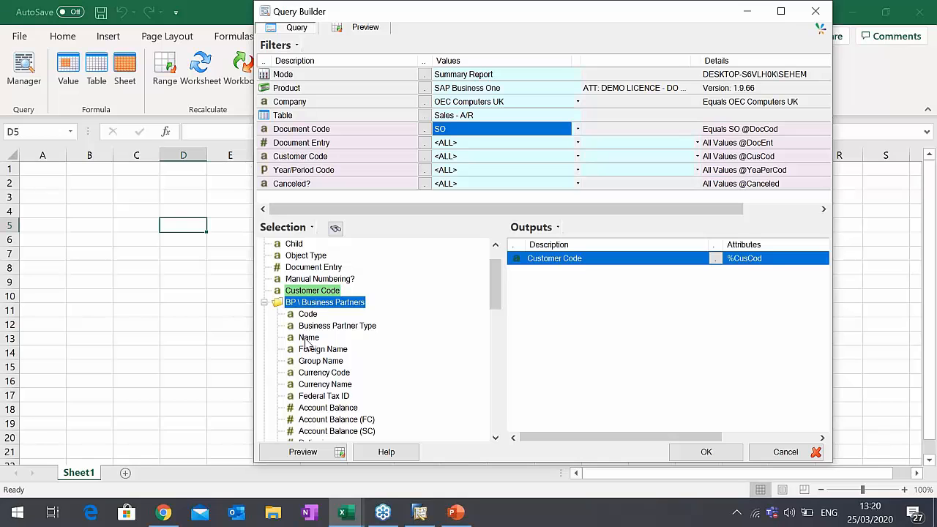
{"action": "left_click", "coordinate": [306, 340]}
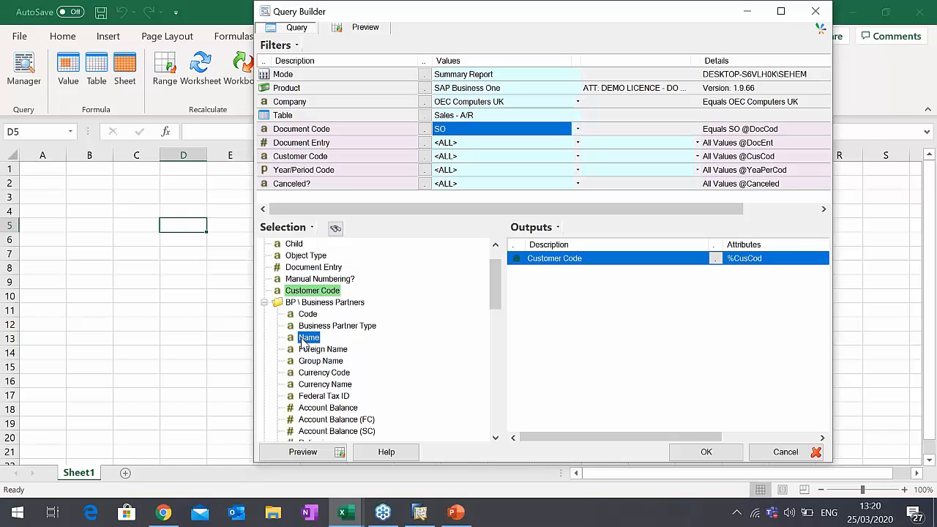
{"action": "left_click_drag", "start_coordinate": [306, 339], "coordinate": [537, 308]}
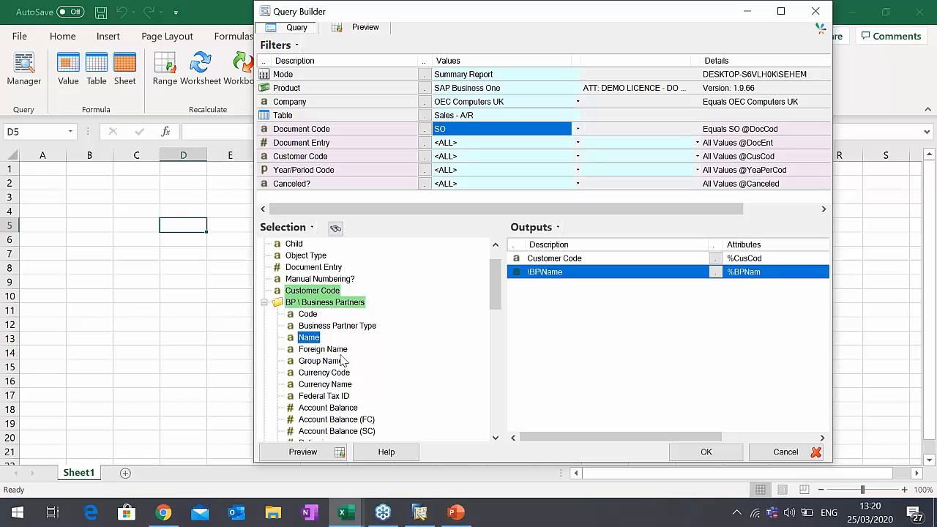
{"action": "left_click_drag", "start_coordinate": [342, 361], "coordinate": [550, 331]}
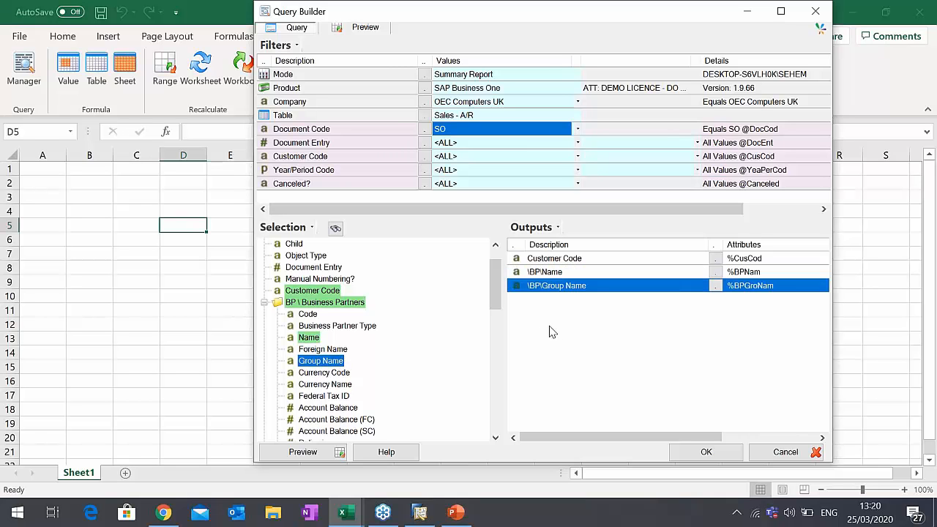
{"action": "left_click", "coordinate": [266, 304]}
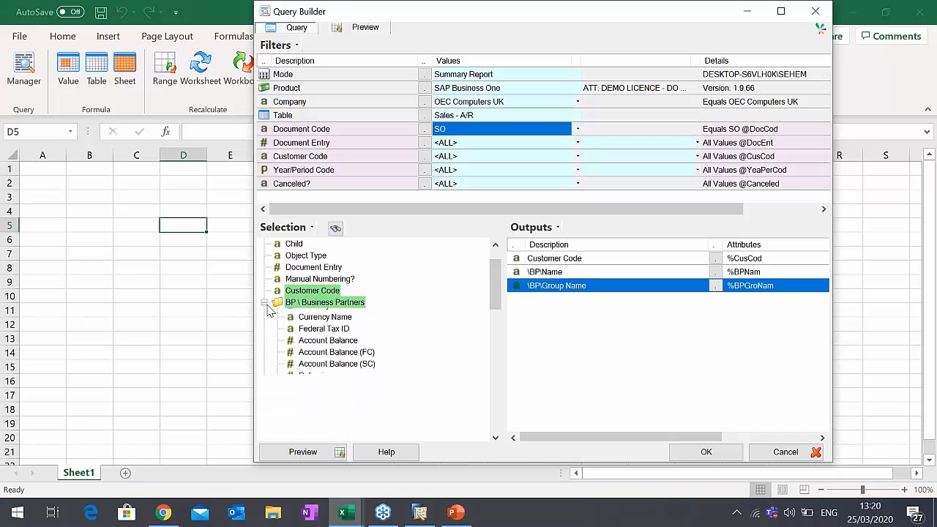
- Search the selection fields for "line" and add Line Total from the Contents folder to the outputs
{"action": "scroll", "coordinate": [262, 377], "scroll_direction": "down", "scroll_amount": 4}
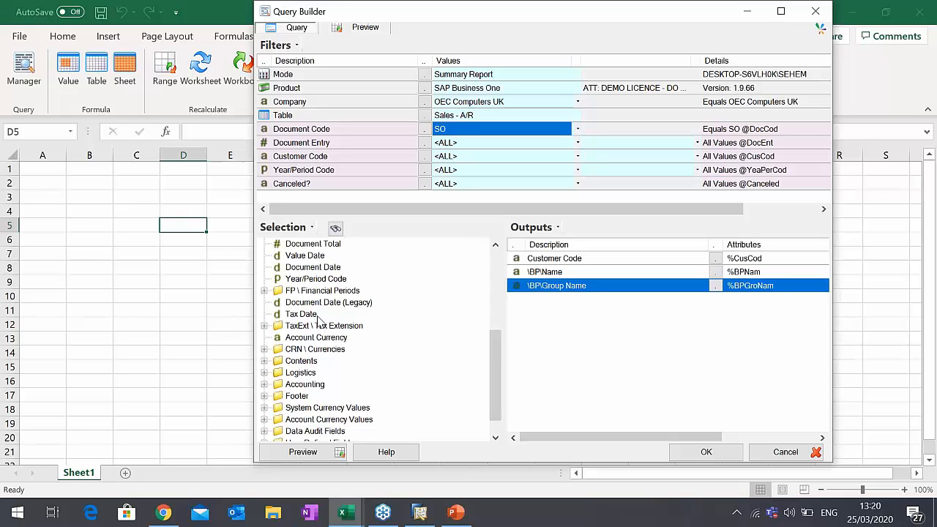
{"action": "left_click", "coordinate": [336, 230]}
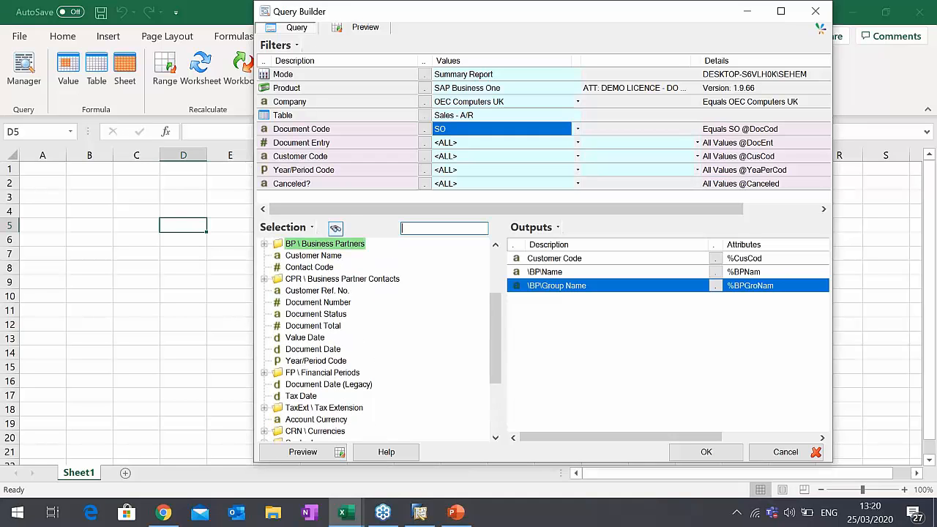
{"action": "type", "text": "line"}
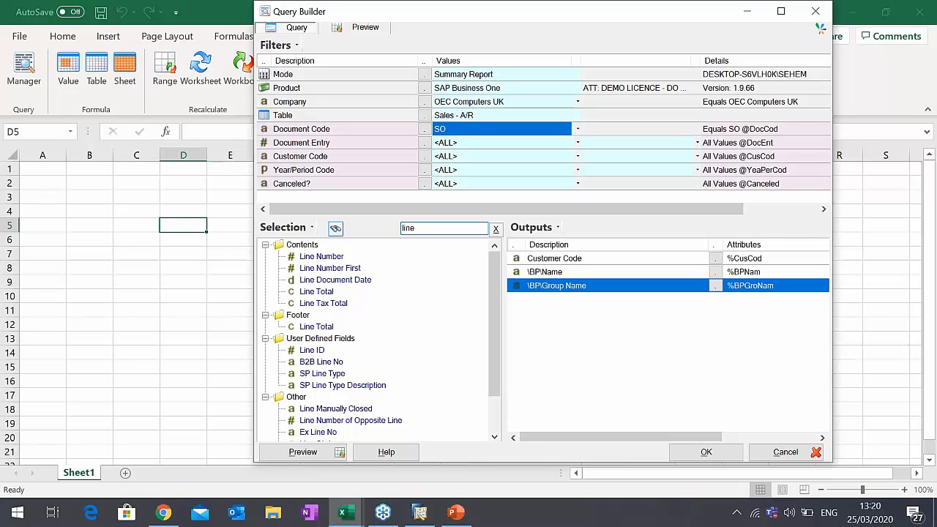
{"action": "left_click", "coordinate": [324, 293]}
{"action": "double_click", "coordinate": [324, 293]}
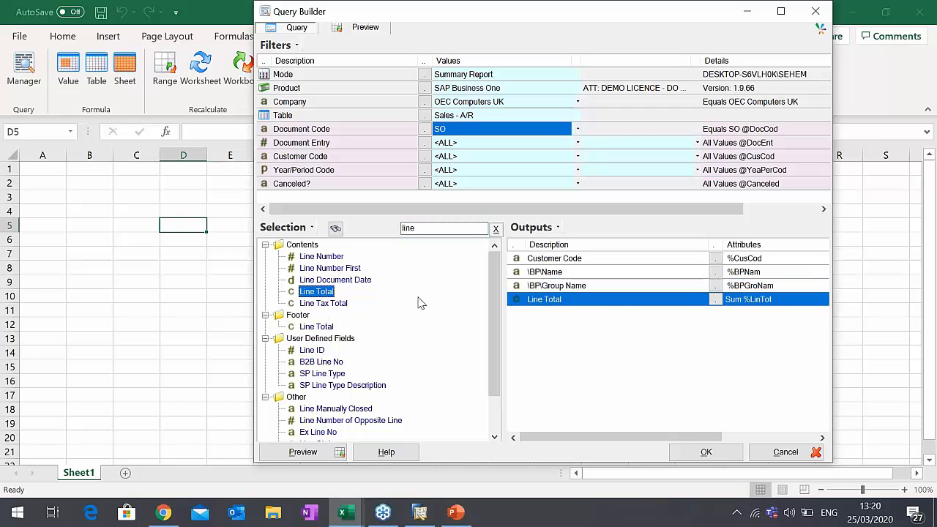
- Search the selection fields for "Gross", add Gross Profit from Contents to the outputs, and clear the search
{"action": "double_click", "coordinate": [426, 229]}
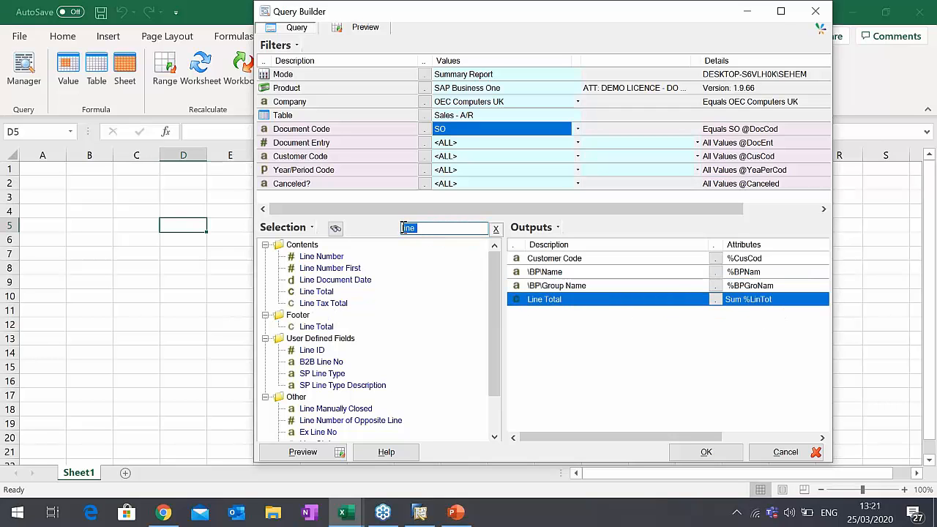
{"action": "type", "text": "Gross"}
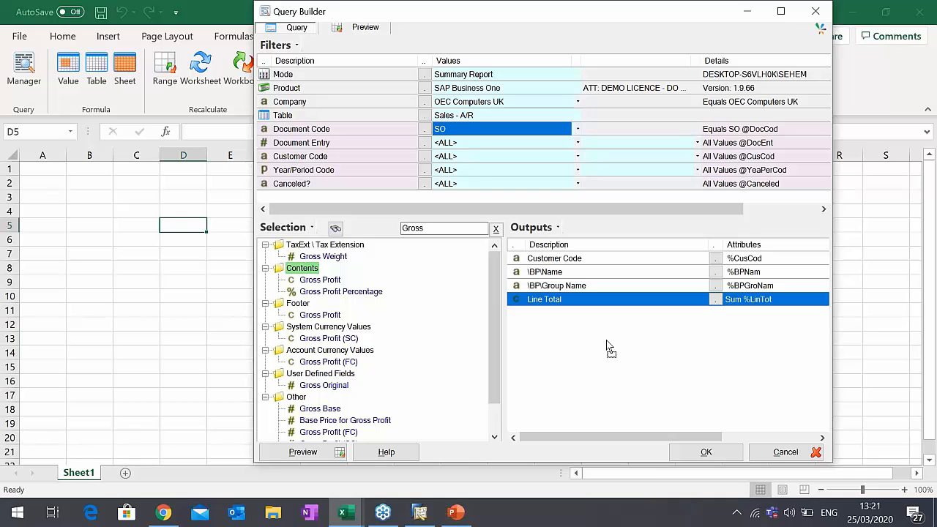
{"action": "left_click_drag", "start_coordinate": [607, 349], "coordinate": [607, 350]}
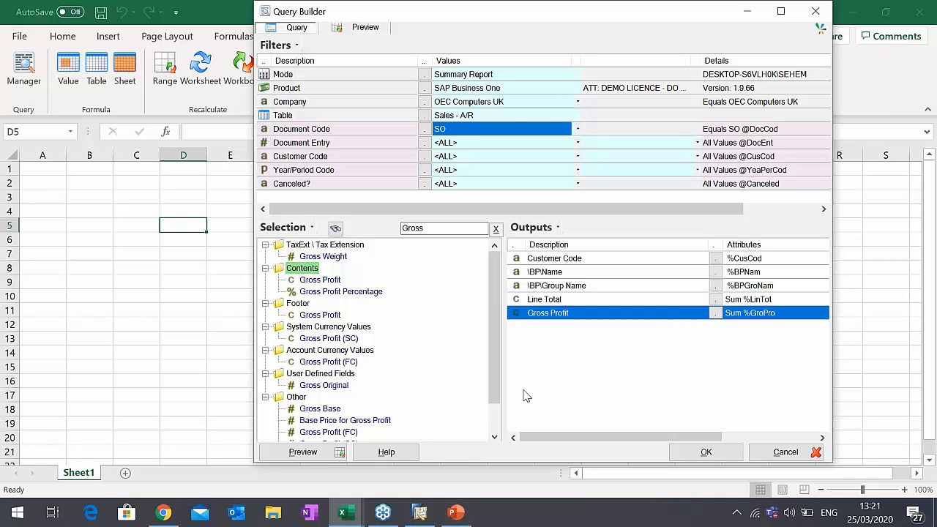
{"action": "left_click", "coordinate": [496, 228]}
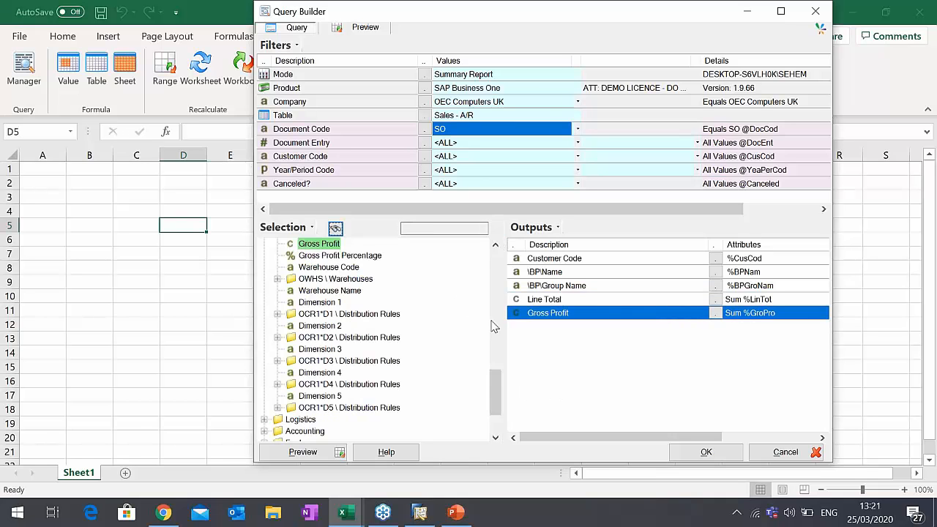
- Rename the \BP\Name output description to Name
{"action": "right_click", "coordinate": [558, 273]}
{"action": "left_click", "coordinate": [615, 230]}
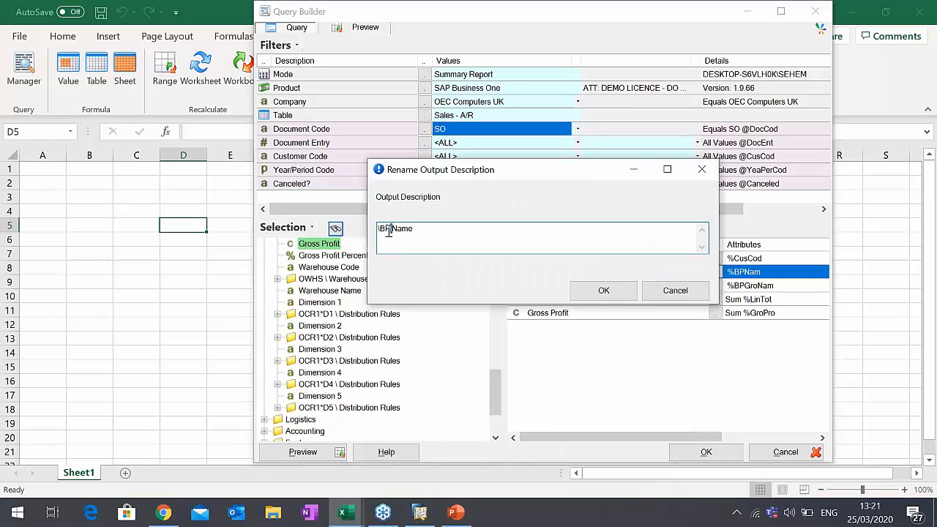
{"action": "left_click_drag", "start_coordinate": [394, 229], "coordinate": [353, 228]}
{"action": "key", "text": "BackSpace"}
{"action": "left_click", "coordinate": [598, 291]}
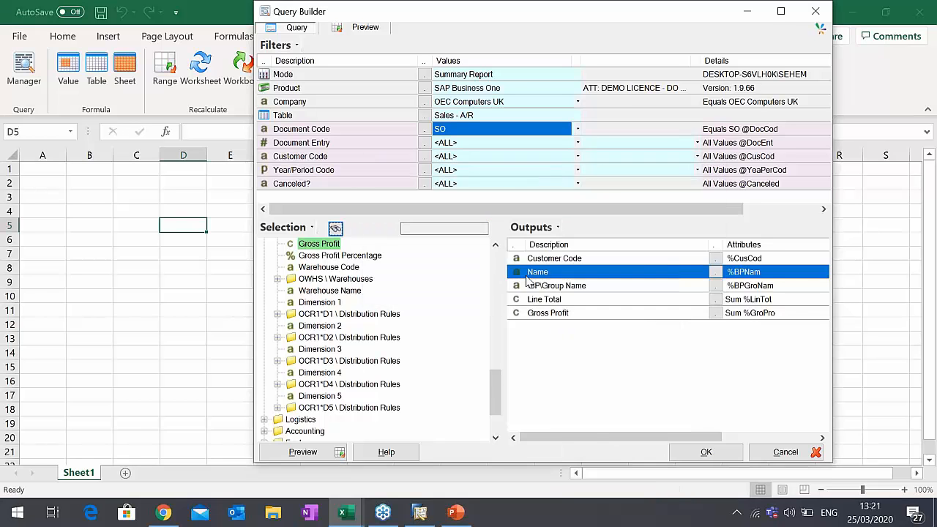
- Rename the \BP\Group Name output description to Customer Group
{"action": "right_click", "coordinate": [541, 286]}
{"action": "left_click", "coordinate": [602, 230]}
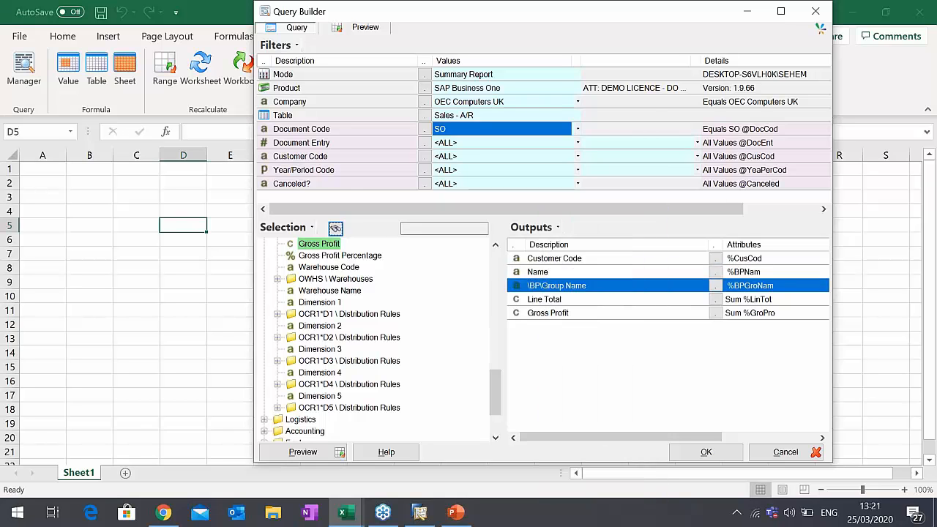
{"action": "left_click", "coordinate": [395, 230]}
{"action": "left_click_drag", "start_coordinate": [396, 230], "coordinate": [377, 229]}
{"action": "key", "text": "BackSpace"}
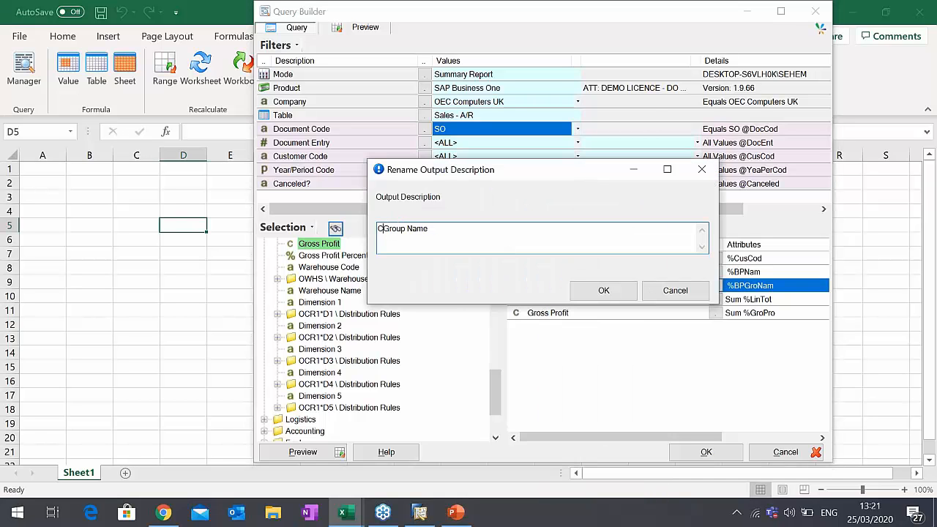
{"action": "type", "text": "Customer"}
{"action": "left_click", "coordinate": [480, 232]}
{"action": "key", "text": "BackSpace"}
{"action": "key", "text": "BackSpace"}
{"action": "key", "text": "BackSpace"}
{"action": "key", "text": "BackSpace"}
{"action": "left_click", "coordinate": [603, 291]}
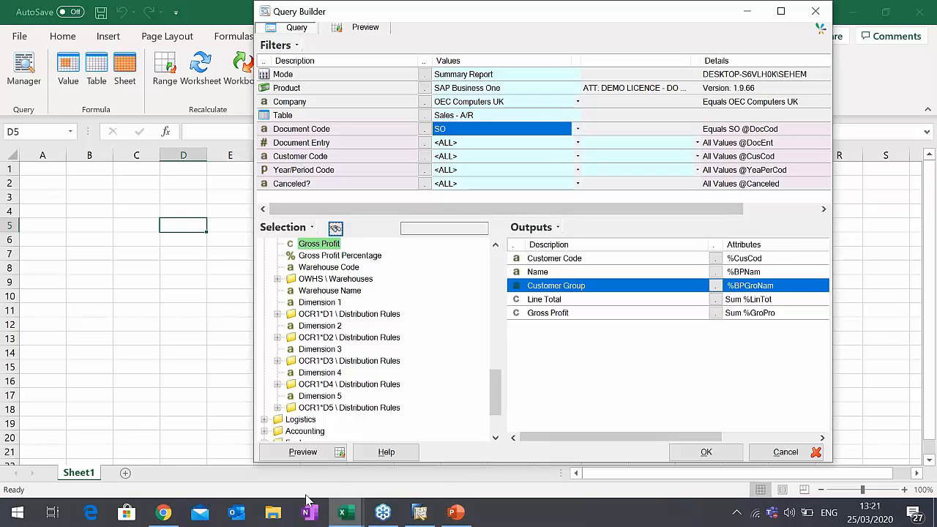
- Preview the query results, examine the customer rows and Line Total values, and return to the query definition
{"action": "left_click", "coordinate": [309, 457]}
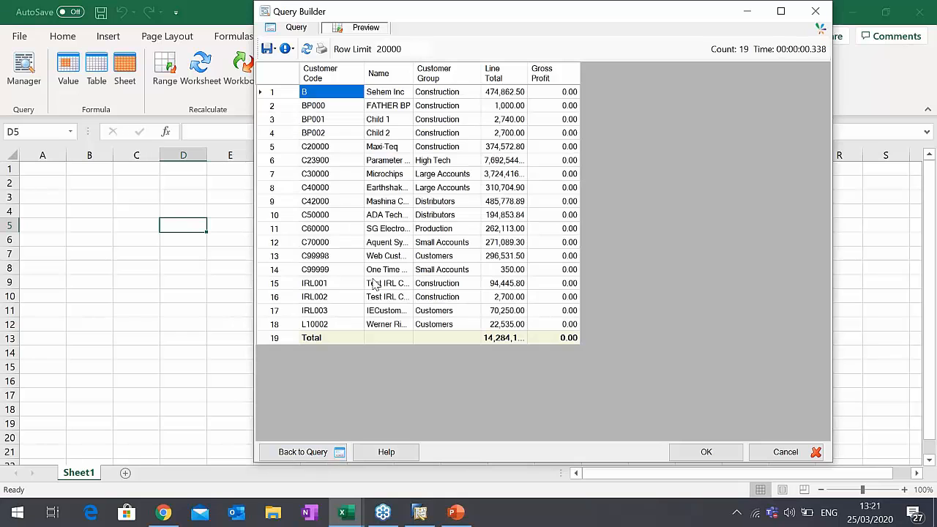
{"action": "left_click", "coordinate": [331, 119]}
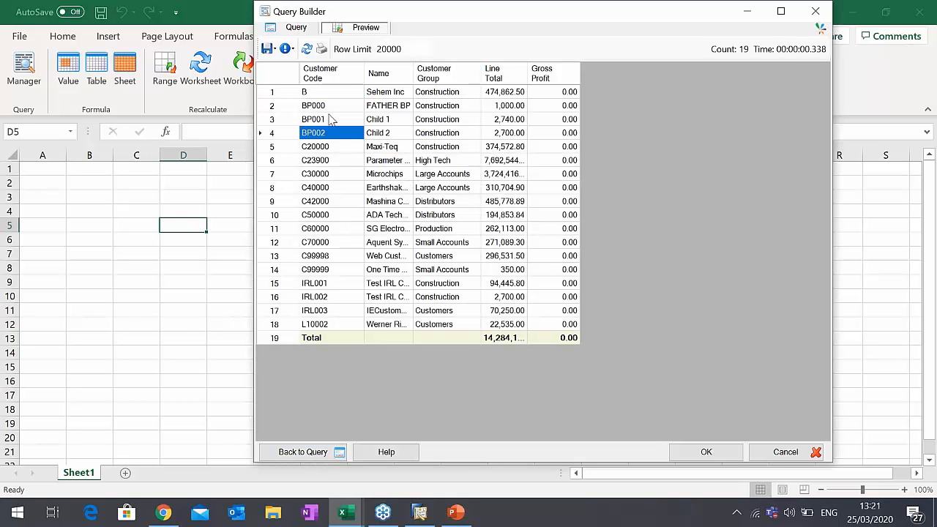
{"action": "left_click", "coordinate": [330, 93]}
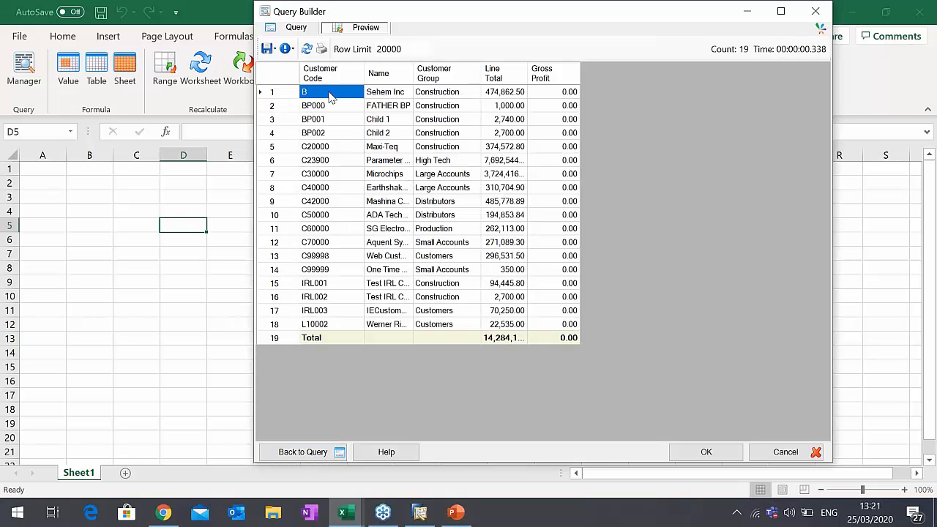
{"action": "left_click_drag", "start_coordinate": [561, 106], "coordinate": [426, 120]}
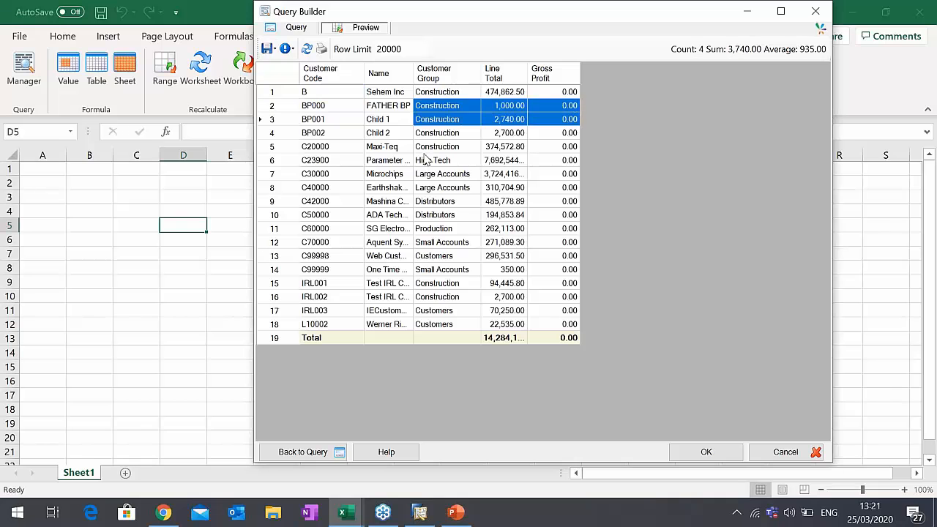
{"action": "left_click", "coordinate": [351, 191]}
{"action": "left_click_drag", "start_coordinate": [512, 120], "coordinate": [495, 300]}
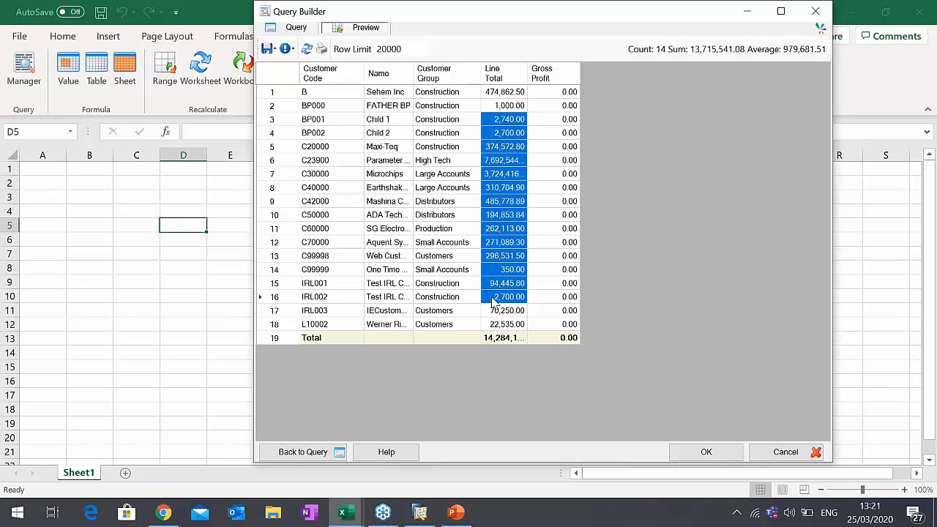
{"action": "left_click", "coordinate": [297, 27]}
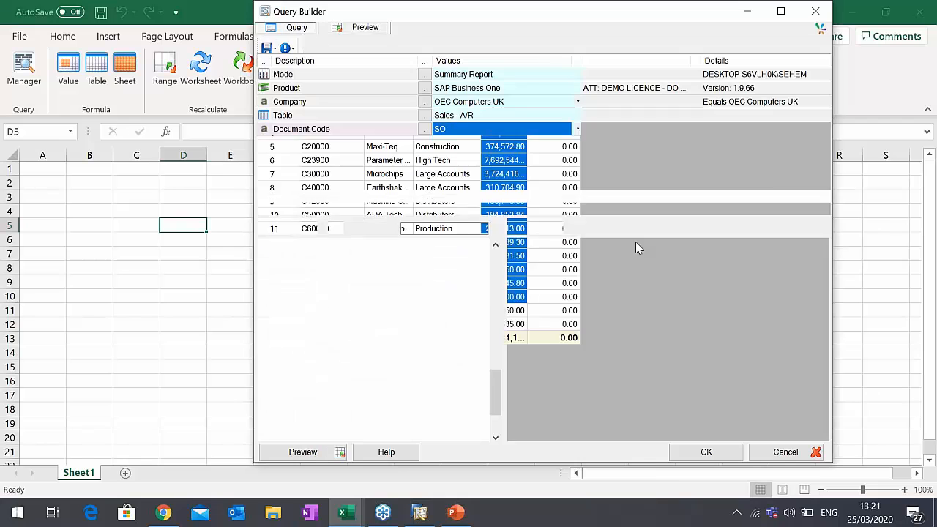
- Rename the Line Total output description to Sales Total
{"action": "right_click", "coordinate": [560, 300]}
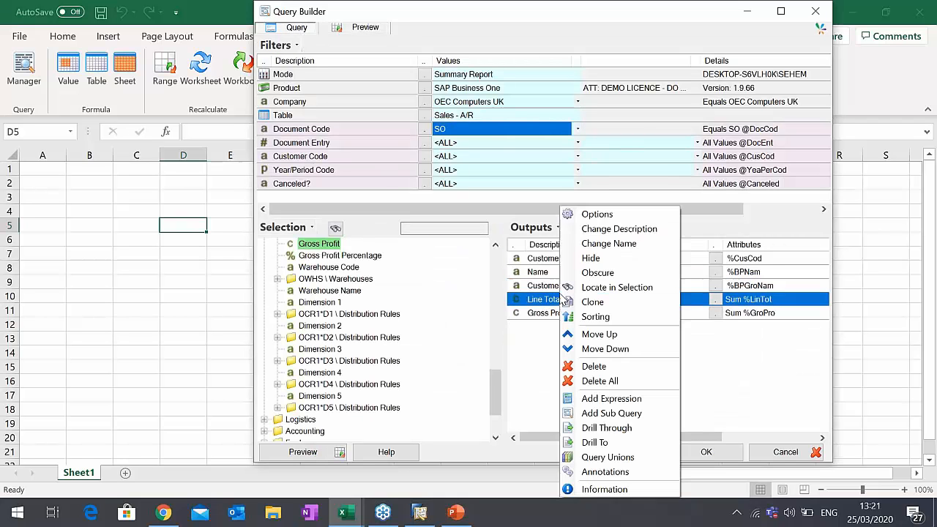
{"action": "left_click", "coordinate": [620, 229]}
{"action": "type", "text": "S"}
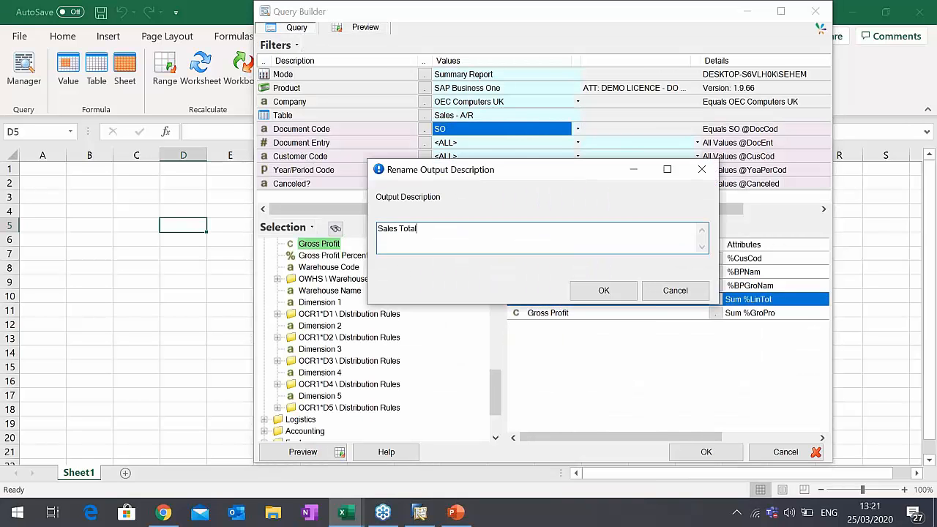
{"action": "type", "text": "ales Total"}
{"action": "left_click", "coordinate": [622, 290]}
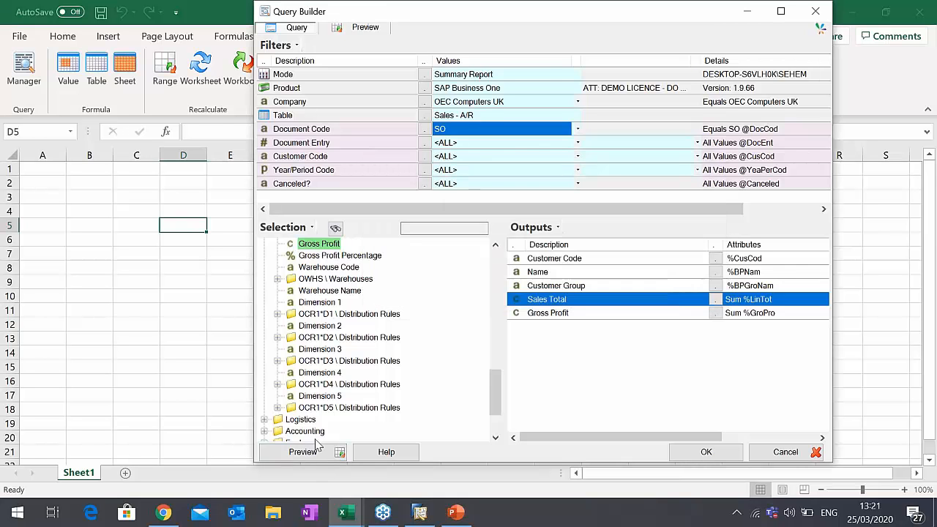
- Preview the query results and compare their columns with the filters and outputs in the query definition
{"action": "left_click", "coordinate": [311, 450]}
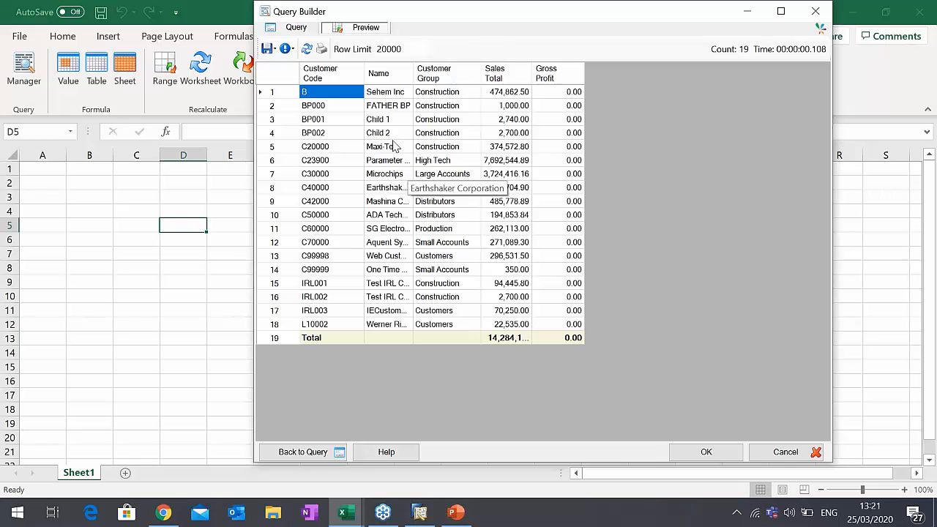
{"action": "left_click", "coordinate": [279, 27]}
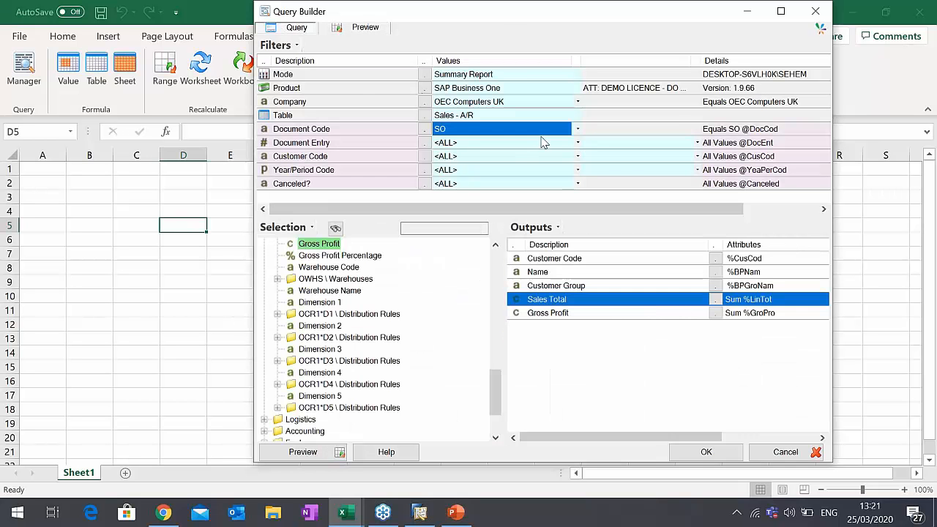
{"action": "left_click", "coordinate": [358, 30]}
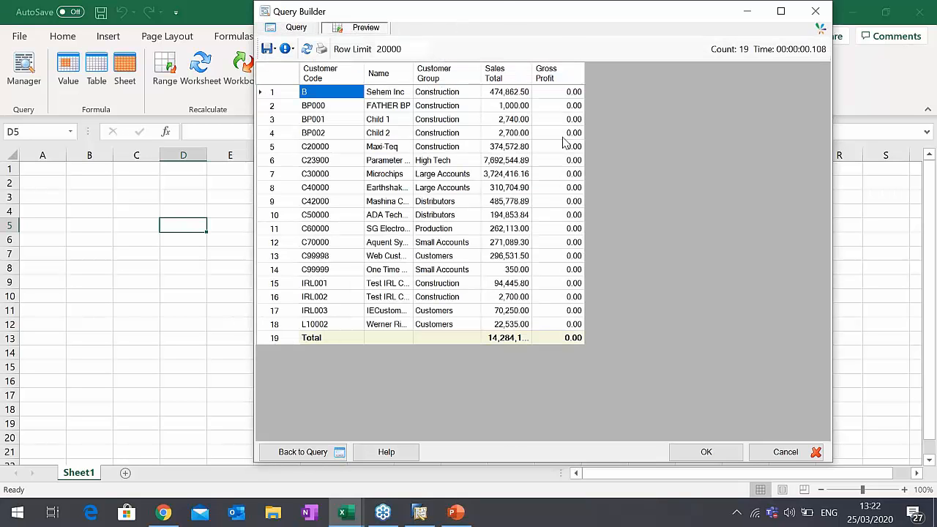
{"action": "left_click", "coordinate": [296, 29]}
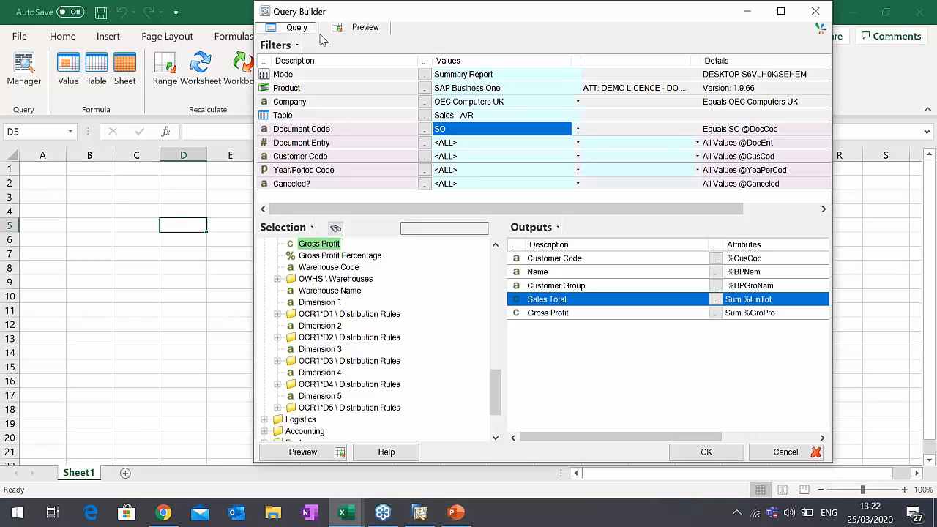
{"action": "left_click", "coordinate": [355, 28]}
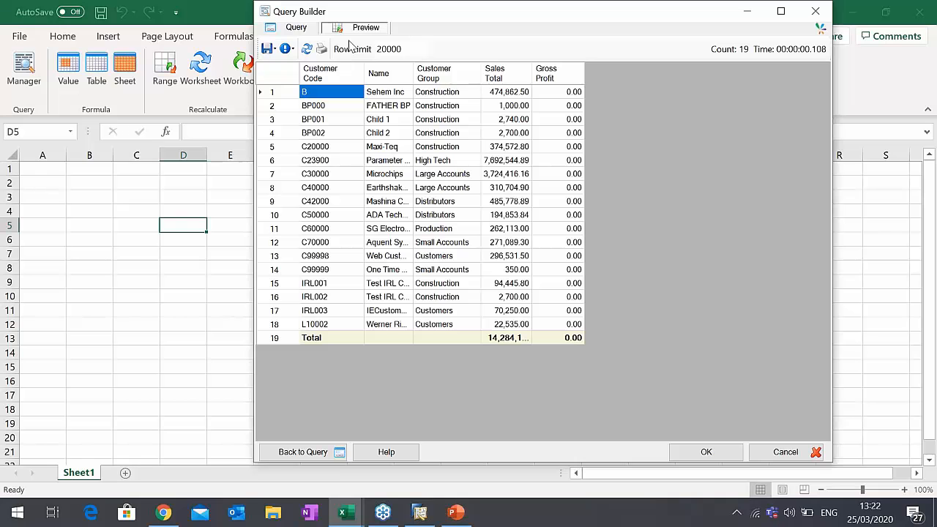
- Open the query debug info from the preview and copy the entire resolved SQL query, from SELECT through ORDER BY
{"action": "left_click", "coordinate": [294, 50]}
{"action": "left_click", "coordinate": [293, 50]}
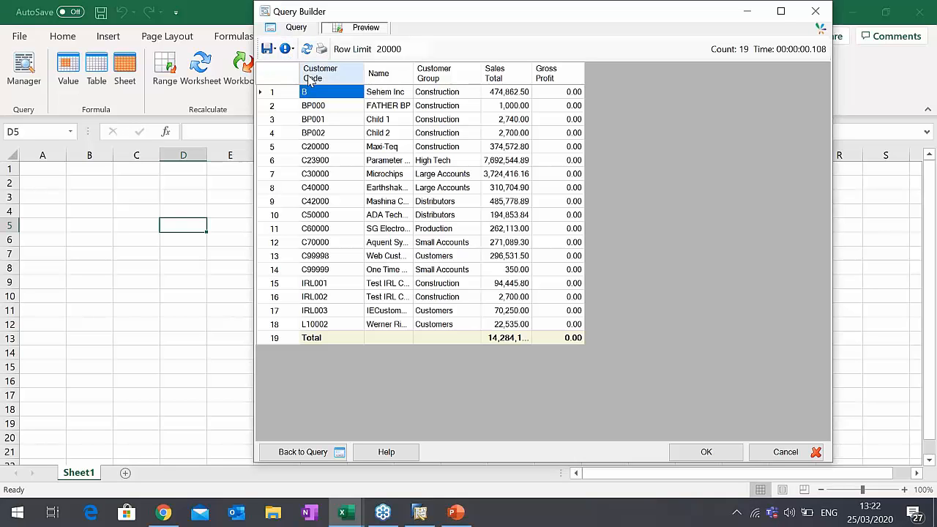
{"action": "left_click", "coordinate": [294, 50]}
{"action": "left_click", "coordinate": [328, 84]}
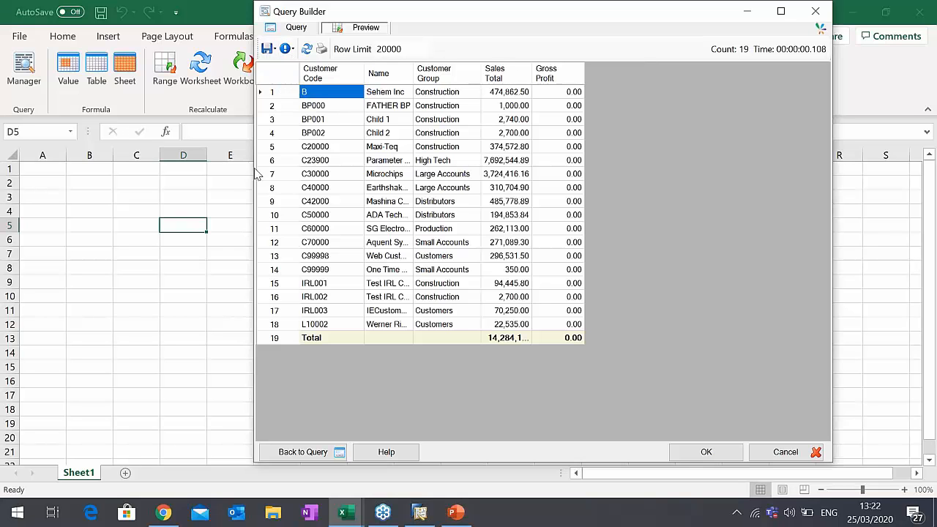
{"action": "left_click", "coordinate": [283, 169]}
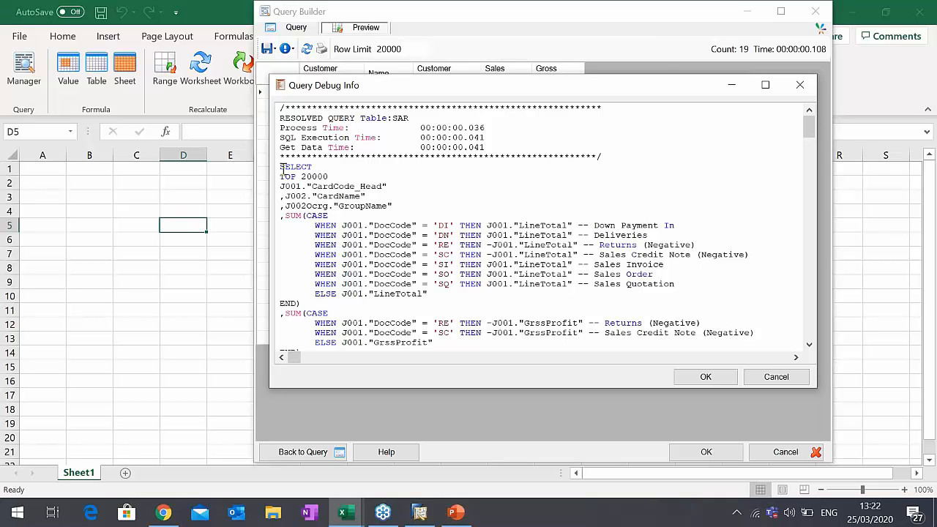
{"action": "left_click_drag", "start_coordinate": [283, 169], "coordinate": [317, 214]}
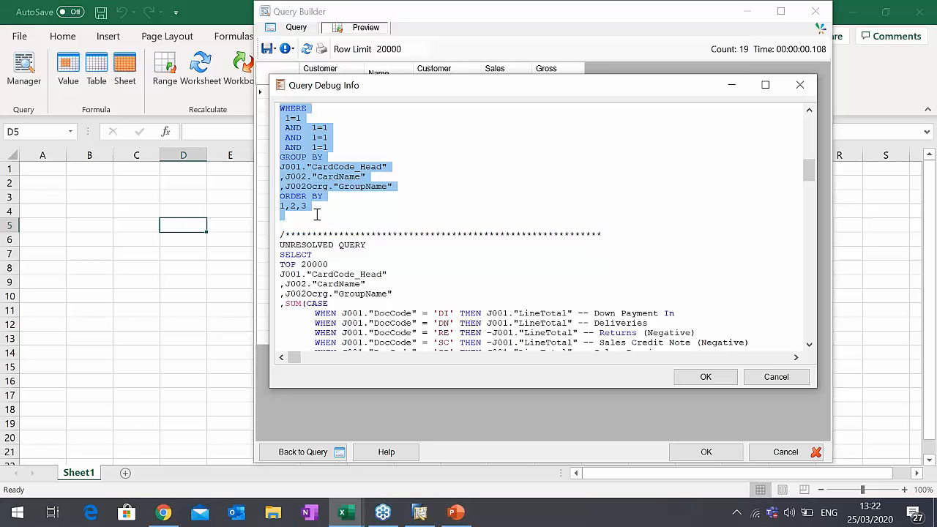
{"action": "scroll", "coordinate": [326, 212], "scroll_direction": "up", "scroll_amount": 4}
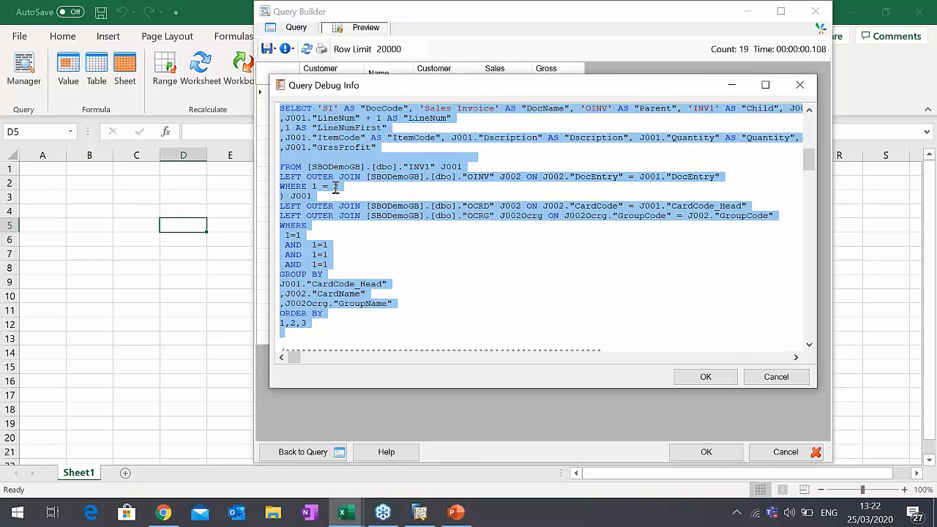
{"action": "right_click", "coordinate": [338, 159]}
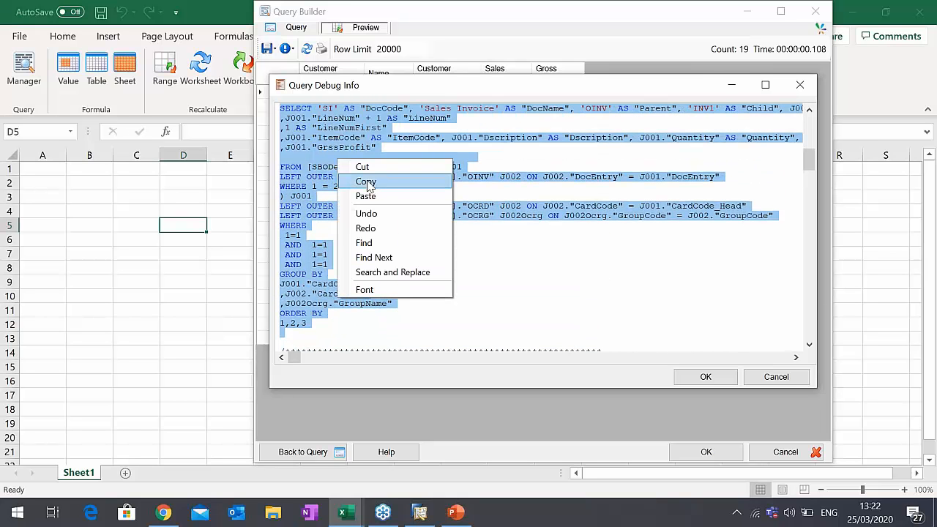
{"action": "left_click", "coordinate": [364, 181]}
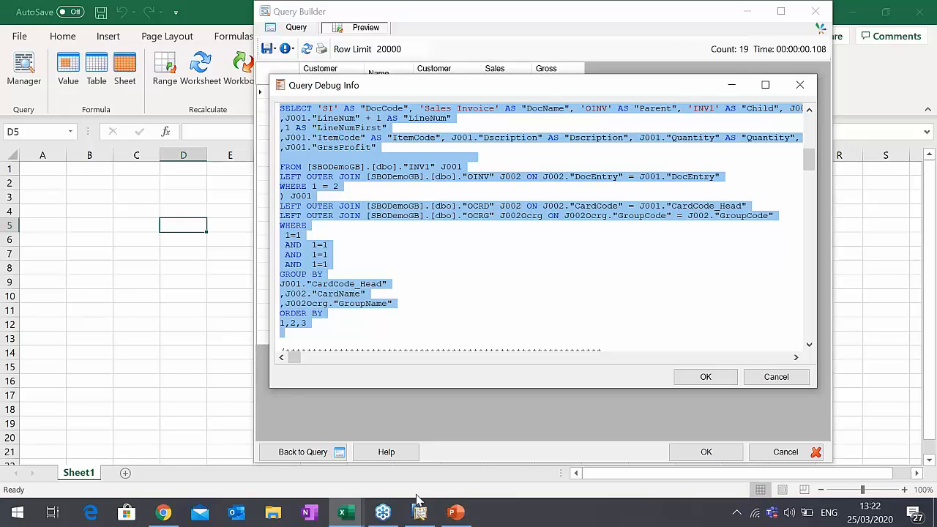
- Switch to SAP Business One and open an empty query preview from the Query Generator
{"action": "left_click", "coordinate": [435, 515]}
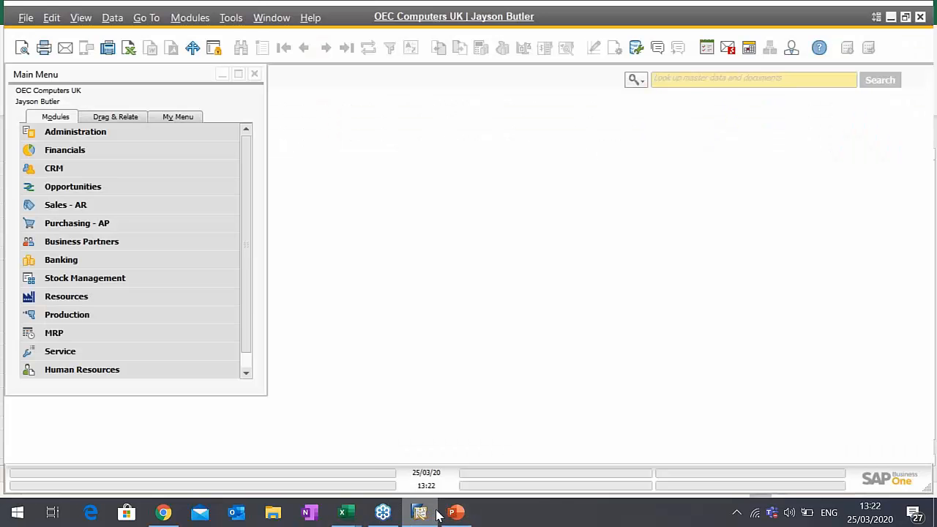
{"action": "left_click", "coordinate": [233, 19]}
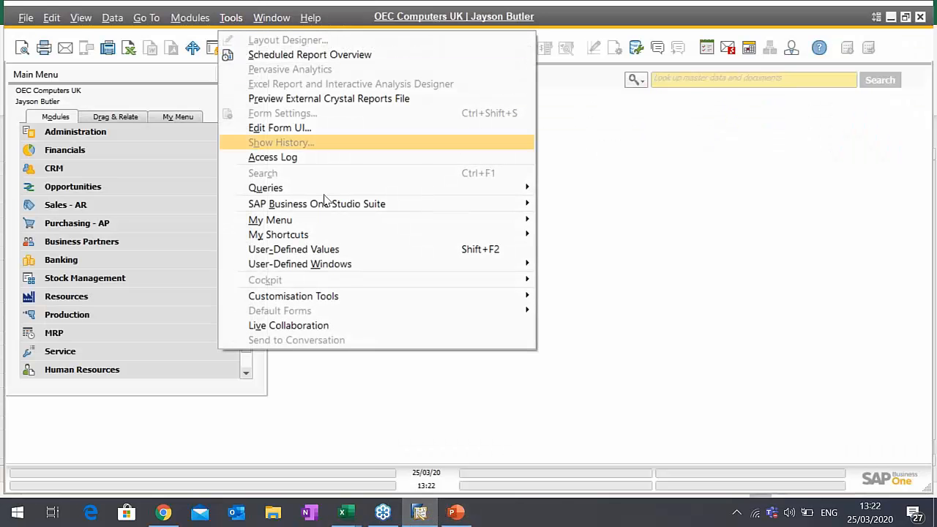
{"action": "mouse_move", "coordinate": [329, 188]}
{"action": "left_click", "coordinate": [561, 203]}
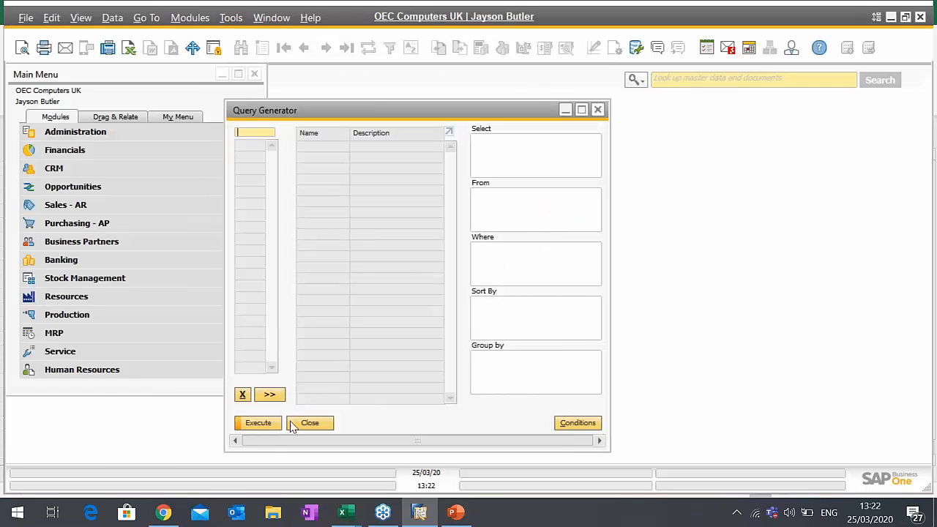
{"action": "left_click", "coordinate": [274, 425]}
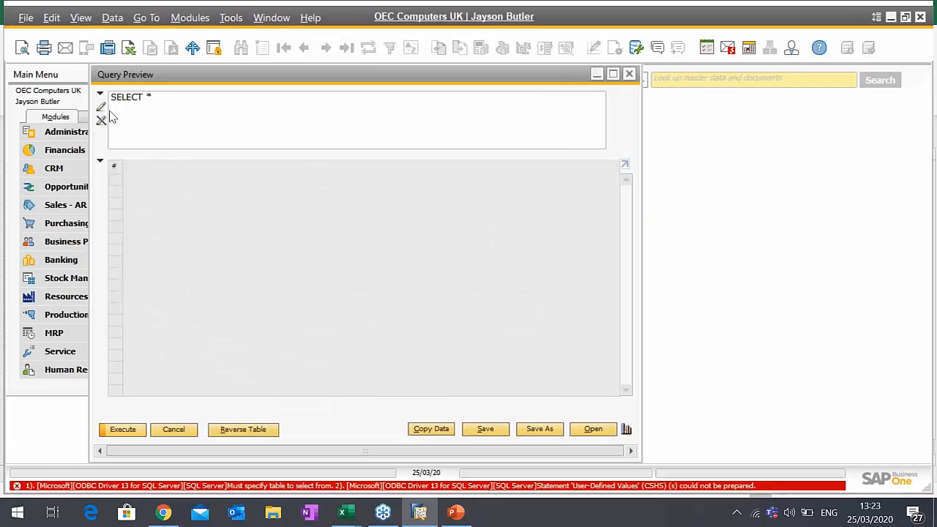
- Replace the default SELECT * statement with the copied SQL and execute the query
{"action": "left_click_drag", "start_coordinate": [163, 105], "coordinate": [60, 95]}
{"action": "key", "text": "ctrl+v"}
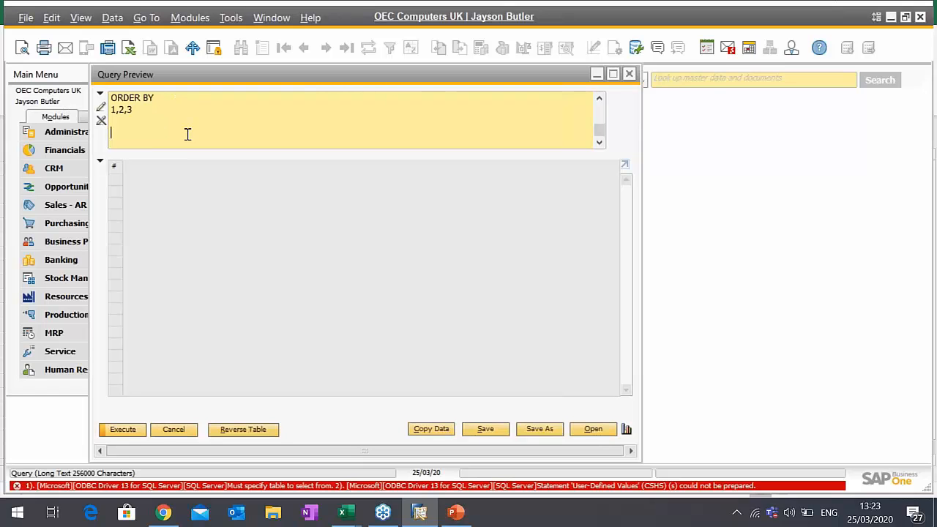
{"action": "right_click", "coordinate": [199, 142]}
{"action": "left_click", "coordinate": [493, 142]}
{"action": "left_click_drag", "start_coordinate": [599, 134], "coordinate": [598, 106]}
{"action": "left_click", "coordinate": [120, 432]}
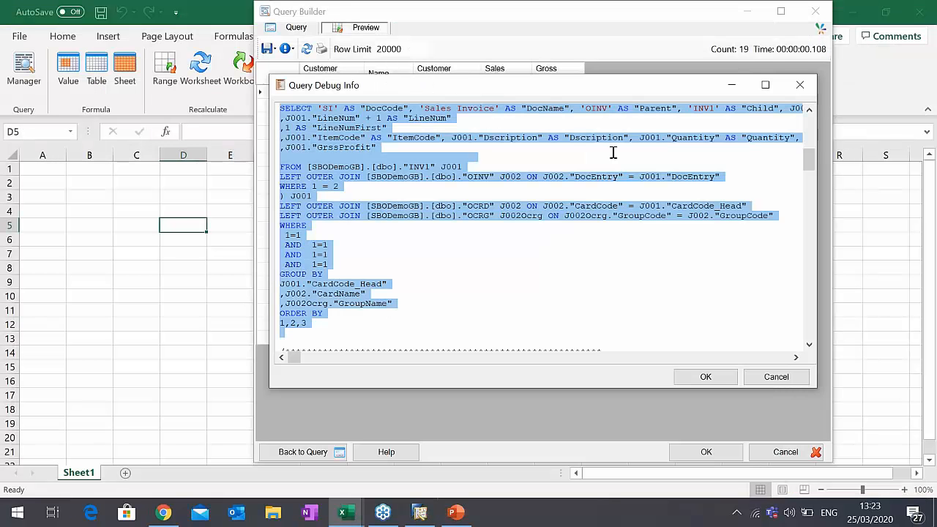
- Back in Excel, close the query debug info and insert the table query at D5 with the name Sales - A/R
{"action": "left_click", "coordinate": [773, 379]}
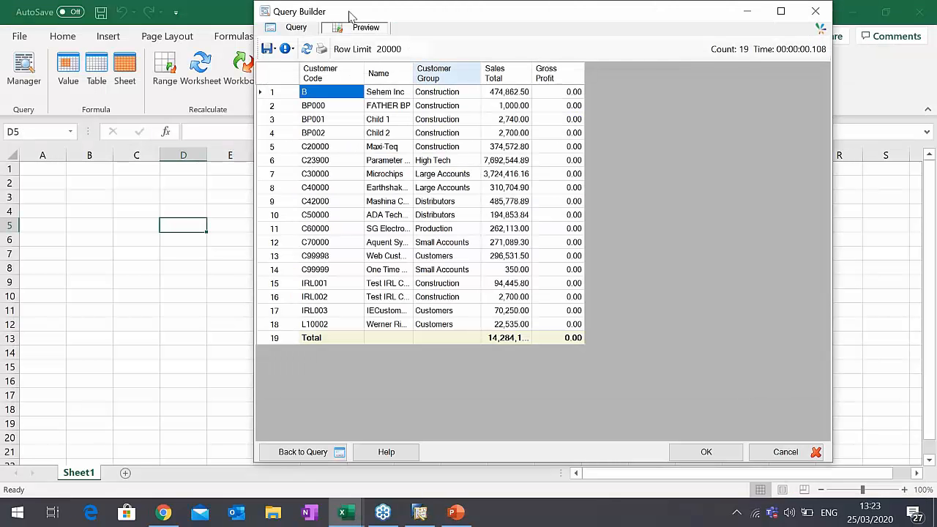
{"action": "left_click", "coordinate": [296, 27]}
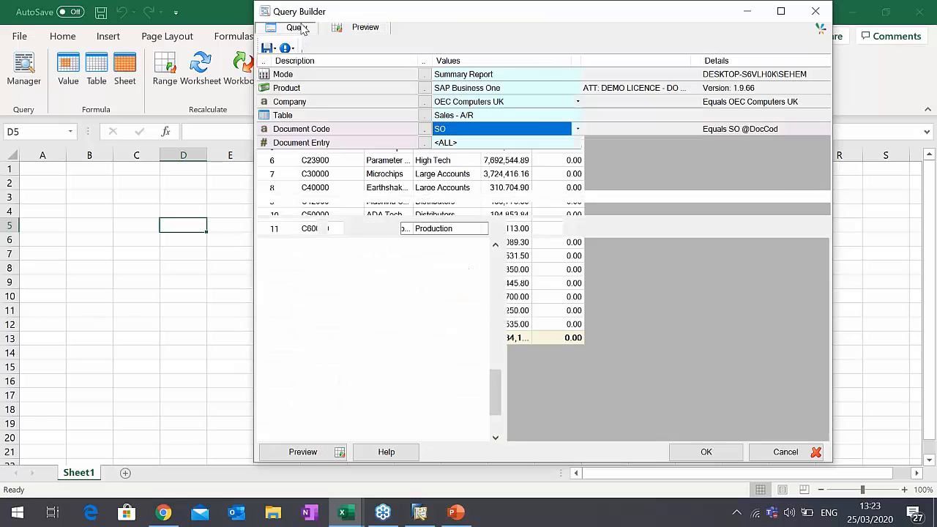
{"action": "left_click", "coordinate": [365, 27]}
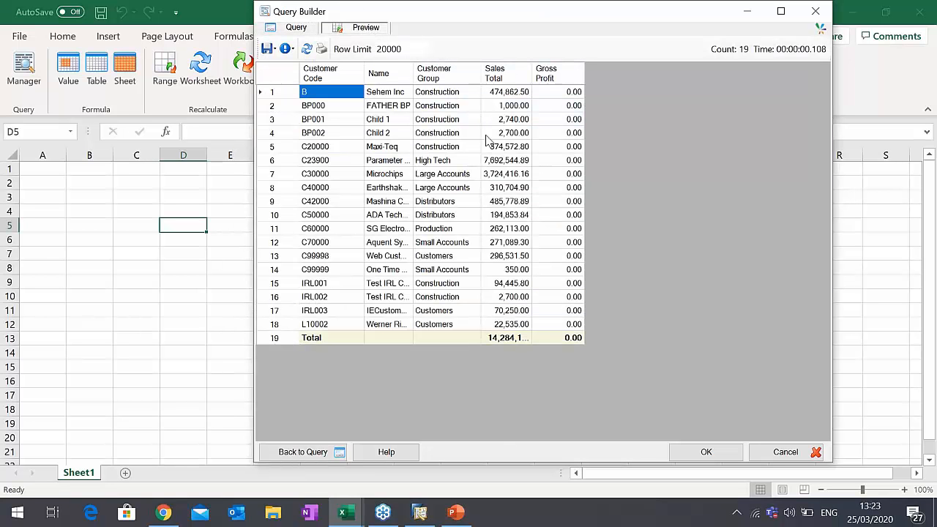
{"action": "left_click", "coordinate": [706, 452]}
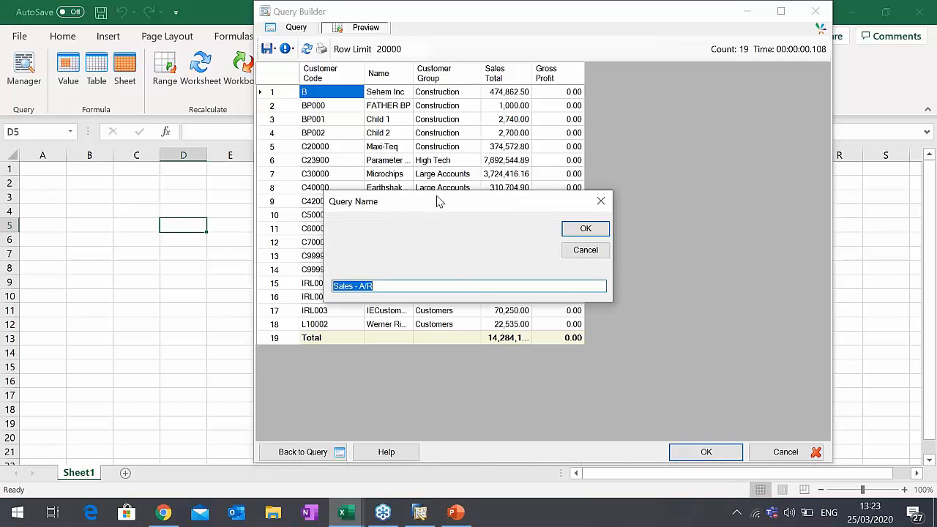
{"action": "left_click", "coordinate": [563, 227]}
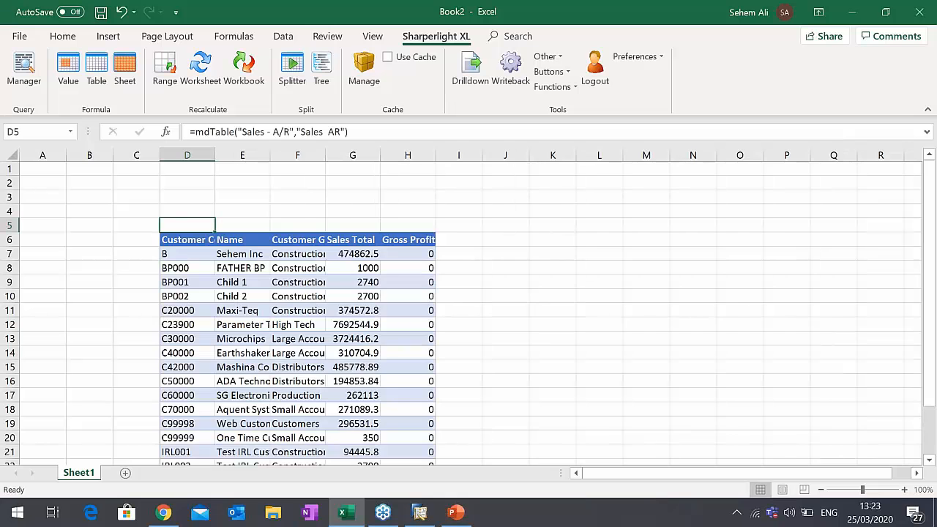
- Fit column G to its contents and format the Sales Total values as Number with two decimals and a thousands separator
{"action": "double_click", "coordinate": [380, 154]}
{"action": "left_click", "coordinate": [357, 253]}
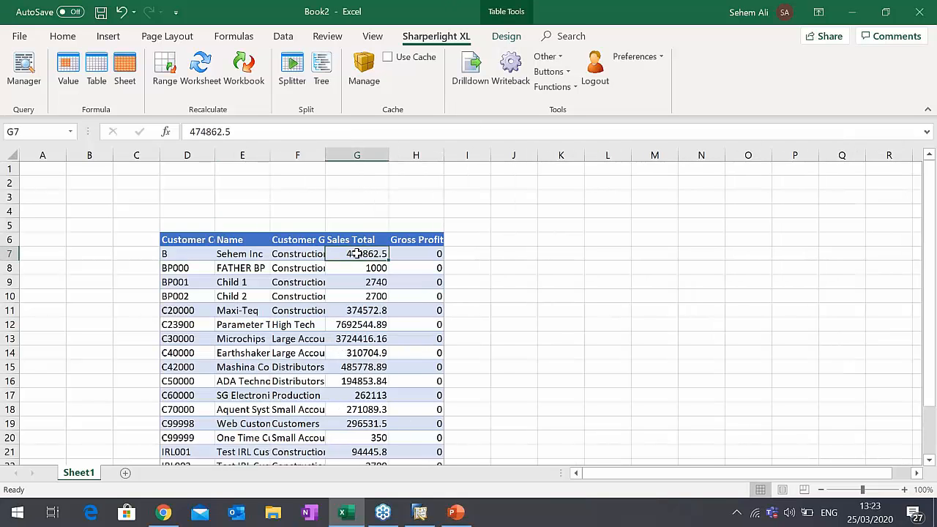
{"action": "key", "text": "ctrl+shift+Down"}
{"action": "scroll", "coordinate": [356, 254], "scroll_direction": "up", "scroll_amount": 1}
{"action": "right_click", "coordinate": [357, 253]}
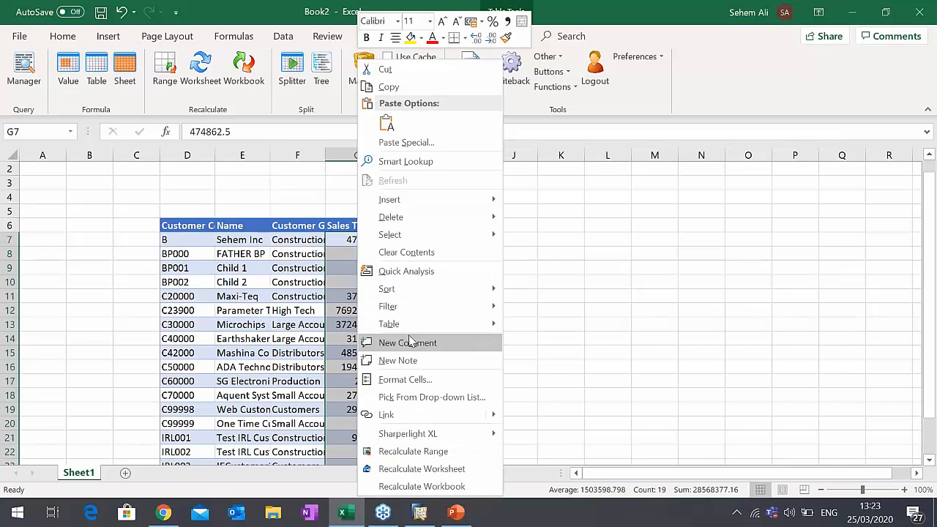
{"action": "left_click", "coordinate": [405, 380]}
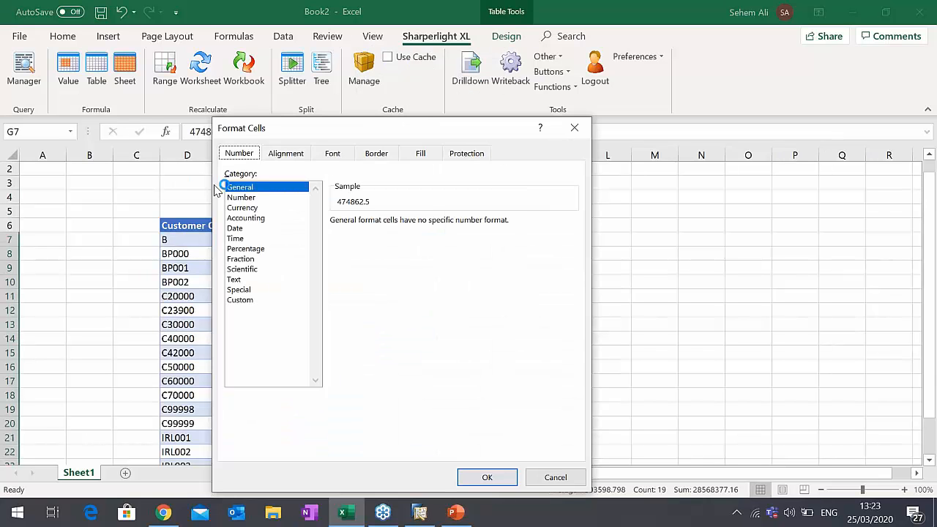
{"action": "left_click", "coordinate": [241, 197]}
{"action": "left_click", "coordinate": [335, 240]}
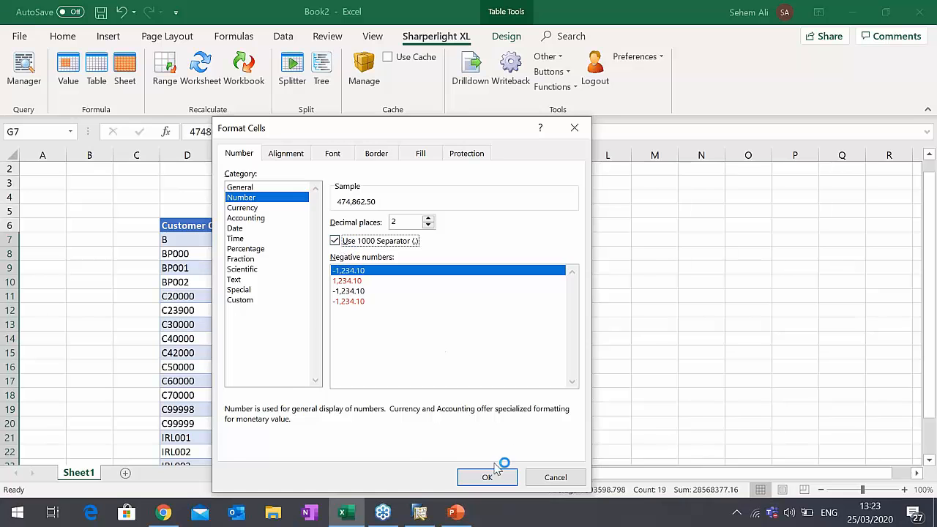
{"action": "left_click", "coordinate": [487, 477]}
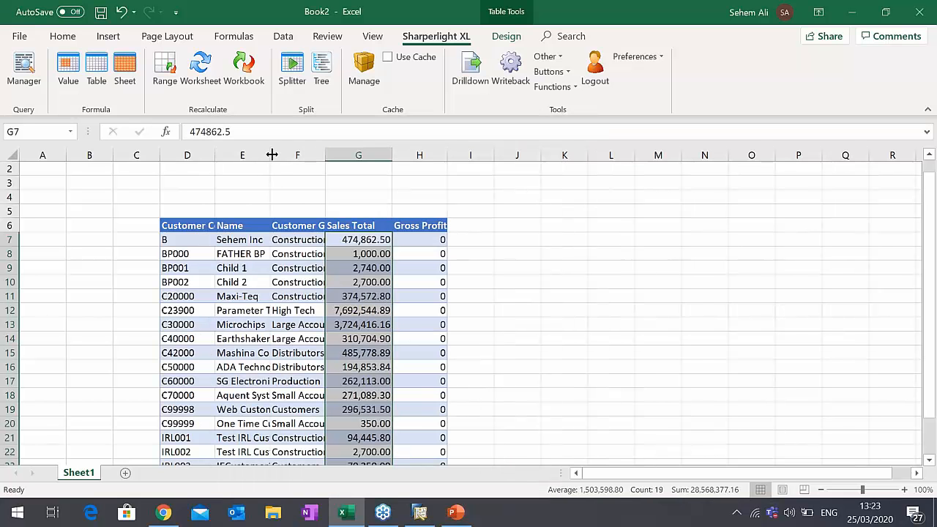
- Fit the Name column and all other worksheet columns to the width of their contents
{"action": "double_click", "coordinate": [270, 155]}
{"action": "left_click", "coordinate": [432, 282]}
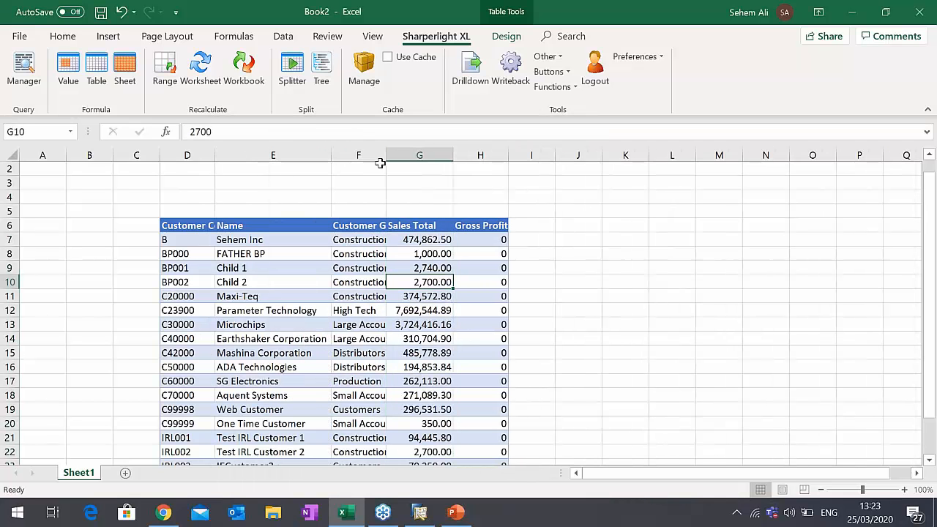
{"action": "left_click", "coordinate": [12, 150]}
{"action": "double_click", "coordinate": [113, 155]}
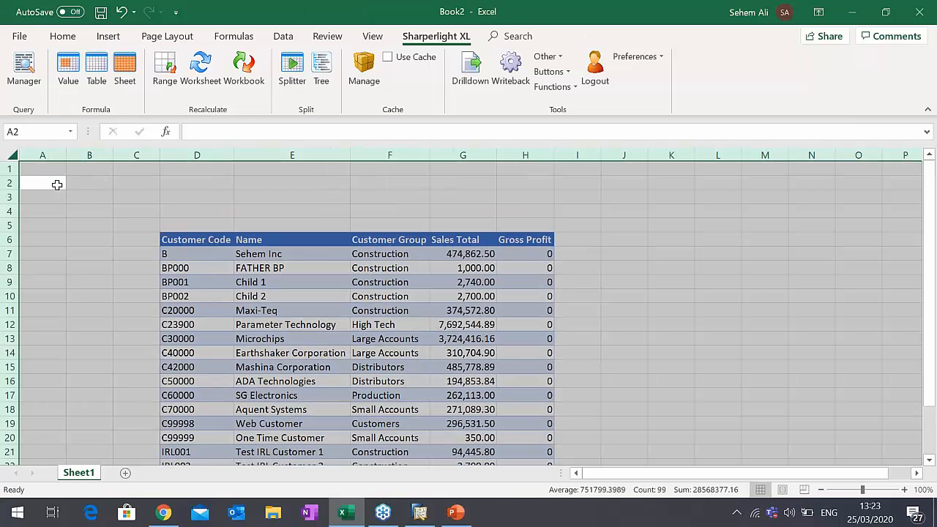
- Add the labels From Date in A2 and To Date in A3, and widen column A slightly to fit them
{"action": "left_click", "coordinate": [57, 185]}
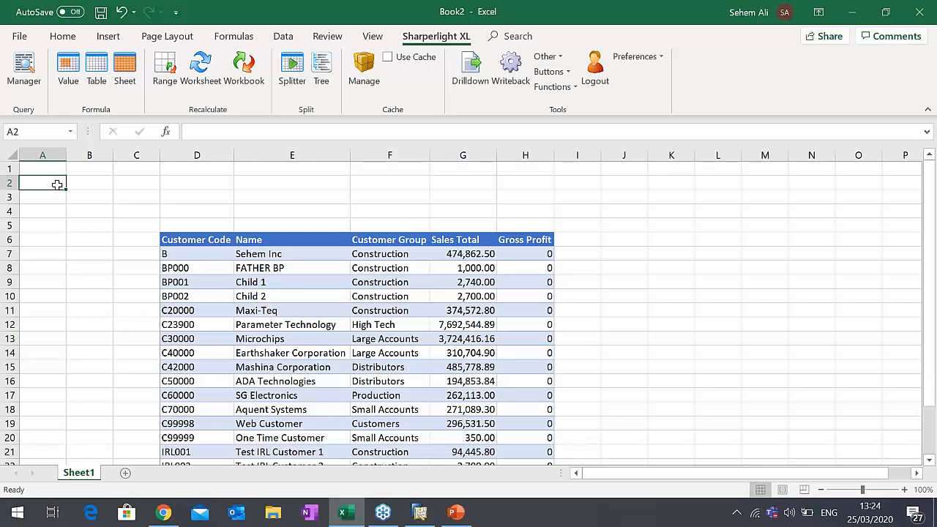
{"action": "type", "text": "Fro"}
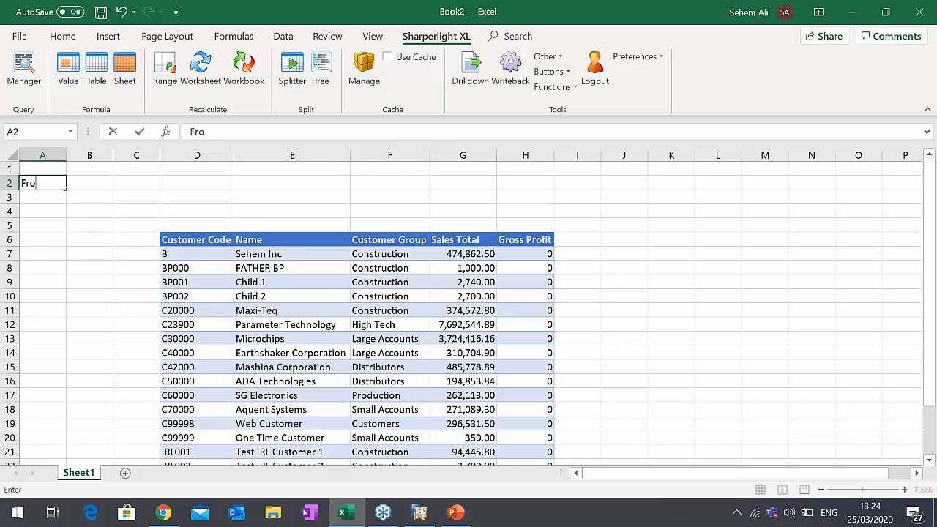
{"action": "type", "text": "m Date"}
{"action": "key", "text": "Return"}
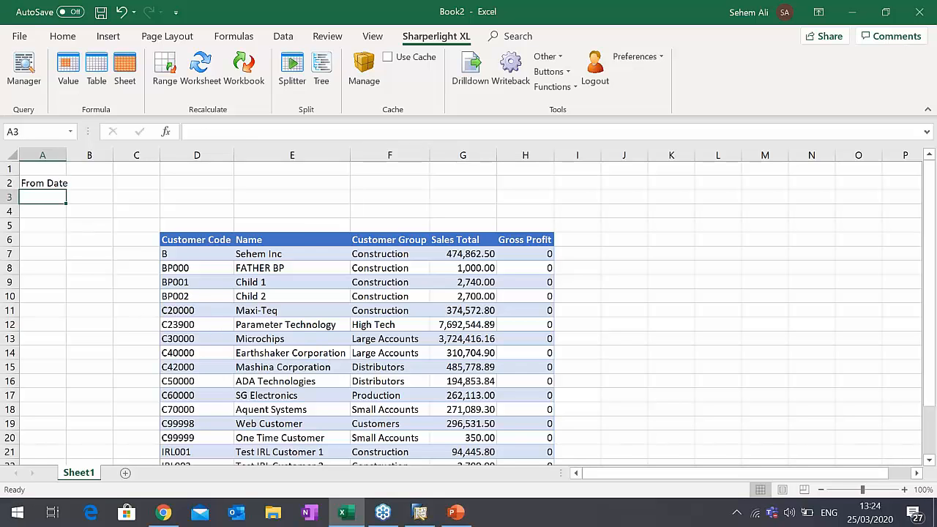
{"action": "type", "text": "To Date"}
{"action": "key", "text": "Tab"}
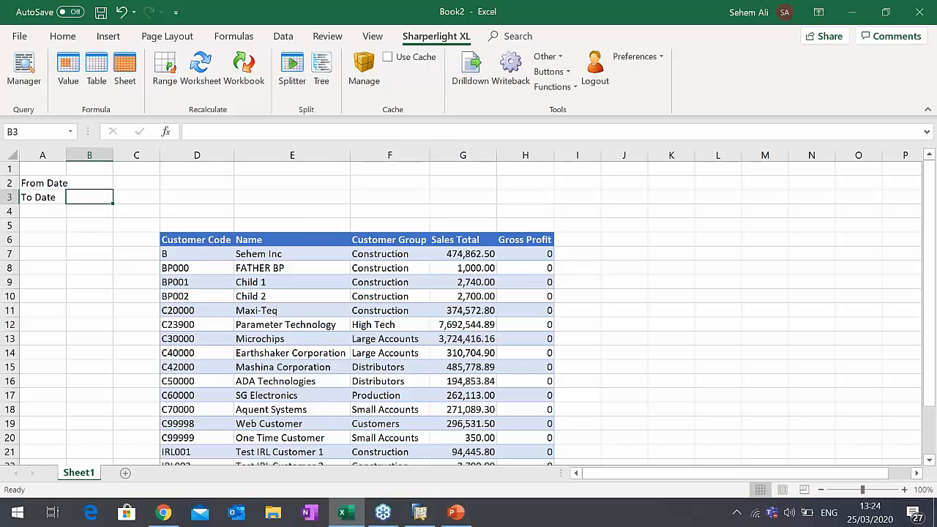
{"action": "left_click_drag", "start_coordinate": [69, 155], "coordinate": [71, 154]}
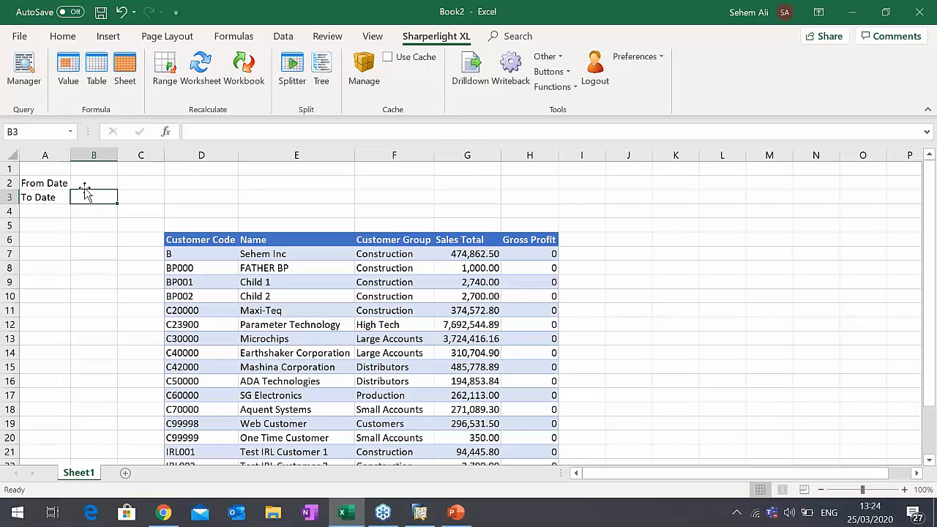
- Enter 01/01/2006 as the From Date value in B2
{"action": "left_click", "coordinate": [85, 183]}
{"action": "type", "text": "01"}
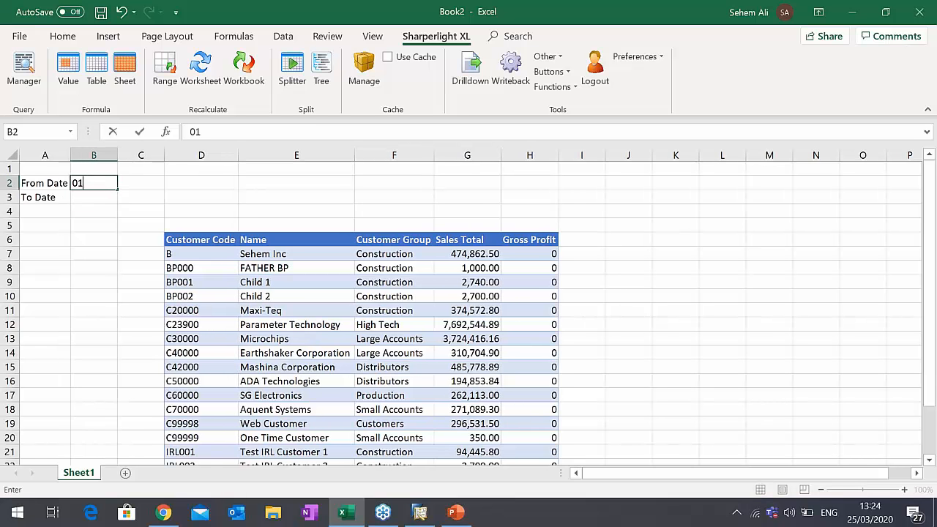
{"action": "type", "text": "/01/"}
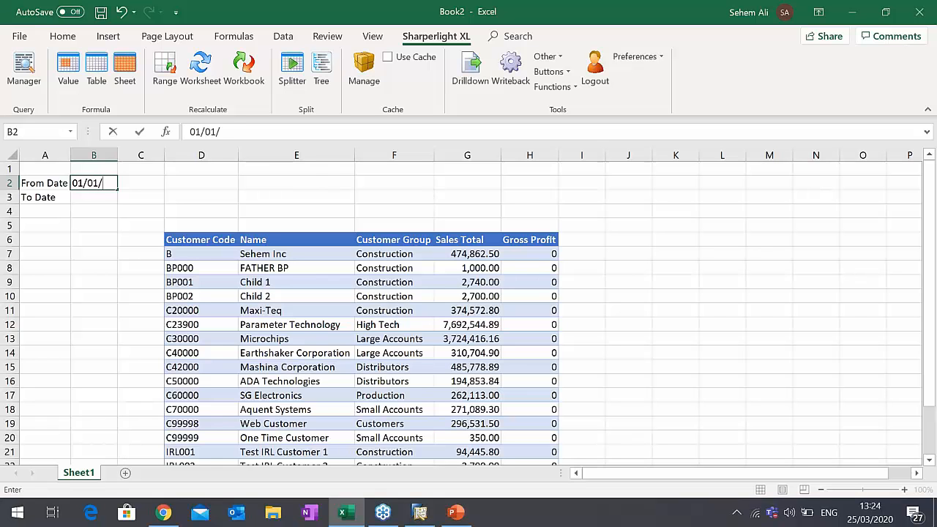
{"action": "type", "text": "2006"}
{"action": "key", "text": "Return"}
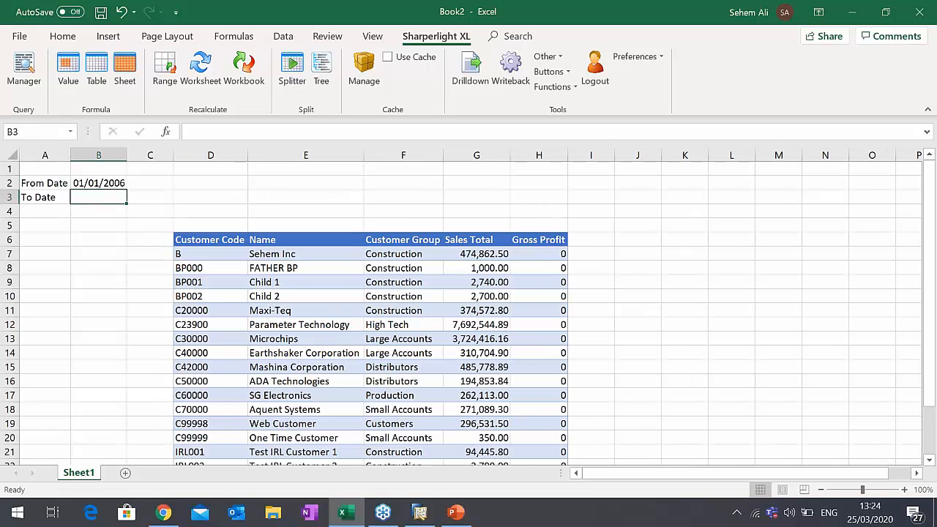
- Enter 31/01/2006 as the To Date value in B3
{"action": "type", "text": "31/01/2"}
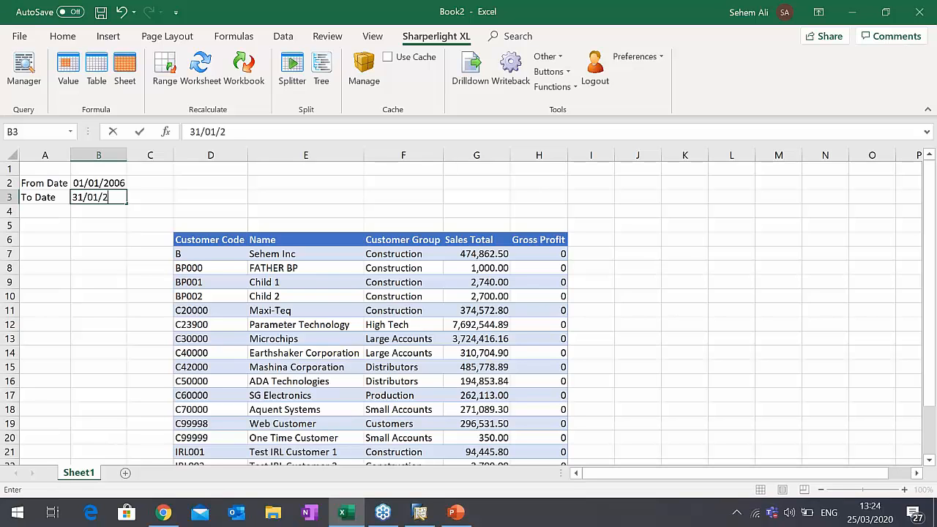
{"action": "type", "text": "006"}
{"action": "key", "text": "Tab"}
{"action": "left_click", "coordinate": [101, 195]}
{"action": "left_click", "coordinate": [98, 183]}
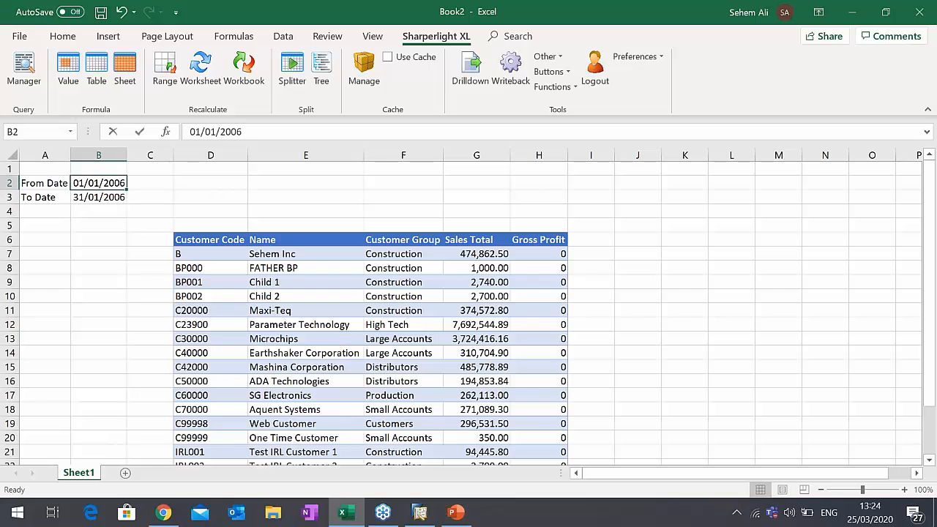
{"action": "left_click", "coordinate": [98, 197]}
{"action": "left_click", "coordinate": [97, 182]}
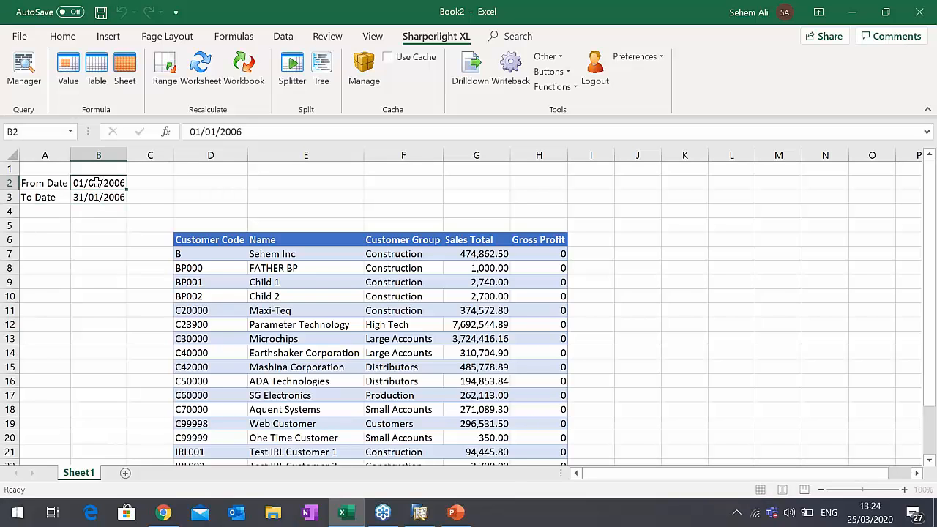
{"action": "left_click", "coordinate": [93, 215]}
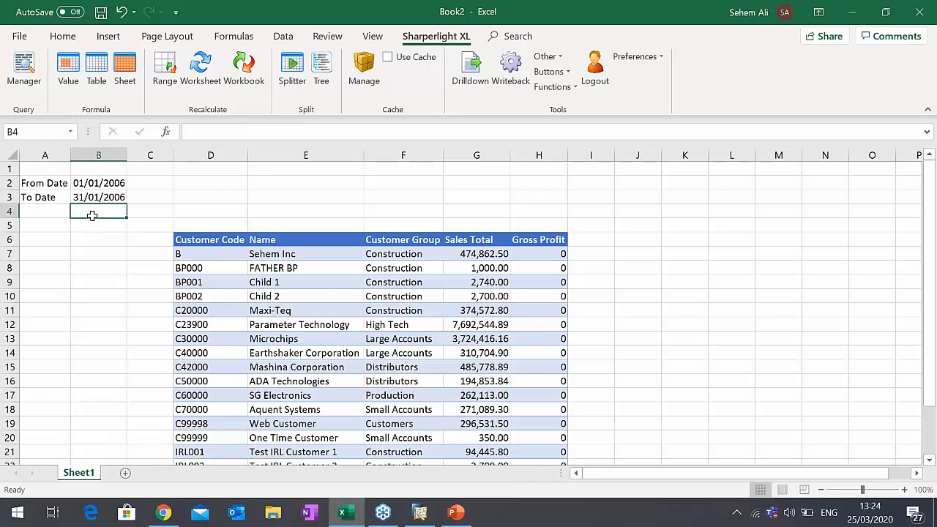
- Reopen the Sales - A/R table query in D5 for editing and add Document Date to its filters
{"action": "double_click", "coordinate": [196, 223]}
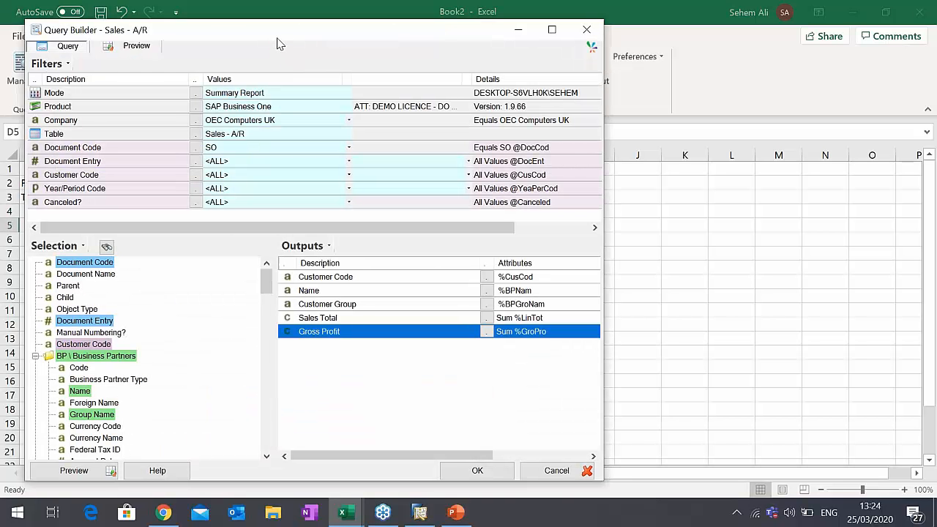
{"action": "left_click_drag", "start_coordinate": [278, 44], "coordinate": [554, 33]}
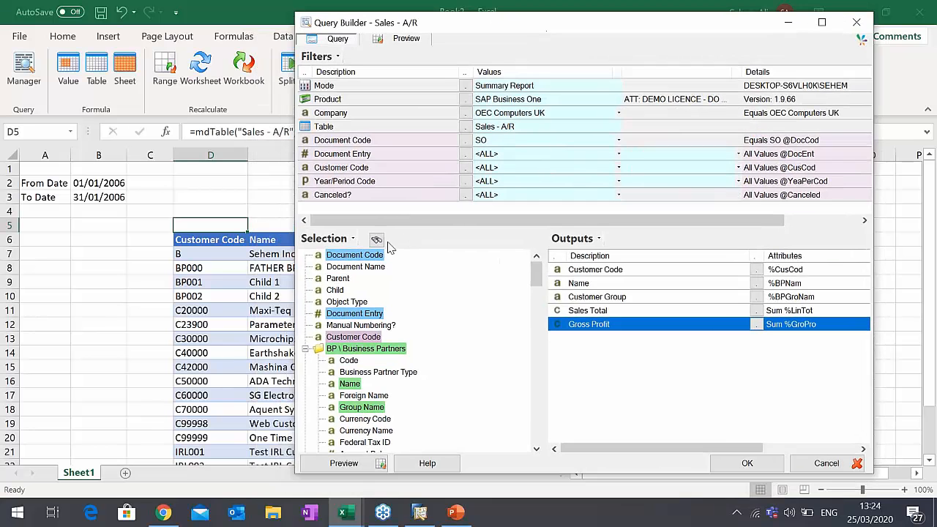
{"action": "left_click", "coordinate": [307, 349]}
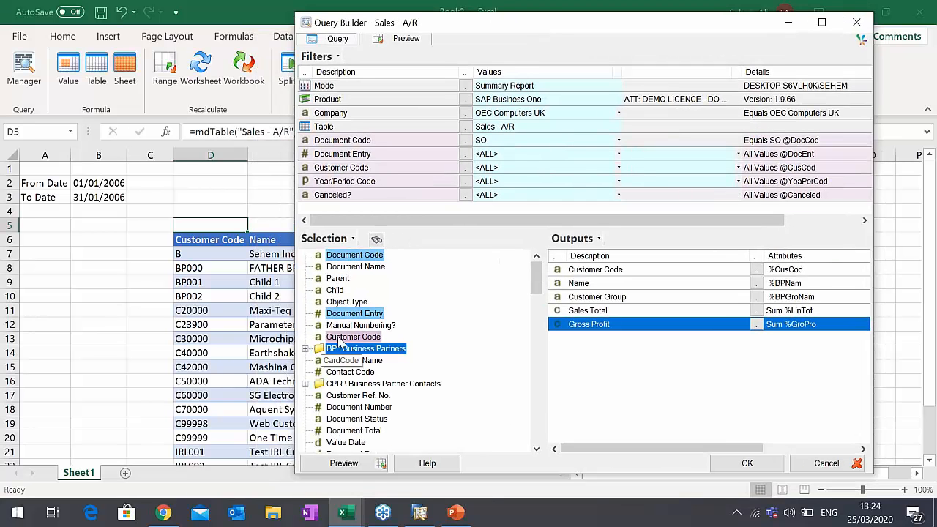
{"action": "left_click", "coordinate": [376, 240]}
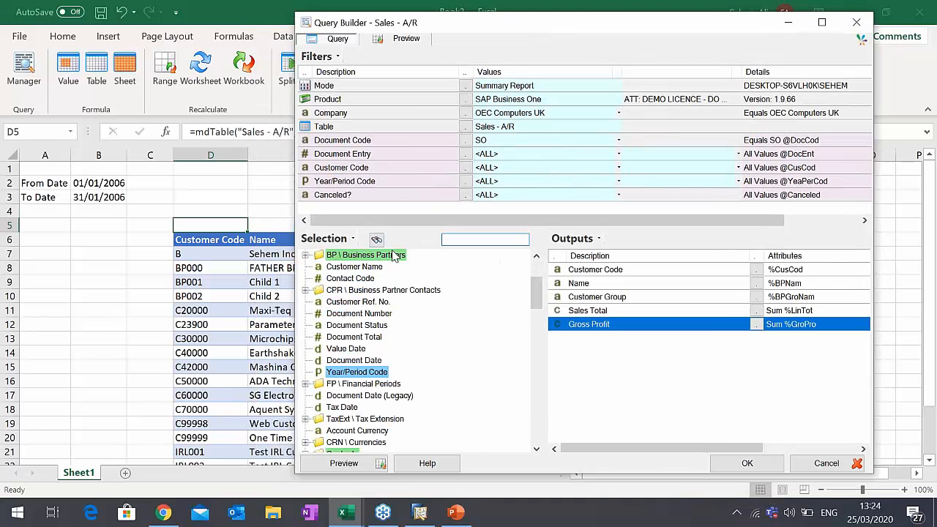
{"action": "left_click", "coordinate": [356, 361], "text": "ctrl"}
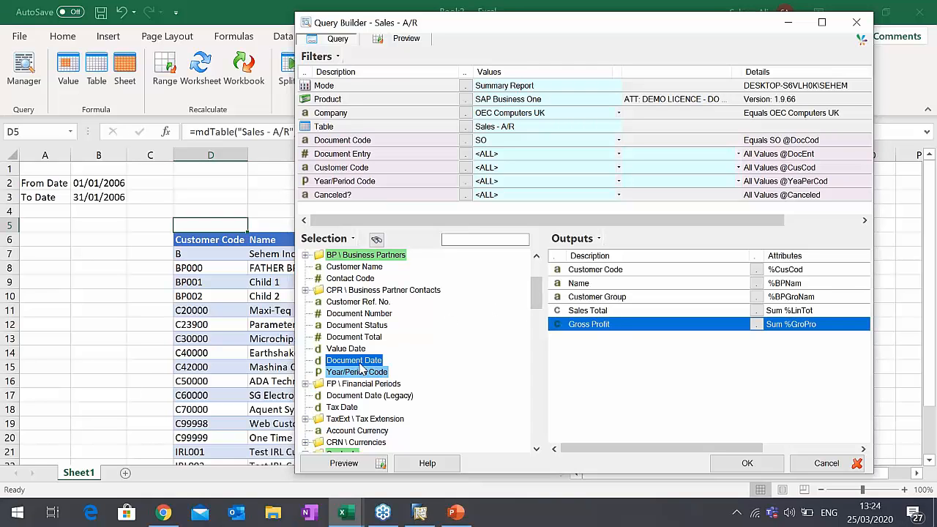
{"action": "left_click_drag", "start_coordinate": [364, 368], "coordinate": [358, 210]}
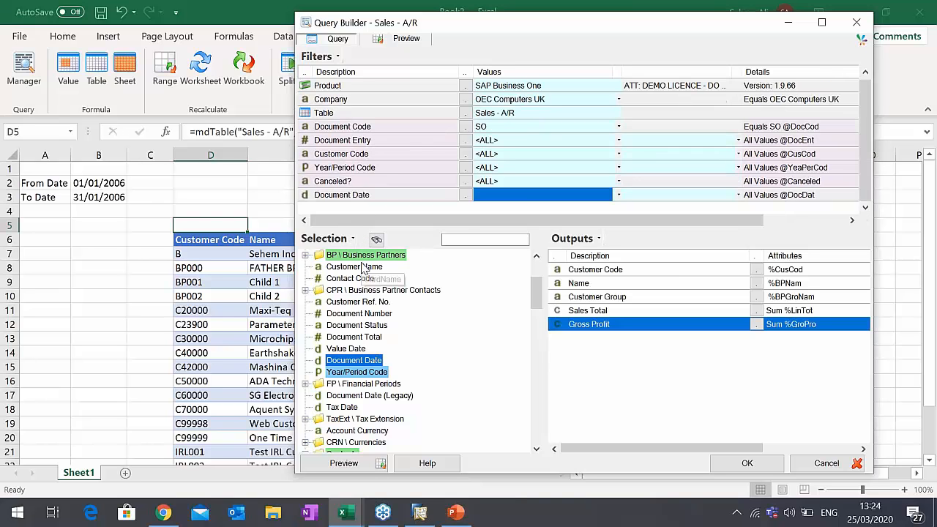
{"action": "double_click", "coordinate": [510, 201]}
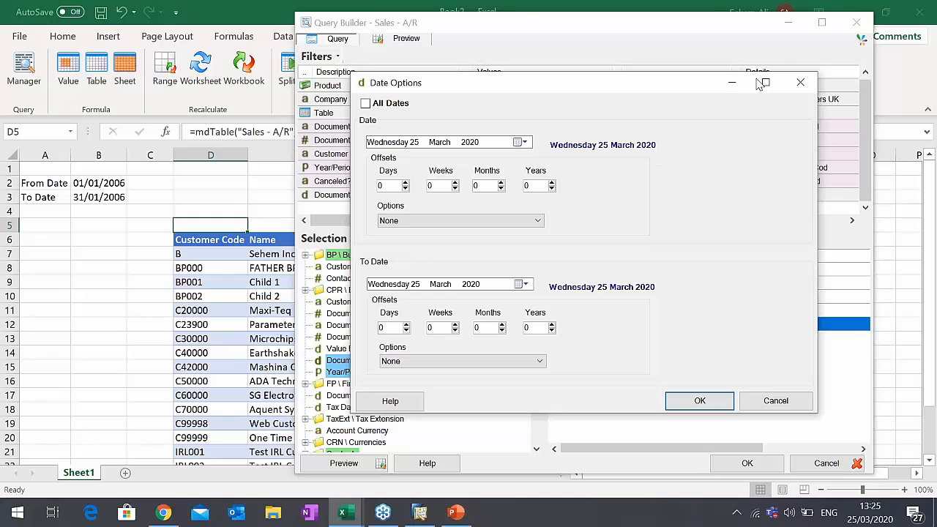
{"action": "left_click", "coordinate": [802, 79]}
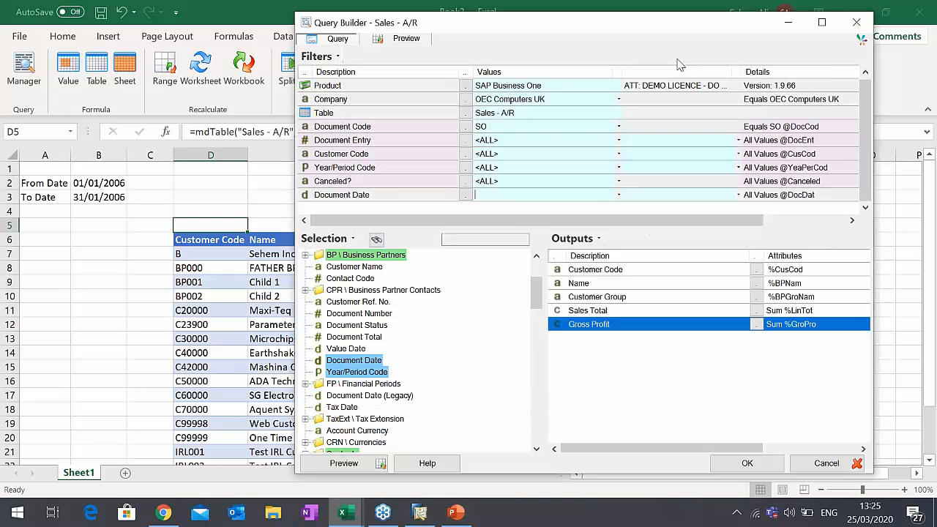
{"action": "left_click", "coordinate": [541, 183]}
- Link the Document Date filter's range to cells =$B$2 (start) and =$B$3 (end), and apply the query to the table
{"action": "left_click", "coordinate": [519, 197]}
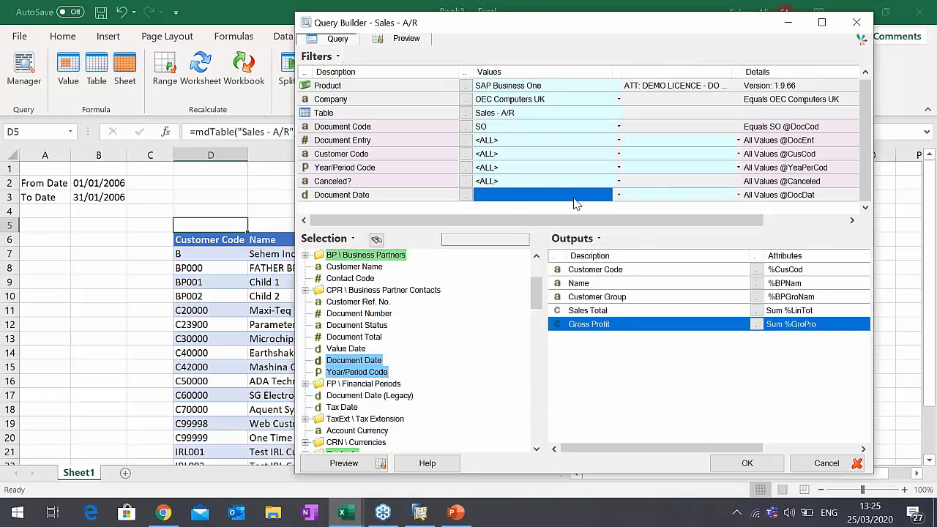
{"action": "left_click", "coordinate": [97, 184]}
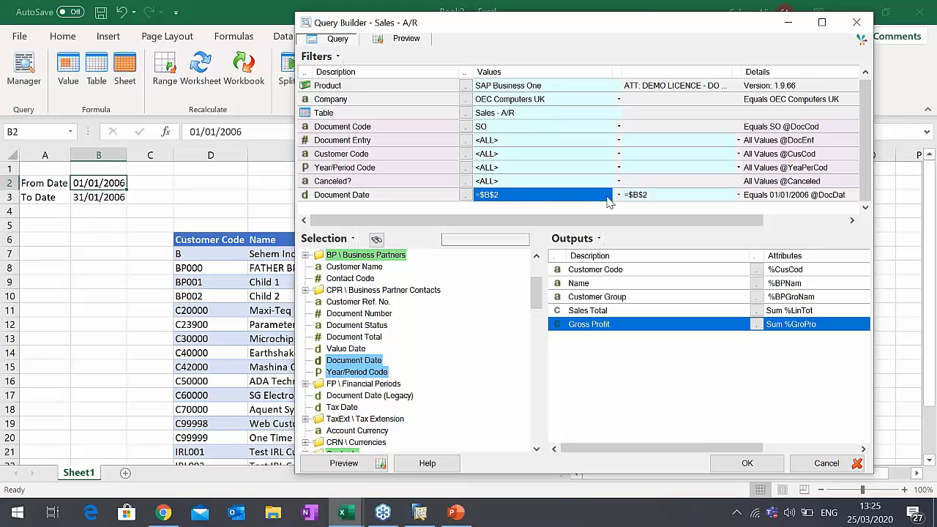
{"action": "left_click", "coordinate": [647, 196]}
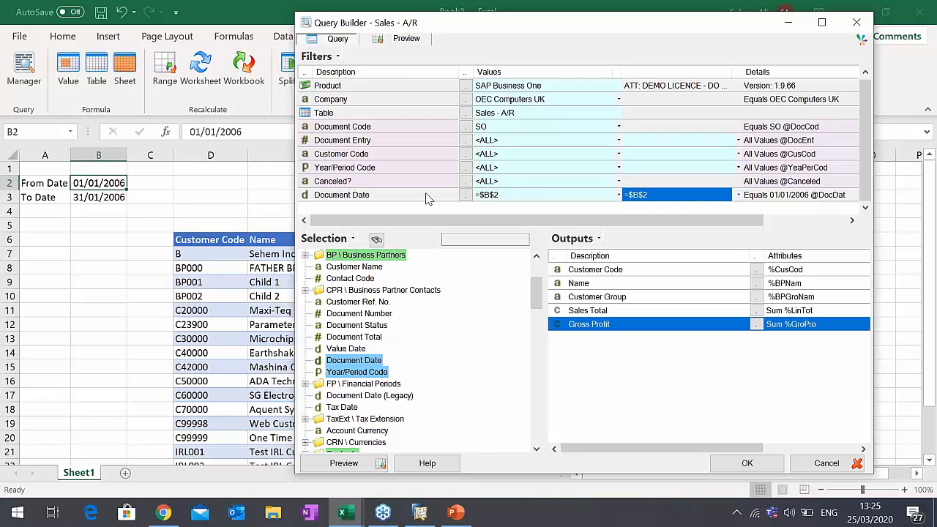
{"action": "left_click", "coordinate": [107, 197]}
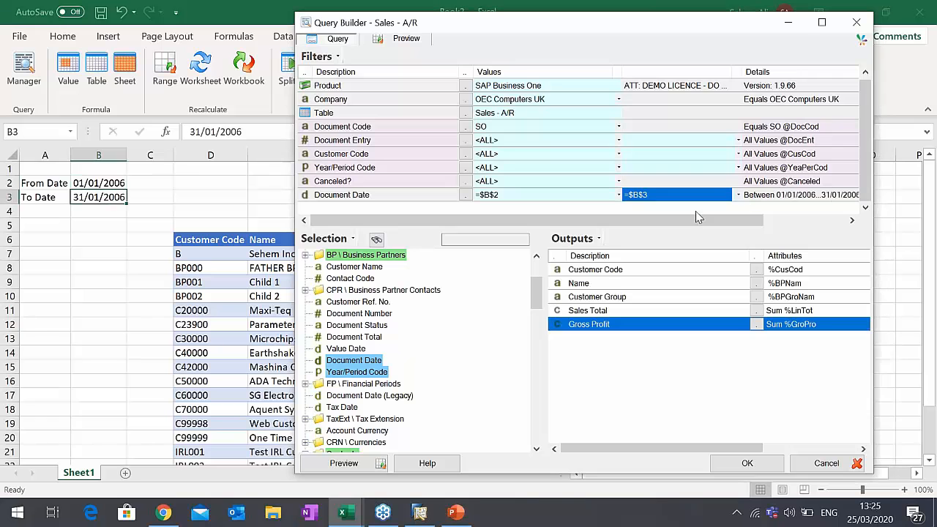
{"action": "left_click_drag", "start_coordinate": [654, 222], "coordinate": [726, 221]}
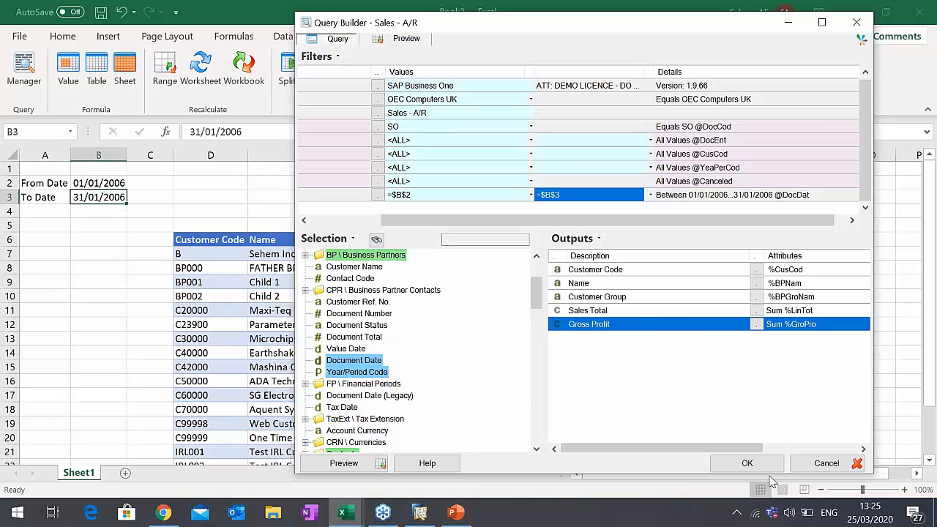
{"action": "left_click", "coordinate": [747, 463]}
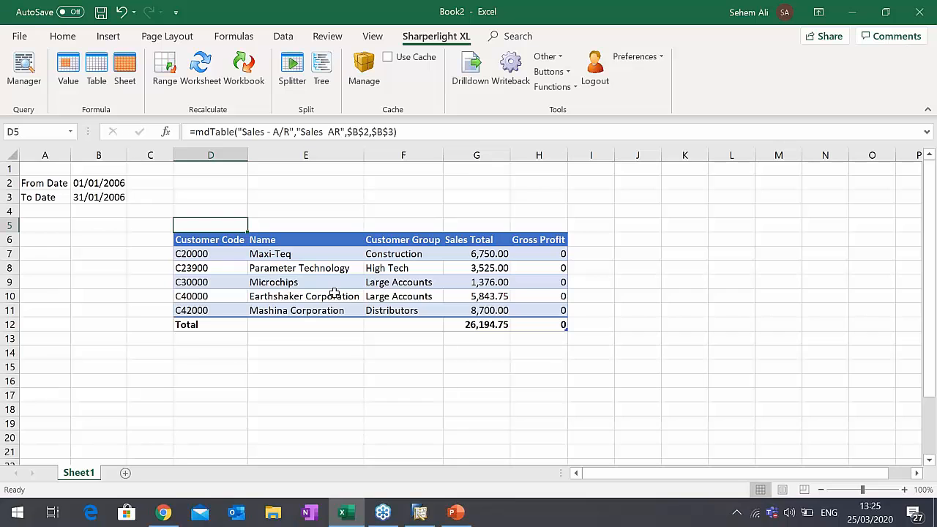
- Change the To Date in B3 to 31/12/2009 to refilter the sales table
{"action": "double_click", "coordinate": [96, 197]}
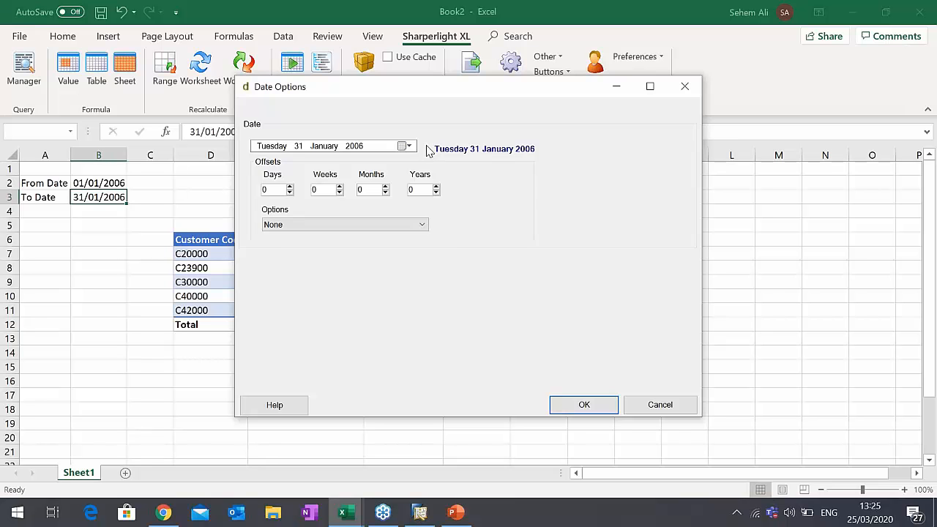
{"action": "left_click", "coordinate": [685, 86]}
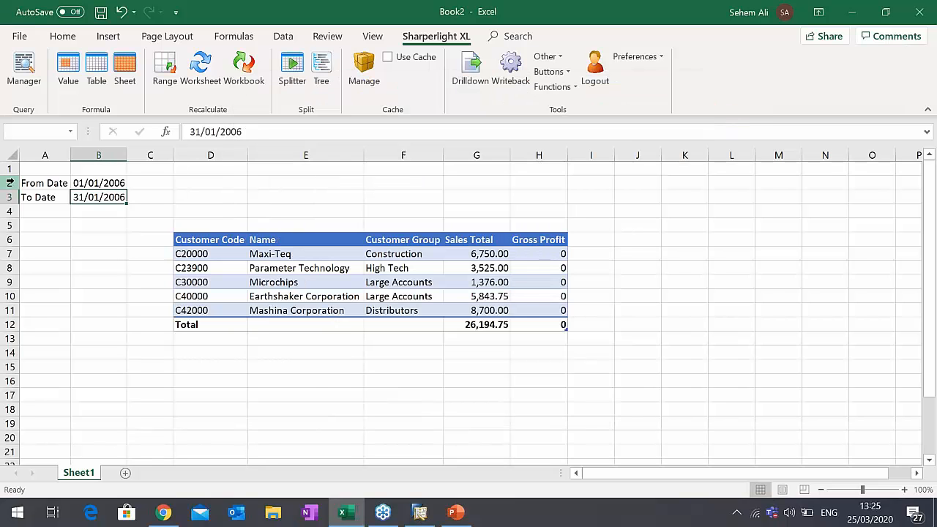
{"action": "left_click", "coordinate": [256, 129]}
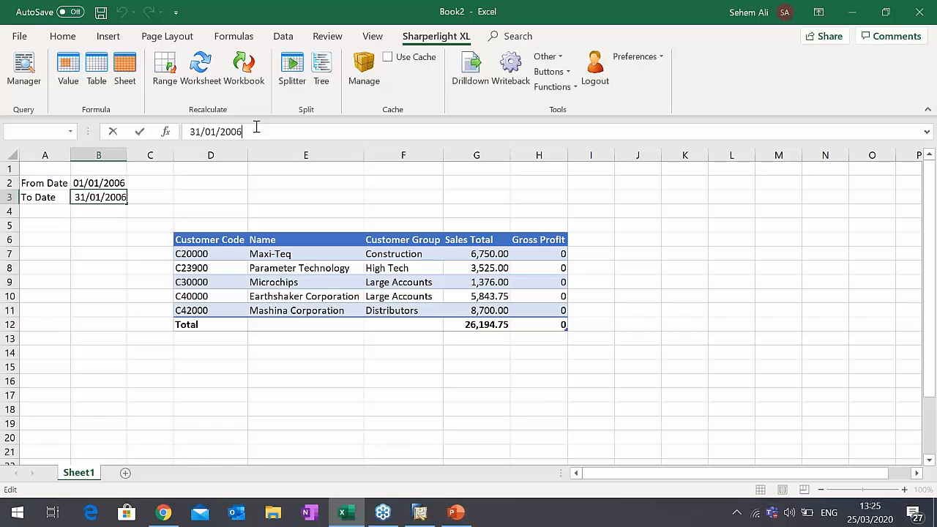
{"action": "key", "text": "BackSpace"}
{"action": "key", "text": "BackSpace"}
{"action": "key", "text": "BackSpace"}
{"action": "key", "text": "BackSpace"}
{"action": "key", "text": "BackSpace"}
{"action": "key", "text": "BackSpace"}
{"action": "key", "text": "BackSpace"}
{"action": "type", "text": "12/2003"}
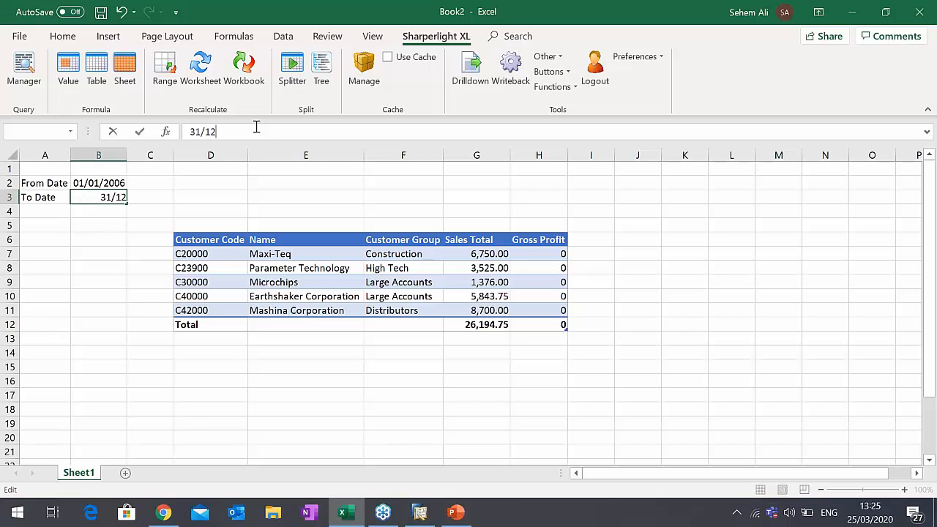
{"action": "key", "text": "BackSpace"}
{"action": "type", "text": "9"}
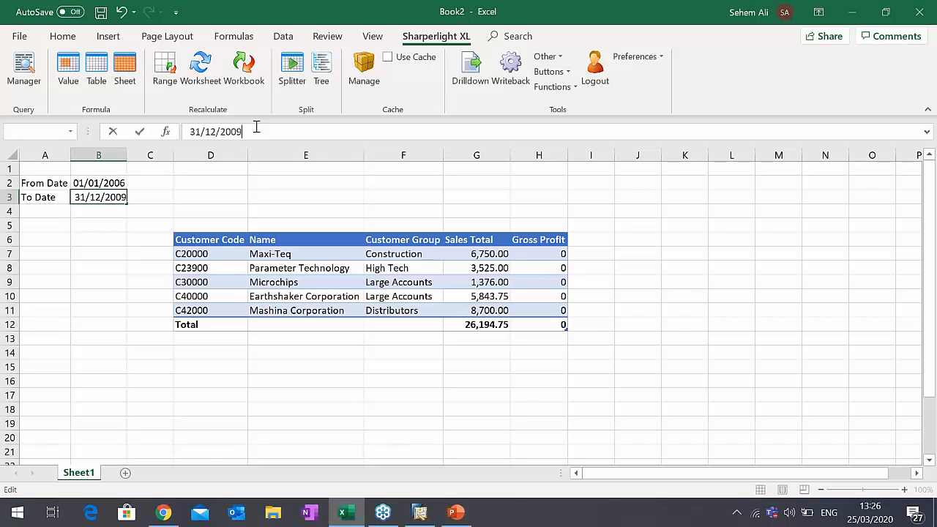
{"action": "key", "text": "Return"}
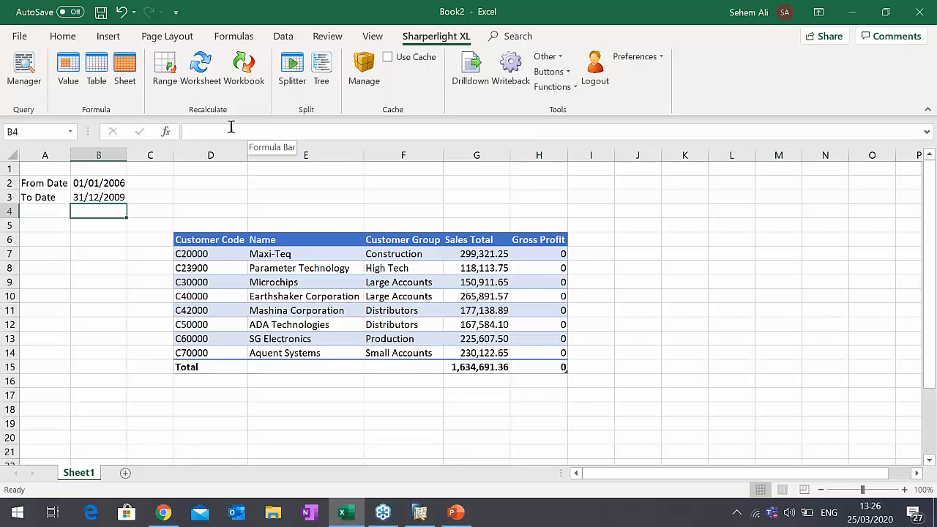
- Set the To Date in B3 to 31/12/2020 to extend the table's date range
{"action": "left_click", "coordinate": [99, 198]}
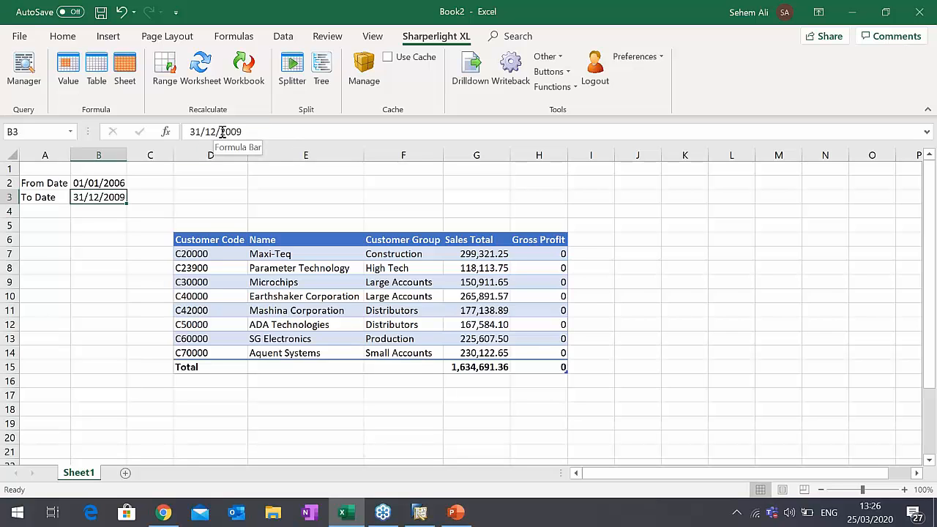
{"action": "left_click_drag", "start_coordinate": [232, 132], "coordinate": [262, 131]}
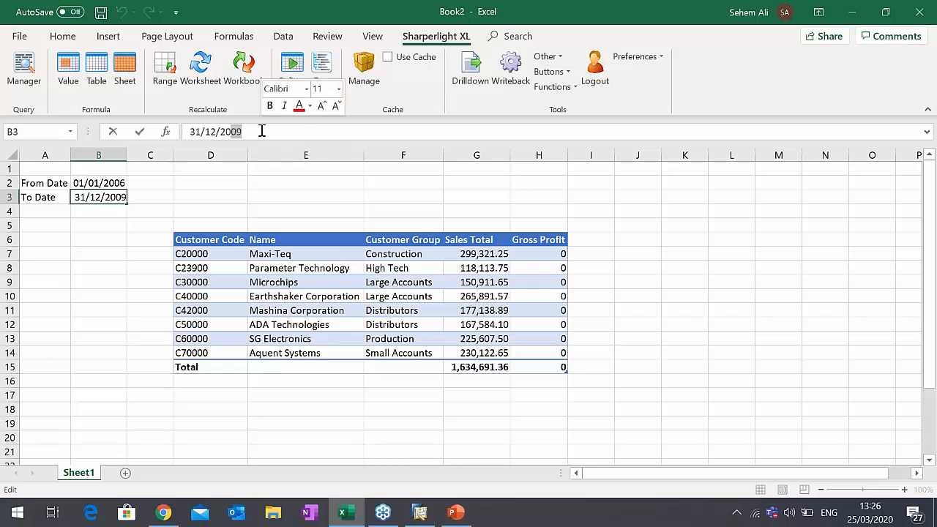
{"action": "type", "text": "20"}
{"action": "key", "text": "Return"}
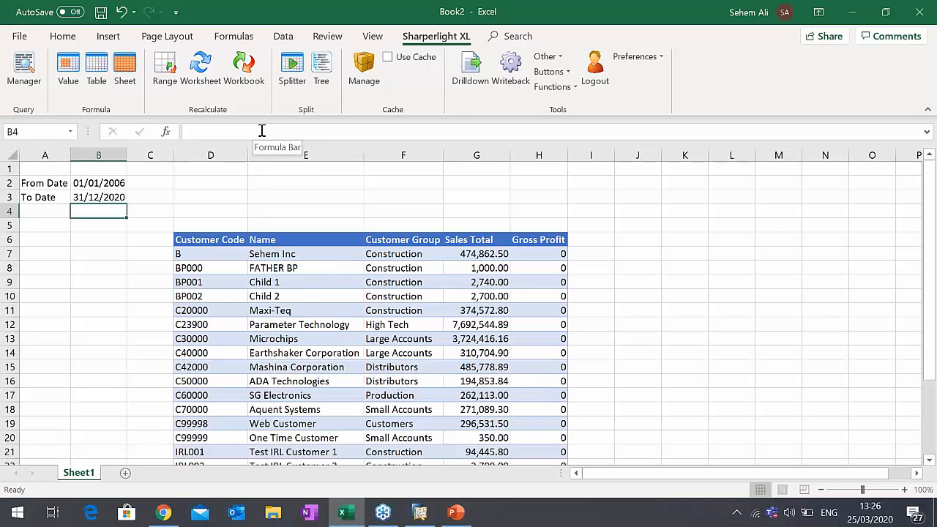
- Set the From Date in B2 to 01/01/2020 to narrow the sales table's date range
{"action": "scroll", "coordinate": [410, 366], "scroll_direction": "down", "scroll_amount": 6}
{"action": "scroll", "coordinate": [404, 379], "scroll_direction": "up", "scroll_amount": 5}
{"action": "scroll", "coordinate": [405, 378], "scroll_direction": "up", "scroll_amount": 1}
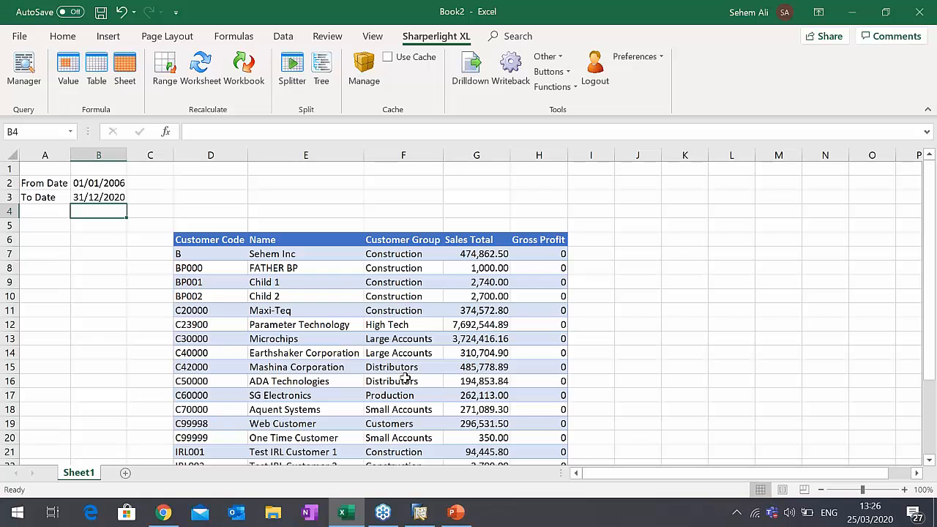
{"action": "left_click", "coordinate": [88, 183]}
{"action": "left_click_drag", "start_coordinate": [220, 135], "coordinate": [263, 134]}
{"action": "type", "text": "200"}
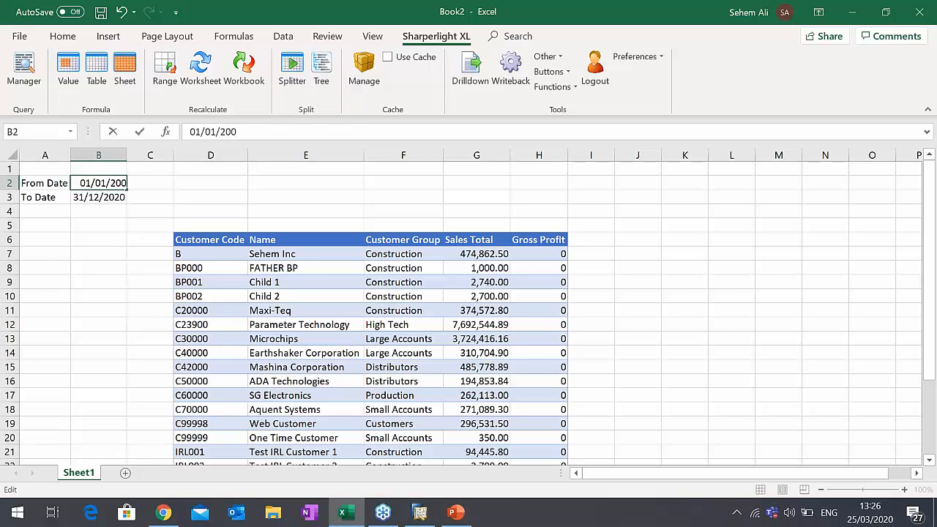
{"action": "key", "text": "BackSpace"}
{"action": "type", "text": "20"}
{"action": "key", "text": "Return"}
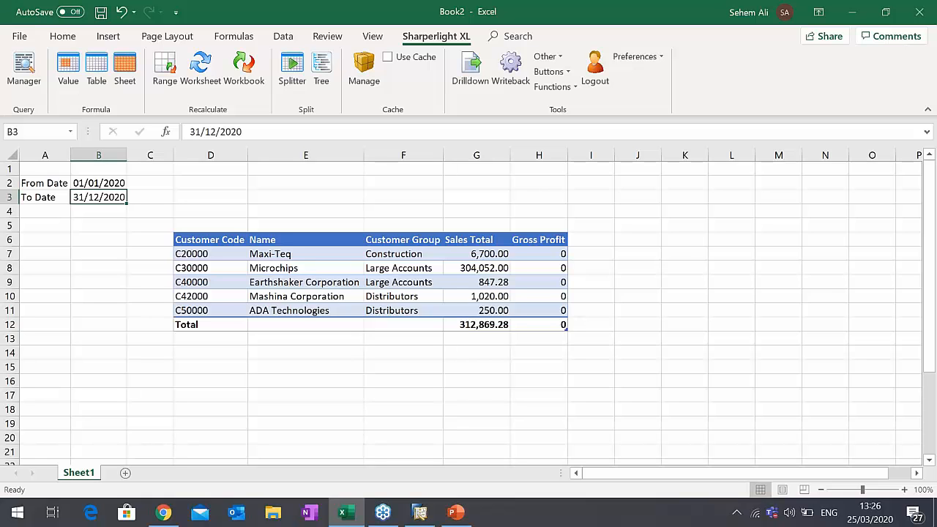
- Change the From Date in B2 back to 01/01/2006
{"action": "left_click", "coordinate": [106, 185]}
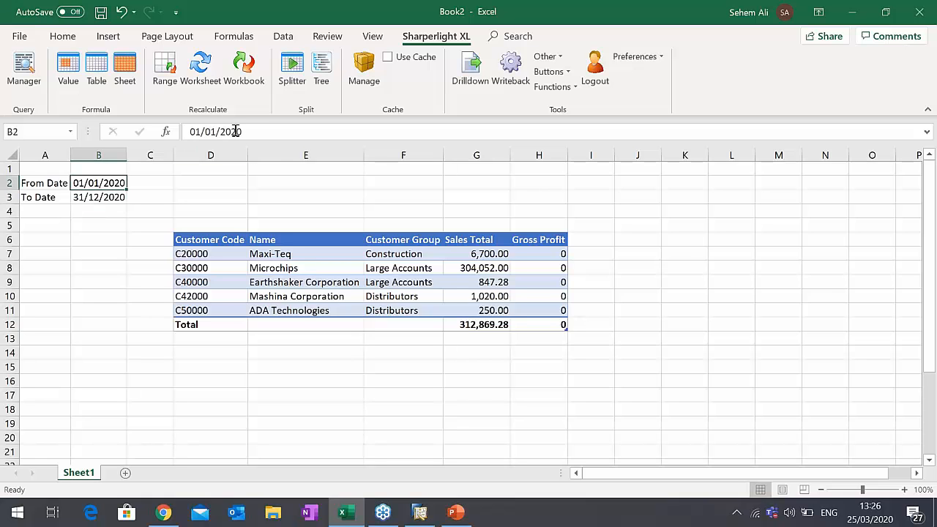
{"action": "left_click", "coordinate": [251, 131]}
{"action": "key", "text": "BackSpace"}
{"action": "key", "text": "BackSpace"}
{"action": "type", "text": "06"}
{"action": "key", "text": "Return"}
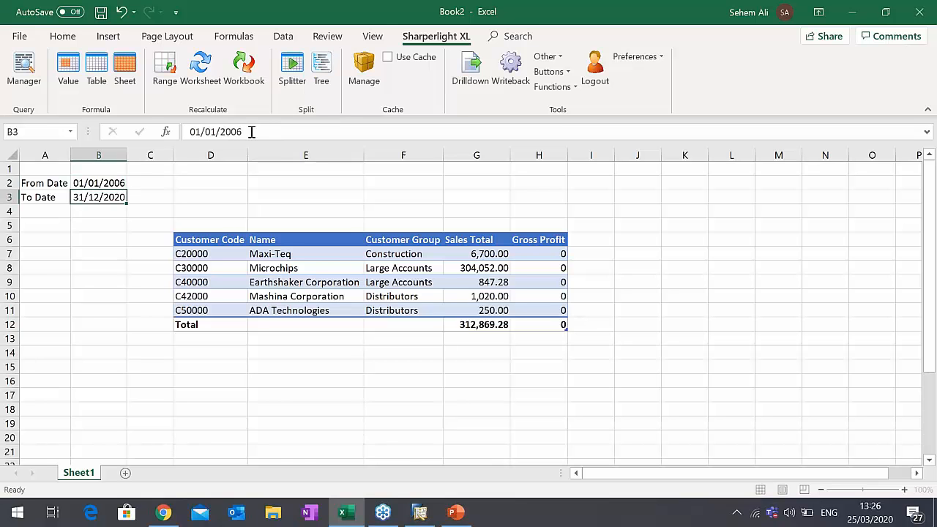
- Start a summary drilldown on the Sales Total of customer C30000, Microchips, in G13
{"action": "scroll", "coordinate": [413, 333], "scroll_direction": "down", "scroll_amount": 1}
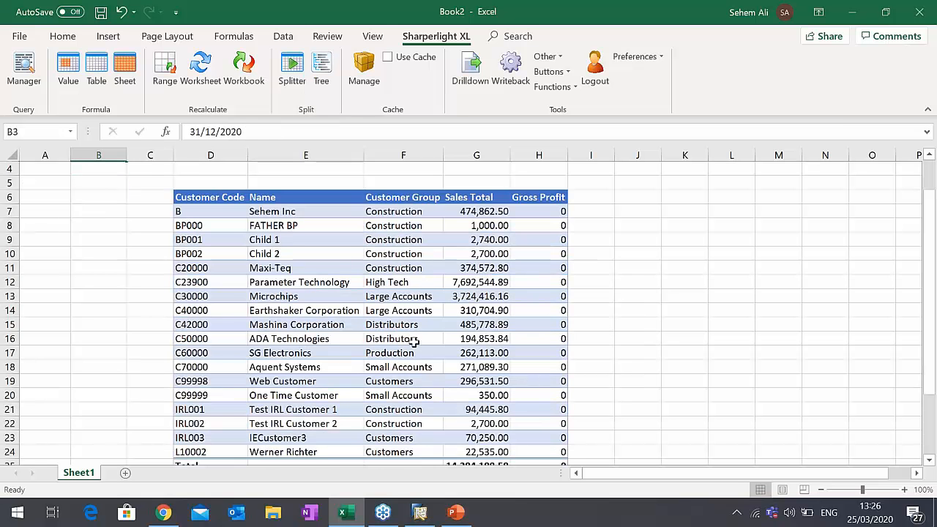
{"action": "left_click", "coordinate": [484, 296]}
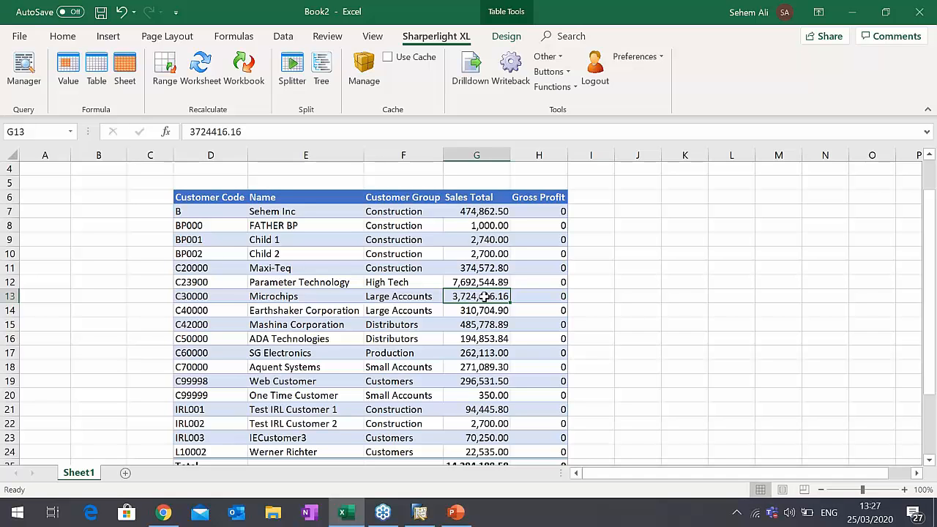
{"action": "left_click", "coordinate": [193, 295]}
{"action": "left_click", "coordinate": [477, 299]}
{"action": "left_click", "coordinate": [471, 67]}
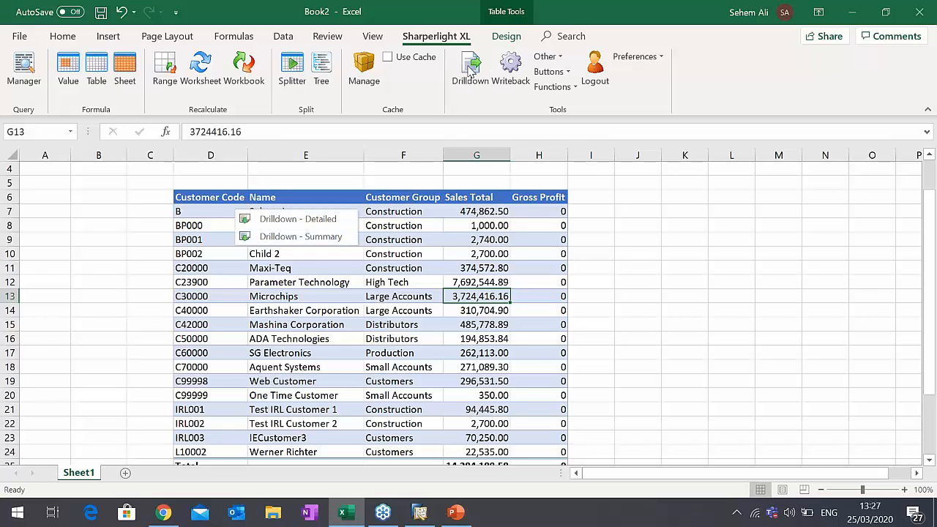
{"action": "left_click", "coordinate": [336, 244]}
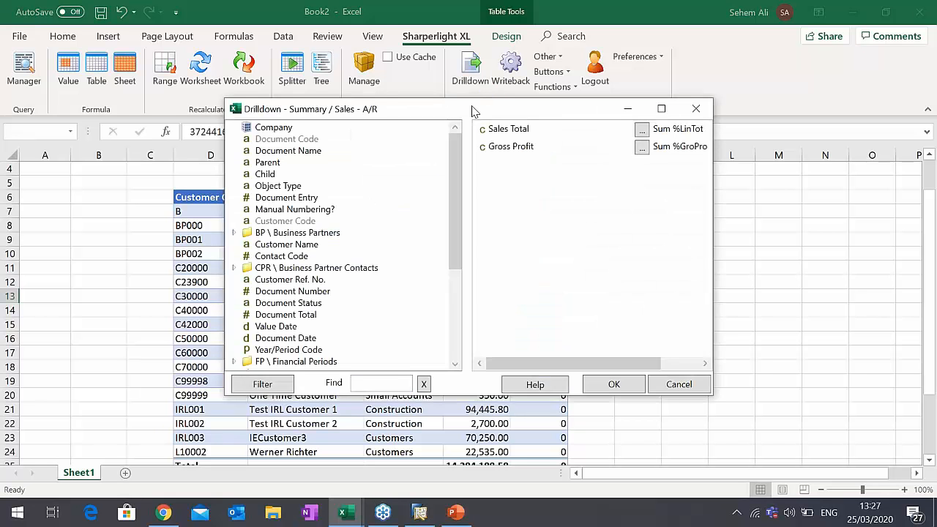
{"action": "left_click_drag", "start_coordinate": [472, 111], "coordinate": [337, 142]}
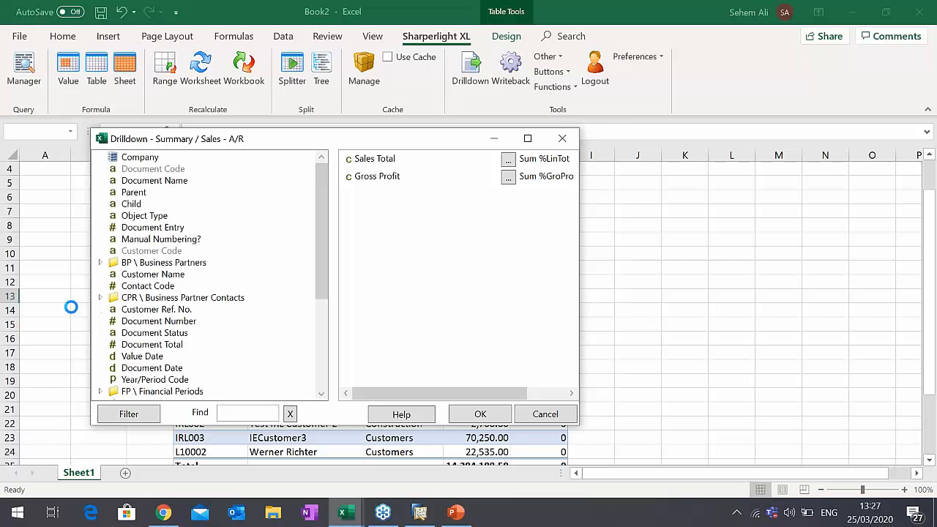
- Add Item Code, Description and Quantity from the Contents fields to the drilldown outputs and run it
{"action": "left_click_drag", "start_coordinate": [320, 268], "coordinate": [317, 324]}
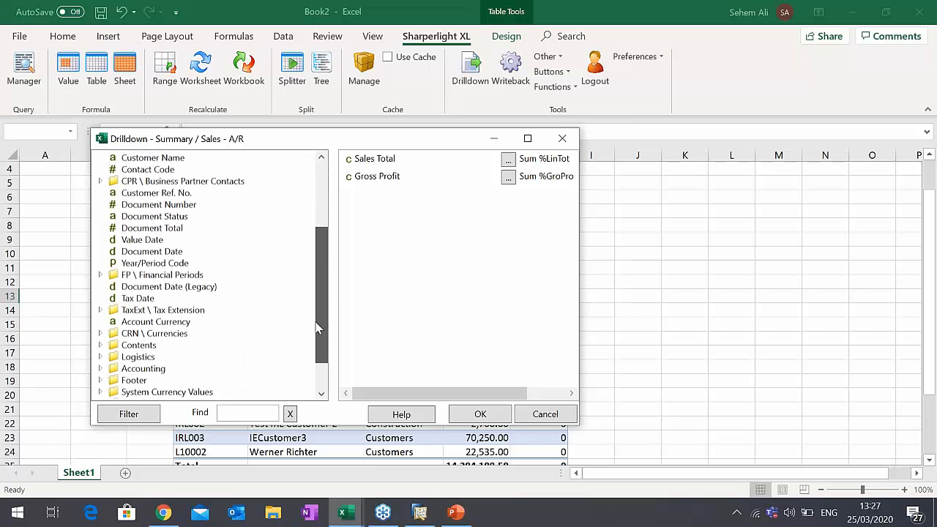
{"action": "left_click", "coordinate": [100, 344]}
{"action": "scroll", "coordinate": [168, 358], "scroll_direction": "down", "scroll_amount": 1}
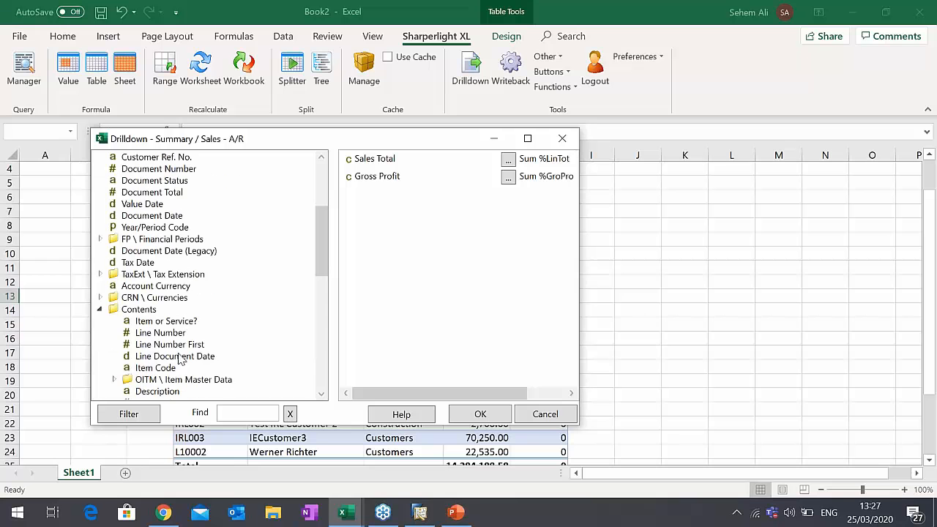
{"action": "double_click", "coordinate": [155, 367]}
{"action": "scroll", "coordinate": [161, 366], "scroll_direction": "down", "scroll_amount": 2}
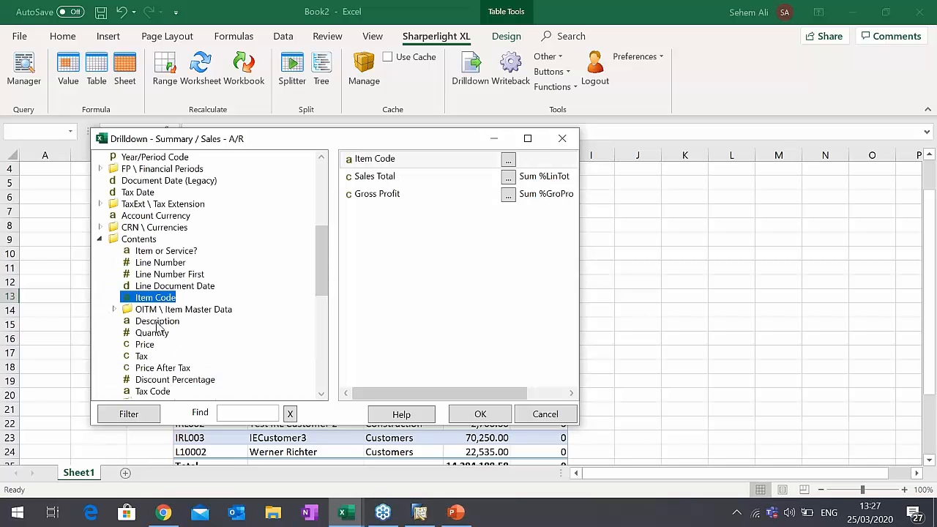
{"action": "double_click", "coordinate": [157, 322]}
{"action": "double_click", "coordinate": [146, 334]}
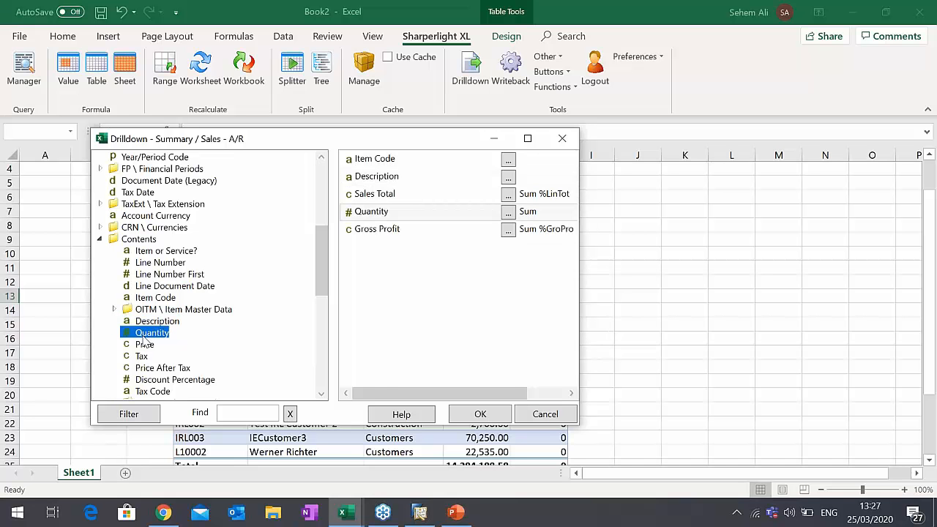
{"action": "left_click", "coordinate": [476, 414]}
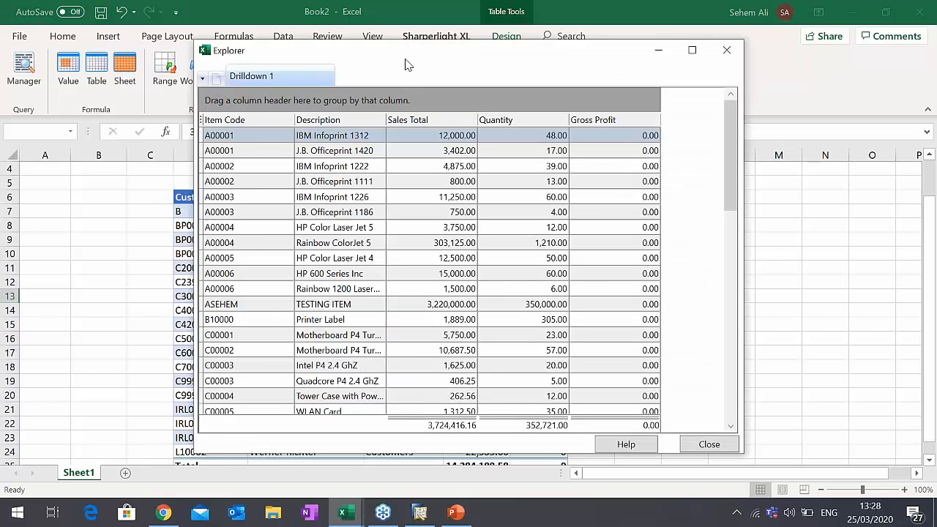
- Compare the drilldown's item rows and totals with the Microchips figure in the sheet, and close the results
{"action": "left_click_drag", "start_coordinate": [408, 65], "coordinate": [751, 61]}
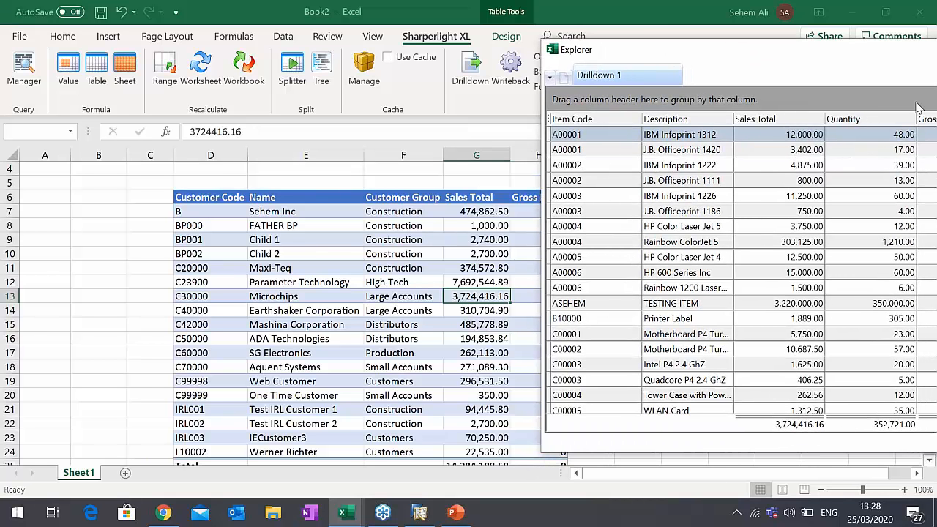
{"action": "left_click_drag", "start_coordinate": [852, 62], "coordinate": [735, 79]}
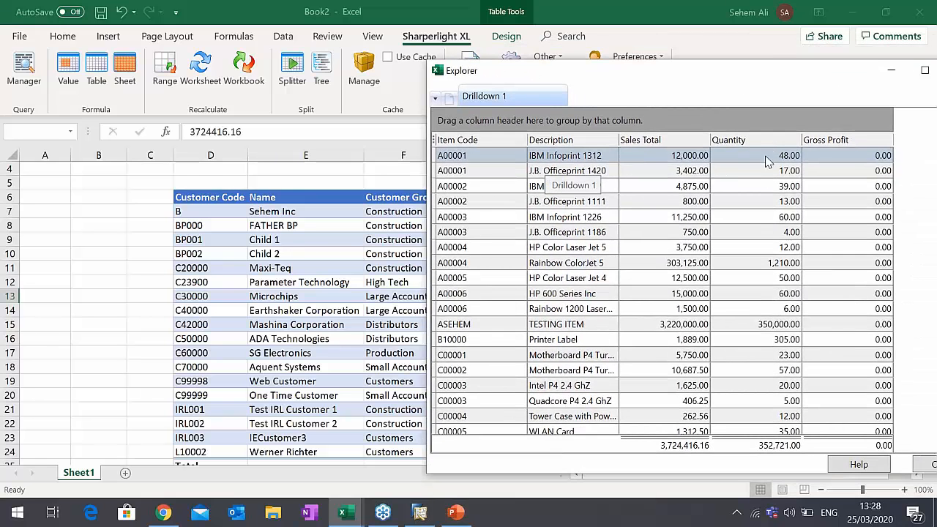
{"action": "scroll", "coordinate": [767, 161], "scroll_direction": "down", "scroll_amount": 5}
{"action": "scroll", "coordinate": [765, 238], "scroll_direction": "down", "scroll_amount": 3}
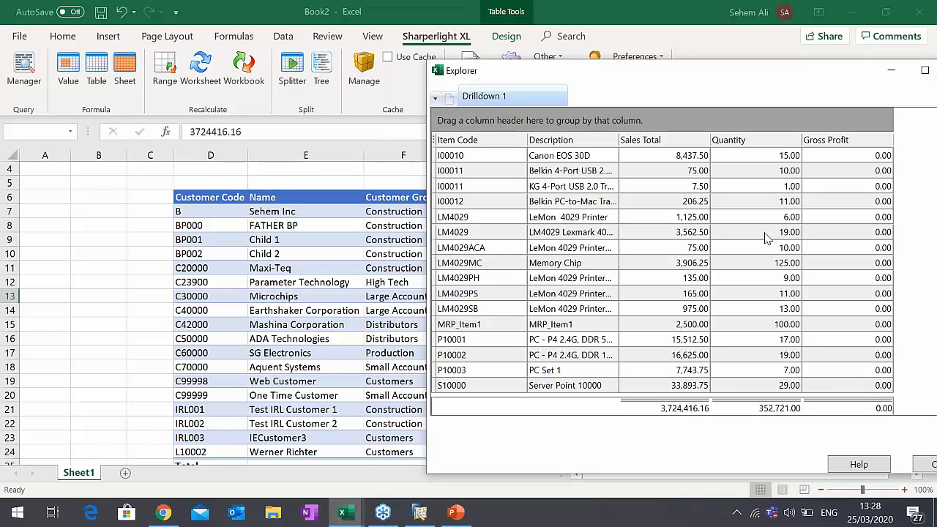
{"action": "left_click_drag", "start_coordinate": [784, 86], "coordinate": [532, 80]}
{"action": "left_click", "coordinate": [705, 467]}
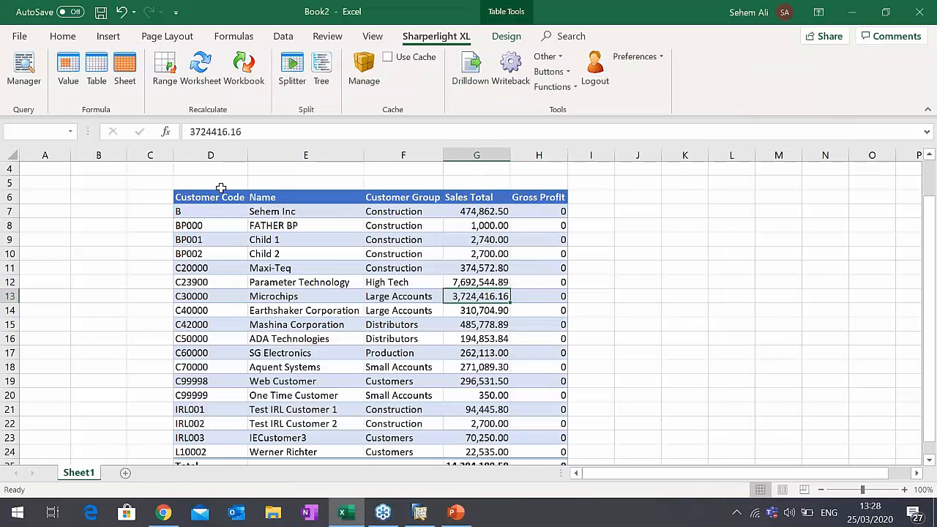
- Remove Gross Profit from the outputs of the table query in D5 and rebuild the table
{"action": "scroll", "coordinate": [220, 188], "scroll_direction": "up", "scroll_amount": 1}
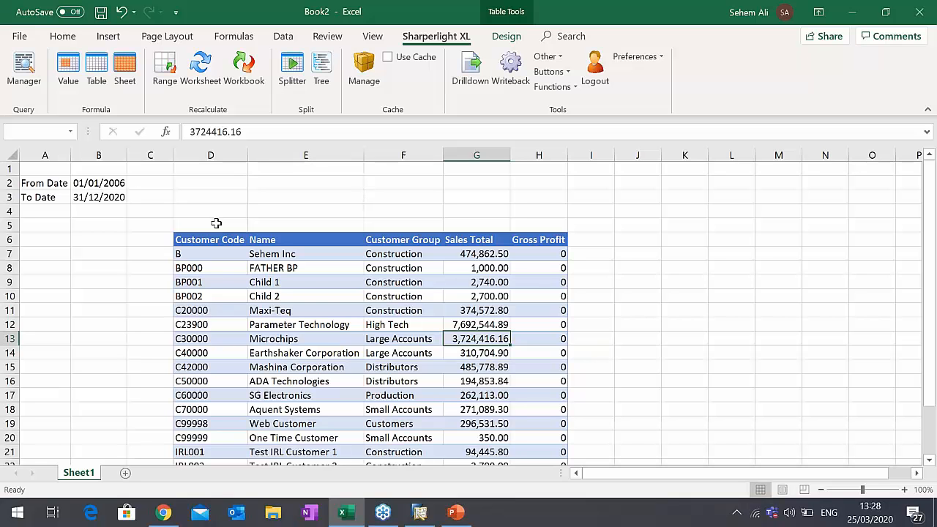
{"action": "double_click", "coordinate": [216, 222]}
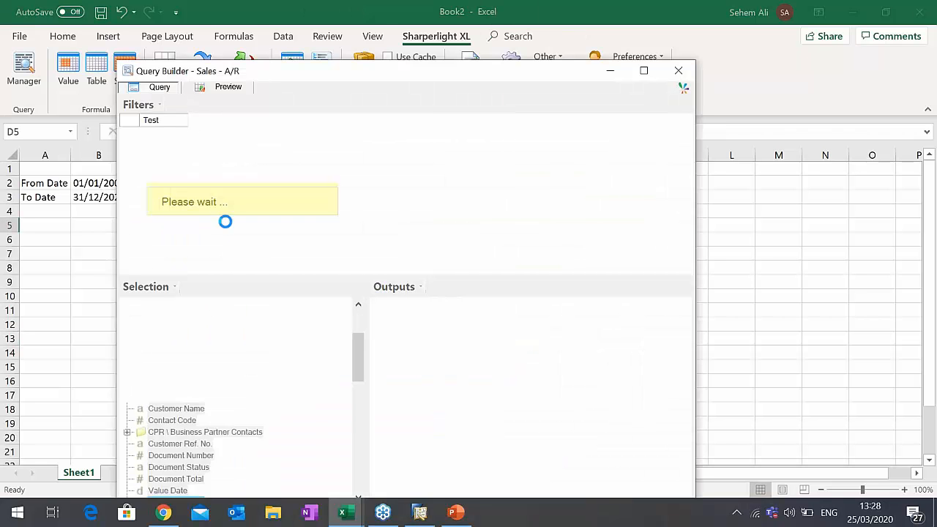
{"action": "left_click_drag", "start_coordinate": [515, 76], "coordinate": [526, 44]}
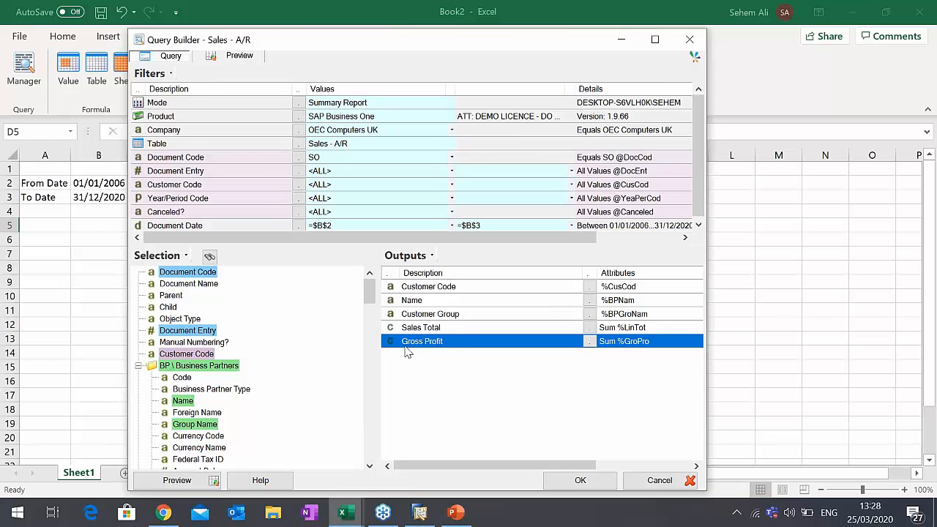
{"action": "left_click_drag", "start_coordinate": [405, 345], "coordinate": [303, 345]}
{"action": "left_click", "coordinate": [583, 480]}
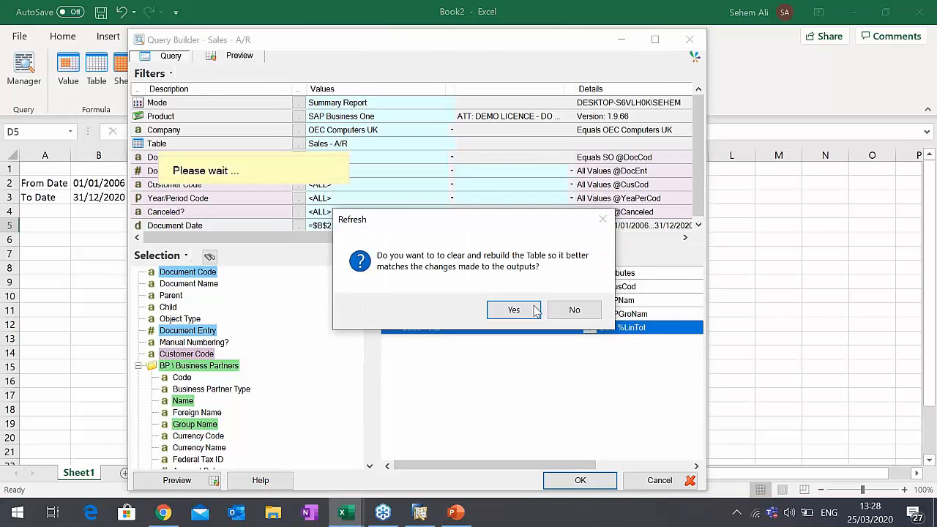
{"action": "left_click", "coordinate": [523, 311]}
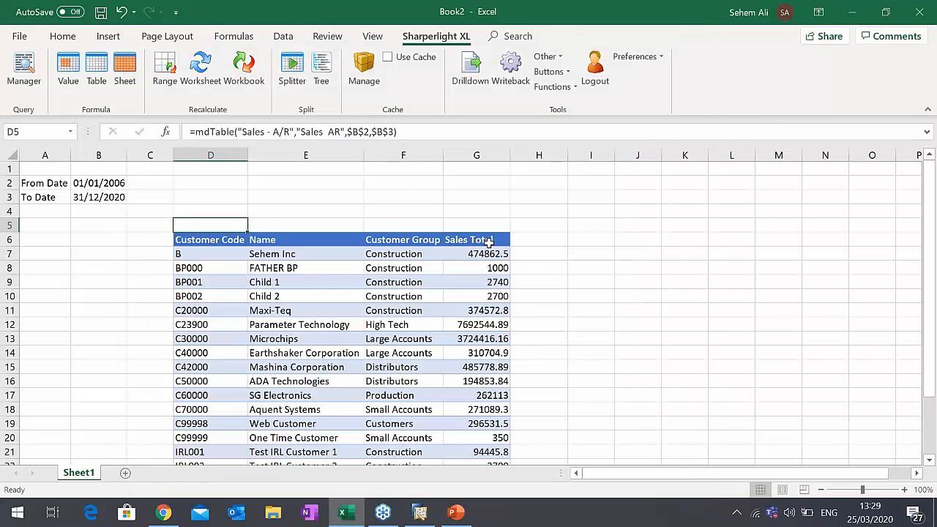
- Reopen the Sales - A/R table query in D5 and bring up the options of the Document Date filter
{"action": "left_click", "coordinate": [489, 242]}
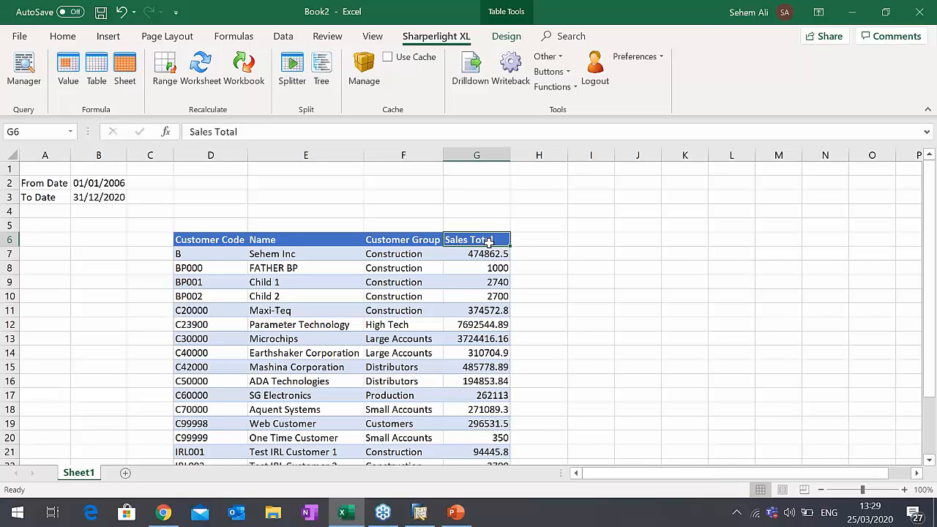
{"action": "double_click", "coordinate": [197, 222]}
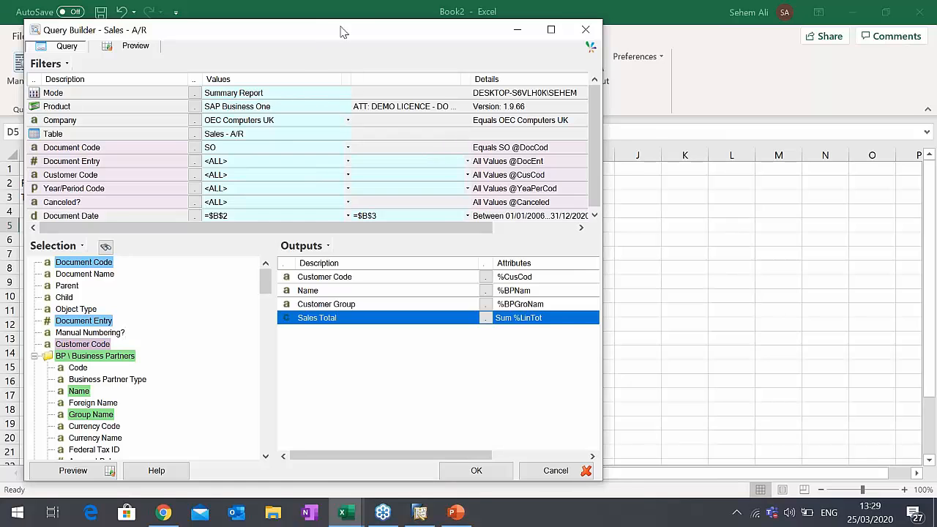
{"action": "left_click_drag", "start_coordinate": [344, 32], "coordinate": [388, 32]}
{"action": "left_click_drag", "start_coordinate": [639, 110], "coordinate": [639, 134]}
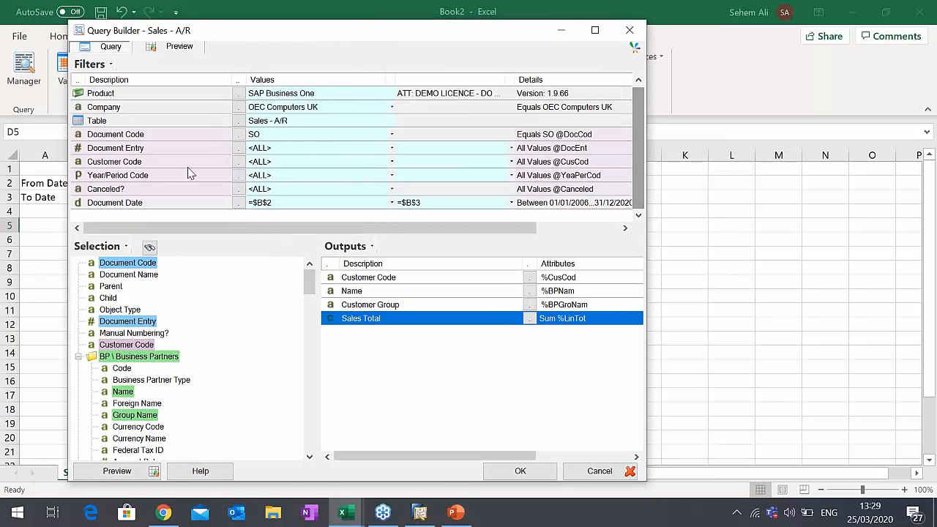
{"action": "left_click_drag", "start_coordinate": [284, 46], "coordinate": [399, 41]}
{"action": "right_click", "coordinate": [277, 207]}
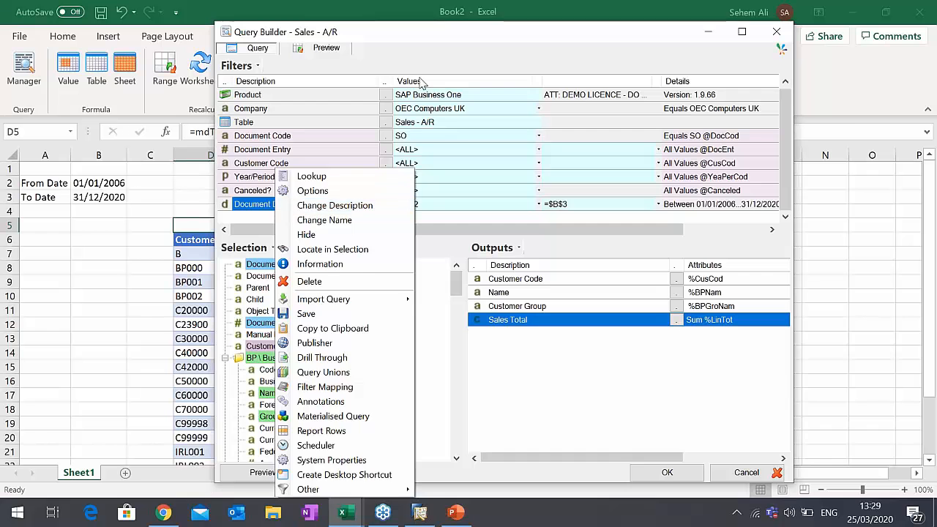
{"action": "left_click", "coordinate": [412, 42]}
{"action": "left_click_drag", "start_coordinate": [412, 42], "coordinate": [465, 52]}
{"action": "right_click", "coordinate": [369, 213]}
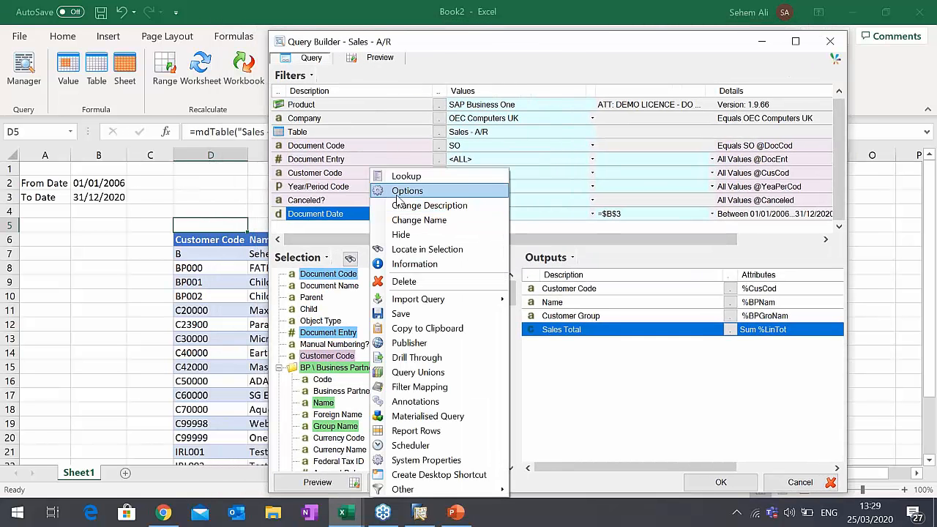
{"action": "left_click", "coordinate": [399, 191]}
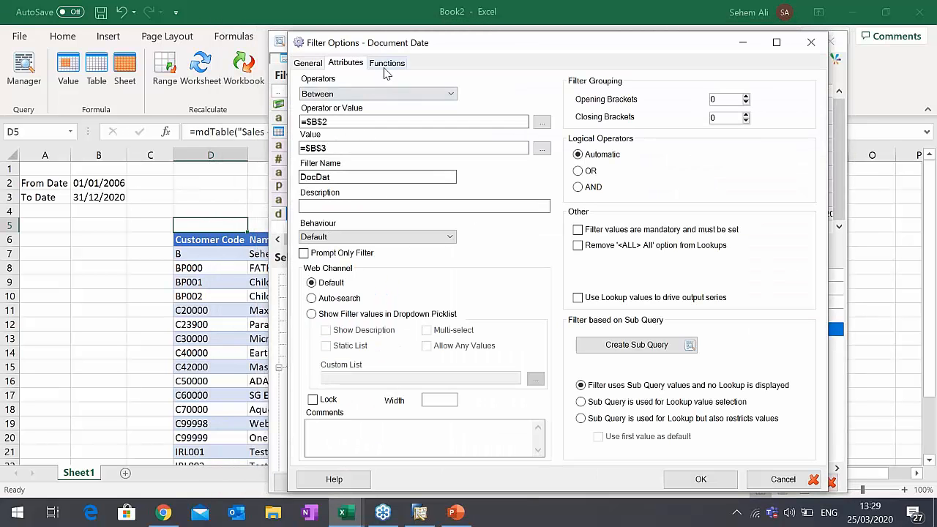
- Set the Document Date filter's date function to Year and apply the query to the table
{"action": "left_click", "coordinate": [388, 63]}
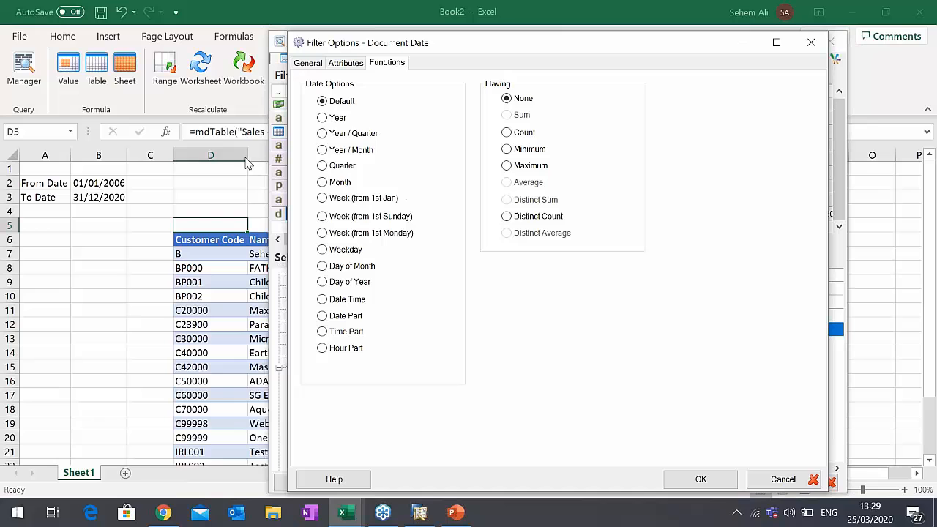
{"action": "left_click", "coordinate": [324, 119]}
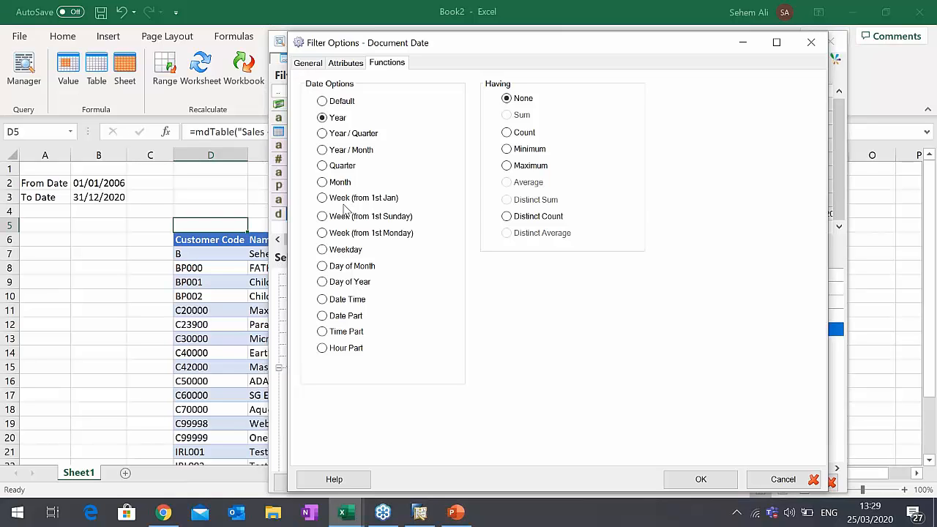
{"action": "left_click", "coordinate": [691, 479]}
{"action": "left_click", "coordinate": [716, 483]}
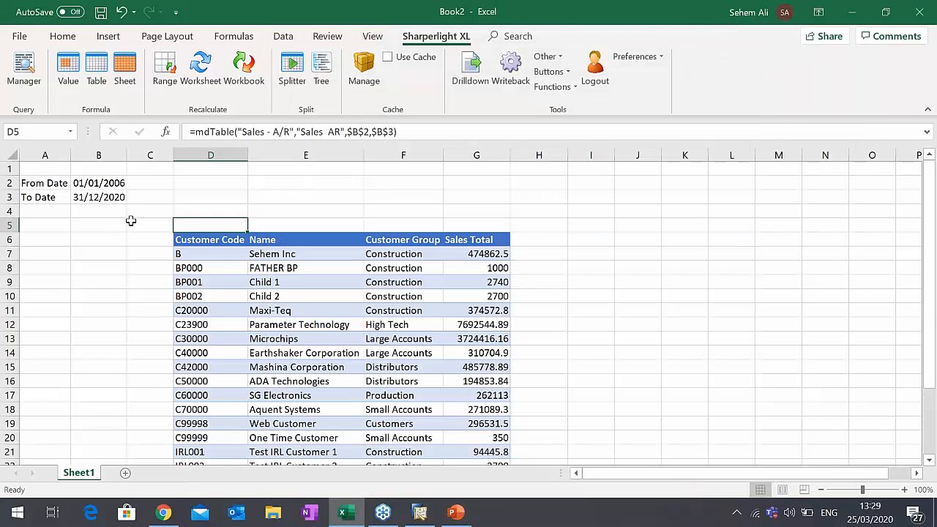
- Enter 2006 as the From Date in B2 and change the cell's number format to General
{"action": "left_click", "coordinate": [121, 182]}
{"action": "type", "text": "2006"}
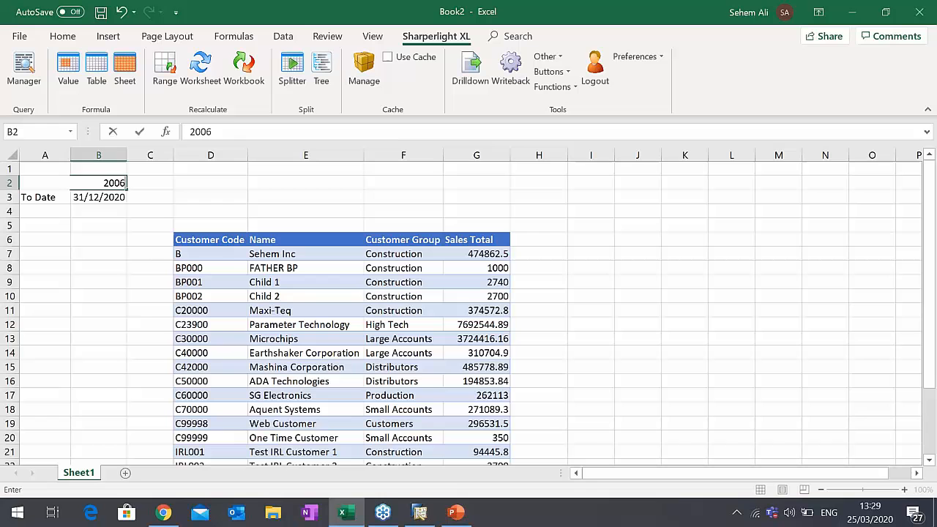
{"action": "key", "text": "Return"}
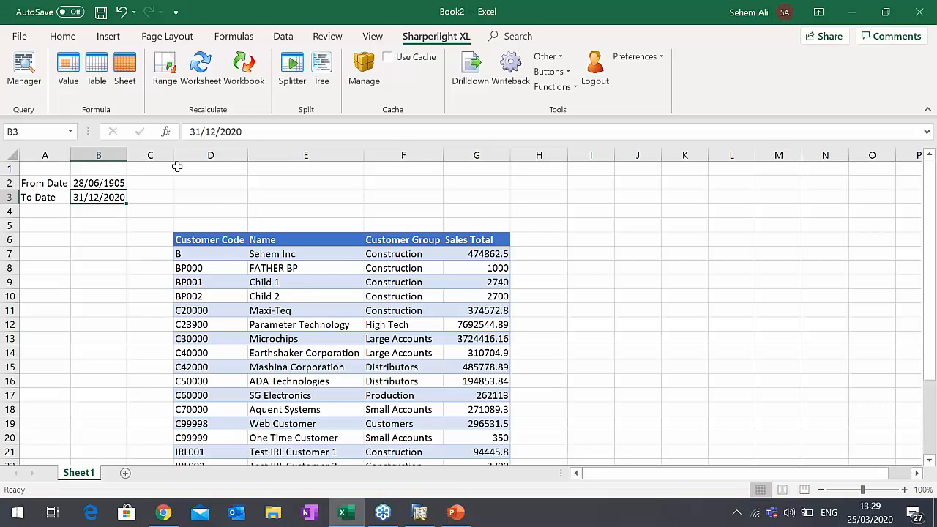
{"action": "left_click", "coordinate": [121, 183]}
{"action": "right_click", "coordinate": [121, 184]}
{"action": "left_click", "coordinate": [162, 362]}
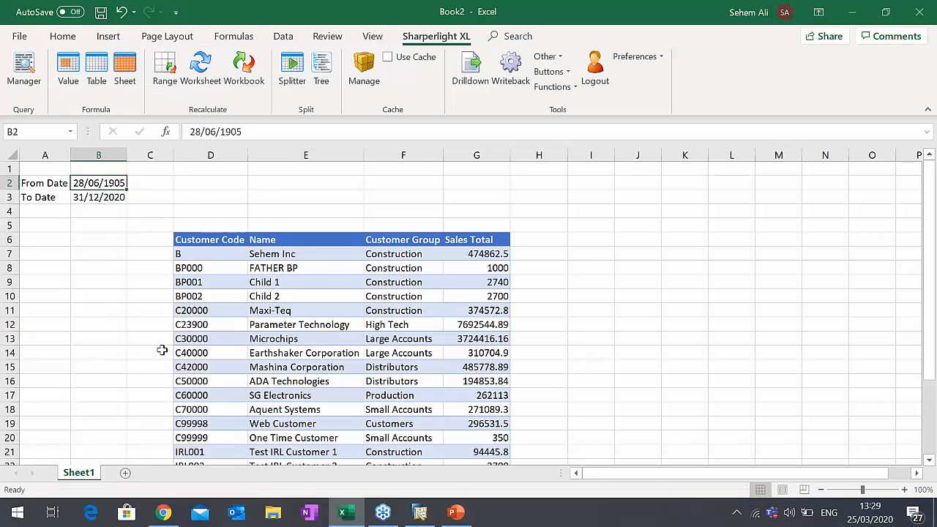
{"action": "left_click", "coordinate": [47, 189]}
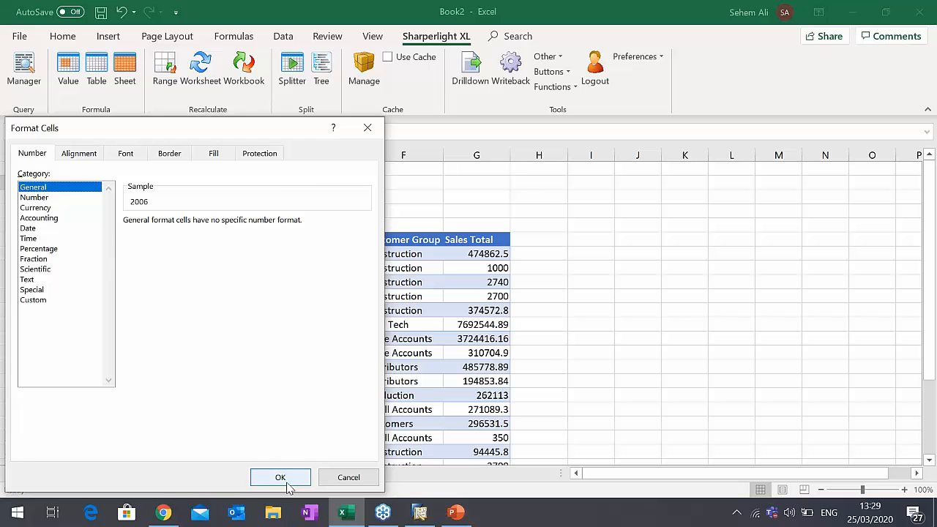
{"action": "left_click", "coordinate": [281, 478]}
- Enter 2020 as the To Date in B3 and copy the formatting of B2 onto it
{"action": "left_click", "coordinate": [93, 198]}
{"action": "type", "text": "2020"}
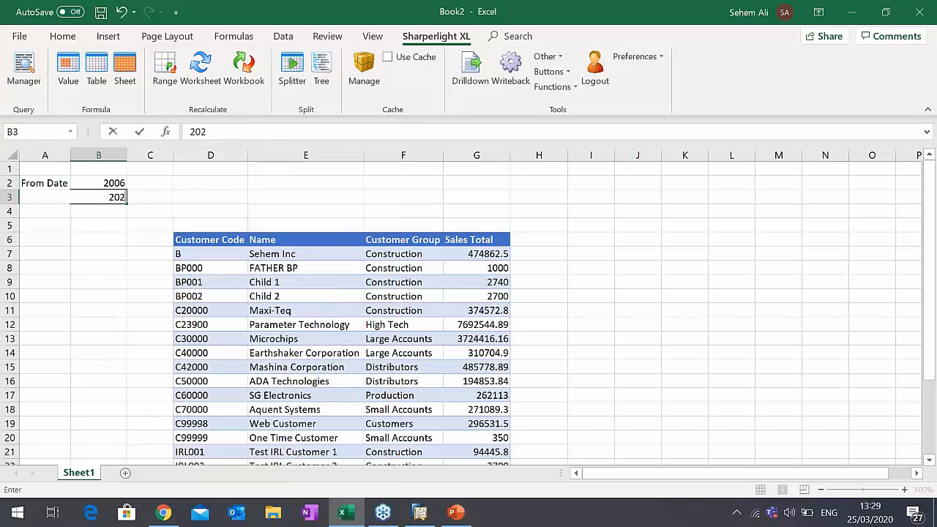
{"action": "key", "text": "Tab"}
{"action": "left_click", "coordinate": [86, 198]}
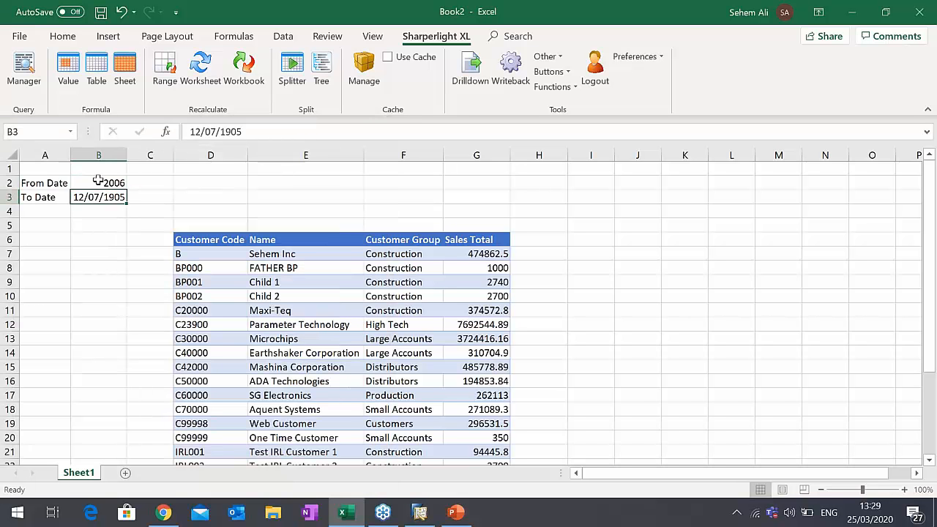
{"action": "left_click", "coordinate": [98, 182]}
{"action": "left_click", "coordinate": [63, 36]}
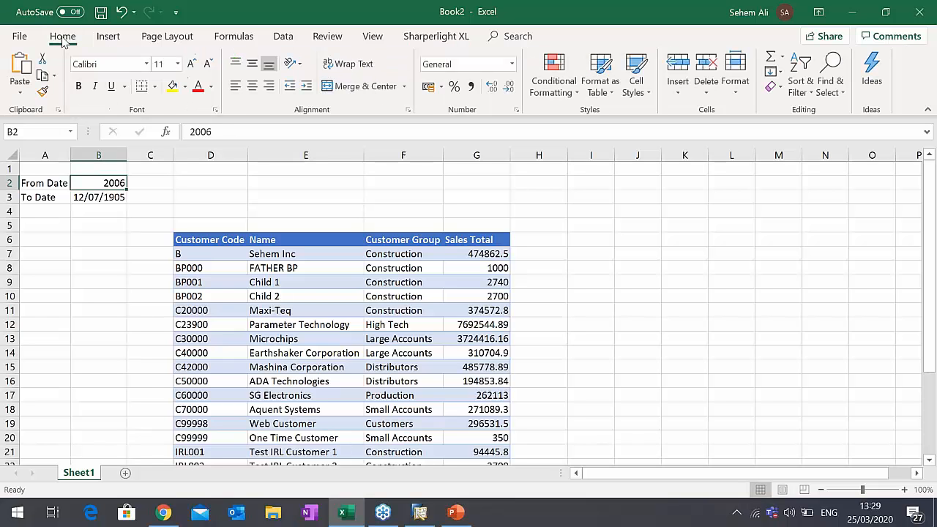
{"action": "left_click", "coordinate": [41, 91]}
{"action": "left_click", "coordinate": [108, 198]}
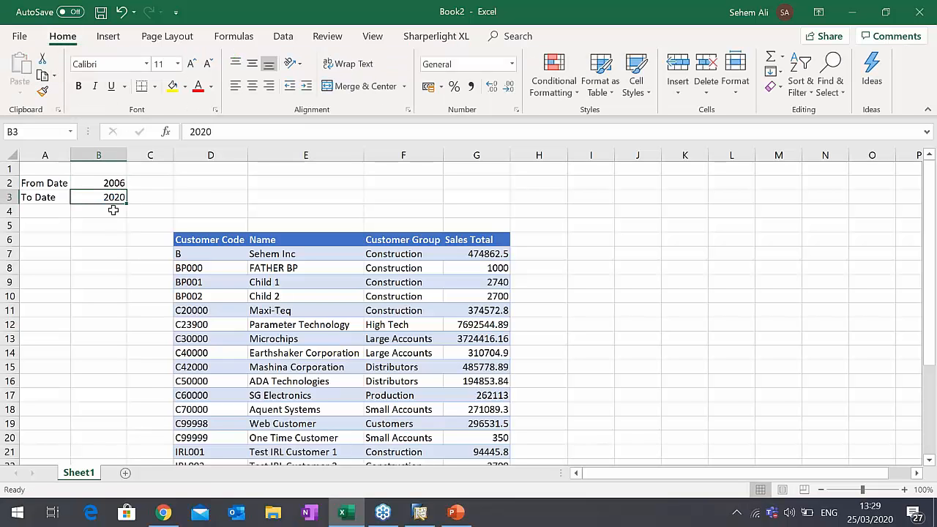
- Try 2006 as the To Date in B3 and set it back to 2020
{"action": "type", "text": "2006"}
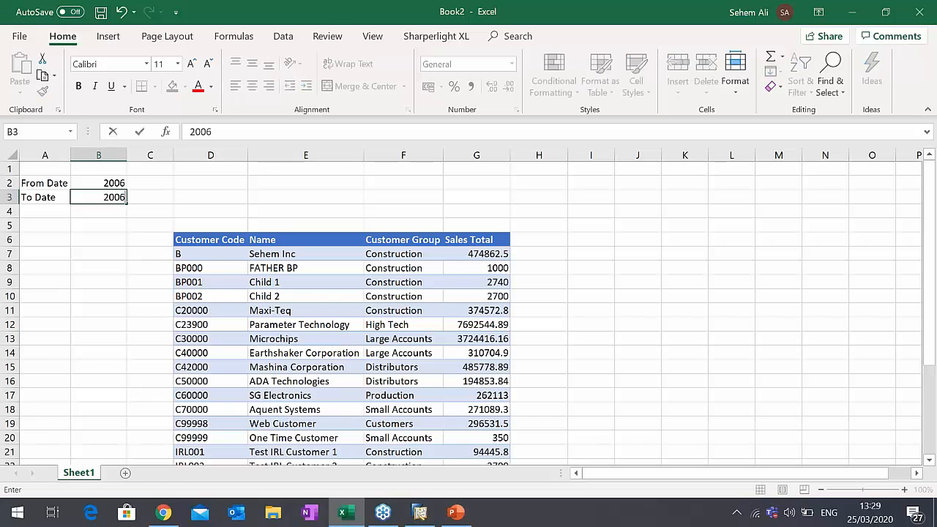
{"action": "key", "text": "Return"}
{"action": "left_click", "coordinate": [99, 198]}
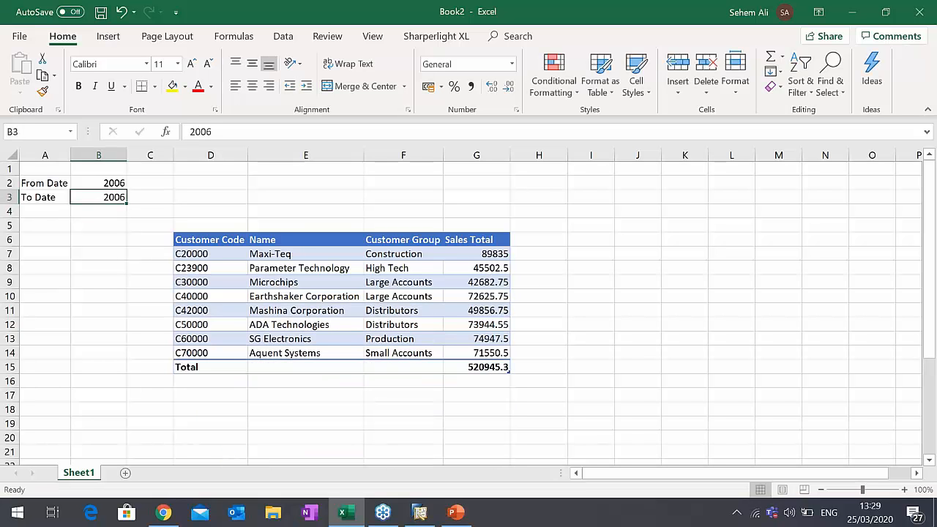
{"action": "type", "text": "2020"}
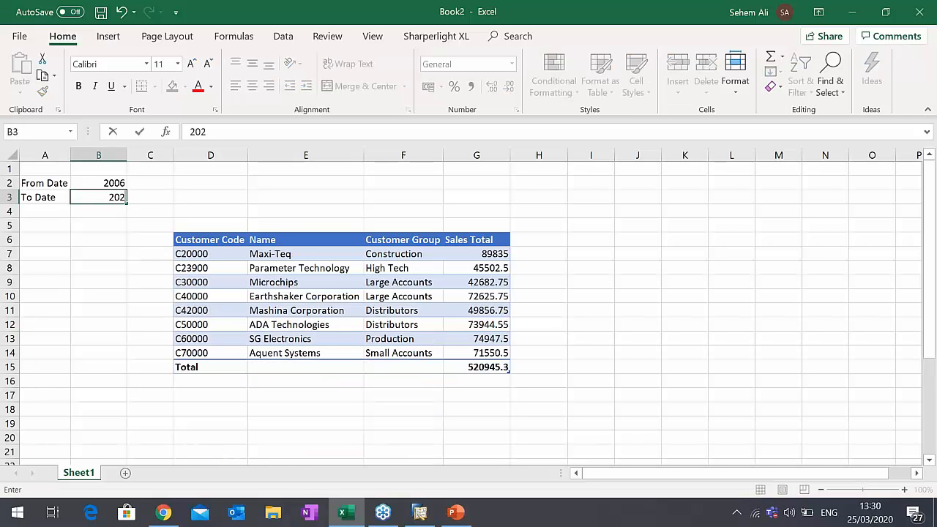
{"action": "key", "text": "Tab"}
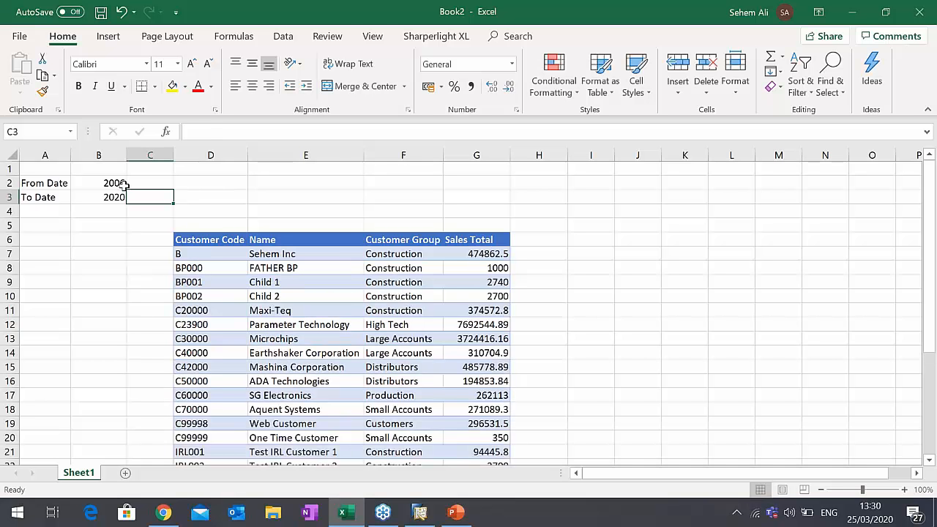
{"action": "left_click", "coordinate": [104, 197]}
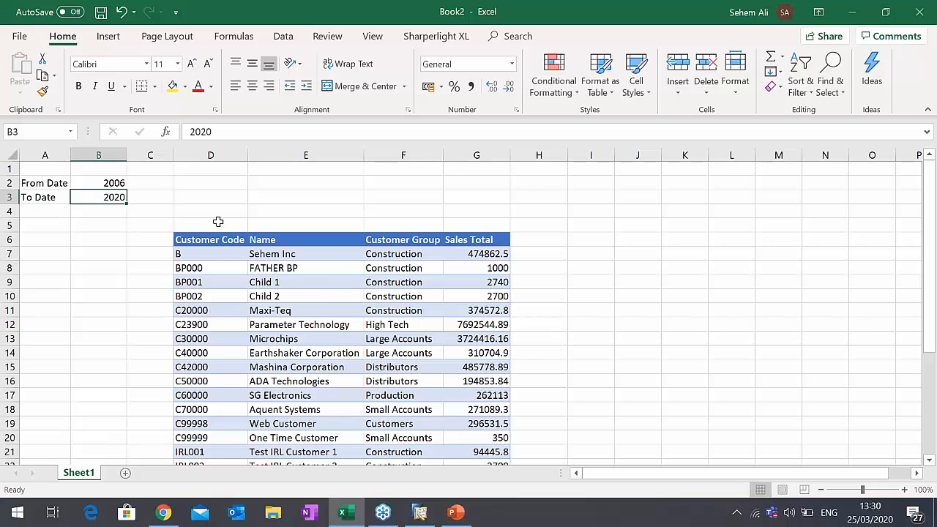
- In the table query in D5, make Sales Total a dynamic output on the DocDat filter and apply the query to the table
{"action": "left_click", "coordinate": [211, 168]}
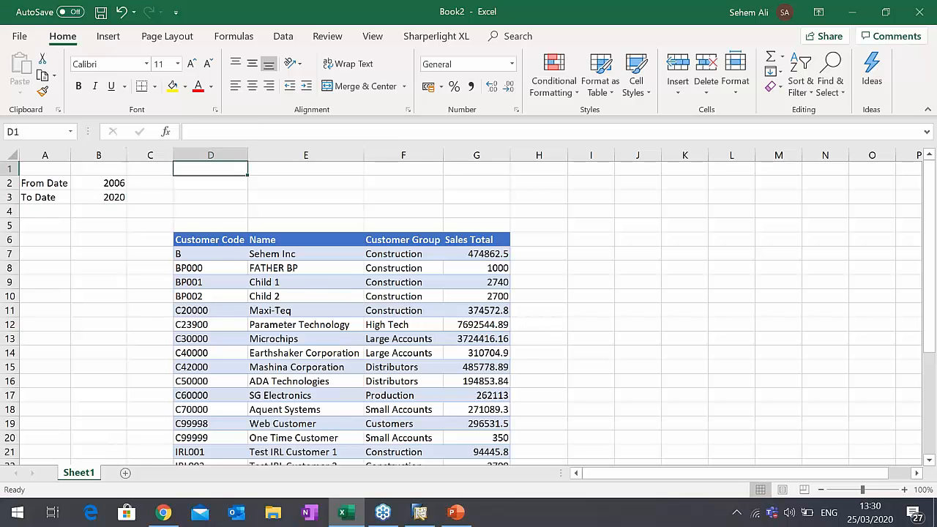
{"action": "double_click", "coordinate": [209, 225]}
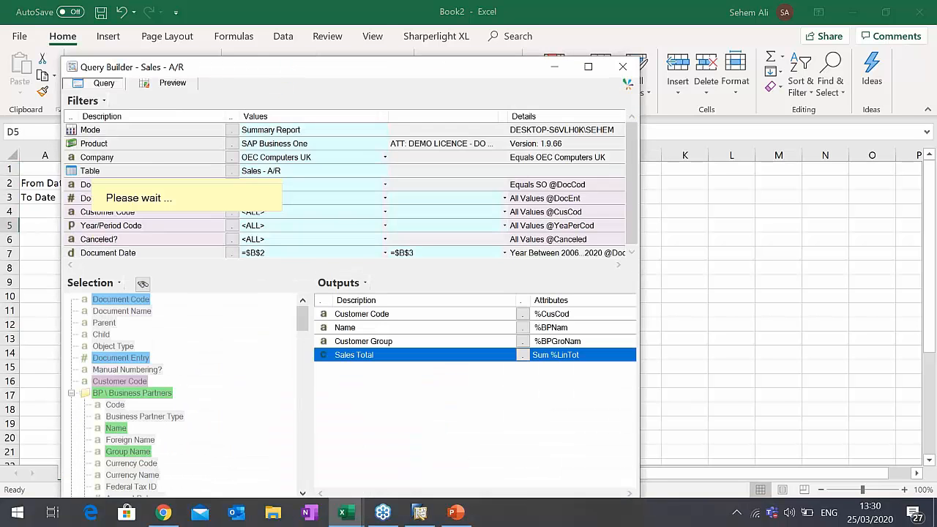
{"action": "left_click_drag", "start_coordinate": [287, 68], "coordinate": [531, 39]}
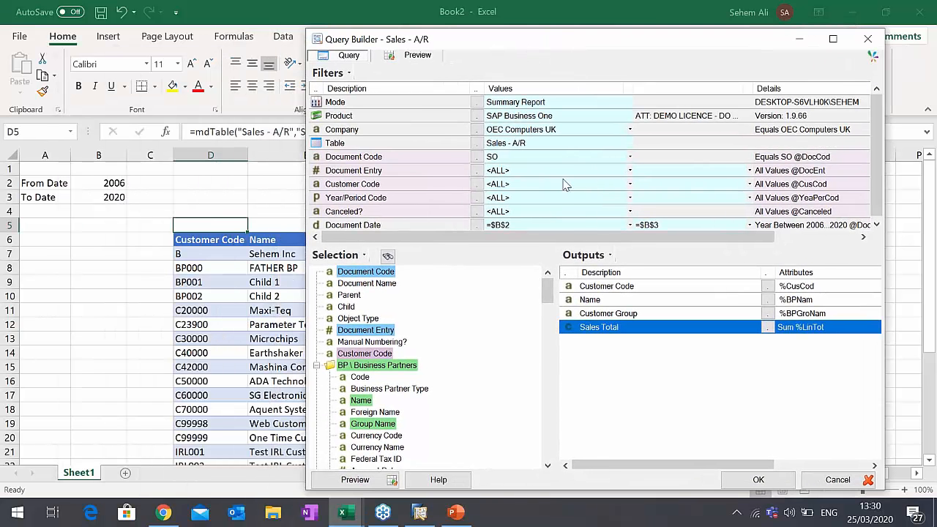
{"action": "right_click", "coordinate": [611, 334]}
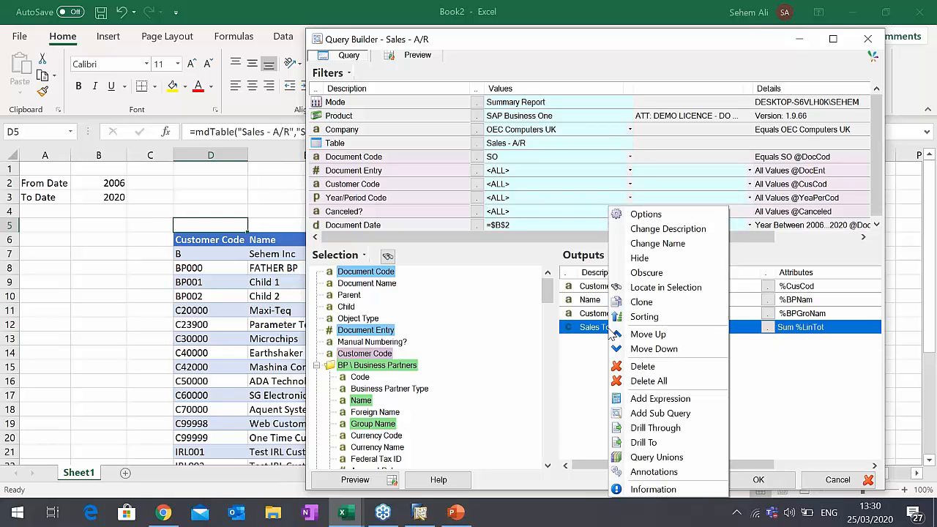
{"action": "left_click", "coordinate": [647, 215]}
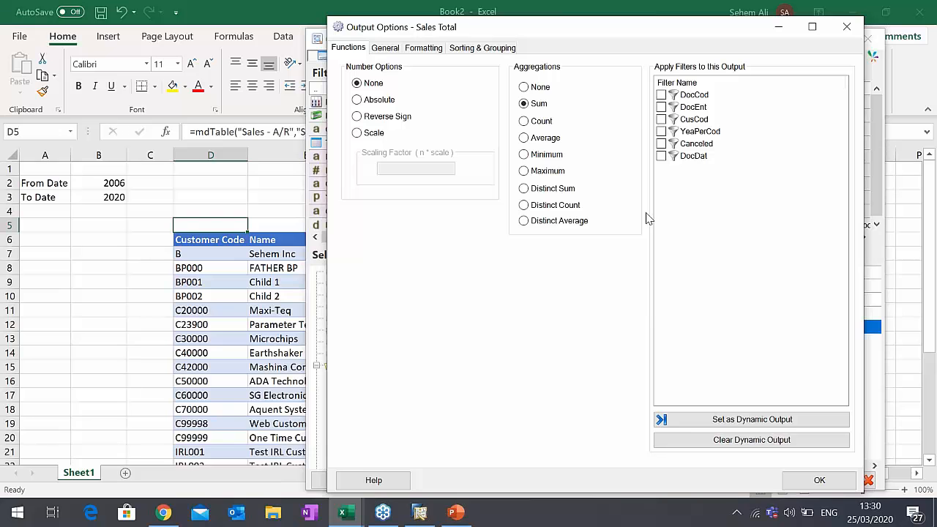
{"action": "left_click", "coordinate": [662, 156]}
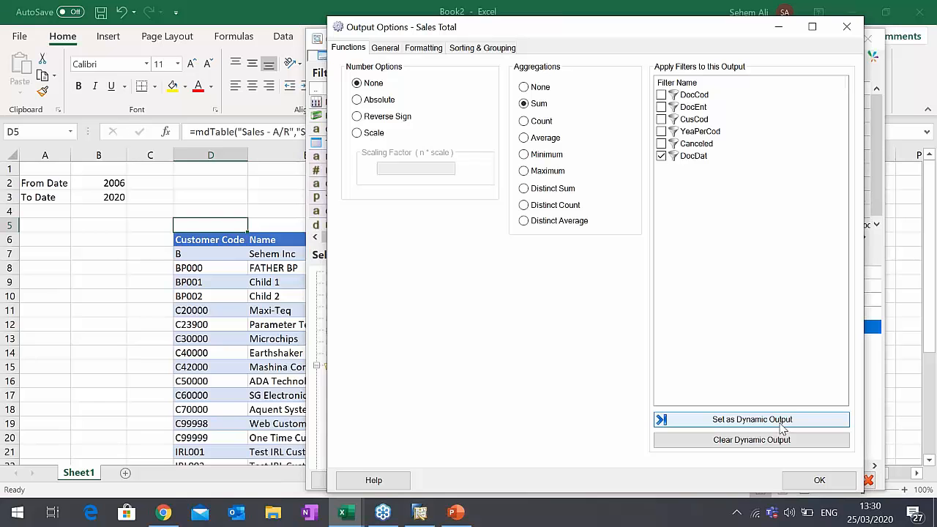
{"action": "left_click", "coordinate": [816, 481]}
{"action": "left_click_drag", "start_coordinate": [684, 40], "coordinate": [663, 13]}
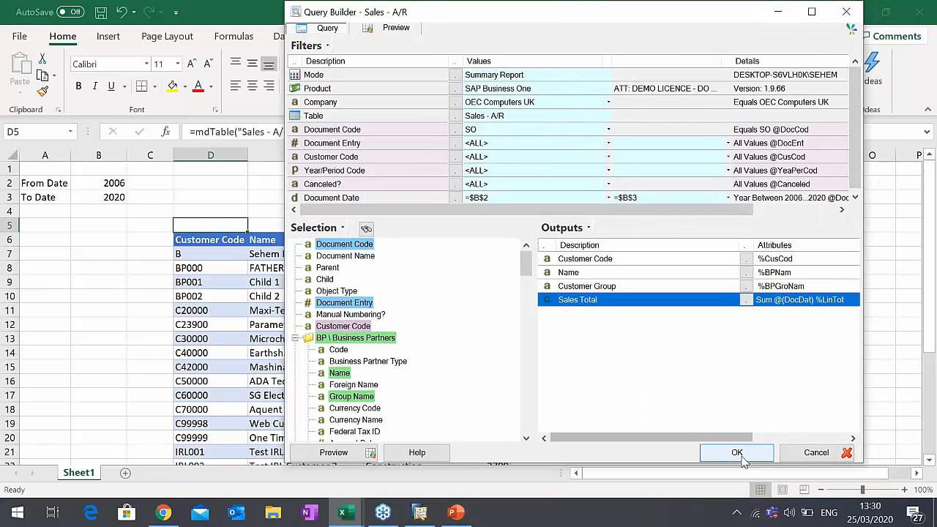
{"action": "left_click", "coordinate": [737, 453]}
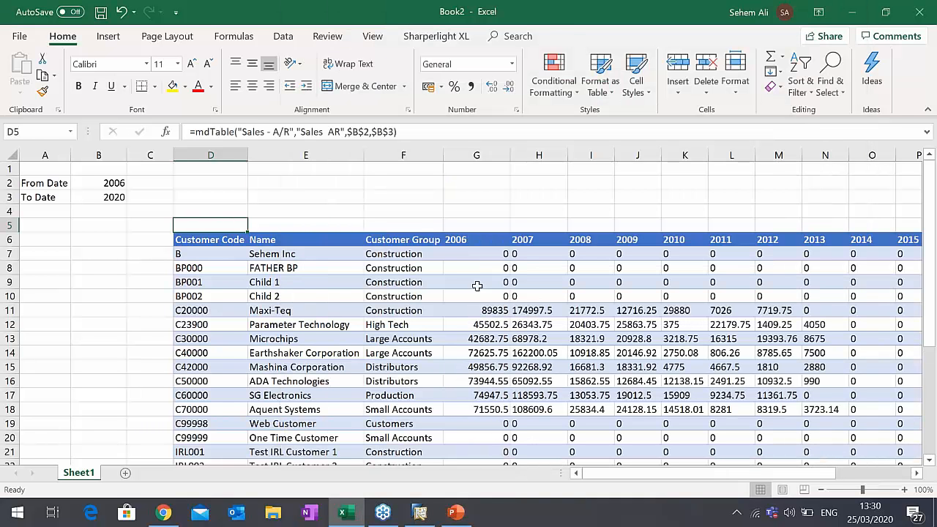
- Format all yearly sales figures from G7 through the Total row as Number with two decimal places and a thousands separator
{"action": "left_click", "coordinate": [480, 253]}
{"action": "key", "text": "ctrl+shift+Right"}
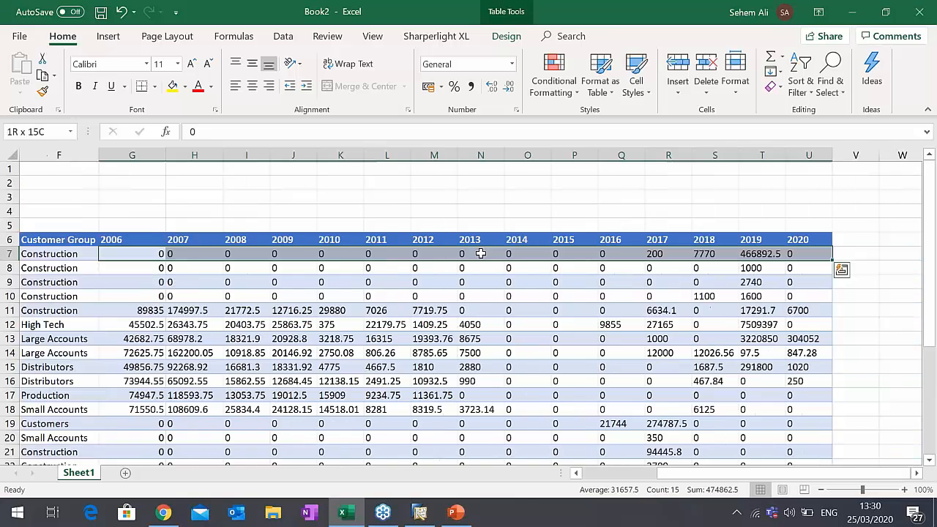
{"action": "key", "text": "ctrl+shift+Down"}
{"action": "right_click", "coordinate": [480, 253]}
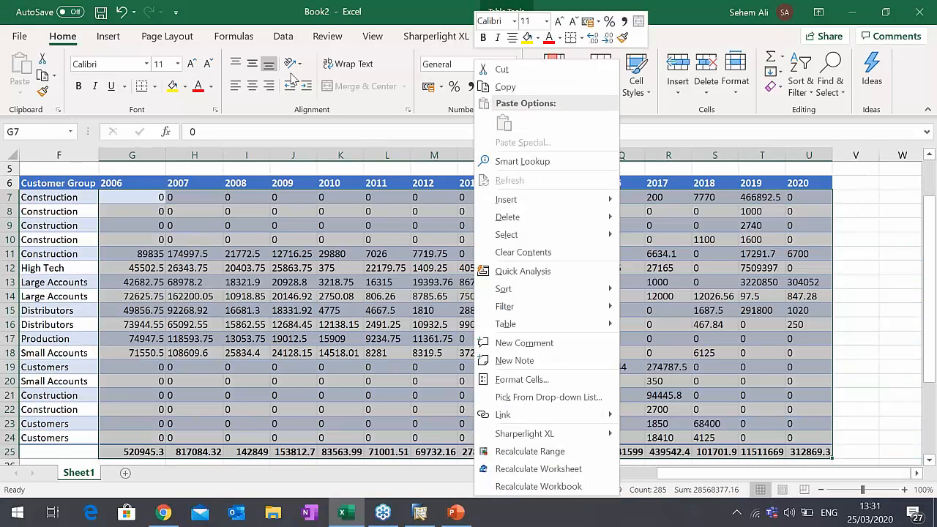
{"action": "left_click", "coordinate": [514, 360]}
{"action": "left_click", "coordinate": [374, 197]}
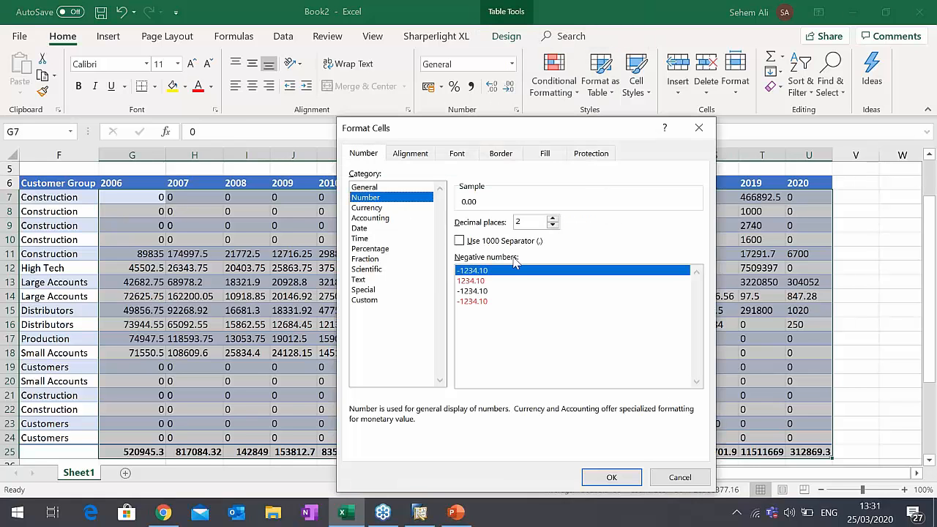
{"action": "left_click", "coordinate": [505, 241]}
{"action": "left_click", "coordinate": [612, 478]}
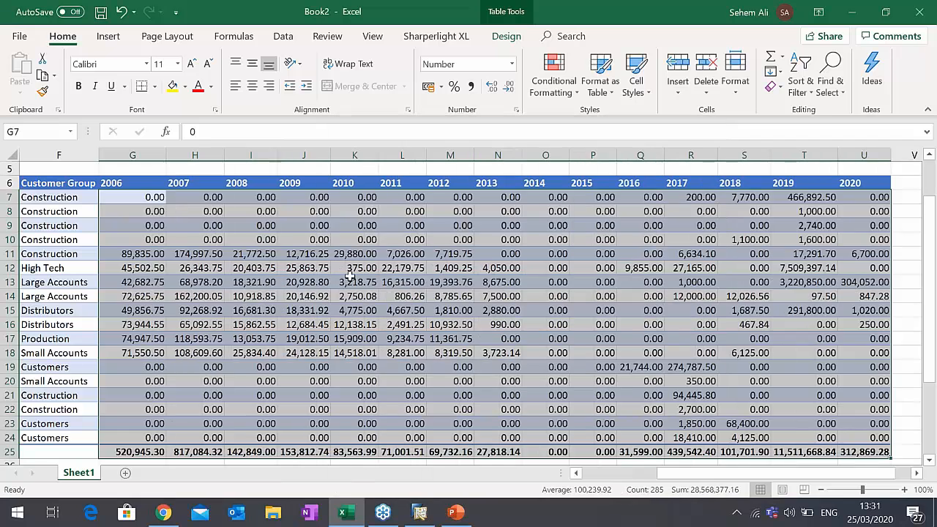
- Examine the yearly sales figures of the Microchips row across the year columns of the table
{"action": "left_click", "coordinate": [354, 282]}
{"action": "left_click_drag", "start_coordinate": [767, 475], "coordinate": [685, 475]}
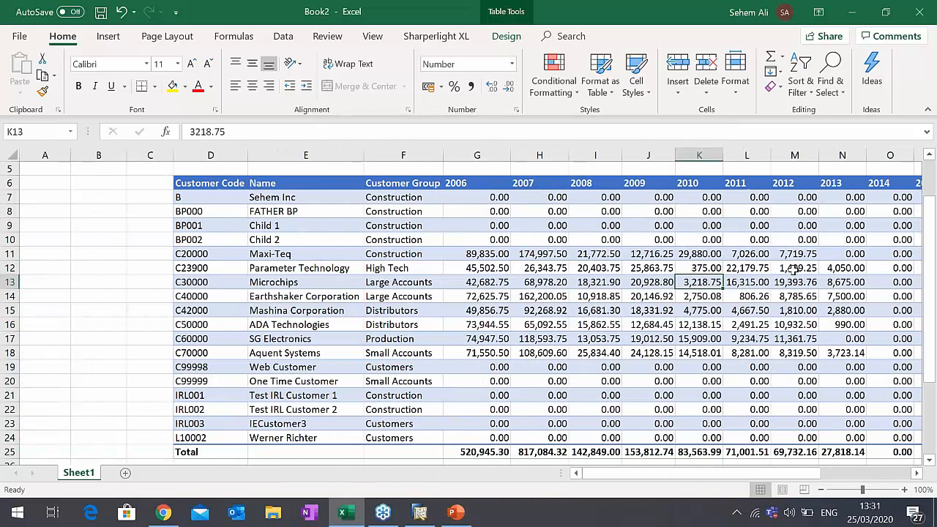
{"action": "scroll", "coordinate": [764, 277], "scroll_direction": "up", "scroll_amount": 1}
{"action": "left_click", "coordinate": [556, 322]}
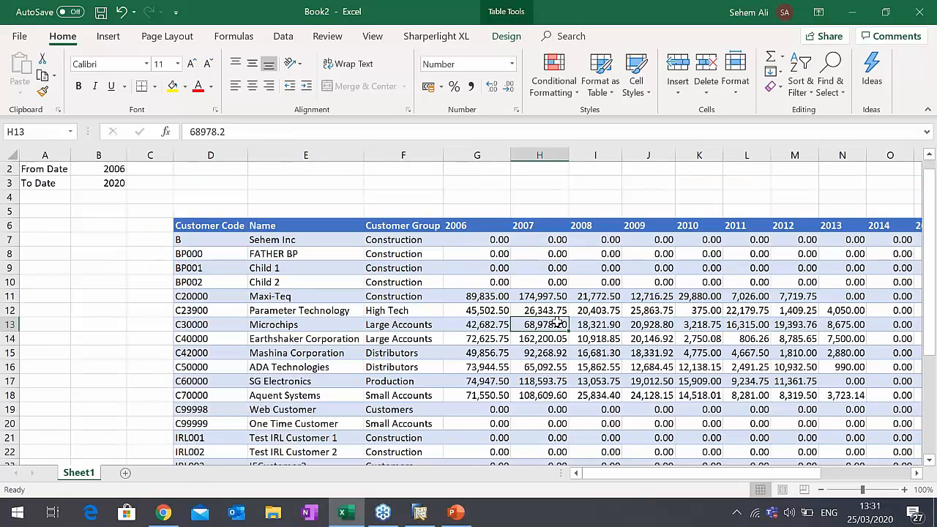
{"action": "key", "text": "Right"}
{"action": "key", "text": "Right"}
{"action": "key", "text": "Right"}
{"action": "key", "text": "Right"}
{"action": "key", "text": "Right"}
{"action": "key", "text": "Right"}
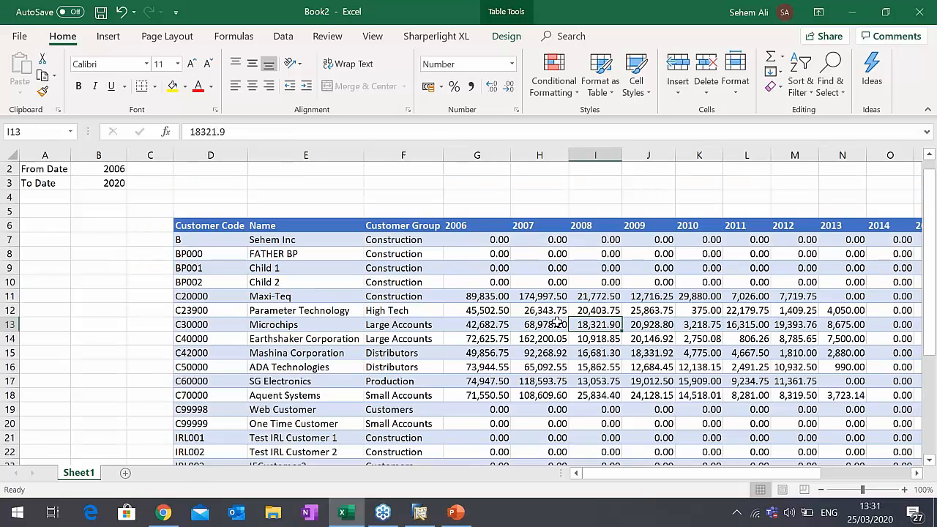
{"action": "key", "text": "Left"}
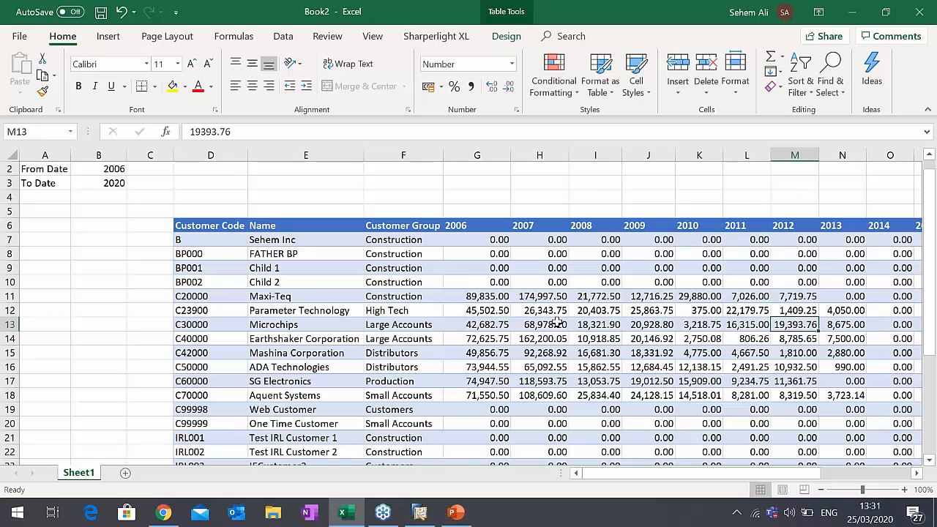
{"action": "key", "text": "Right"}
{"action": "key", "text": "Left"}
{"action": "key", "text": "Right"}
{"action": "key", "text": "Left"}
{"action": "key", "text": "Left"}
{"action": "key", "text": "Left"}
{"action": "key", "text": "Left"}
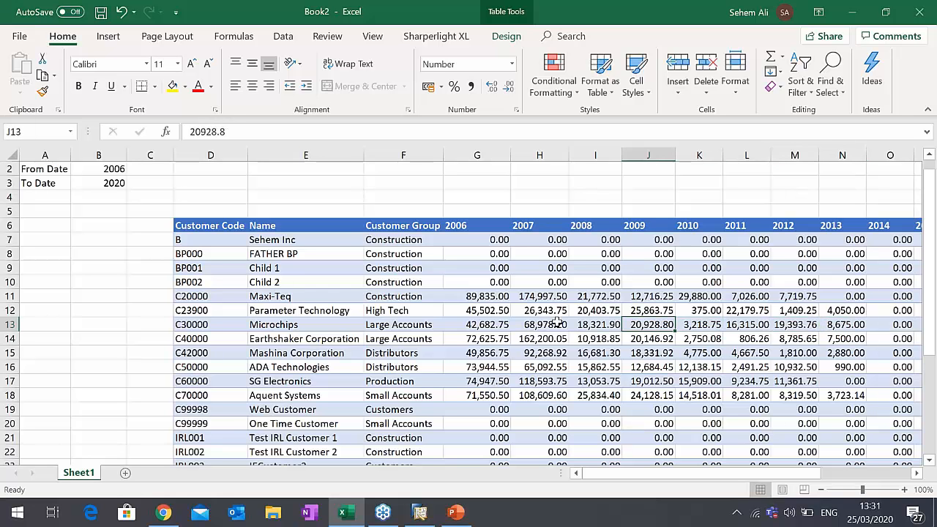
- Set the To Date in B3 to 2010 so the table covers fewer years
{"action": "left_click", "coordinate": [109, 180]}
{"action": "left_click", "coordinate": [203, 130]}
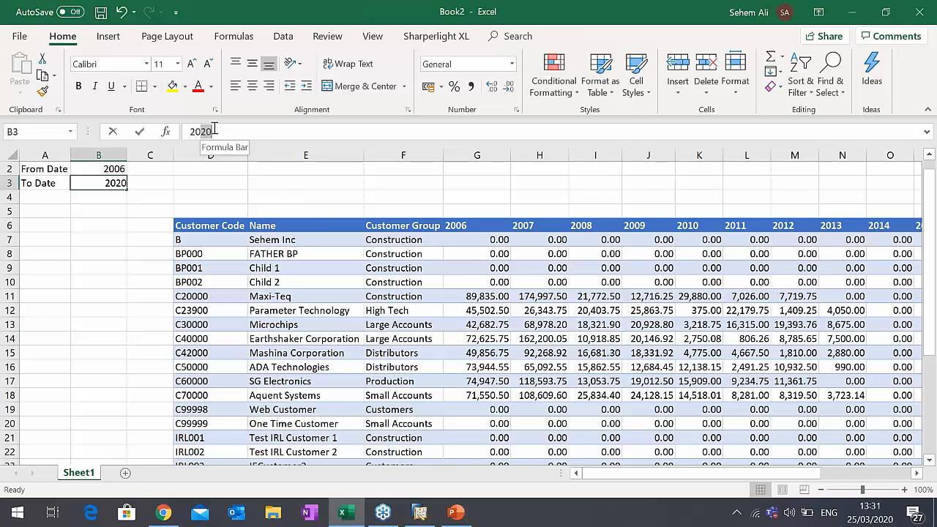
{"action": "key", "text": "BackSpace"}
{"action": "key", "text": "BackSpace"}
{"action": "type", "text": "10"}
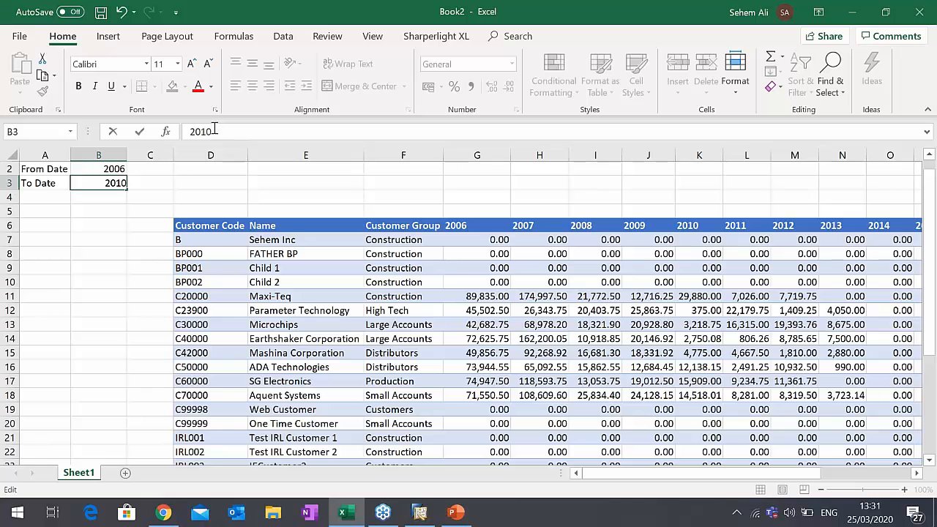
{"action": "key", "text": "Return"}
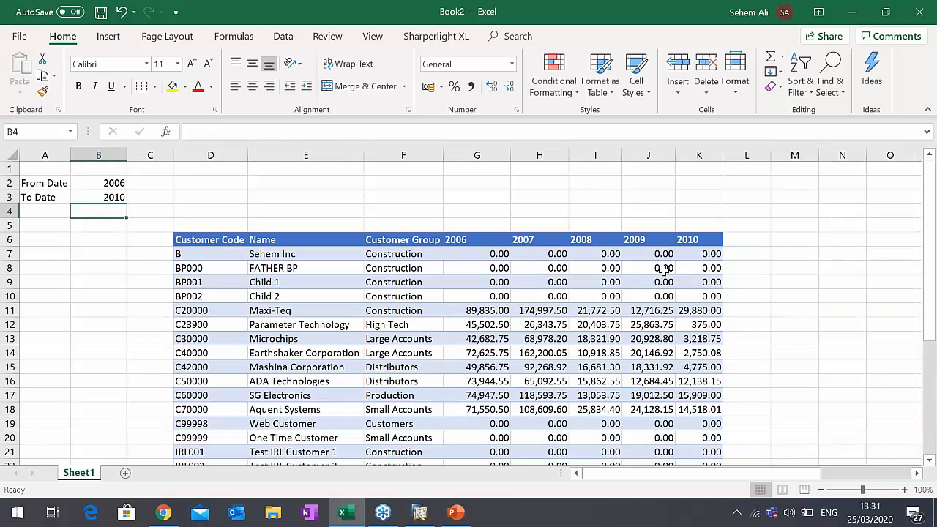
- Set the From Date in B2 to 2018 and the To Date in B3 to 2020, and check the table through its Total row
{"action": "left_click", "coordinate": [114, 181]}
{"action": "left_click_drag", "start_coordinate": [212, 132], "coordinate": [199, 132]}
{"action": "key", "text": "BackSpace"}
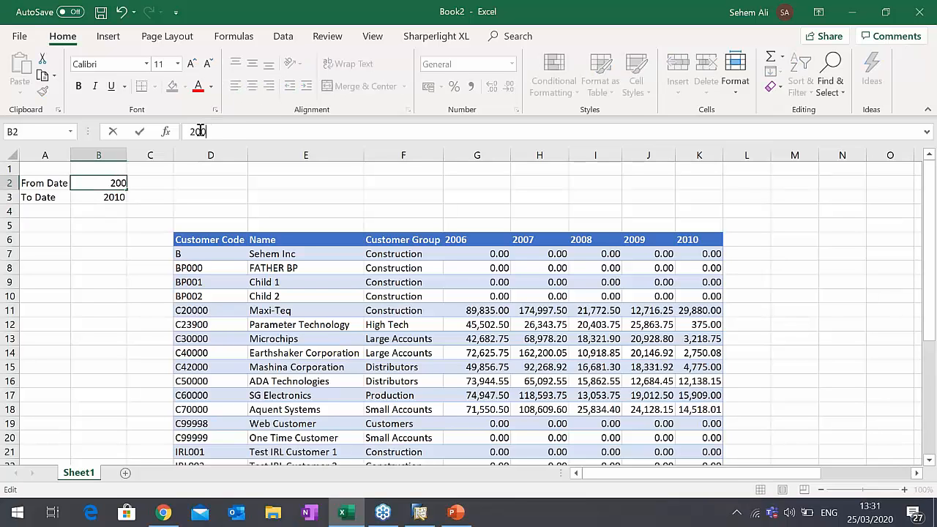
{"action": "type", "text": "18"}
{"action": "key", "text": "Return"}
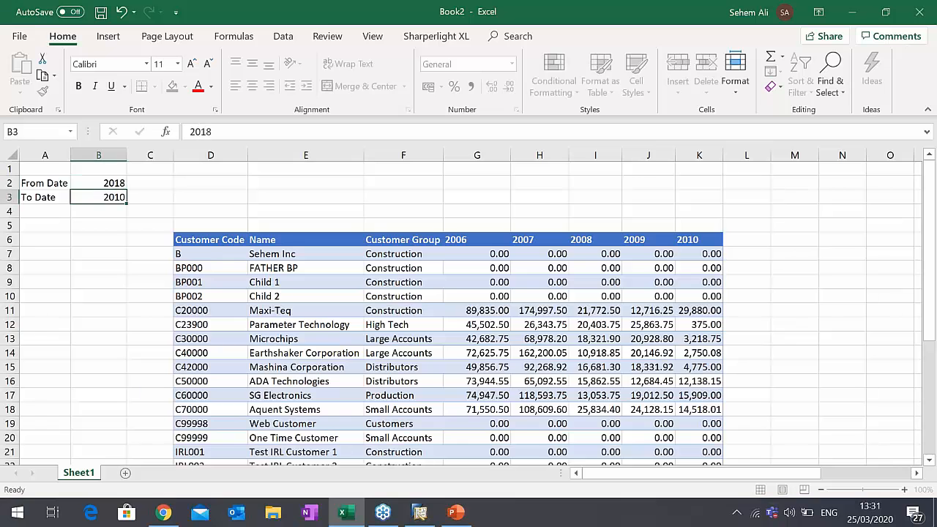
{"action": "type", "text": "2020"}
{"action": "key", "text": "Tab"}
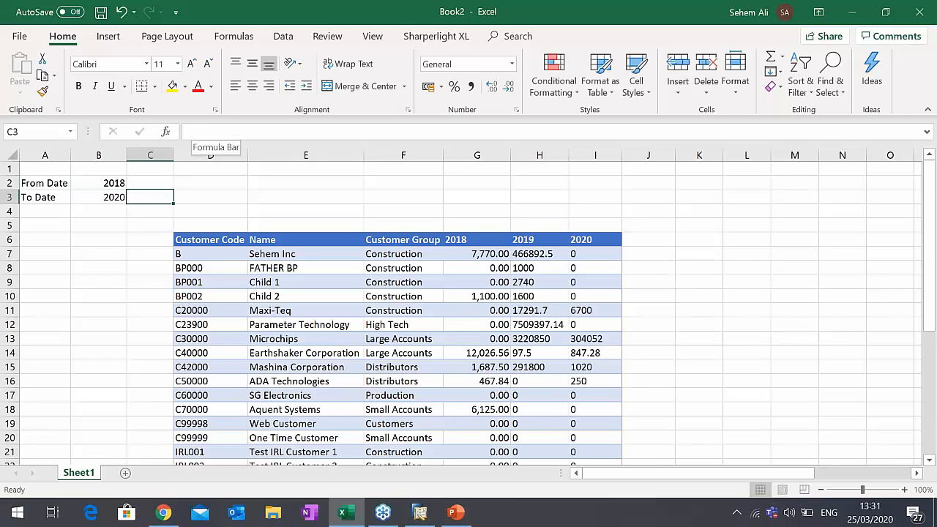
{"action": "scroll", "coordinate": [584, 270], "scroll_direction": "down", "scroll_amount": 5}
{"action": "scroll", "coordinate": [619, 322], "scroll_direction": "up", "scroll_amount": 5}
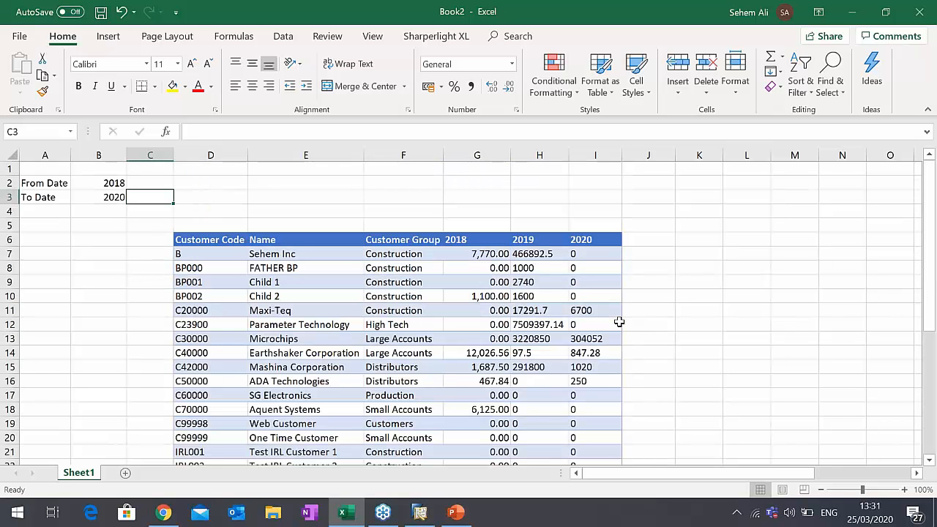
{"action": "scroll", "coordinate": [594, 312], "scroll_direction": "down", "scroll_amount": 2}
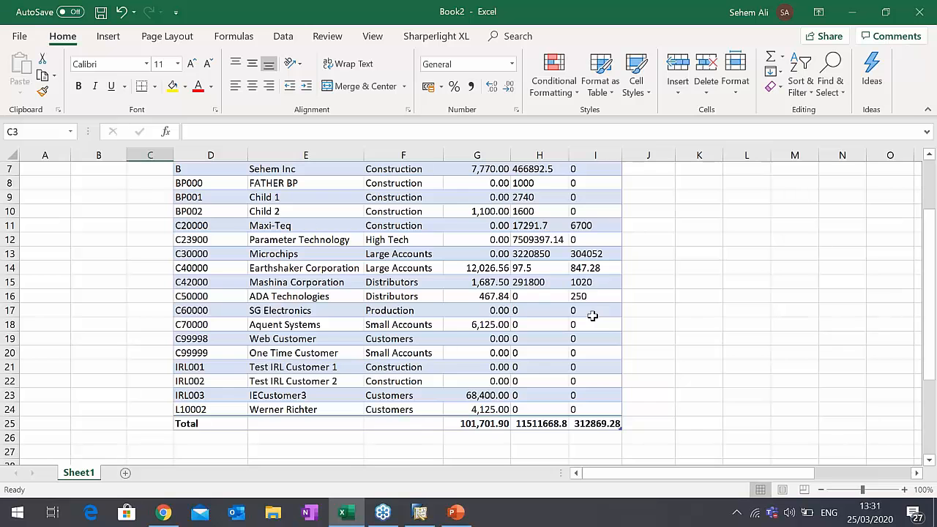
{"action": "scroll", "coordinate": [592, 315], "scroll_direction": "up", "scroll_amount": 2}
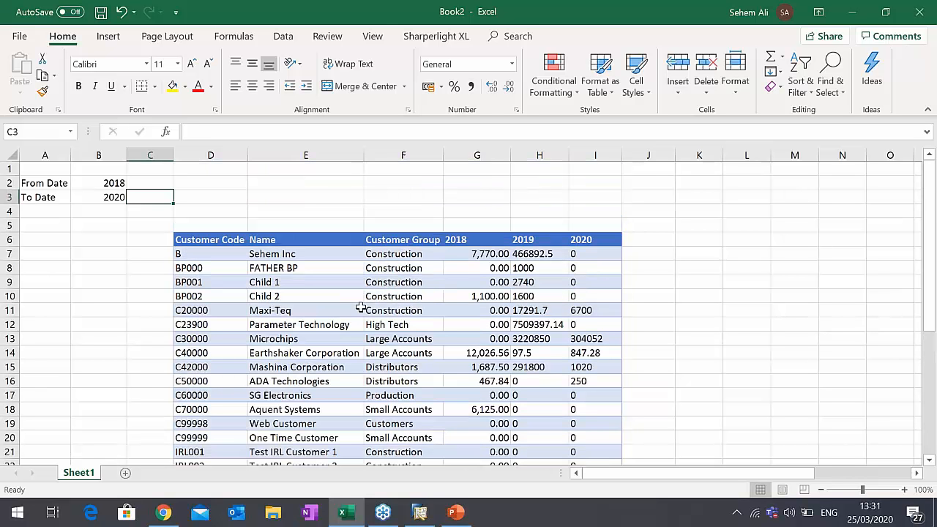
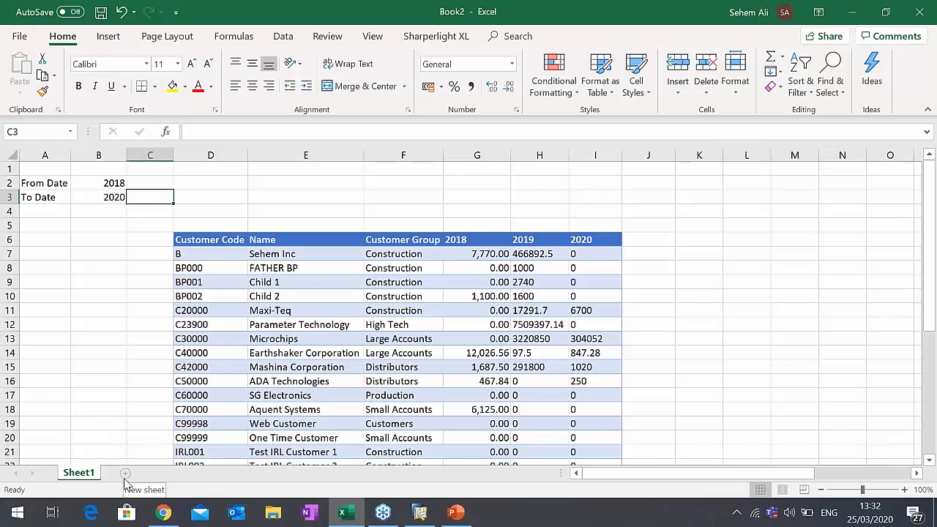
- Add a new worksheet and start a Sharperlight table query in D7 for the company OEC Computers UK
{"action": "left_click", "coordinate": [125, 474]}
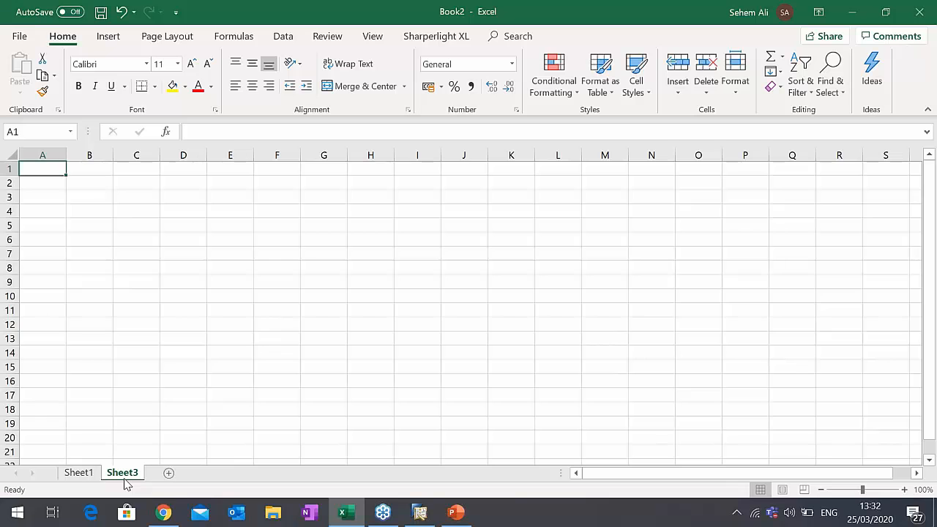
{"action": "left_click", "coordinate": [165, 248]}
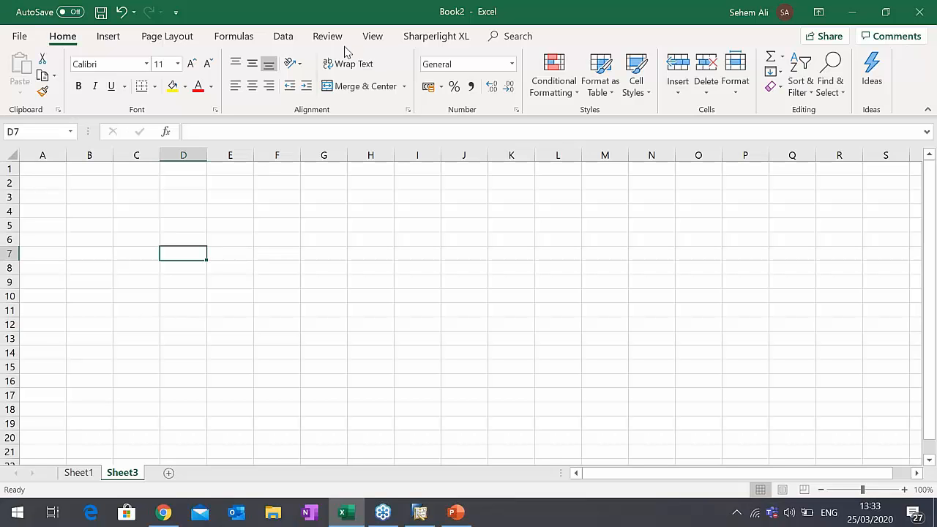
{"action": "left_click", "coordinate": [417, 37]}
{"action": "left_click", "coordinate": [95, 82]}
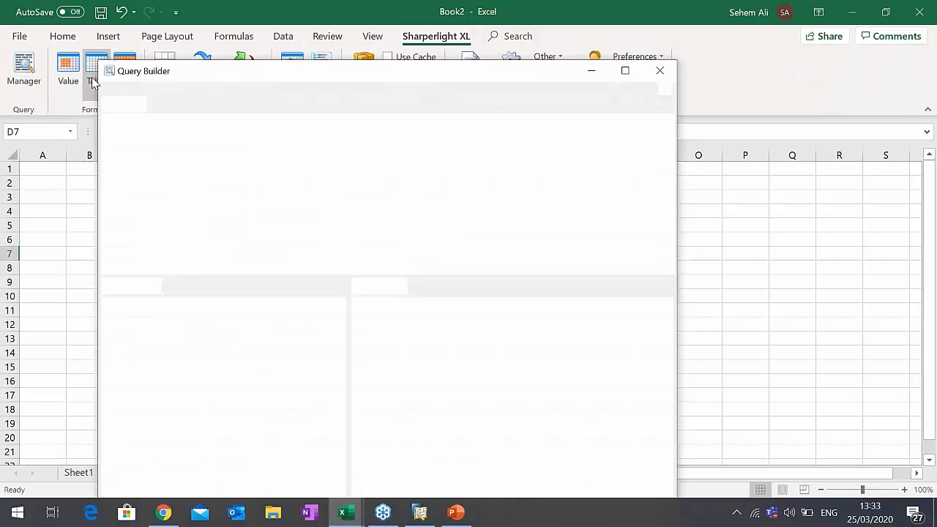
{"action": "left_click_drag", "start_coordinate": [338, 76], "coordinate": [405, 71]}
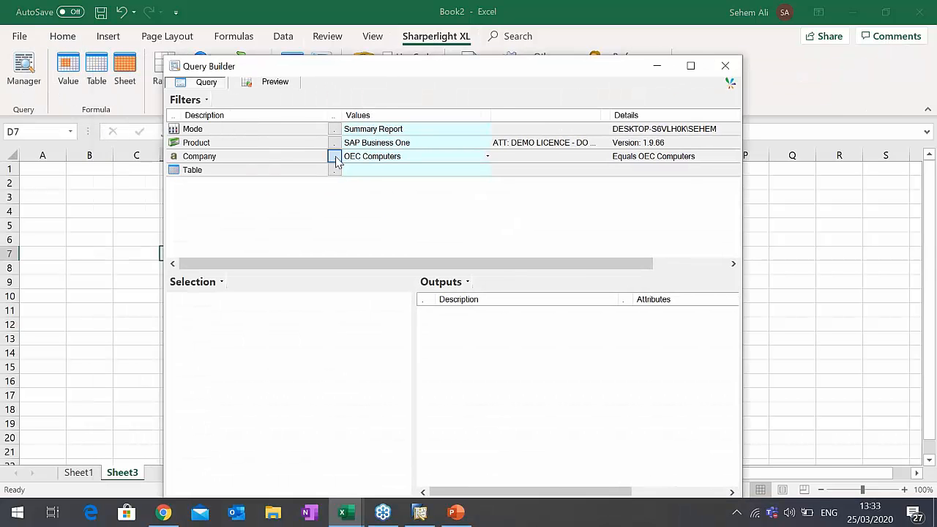
{"action": "left_click", "coordinate": [333, 156]}
{"action": "double_click", "coordinate": [327, 220]}
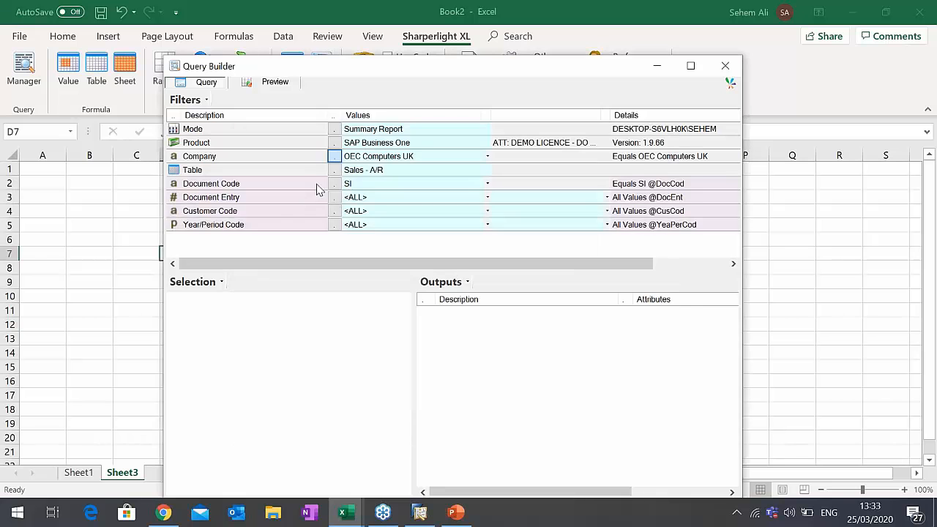
- Choose G/L Transactions from the Financials group as the query's table
{"action": "left_click", "coordinate": [333, 170]}
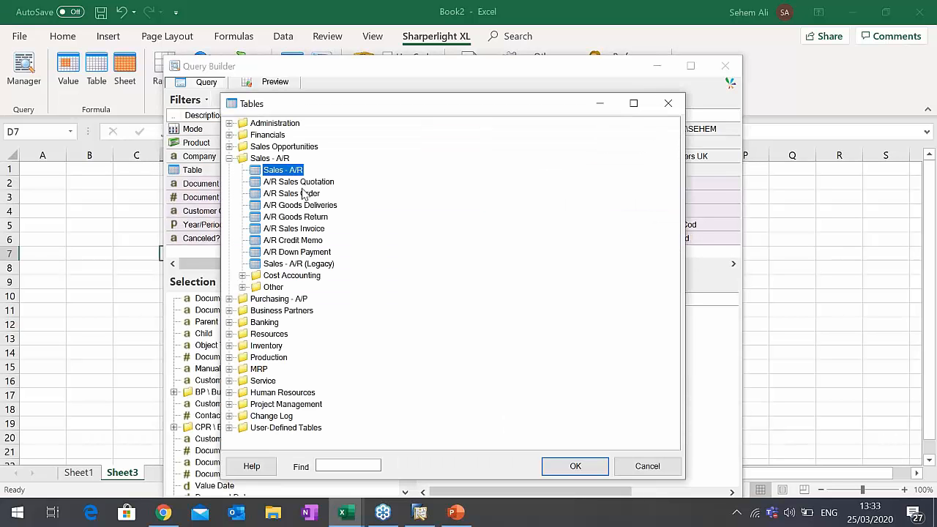
{"action": "left_click", "coordinate": [229, 158]}
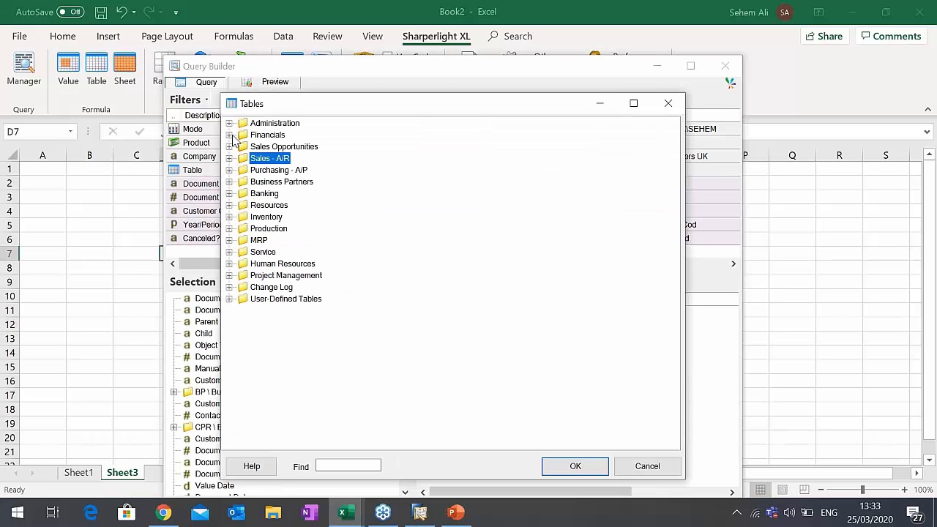
{"action": "left_click", "coordinate": [229, 135]}
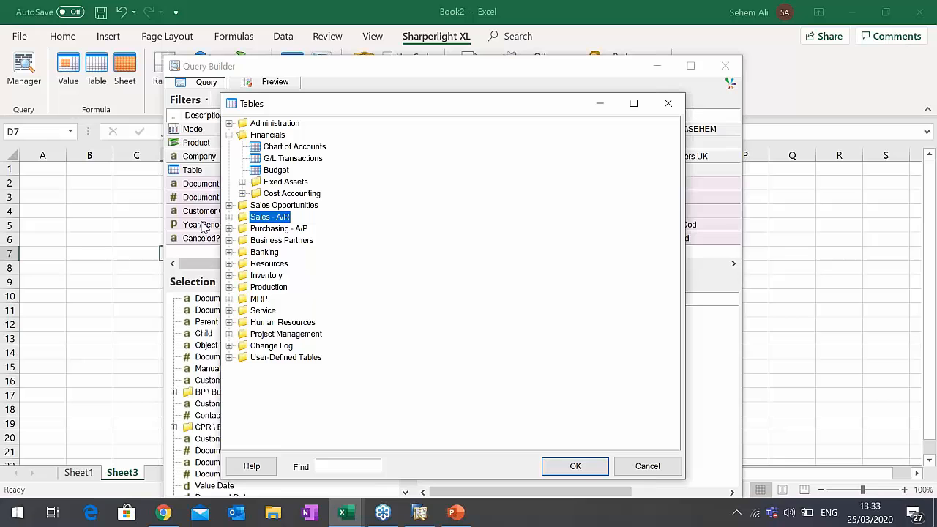
{"action": "double_click", "coordinate": [293, 159]}
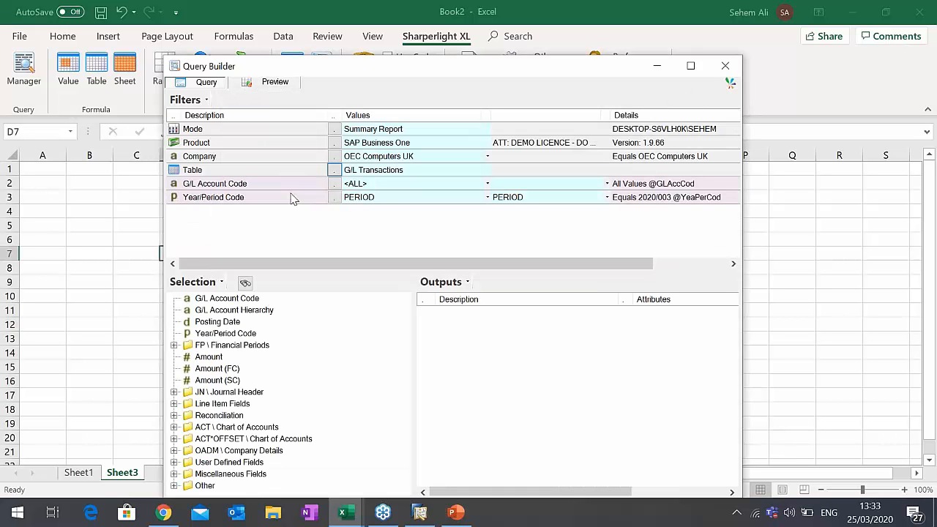
- Output G/L Account Code, the Chart of Accounts' Account Name and Amount, and insert the query as a table named G/L Transactions
{"action": "double_click", "coordinate": [246, 300]}
{"action": "left_click_drag", "start_coordinate": [419, 69], "coordinate": [462, 37]}
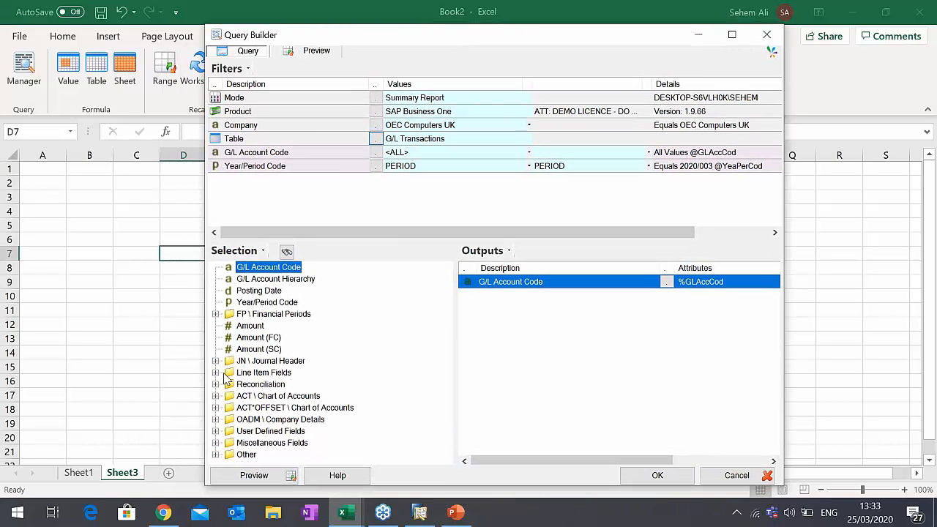
{"action": "left_click", "coordinate": [216, 396]}
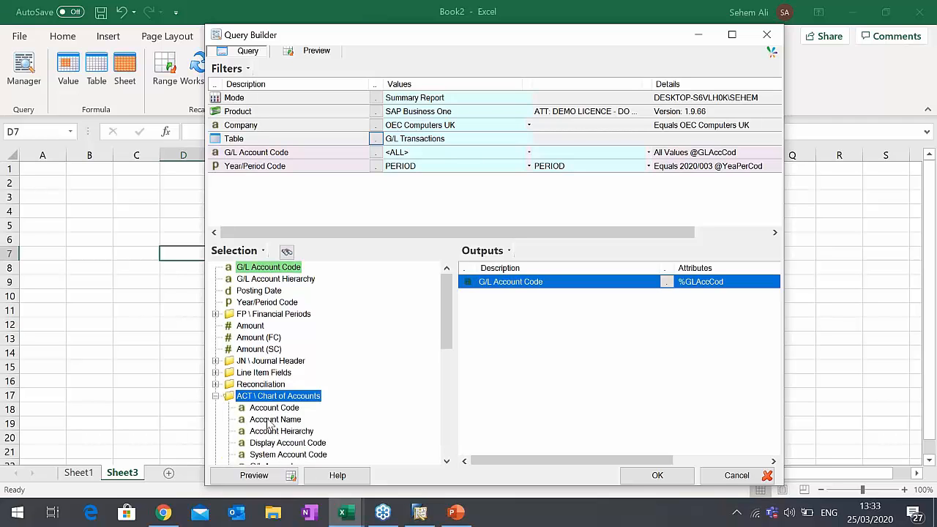
{"action": "double_click", "coordinate": [275, 419]}
{"action": "left_click", "coordinate": [216, 396]}
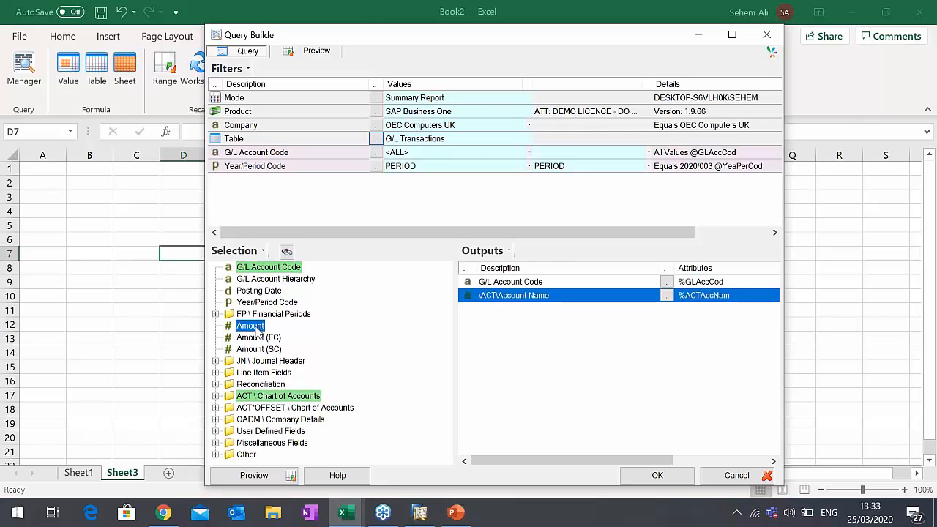
{"action": "double_click", "coordinate": [250, 325]}
{"action": "left_click", "coordinate": [657, 476]}
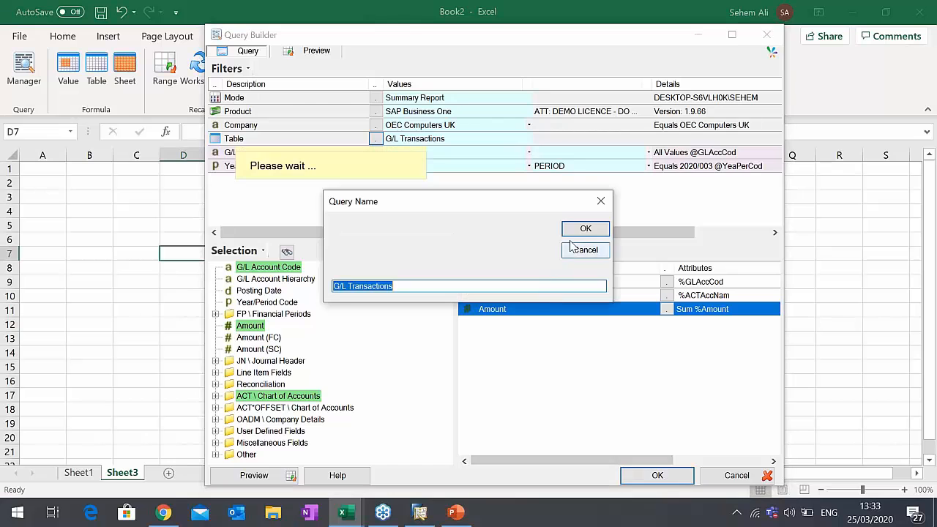
{"action": "left_click", "coordinate": [585, 230]}
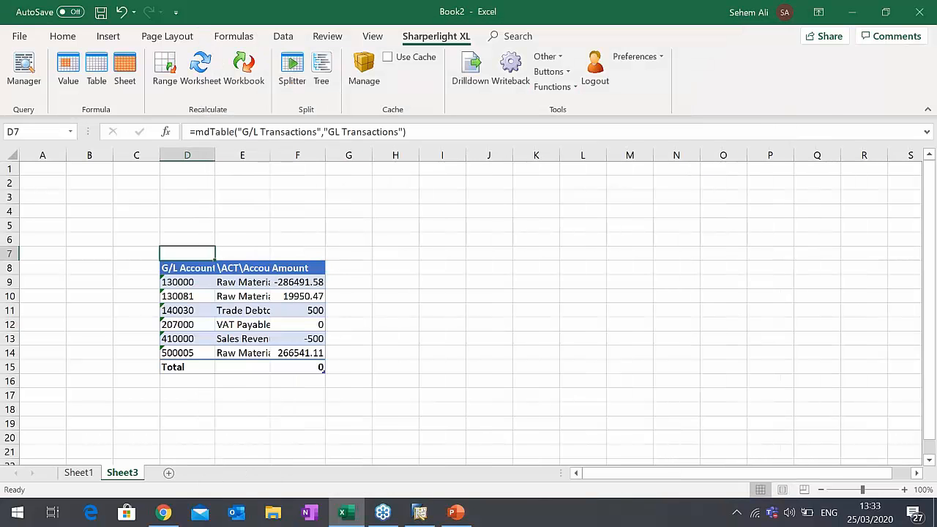
- Fit column E to the account names and remove the Year/Period Code filter from the G/L Transactions query
{"action": "double_click", "coordinate": [270, 155]}
{"action": "double_click", "coordinate": [203, 251]}
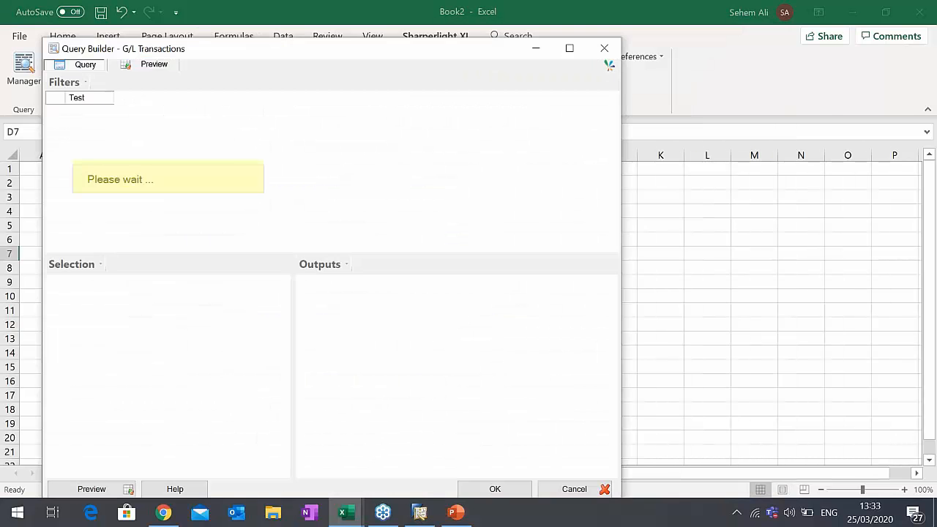
{"action": "left_click", "coordinate": [183, 186]}
{"action": "right_click", "coordinate": [183, 188]}
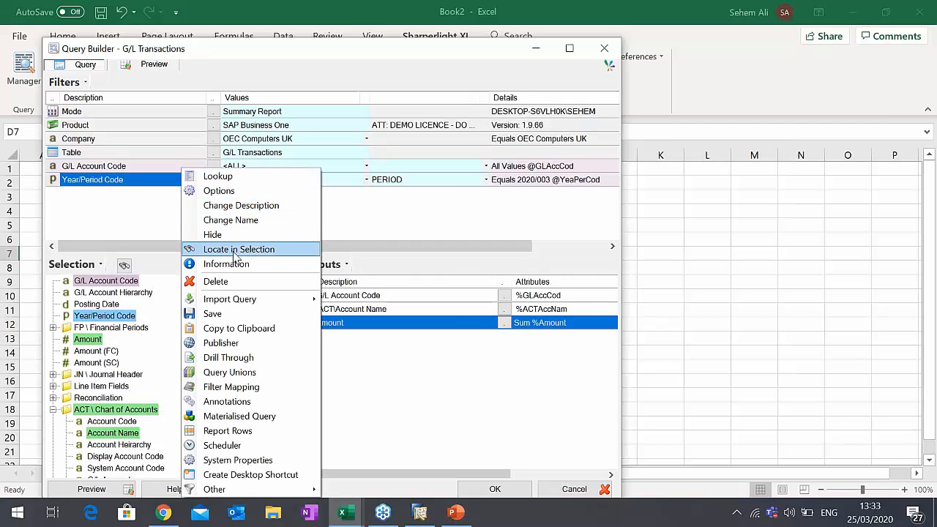
{"action": "left_click", "coordinate": [224, 279]}
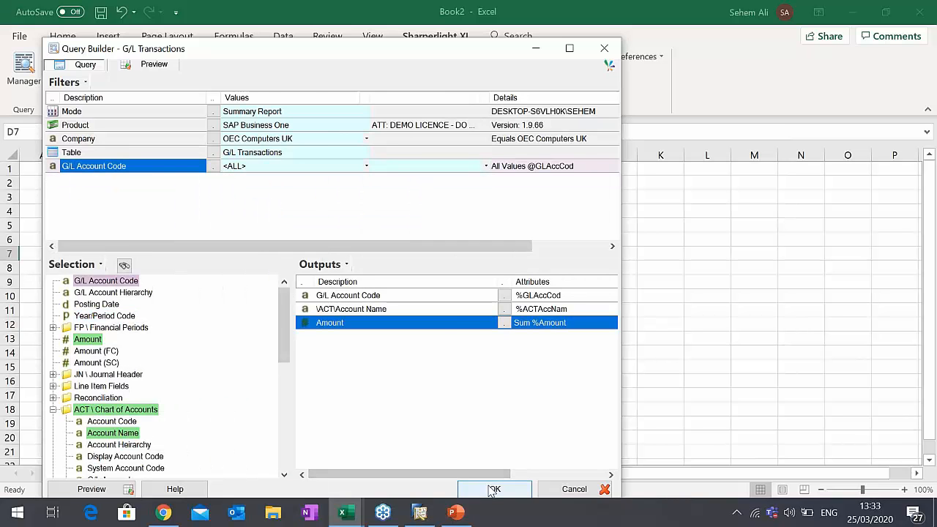
{"action": "left_click", "coordinate": [492, 490]}
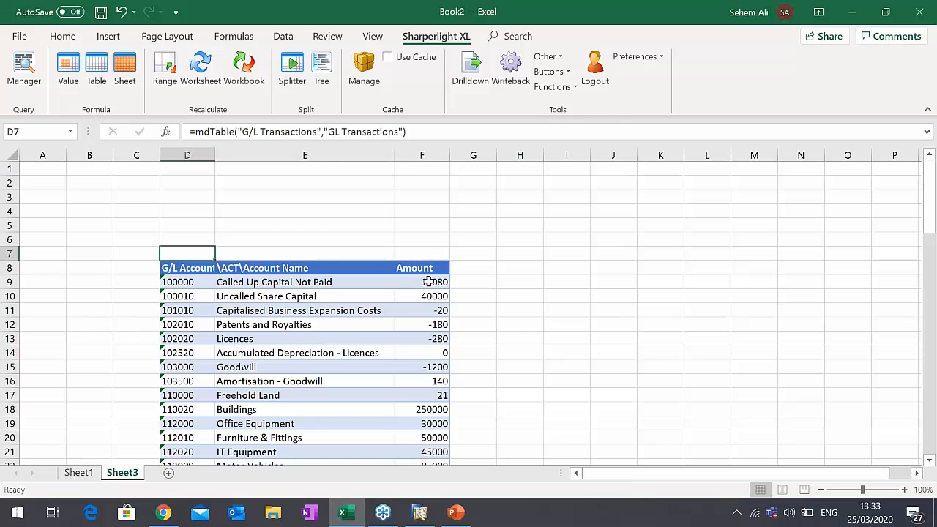
- Examine the G/L accounts and their amounts in the refreshed table
{"action": "scroll", "coordinate": [428, 261], "scroll_direction": "down", "scroll_amount": 4}
{"action": "scroll", "coordinate": [407, 226], "scroll_direction": "up", "scroll_amount": 4}
{"action": "scroll", "coordinate": [426, 244], "scroll_direction": "down", "scroll_amount": 1}
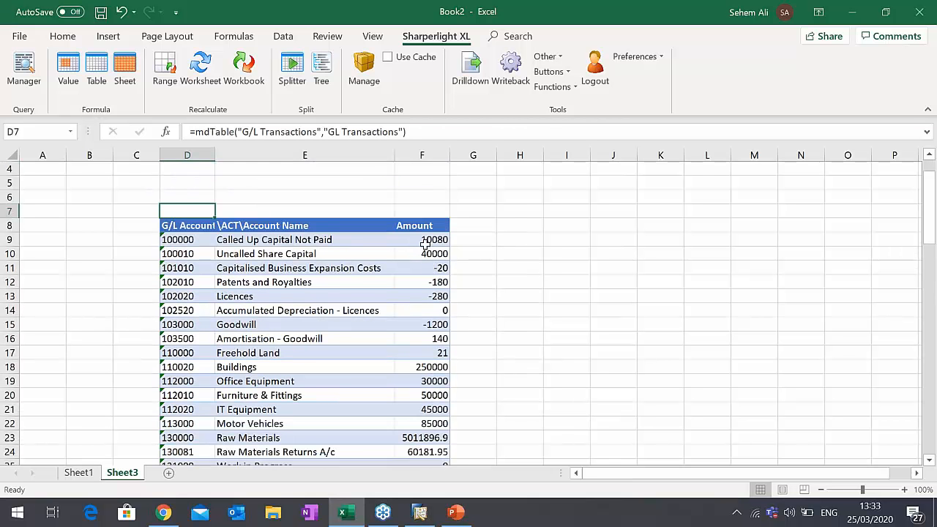
{"action": "scroll", "coordinate": [425, 244], "scroll_direction": "down", "scroll_amount": 2}
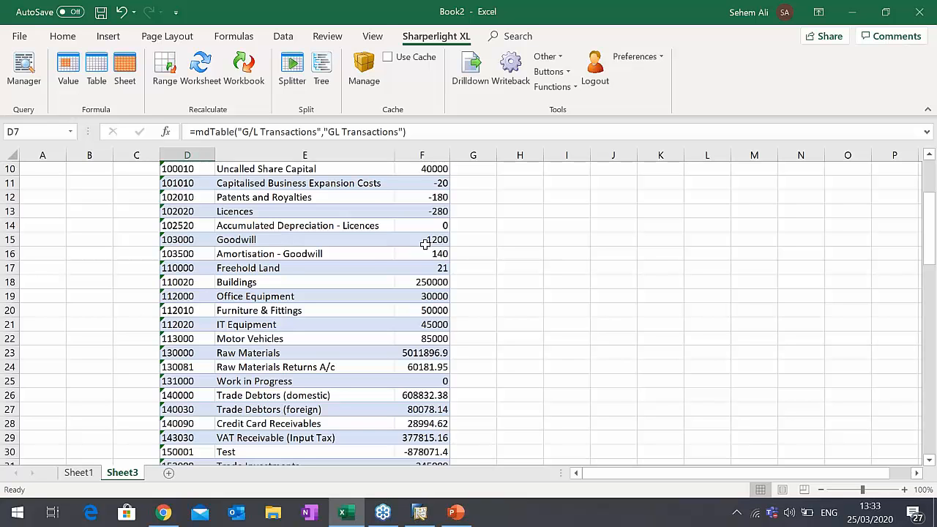
{"action": "scroll", "coordinate": [425, 244], "scroll_direction": "up", "scroll_amount": 3}
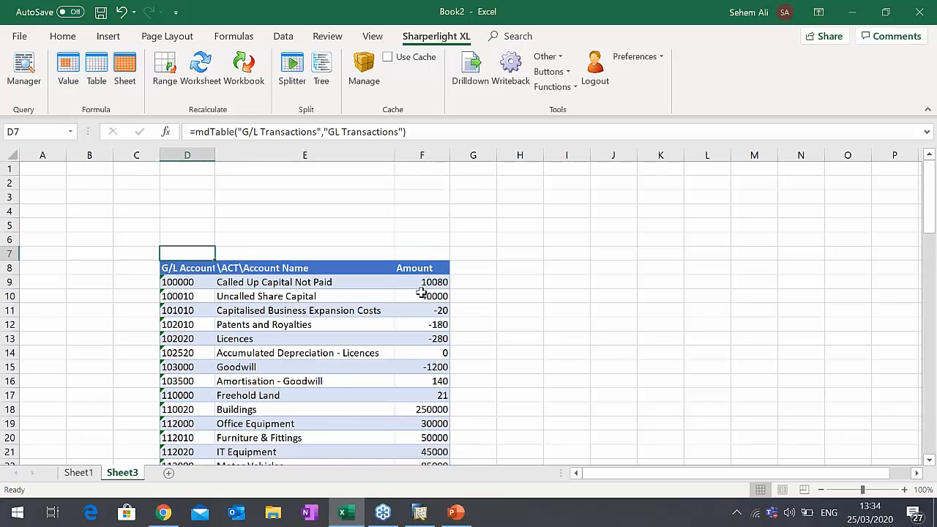
{"action": "left_click", "coordinate": [422, 293]}
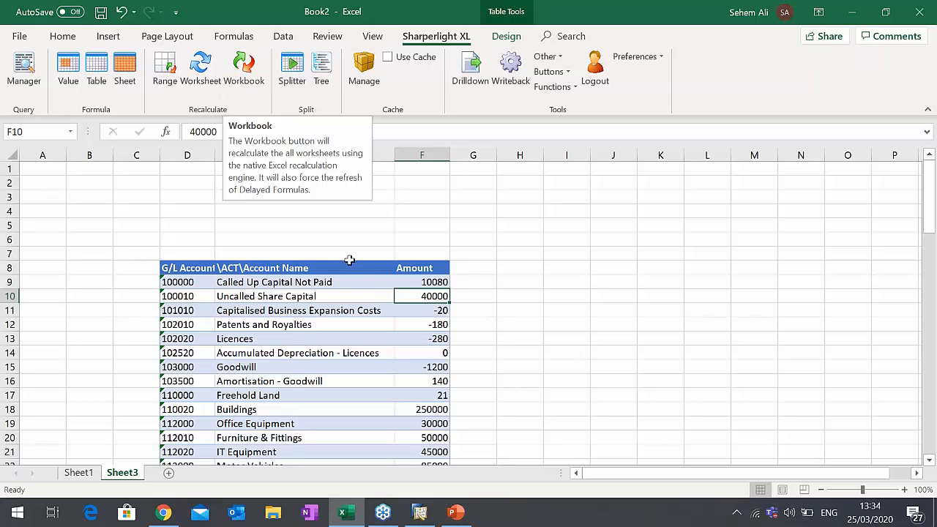
- Copy the codes and names of accounts 400000 through 610000 and paste them into a new worksheet from D4
{"action": "scroll", "coordinate": [360, 286], "scroll_direction": "down", "scroll_amount": 13}
{"action": "scroll", "coordinate": [361, 288], "scroll_direction": "down", "scroll_amount": 4}
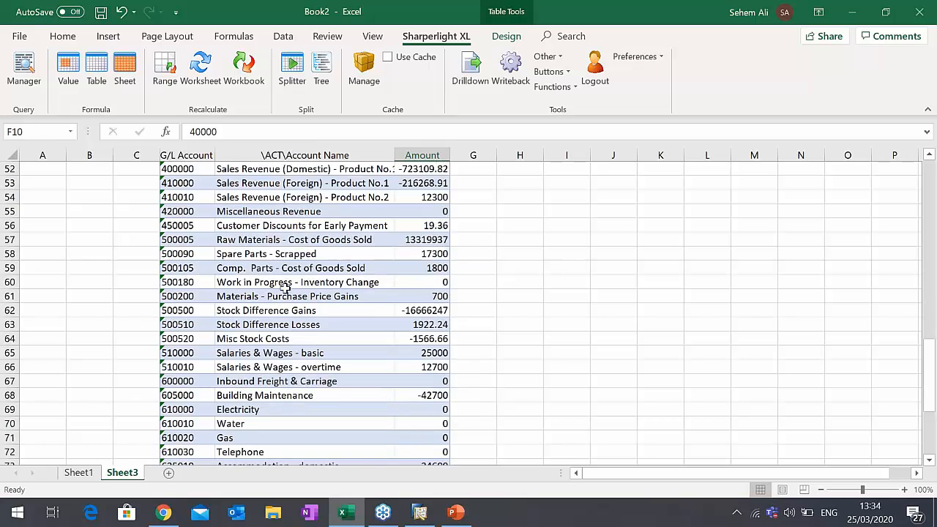
{"action": "scroll", "coordinate": [228, 269], "scroll_direction": "up", "scroll_amount": 1}
{"action": "left_click_drag", "start_coordinate": [186, 211], "coordinate": [313, 444]}
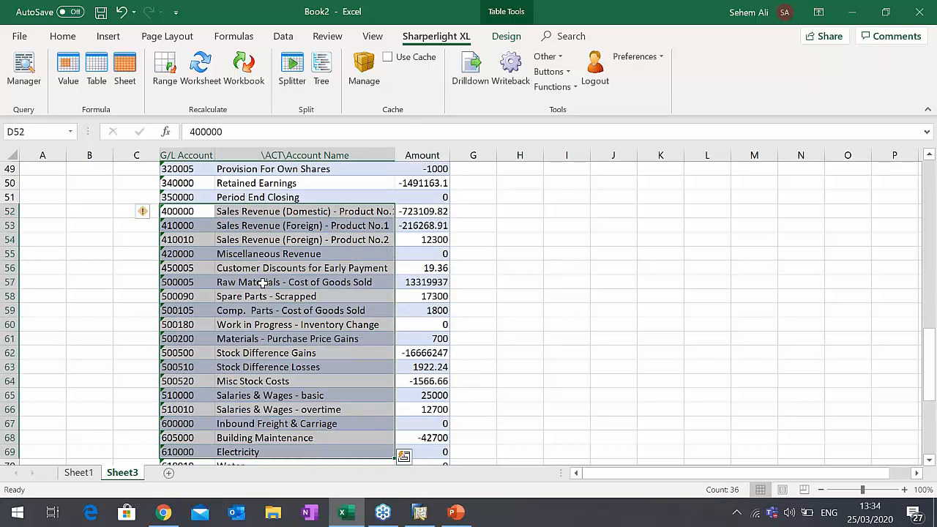
{"action": "right_click", "coordinate": [260, 443]}
{"action": "left_click", "coordinate": [285, 86]}
{"action": "scroll", "coordinate": [219, 219], "scroll_direction": "up", "scroll_amount": 15}
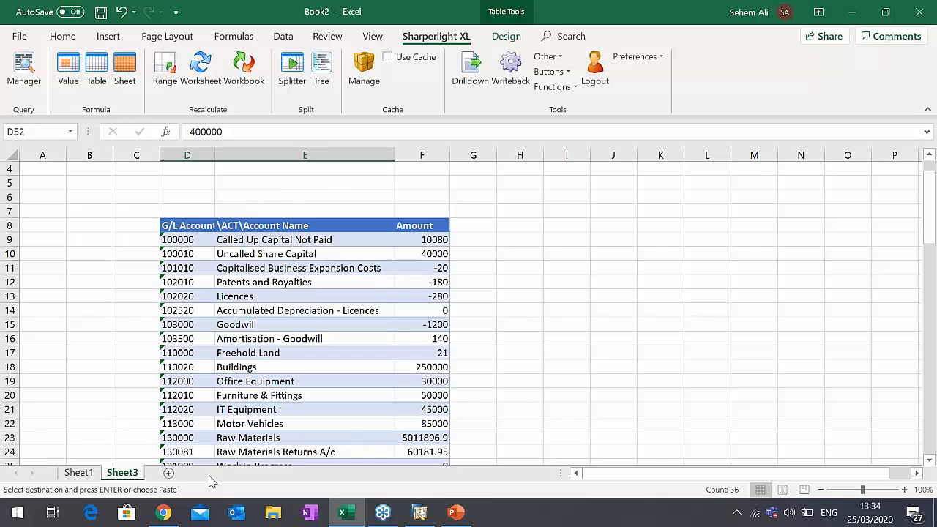
{"action": "left_click", "coordinate": [168, 473]}
{"action": "left_click", "coordinate": [191, 212]}
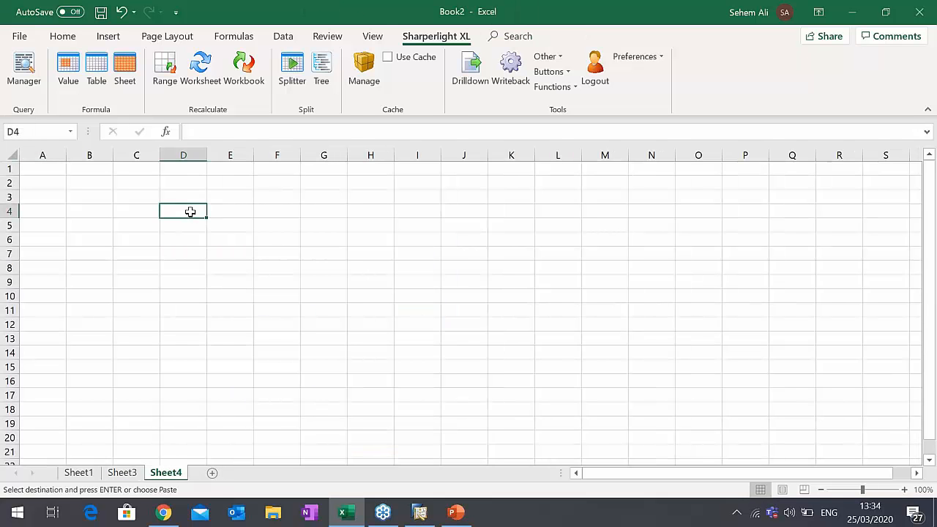
{"action": "right_click", "coordinate": [190, 212]}
{"action": "left_click", "coordinate": [243, 159]}
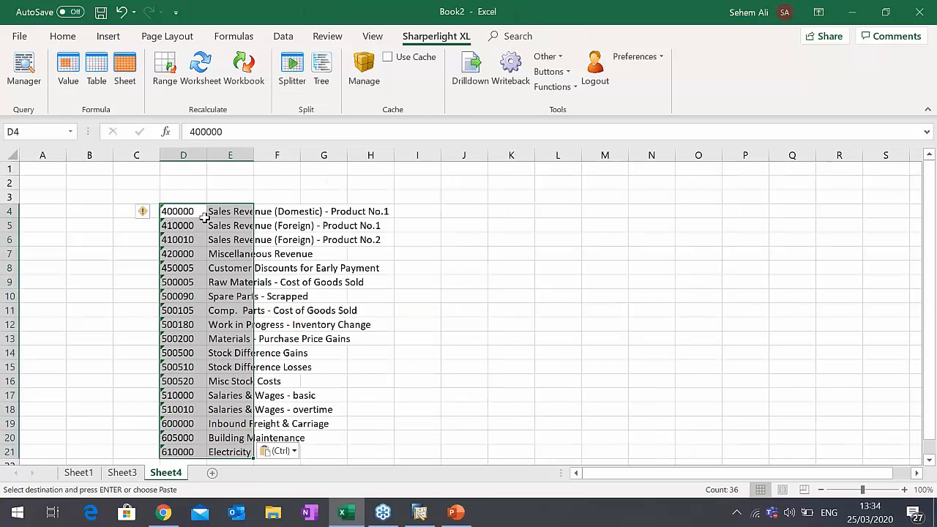
- Fit the widths of columns D and E to the pasted account codes and names
{"action": "double_click", "coordinate": [206, 155]}
{"action": "double_click", "coordinate": [238, 154]}
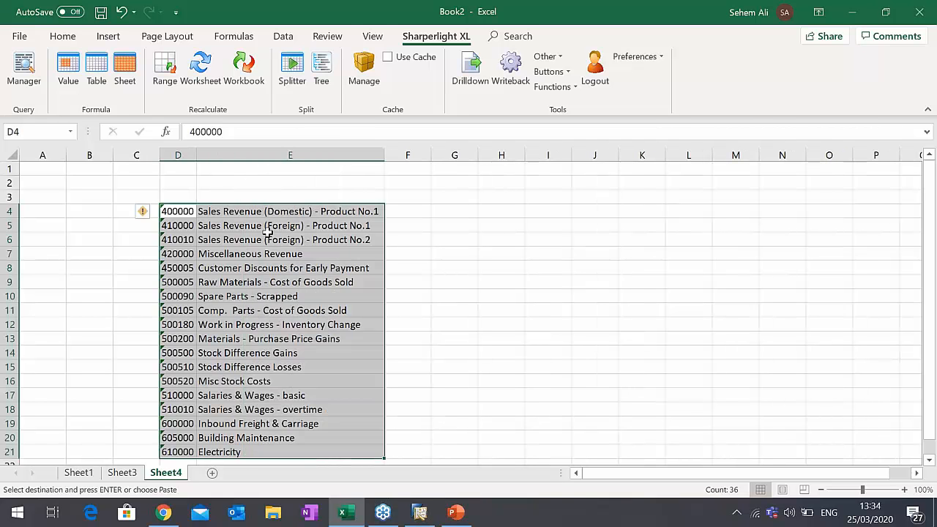
{"action": "left_click", "coordinate": [261, 214]}
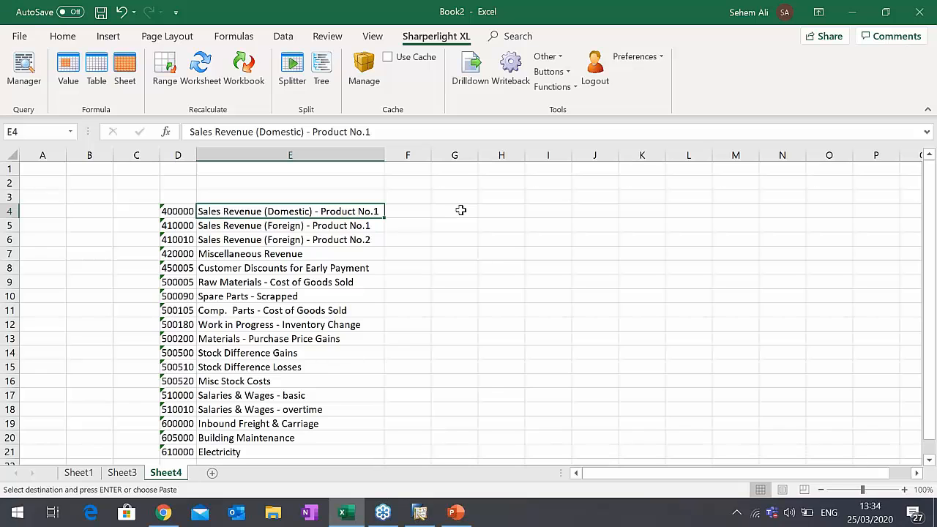
{"action": "left_click", "coordinate": [460, 210]}
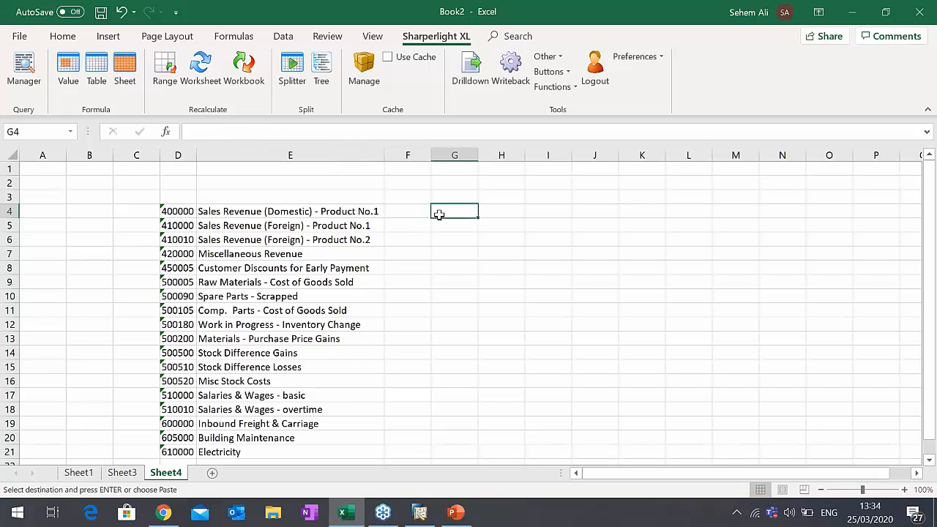
- Insert two blank rows between Miscellaneous Revenue and Customer Discounts for Early Payment
{"action": "right_click", "coordinate": [9, 268]}
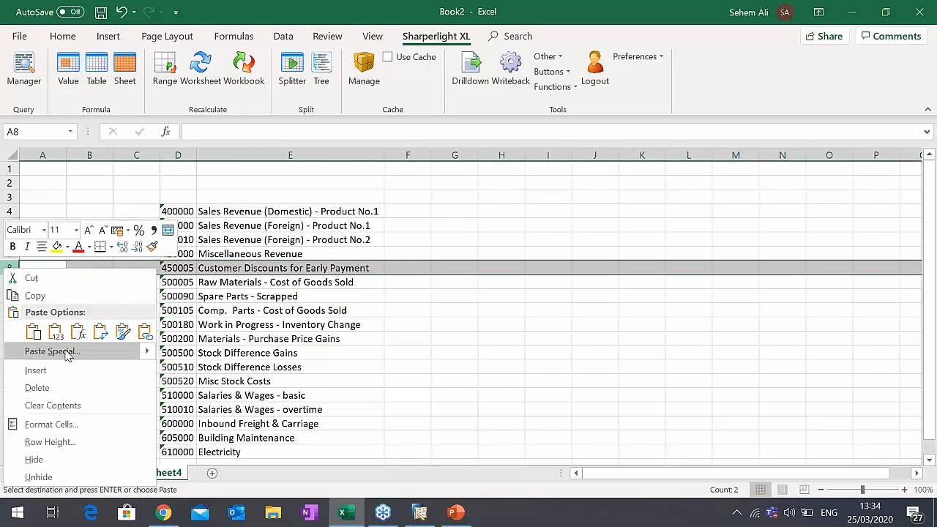
{"action": "left_click", "coordinate": [40, 370]}
{"action": "right_click", "coordinate": [9, 268]}
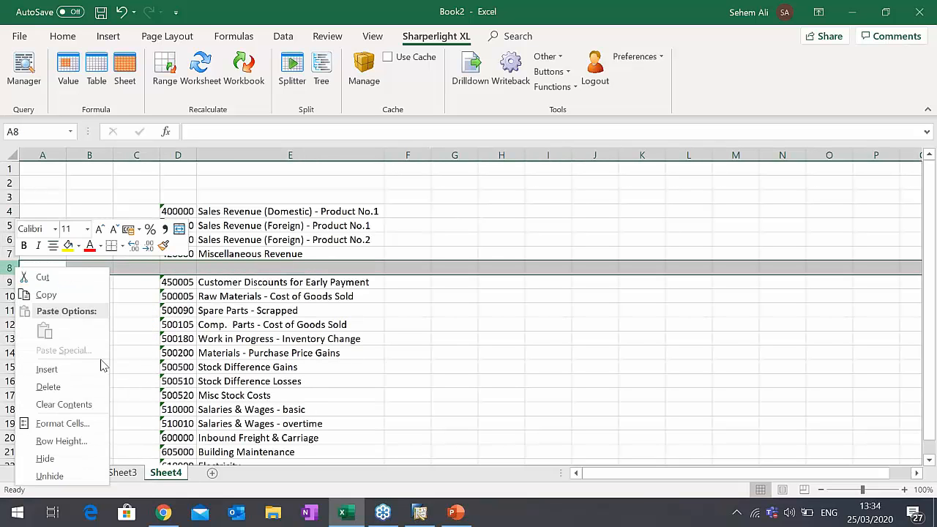
{"action": "left_click", "coordinate": [102, 368]}
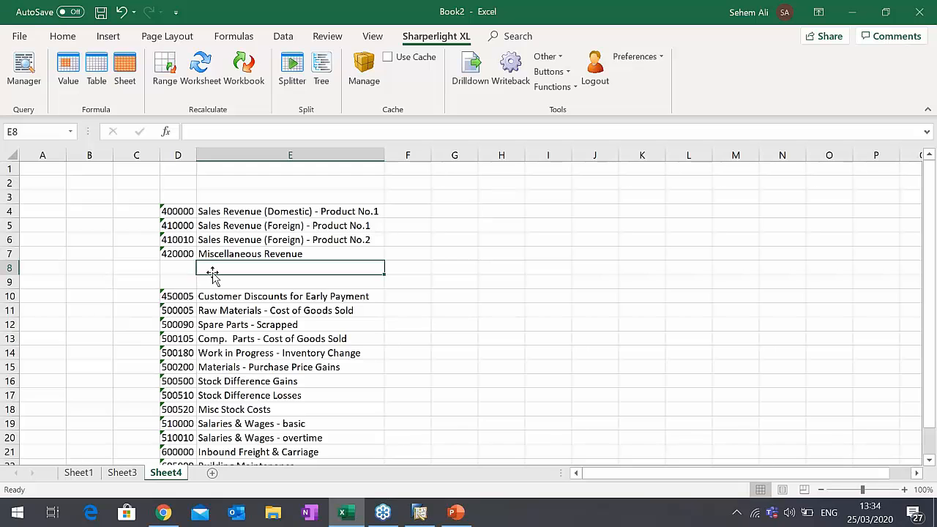
- Enter the bold label Total Sales in E8, below Miscellaneous Revenue
{"action": "type", "text": "toTAL"}
{"action": "key", "text": "BackSpace"}
{"action": "key", "text": "BackSpace"}
{"action": "key", "text": "BackSpace"}
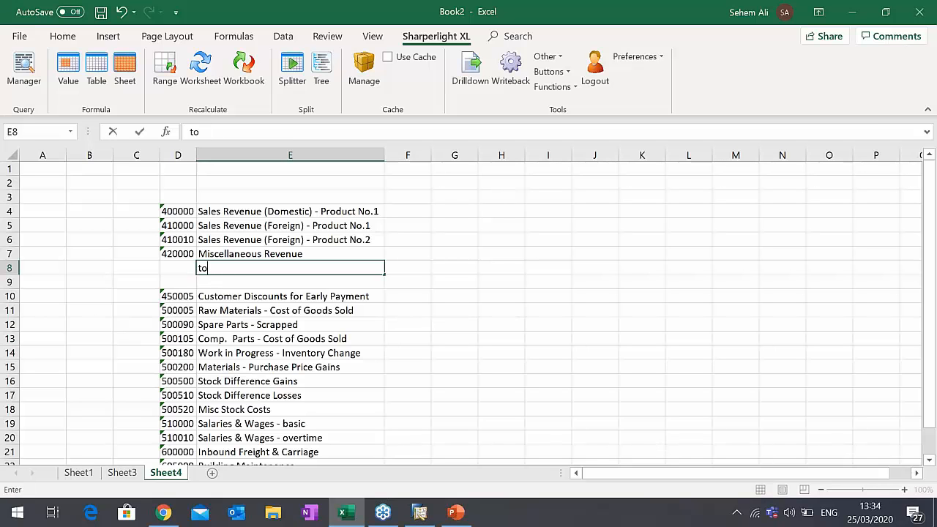
{"action": "type", "text": "Total Sale"}
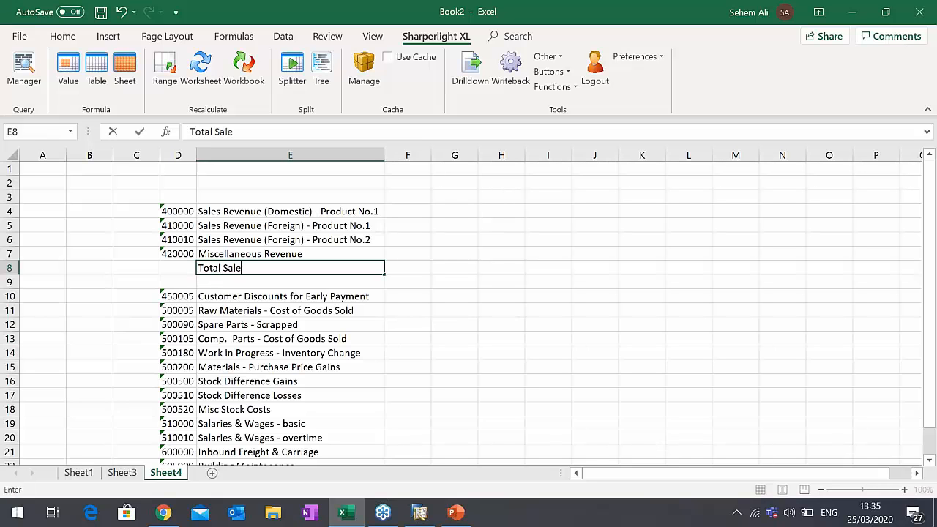
{"action": "type", "text": "s"}
{"action": "key", "text": "Tab"}
{"action": "key", "text": "shift+Tab"}
{"action": "key", "text": "ctrl+b"}
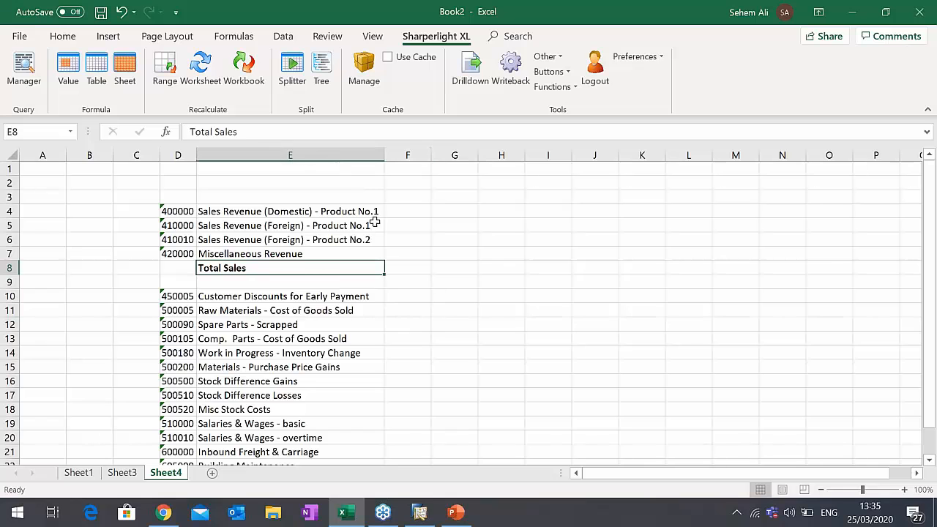
- Start a Sharperlight Value formula in G4 for company OEC Computers UK with the G/L Transactions table
{"action": "left_click", "coordinate": [449, 210]}
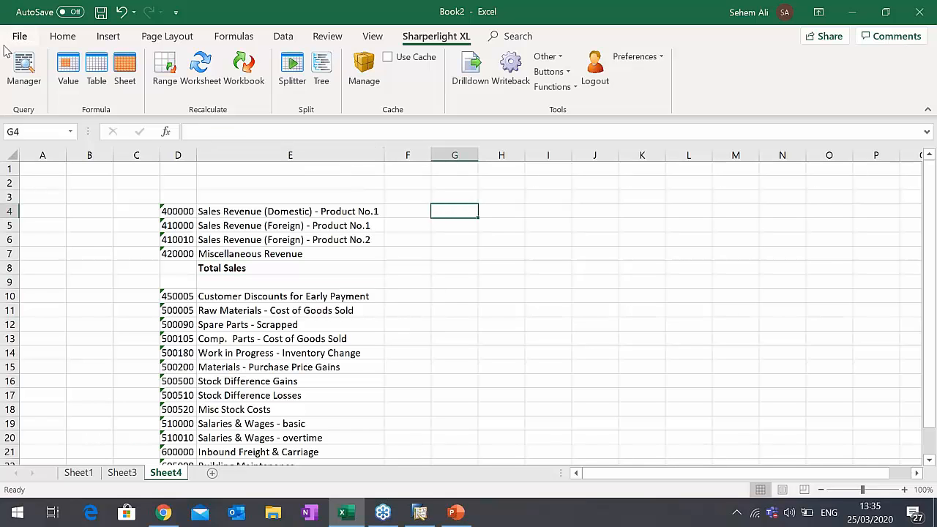
{"action": "left_click", "coordinate": [66, 79]}
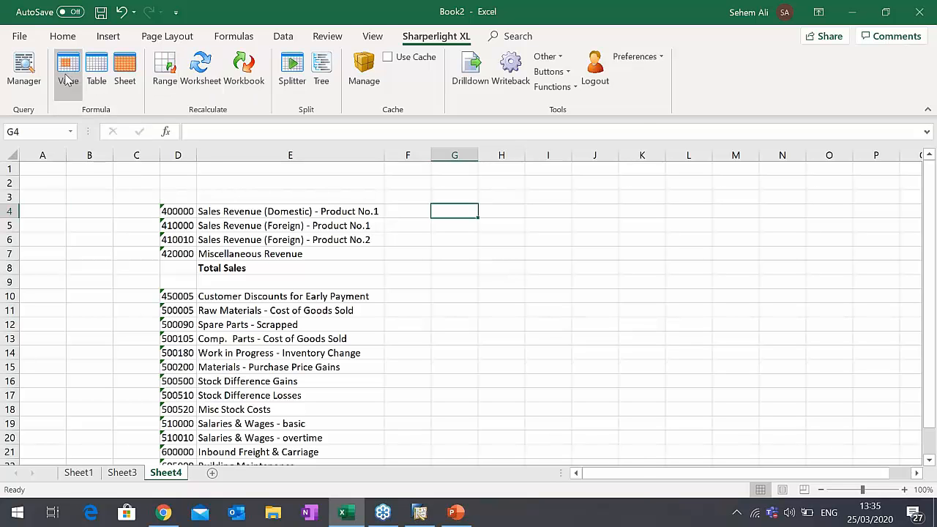
{"action": "left_click_drag", "start_coordinate": [253, 69], "coordinate": [582, 59]}
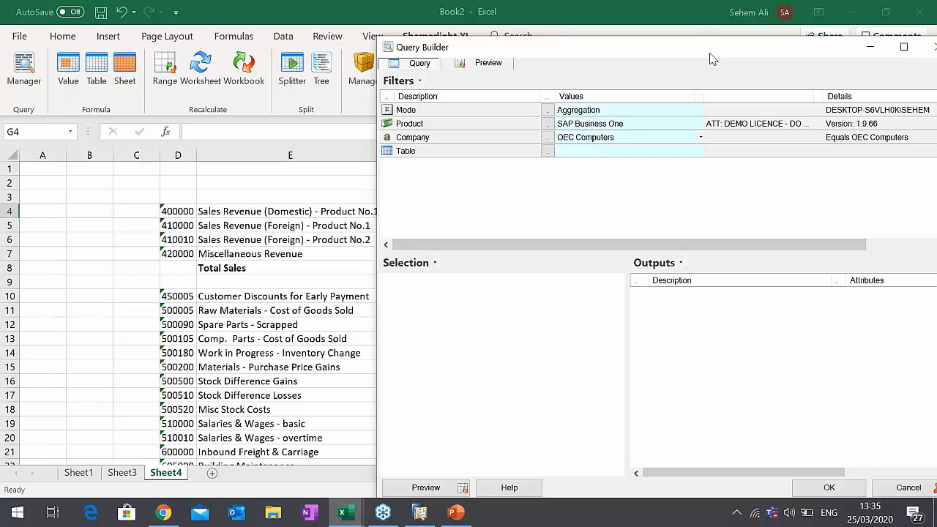
{"action": "left_click_drag", "start_coordinate": [710, 54], "coordinate": [672, 49]}
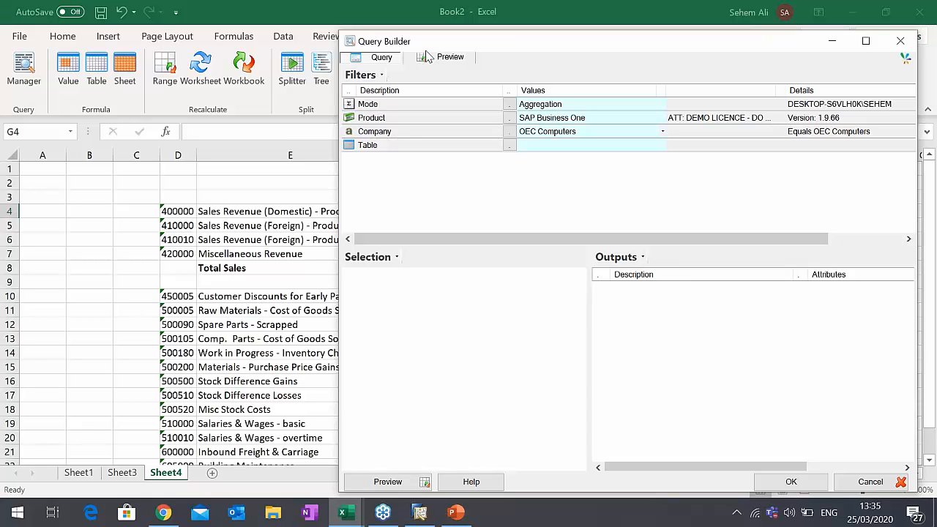
{"action": "left_click", "coordinate": [513, 133]}
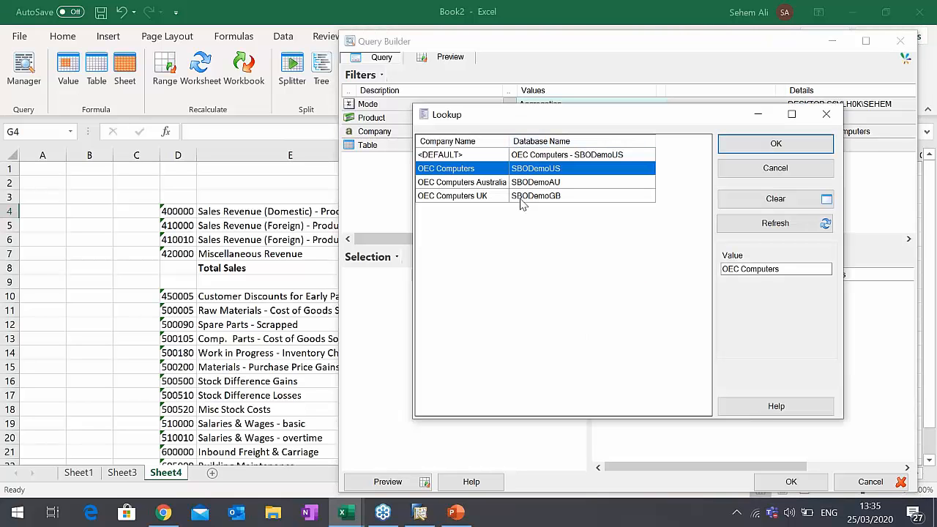
{"action": "double_click", "coordinate": [519, 200]}
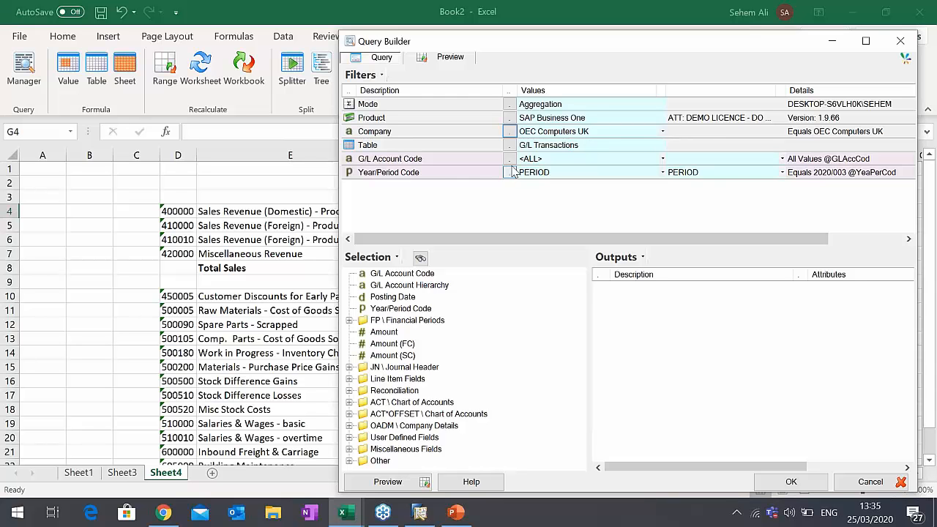
- Link the query's G/L Account Code filter to the account code in cell D4, as =$D4
{"action": "left_click", "coordinate": [535, 160]}
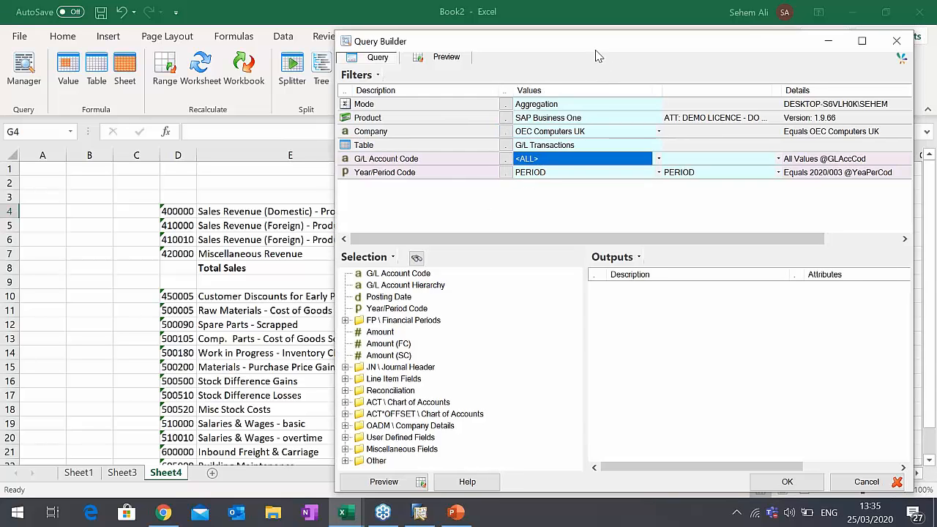
{"action": "left_click_drag", "start_coordinate": [597, 57], "coordinate": [631, 58]}
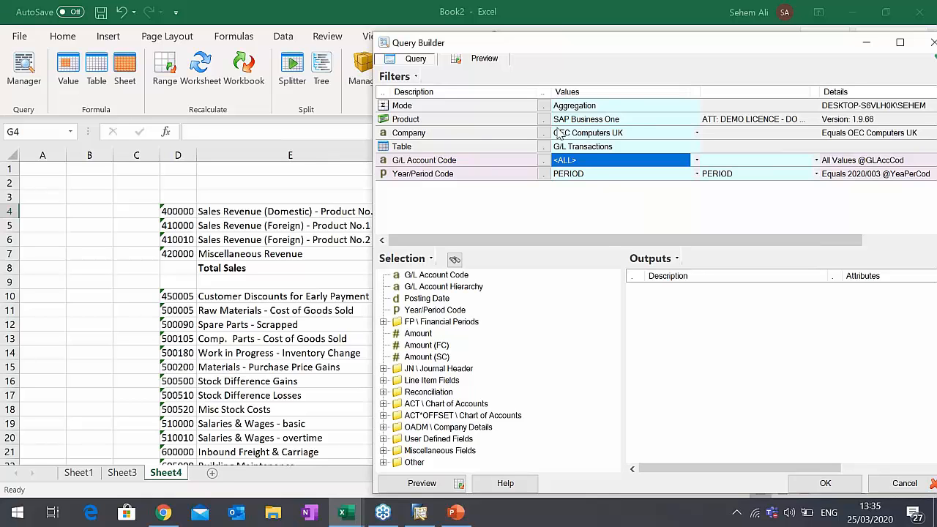
{"action": "left_click", "coordinate": [170, 208]}
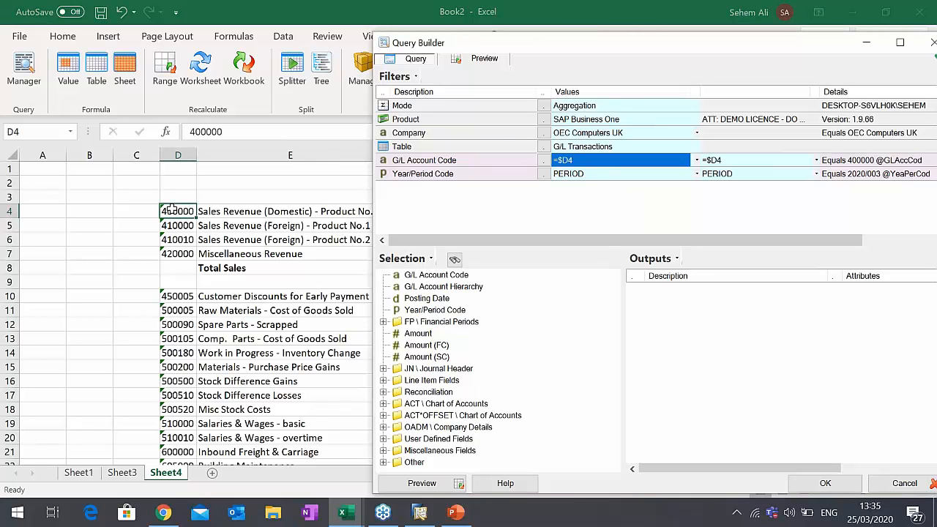
- Set the Year/Period Code filter to all periods and add Amount as the query's output
{"action": "left_click", "coordinate": [599, 183]}
{"action": "left_click", "coordinate": [544, 176]}
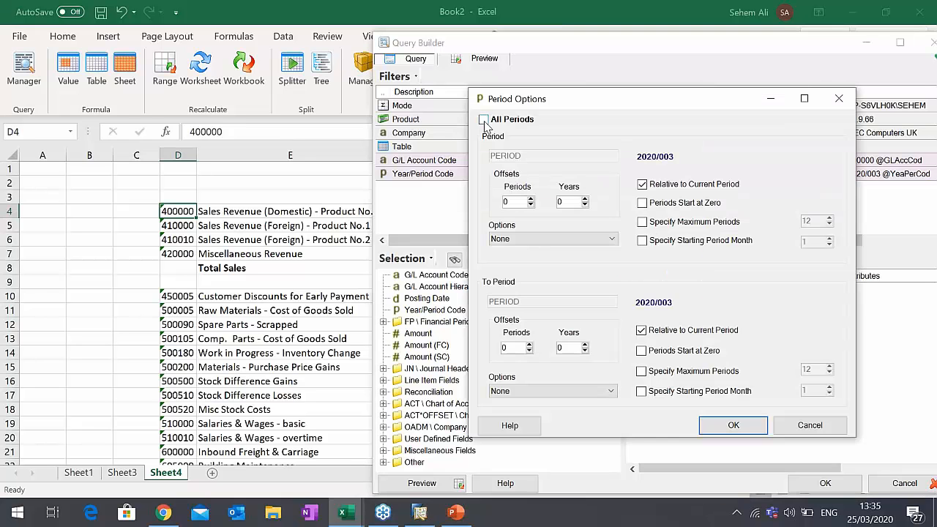
{"action": "left_click", "coordinate": [484, 119]}
{"action": "left_click", "coordinate": [757, 432]}
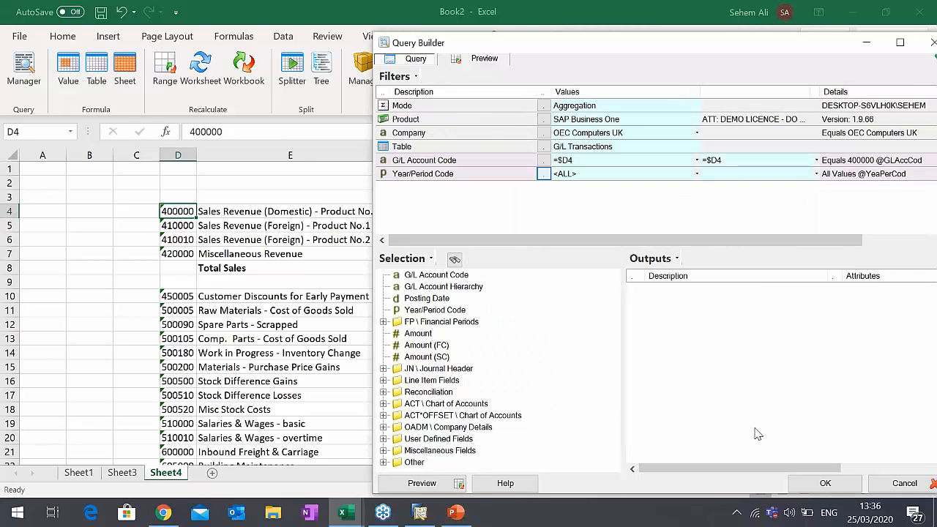
{"action": "left_click_drag", "start_coordinate": [724, 57], "coordinate": [478, 59]}
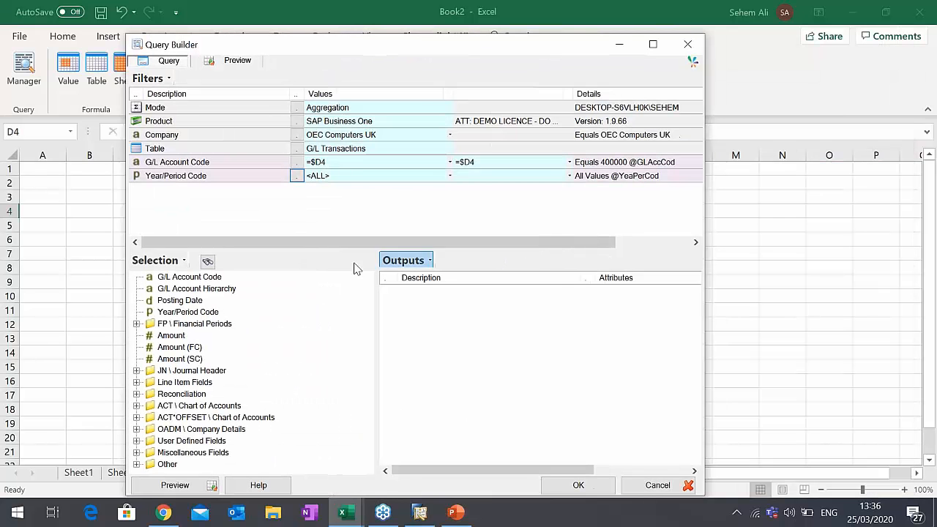
{"action": "left_click_drag", "start_coordinate": [170, 338], "coordinate": [492, 341]}
{"action": "left_click", "coordinate": [175, 347]}
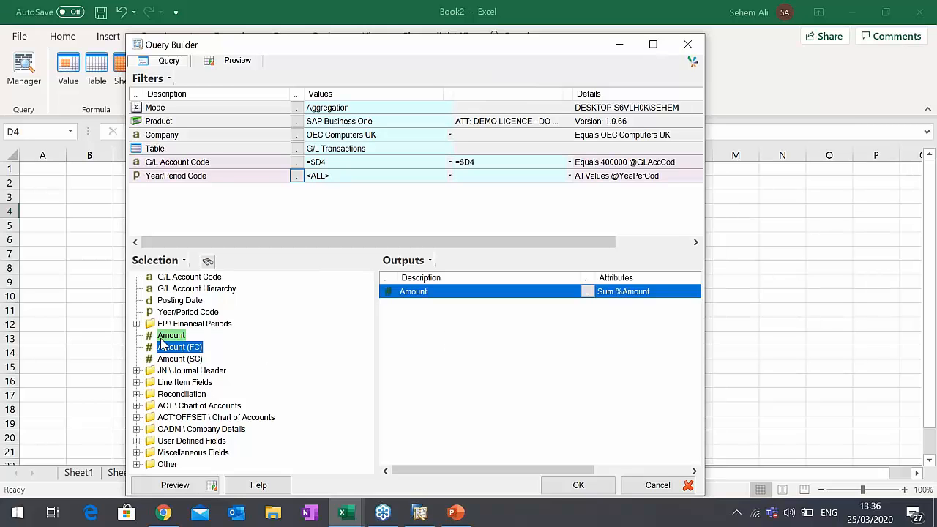
{"action": "left_click", "coordinate": [176, 360]}
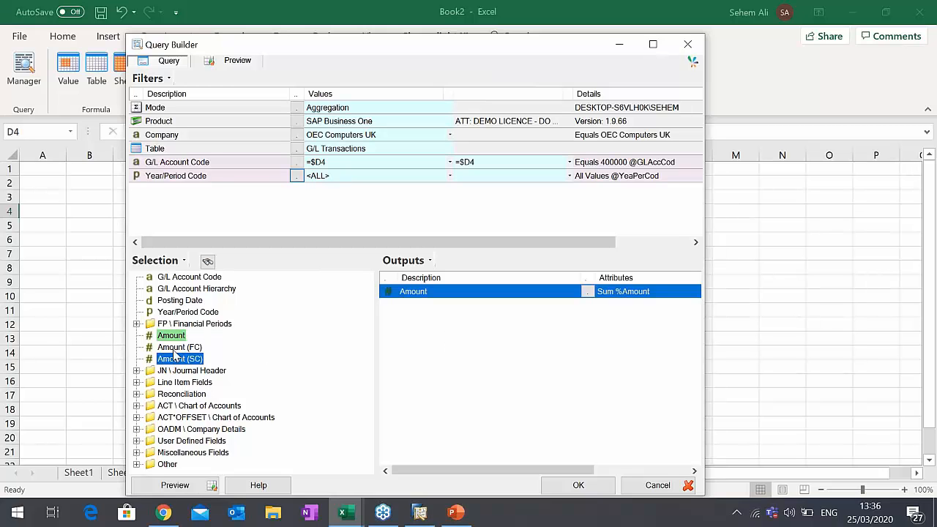
{"action": "left_click", "coordinate": [173, 350]}
{"action": "left_click", "coordinate": [171, 338]}
{"action": "left_click", "coordinate": [165, 349]}
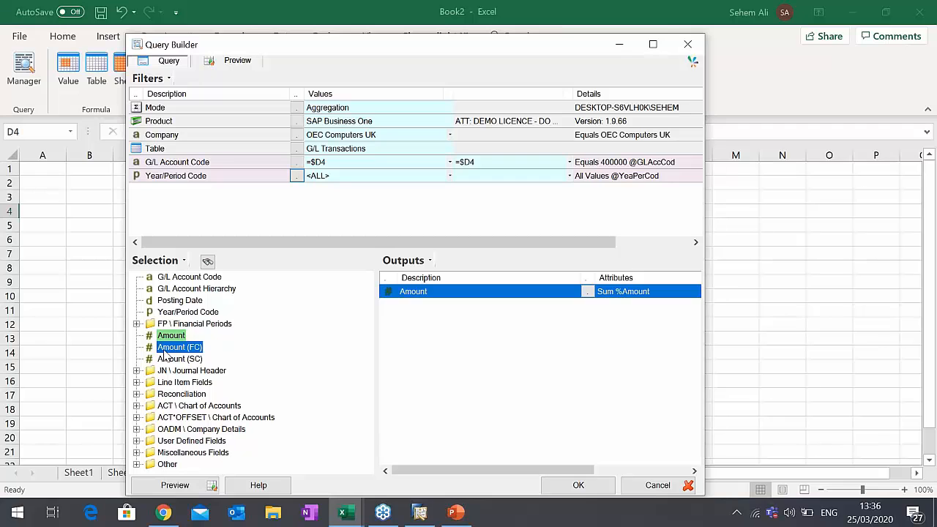
{"action": "left_click", "coordinate": [167, 373]}
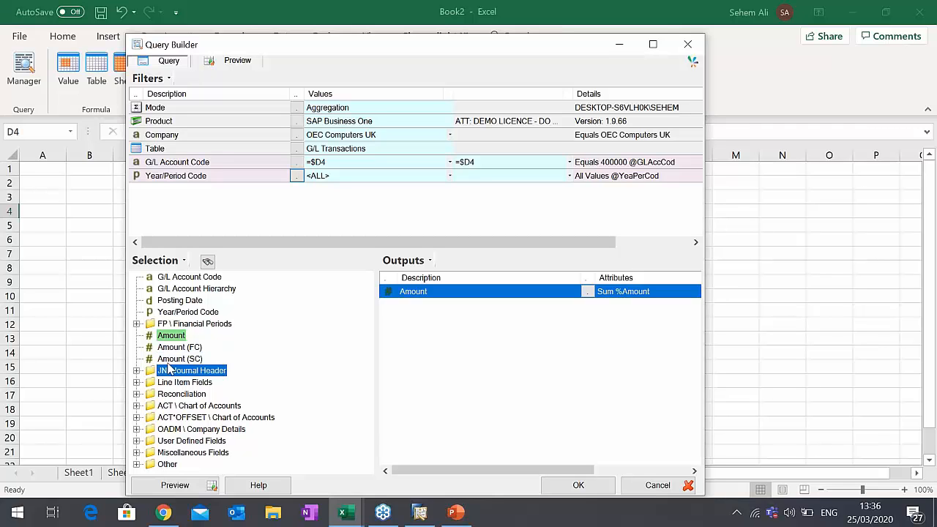
{"action": "left_click", "coordinate": [169, 360]}
{"action": "left_click", "coordinate": [174, 350]}
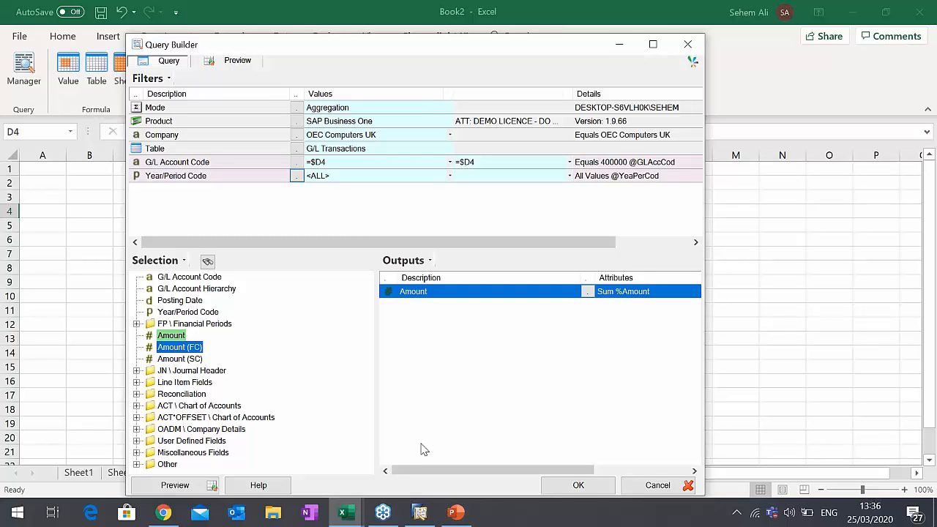
- Accept the query under the name Amount to insert its value formula in G4
{"action": "left_click", "coordinate": [572, 489]}
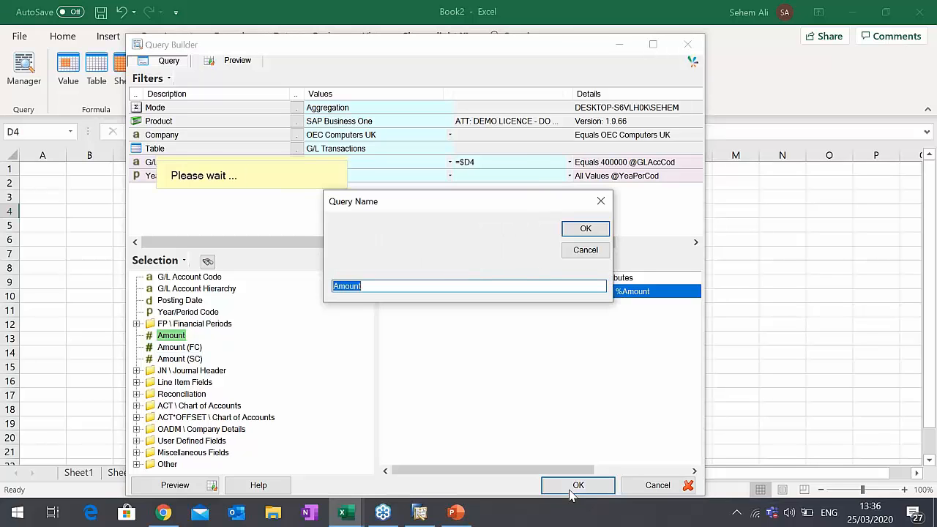
{"action": "left_click", "coordinate": [585, 229]}
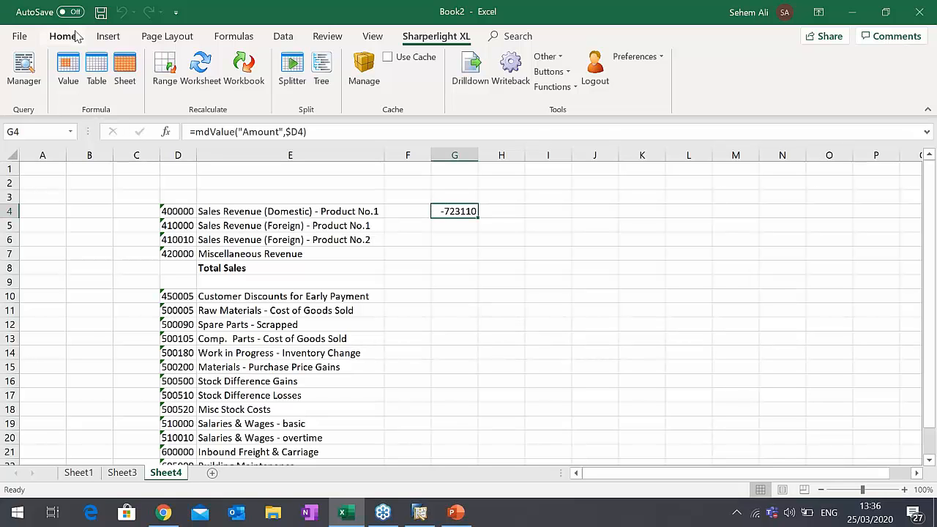
- Format G4 as a number with two decimals and a thousands separator
{"action": "right_click", "coordinate": [462, 211]}
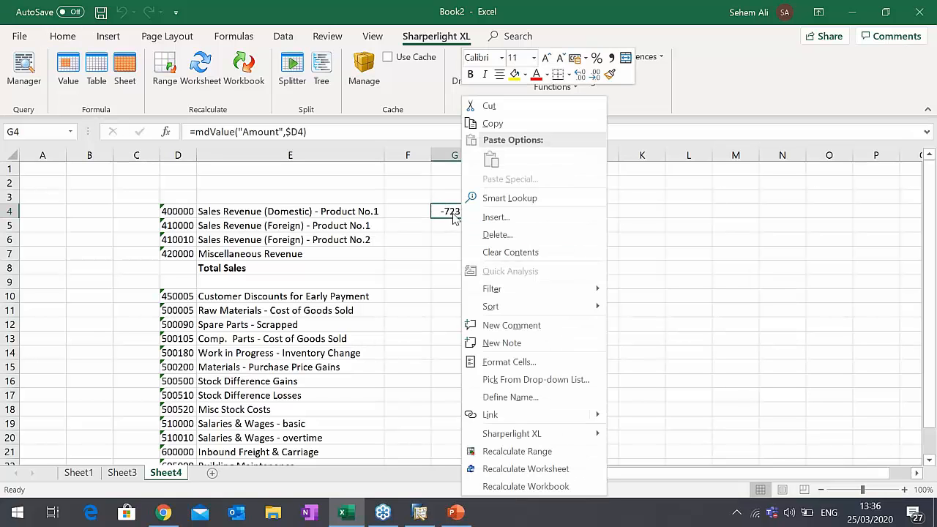
{"action": "left_click", "coordinate": [515, 362]}
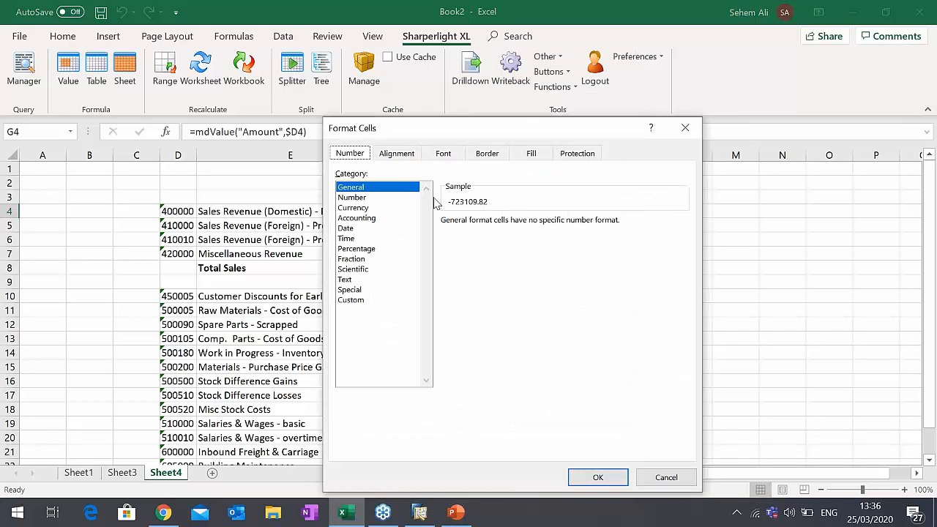
{"action": "left_click", "coordinate": [368, 199]}
{"action": "left_click", "coordinate": [463, 246]}
{"action": "left_click", "coordinate": [613, 473]}
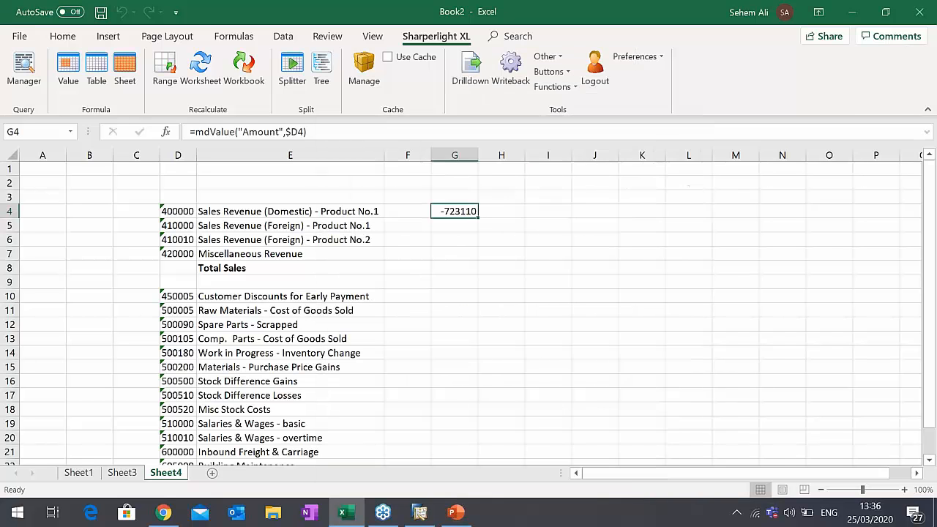
- Fill the Amount formula from G4 down to G7 for the remaining revenue accounts
{"action": "left_click", "coordinate": [464, 225]}
{"action": "left_click", "coordinate": [469, 213]}
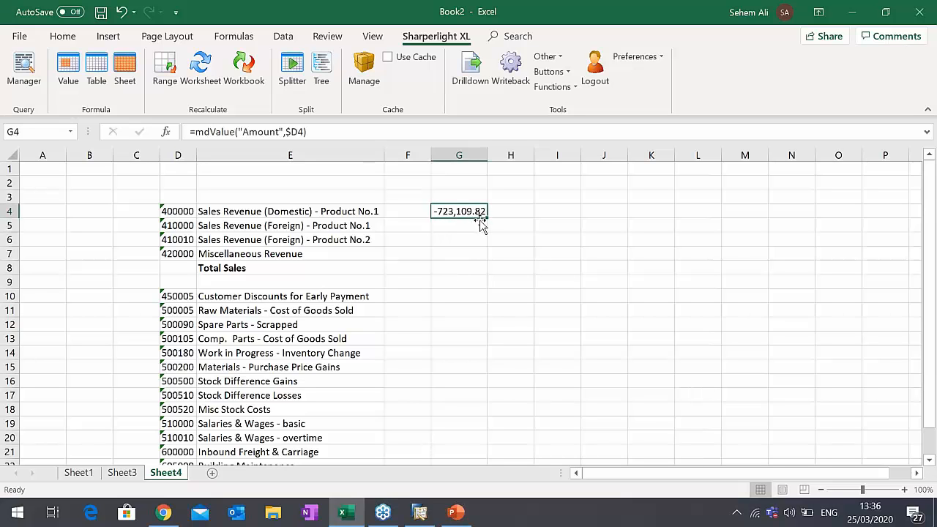
{"action": "scroll", "coordinate": [227, 330], "scroll_direction": "down", "scroll_amount": 1}
{"action": "scroll", "coordinate": [223, 337], "scroll_direction": "up", "scroll_amount": 1}
{"action": "left_click_drag", "start_coordinate": [488, 216], "coordinate": [486, 256]}
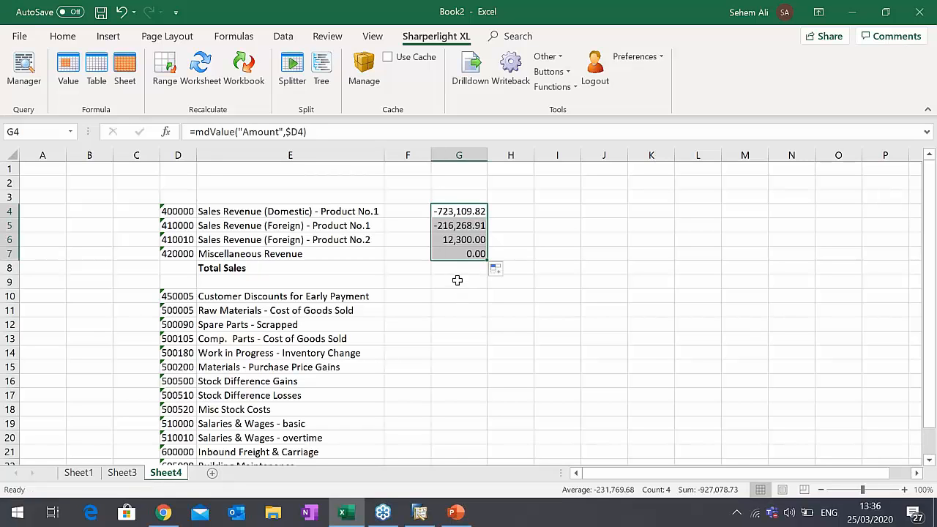
{"action": "left_click", "coordinate": [460, 277]}
{"action": "left_click", "coordinate": [464, 236]}
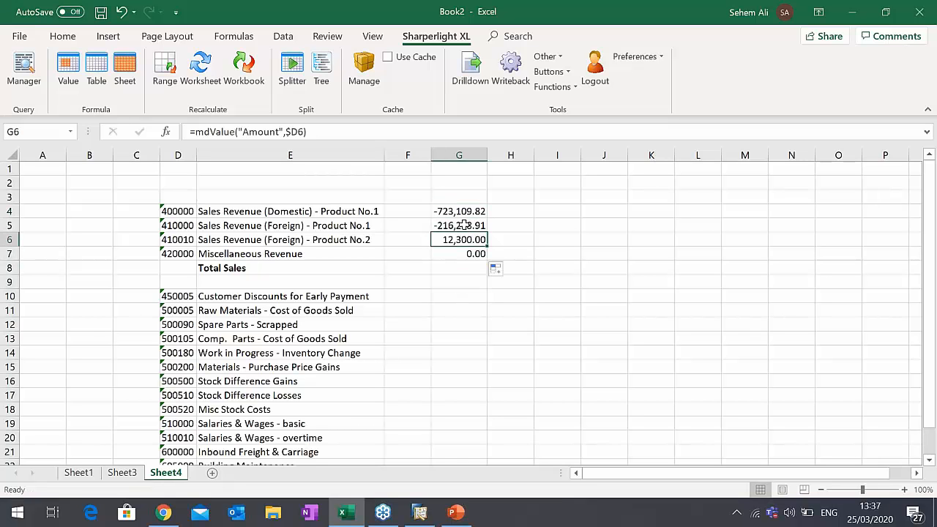
{"action": "left_click", "coordinate": [463, 225]}
{"action": "left_click", "coordinate": [453, 211]}
{"action": "left_click", "coordinate": [453, 227]}
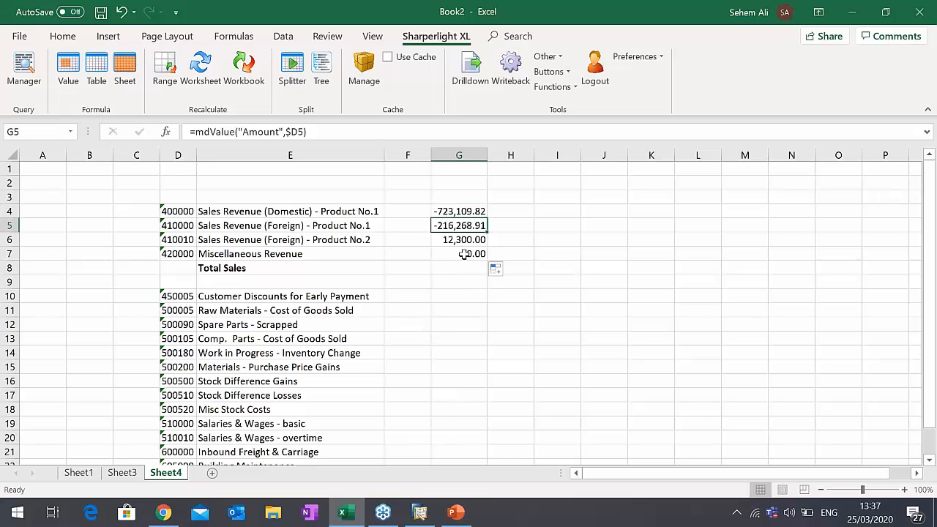
- Open the drill-through setup for the Amount output of G4's query, auto-naming the parent outputs
{"action": "double_click", "coordinate": [464, 211]}
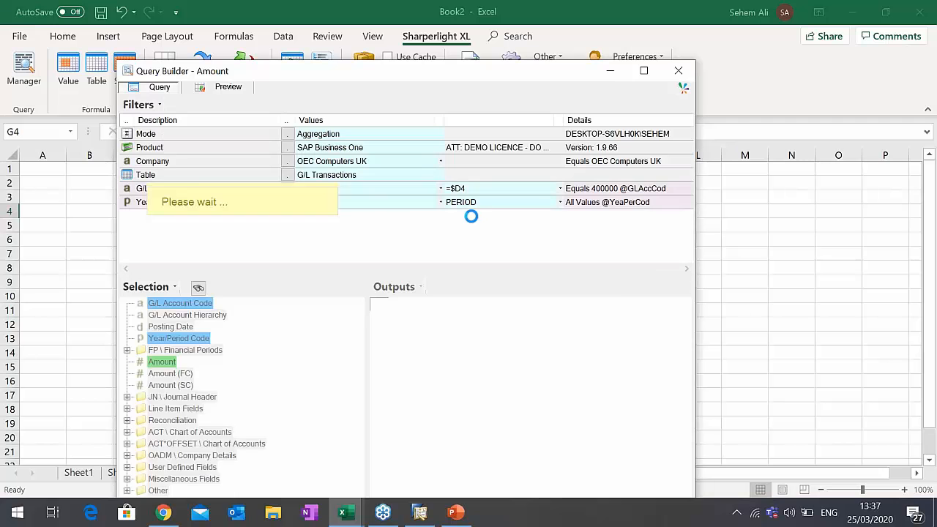
{"action": "right_click", "coordinate": [557, 327]}
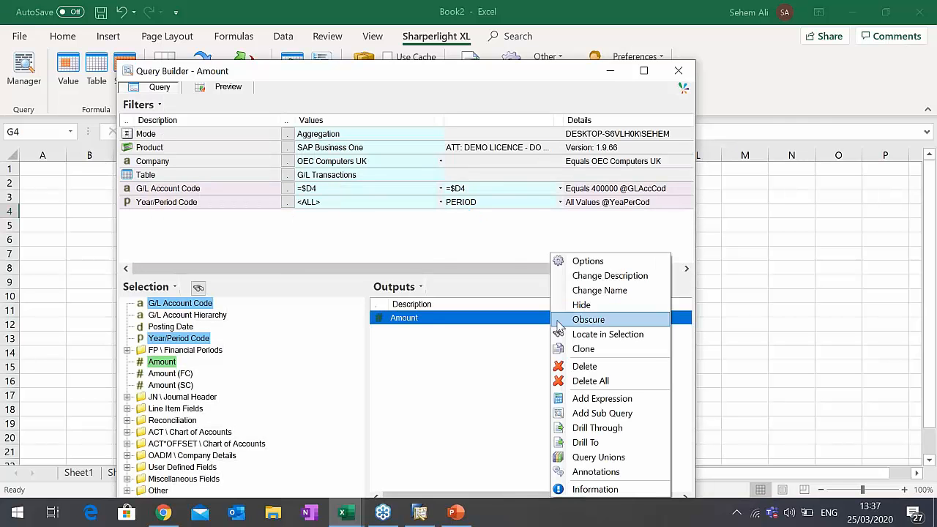
{"action": "left_click", "coordinate": [598, 429]}
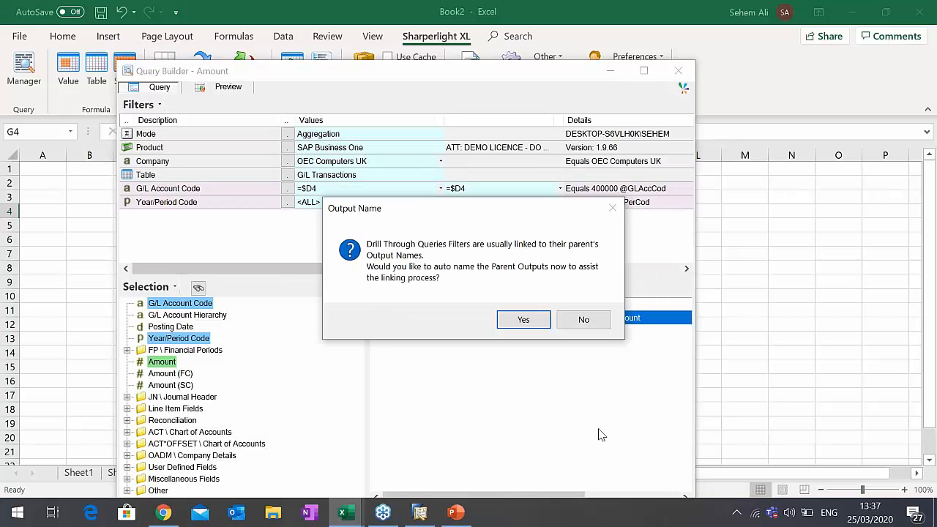
{"action": "left_click", "coordinate": [522, 320]}
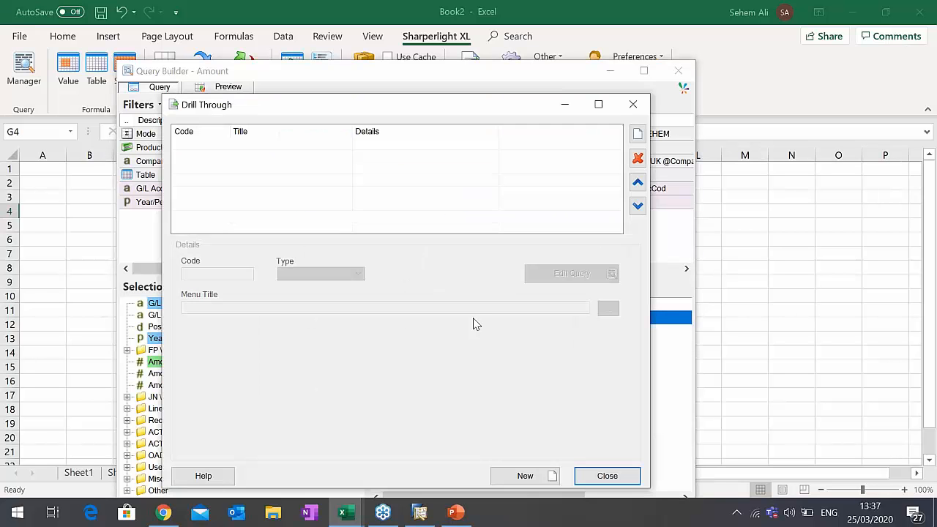
- Add a drill-through of type Query with the menu title View Account Details
{"action": "left_click", "coordinate": [638, 134]}
{"action": "triple_click", "coordinate": [270, 308]}
{"action": "type", "text": "View "}
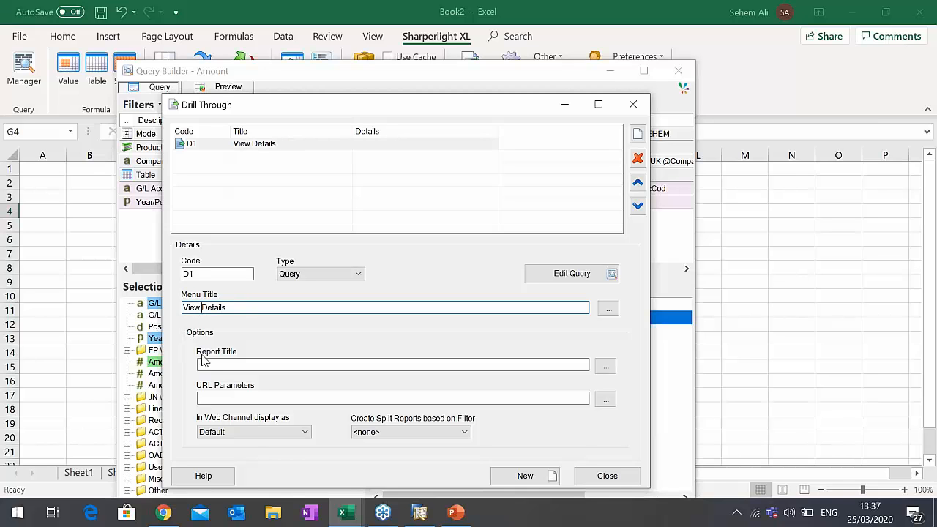
{"action": "type", "text": "Account"}
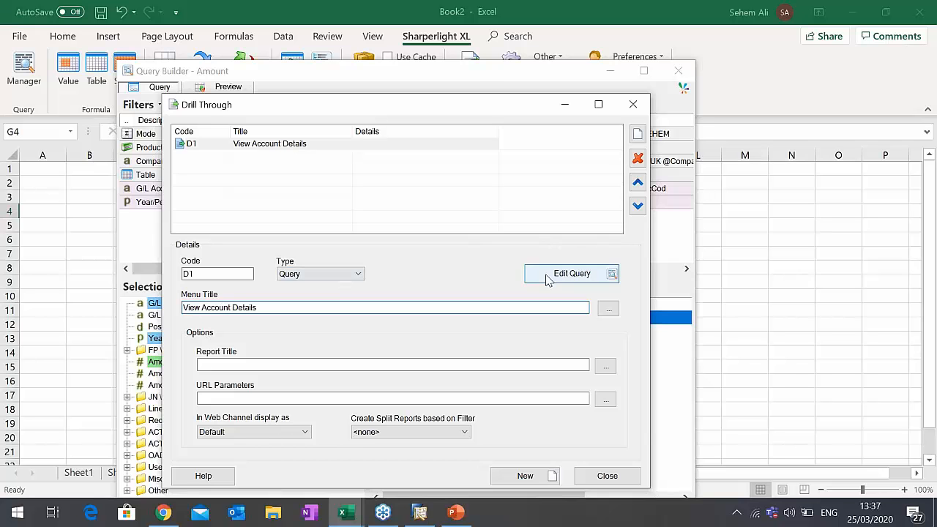
- Edit the View Account Details drill-through query and set its mode to Detailed Report
{"action": "left_click", "coordinate": [551, 274]}
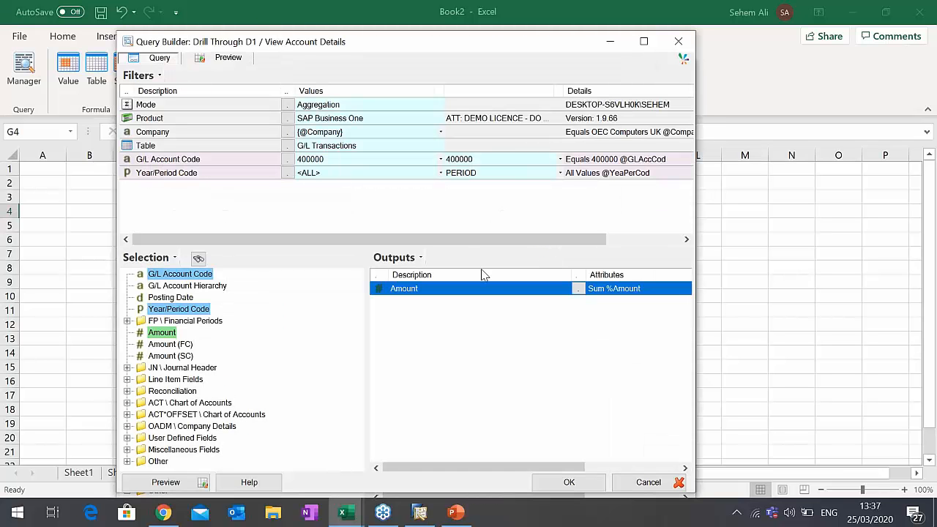
{"action": "left_click", "coordinate": [288, 105]}
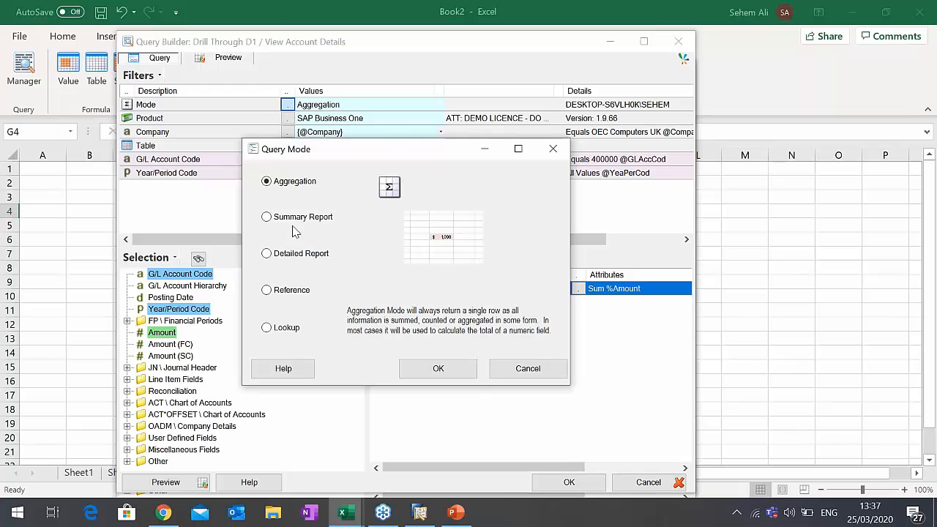
{"action": "left_click", "coordinate": [279, 255]}
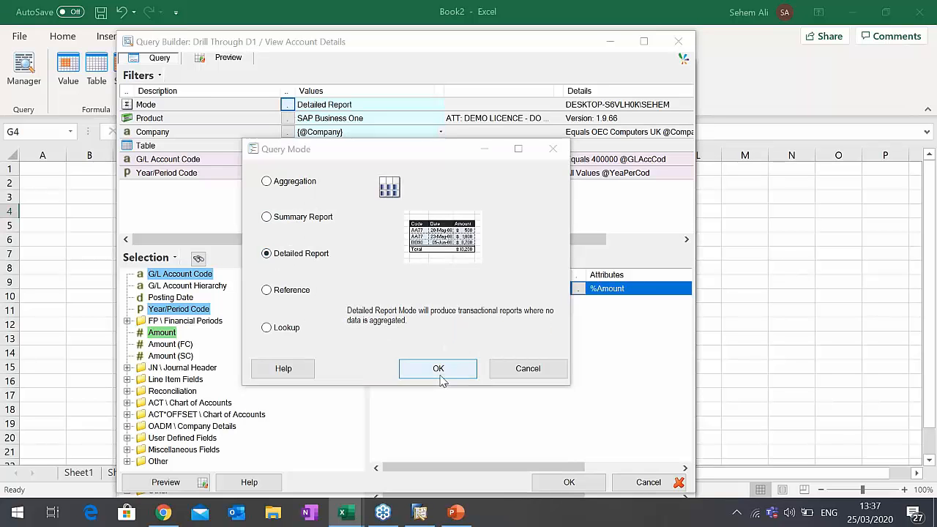
{"action": "left_click", "coordinate": [439, 374]}
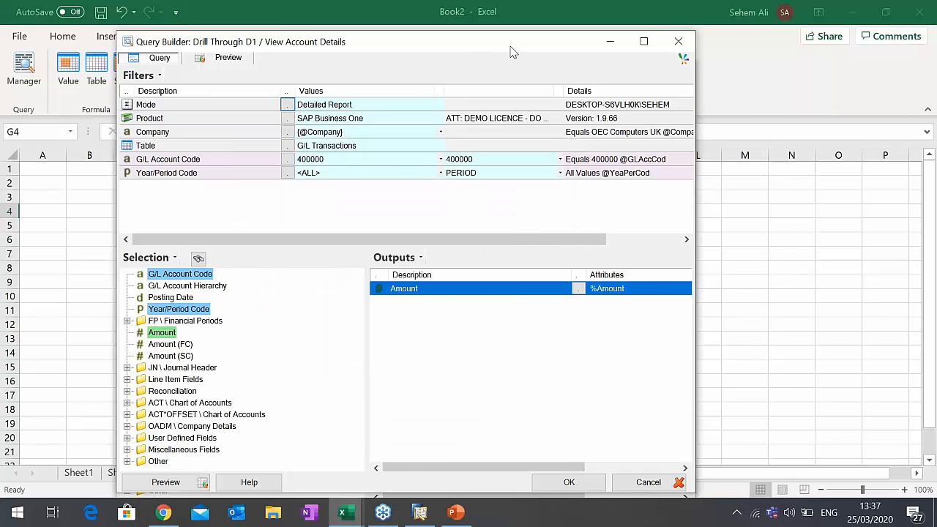
{"action": "left_click_drag", "start_coordinate": [492, 54], "coordinate": [654, 56]}
{"action": "left_click", "coordinate": [603, 162]}
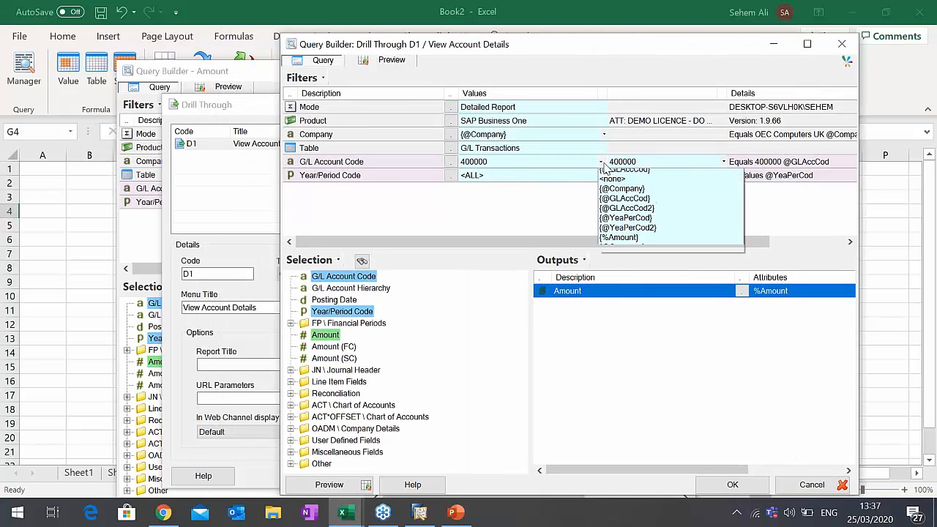
{"action": "left_click", "coordinate": [622, 174]}
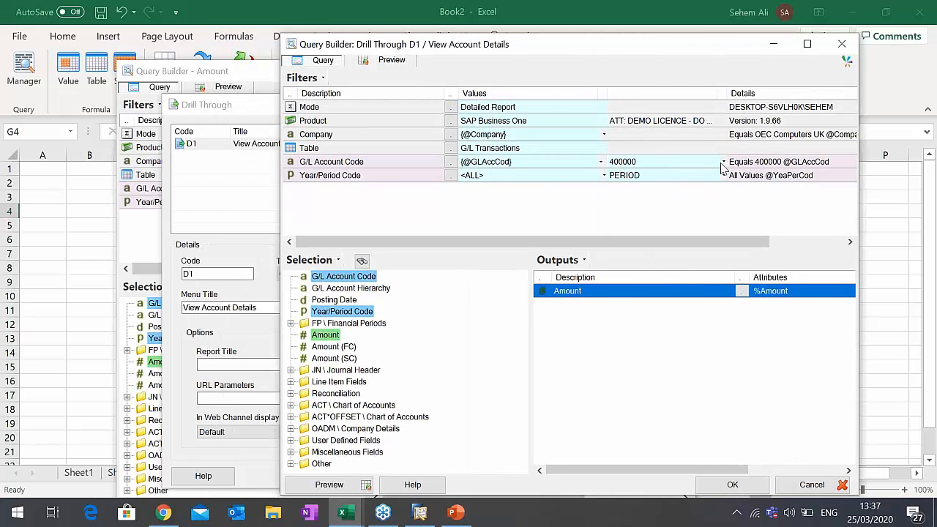
{"action": "left_click", "coordinate": [723, 162]}
{"action": "left_click", "coordinate": [754, 194]}
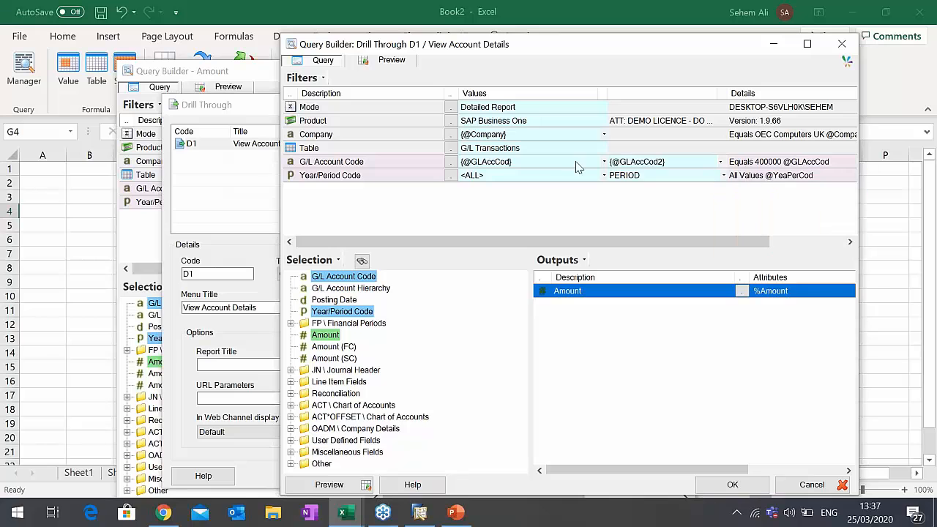
{"action": "left_click", "coordinate": [608, 176]}
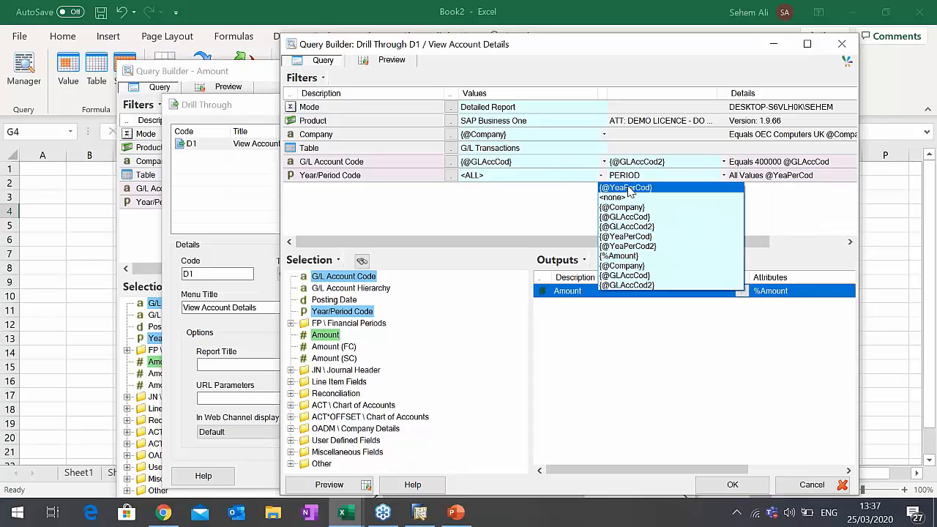
{"action": "left_click", "coordinate": [628, 188]}
{"action": "left_click", "coordinate": [724, 176]}
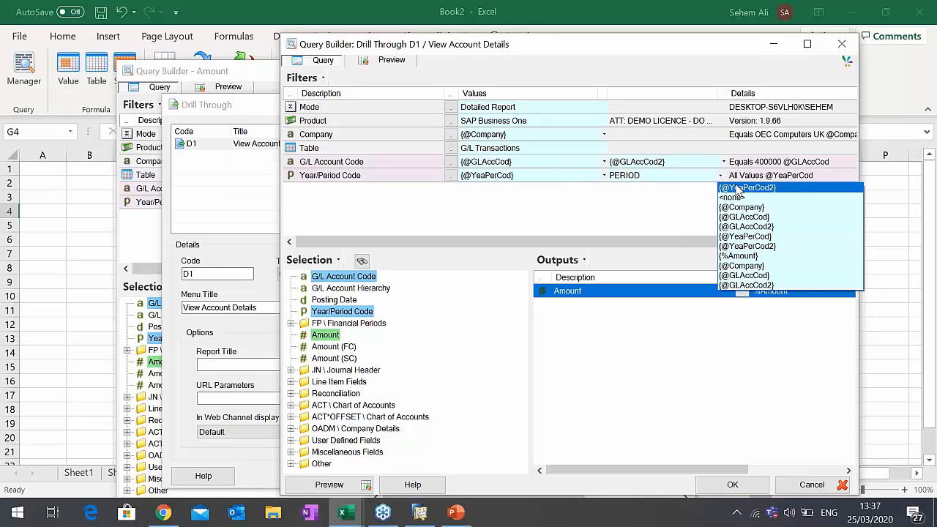
{"action": "left_click", "coordinate": [755, 187]}
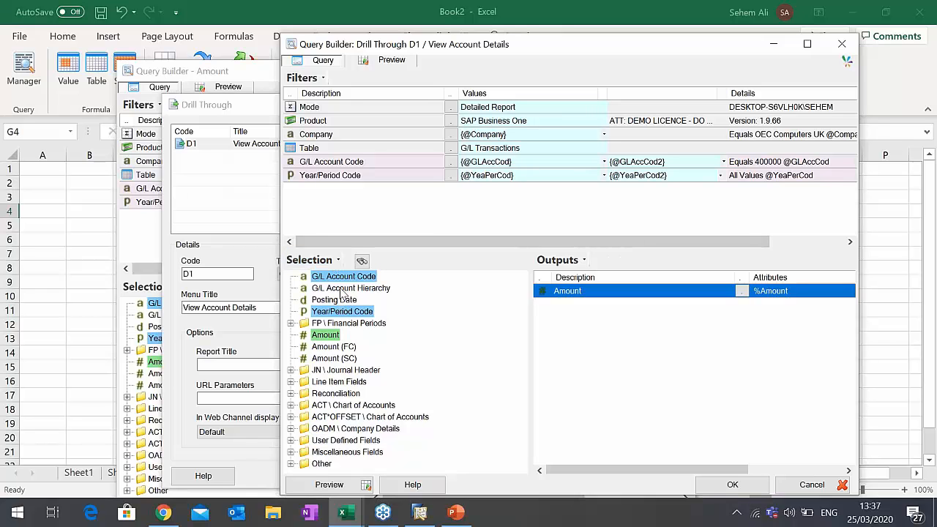
- Add G/L Account Code and the Chart of Accounts' Account Name as outputs ahead of Amount
{"action": "left_click_drag", "start_coordinate": [355, 282], "coordinate": [582, 297]}
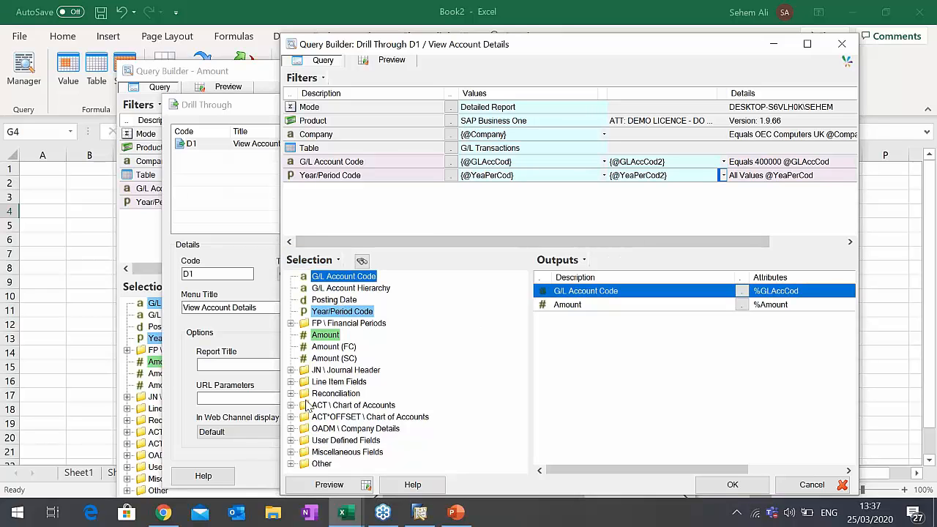
{"action": "left_click", "coordinate": [328, 405]}
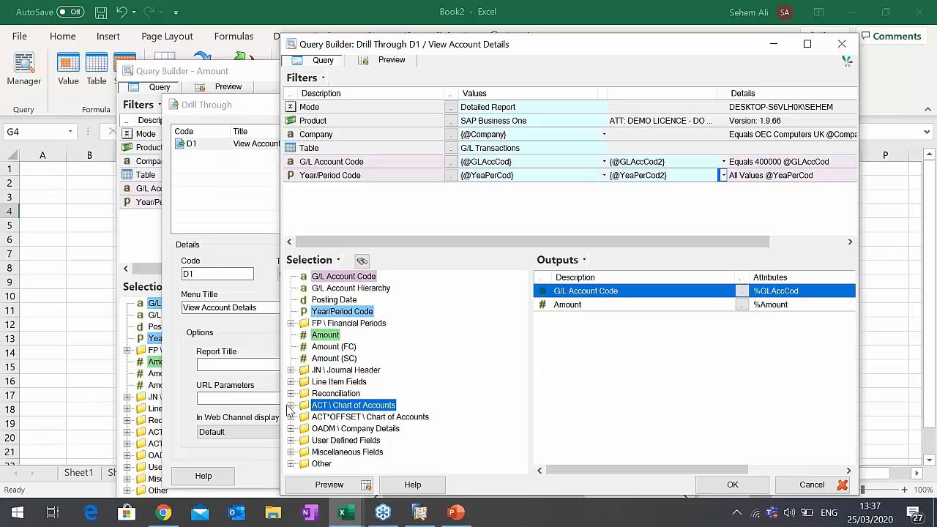
{"action": "left_click", "coordinate": [291, 405]}
{"action": "left_click", "coordinate": [352, 429]}
{"action": "left_click_drag", "start_coordinate": [358, 434], "coordinate": [557, 306]}
{"action": "left_click", "coordinate": [291, 405]}
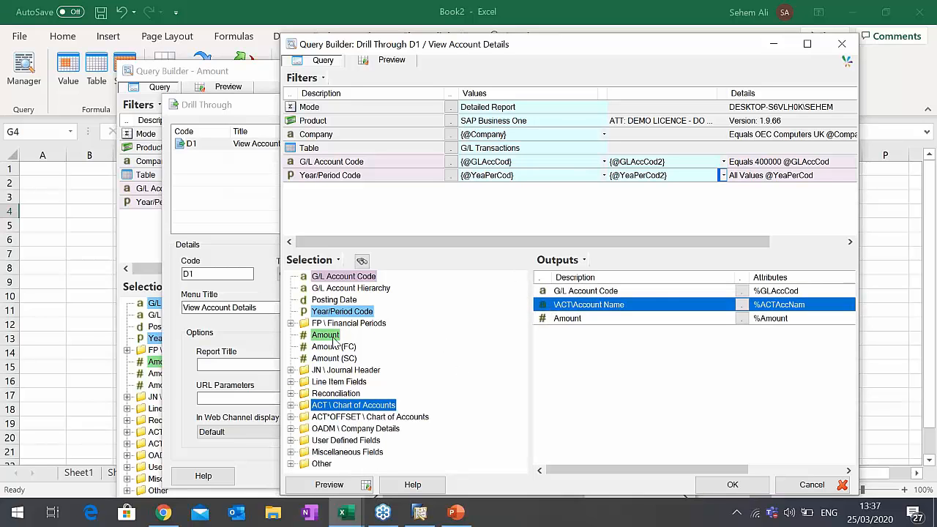
- Add Posting Date and Line Item Remarks as outputs between Account Name and Amount
{"action": "left_click_drag", "start_coordinate": [337, 301], "coordinate": [577, 321]}
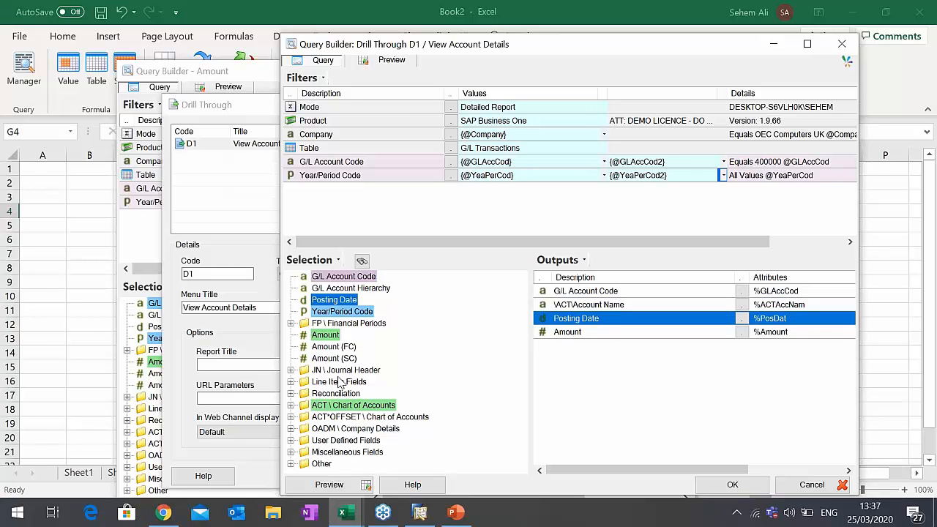
{"action": "left_click", "coordinate": [292, 383]}
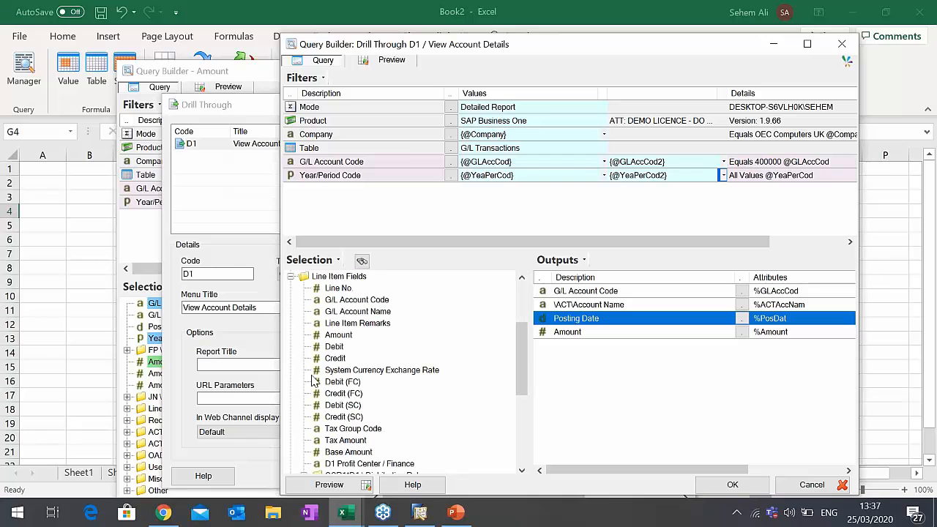
{"action": "left_click_drag", "start_coordinate": [358, 324], "coordinate": [586, 333]}
- Add the line item fields Debit and Credit as outputs between Line Item Remarks and Amount
{"action": "scroll", "coordinate": [418, 373], "scroll_direction": "down", "scroll_amount": 3}
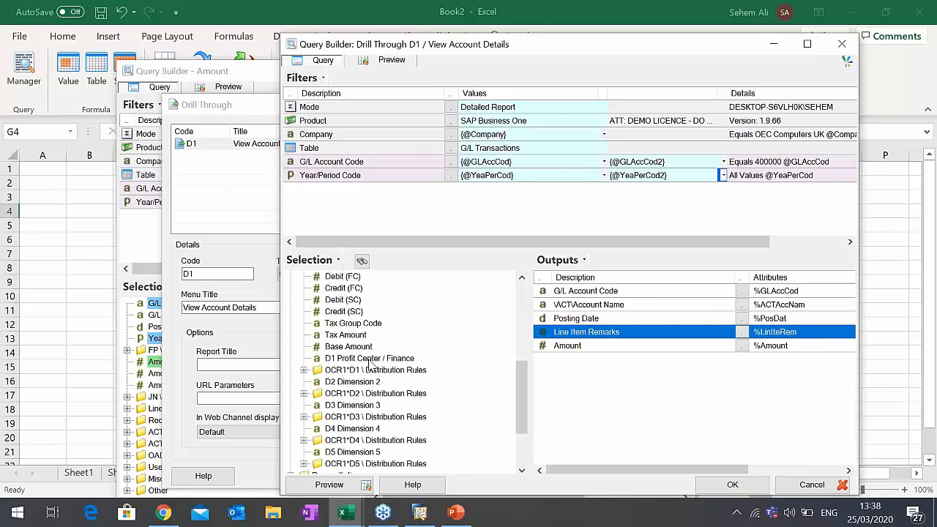
{"action": "left_click", "coordinate": [370, 359]}
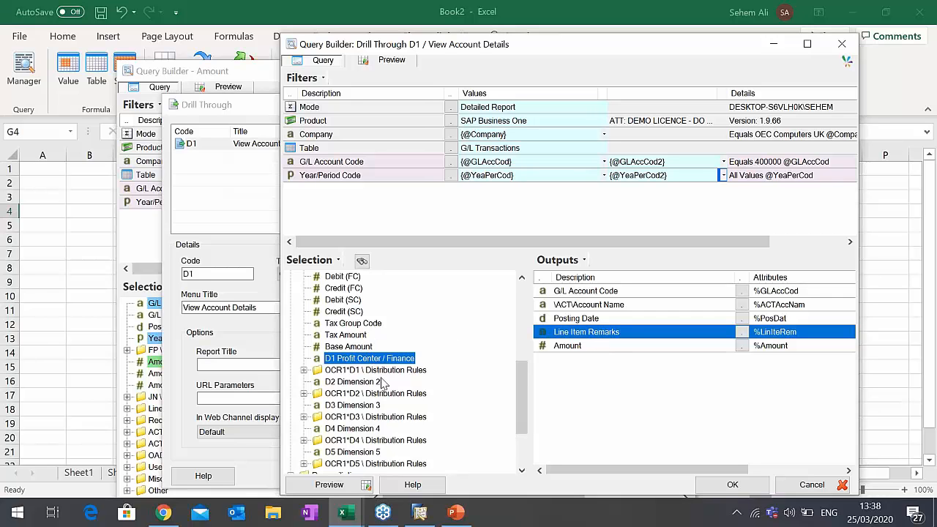
{"action": "scroll", "coordinate": [376, 337], "scroll_direction": "up", "scroll_amount": 2}
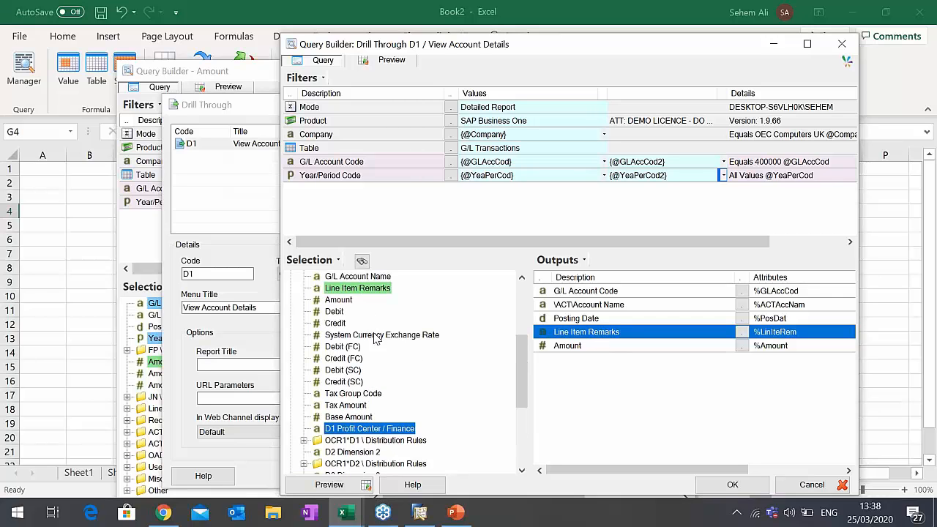
{"action": "left_click_drag", "start_coordinate": [333, 311], "coordinate": [575, 345]}
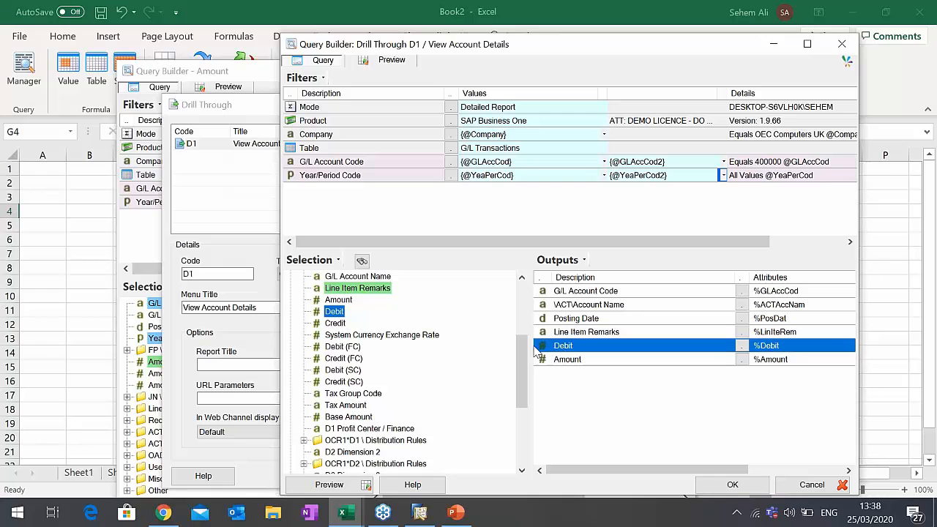
{"action": "left_click_drag", "start_coordinate": [337, 323], "coordinate": [558, 361]}
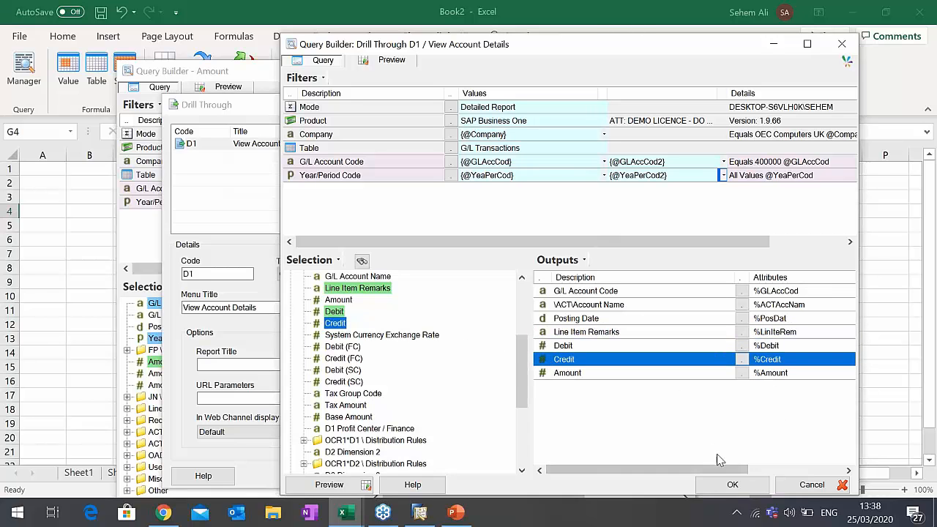
- Accept the drill-through query, close the drill-through setup and save the Amount query back to G4
{"action": "left_click", "coordinate": [730, 485]}
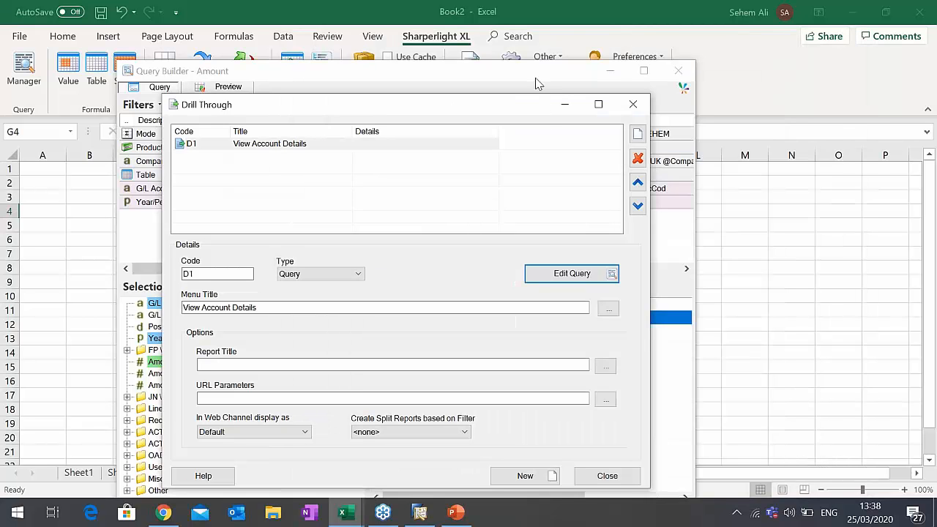
{"action": "left_click", "coordinate": [607, 477]}
{"action": "left_click_drag", "start_coordinate": [534, 58], "coordinate": [535, 5]}
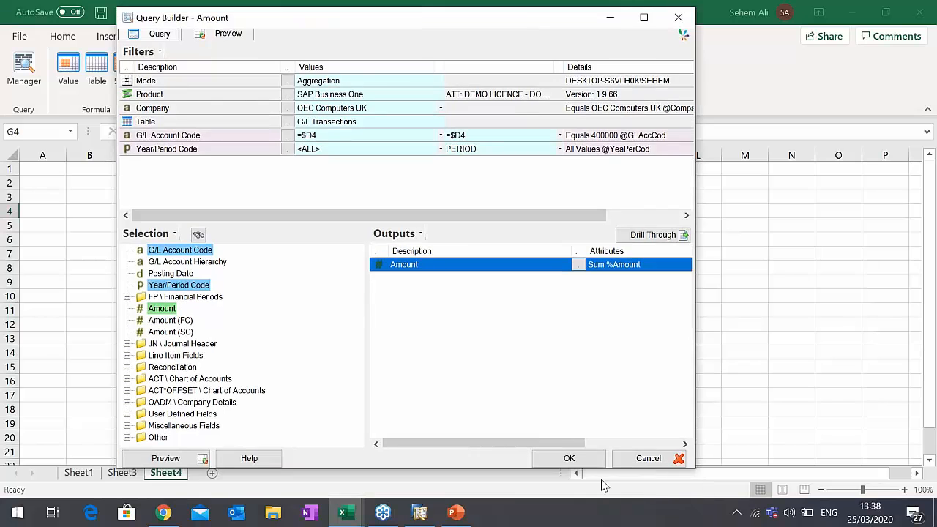
{"action": "left_click", "coordinate": [592, 458]}
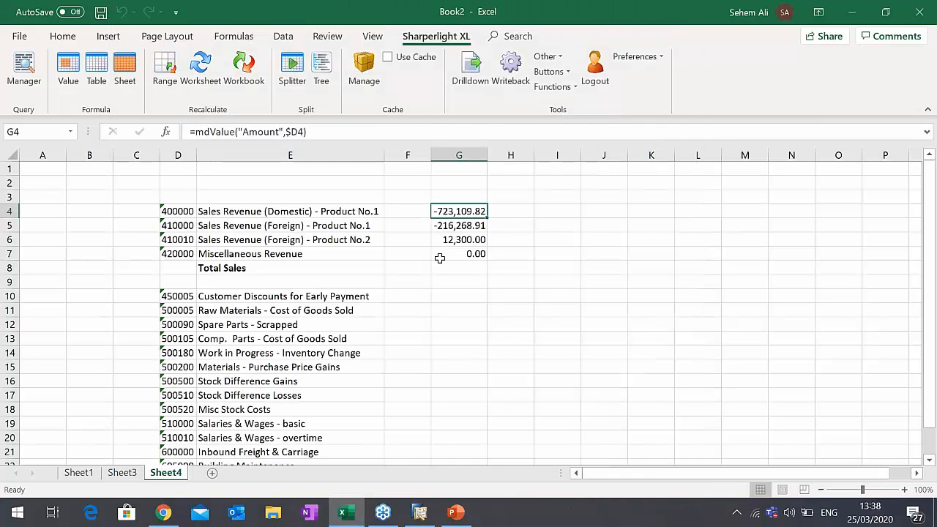
- Run the View Account Details drill-through on G6, view its transactions and close the results
{"action": "left_click", "coordinate": [461, 226]}
{"action": "left_click", "coordinate": [465, 241]}
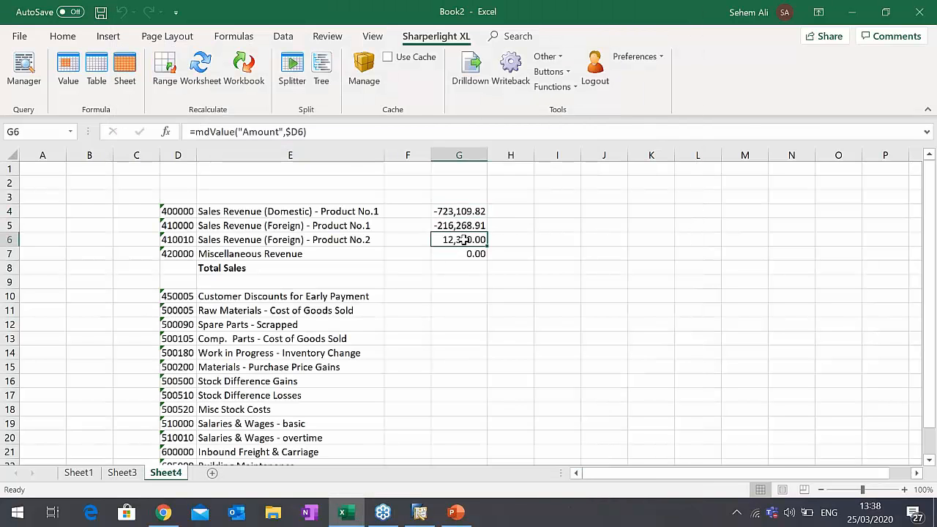
{"action": "left_click", "coordinate": [477, 93]}
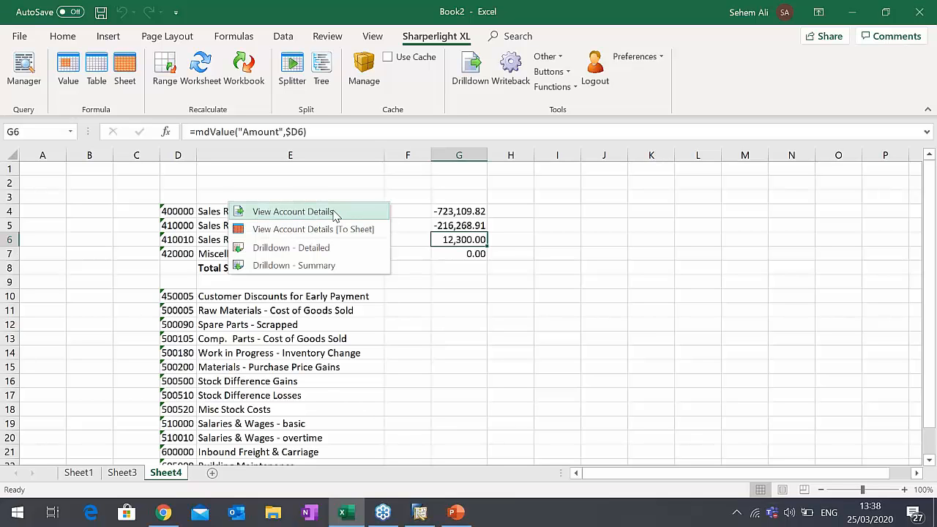
{"action": "left_click", "coordinate": [315, 211]}
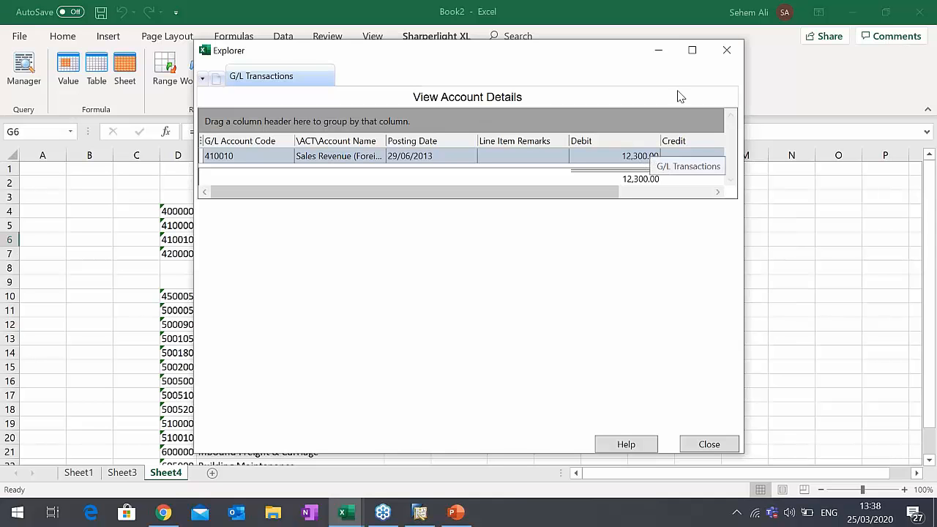
{"action": "left_click", "coordinate": [727, 50]}
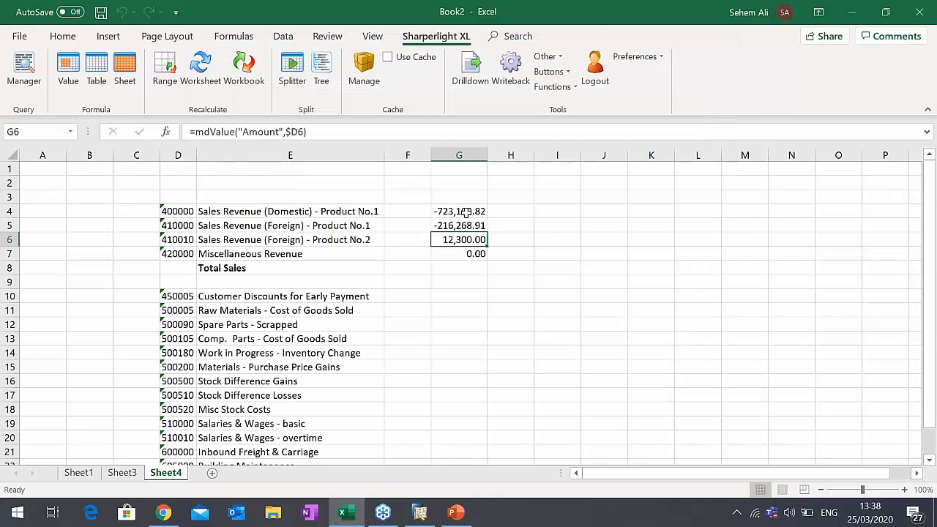
- Drill down on G4 with View Account Details [To Sheet] to output the account 400000 transactions to a new sheet
{"action": "left_click", "coordinate": [465, 211]}
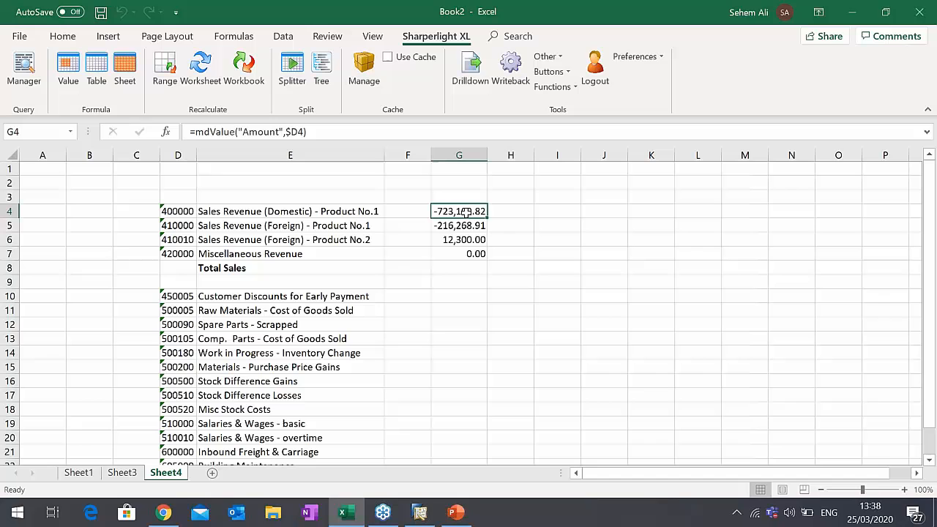
{"action": "left_click", "coordinate": [472, 80]}
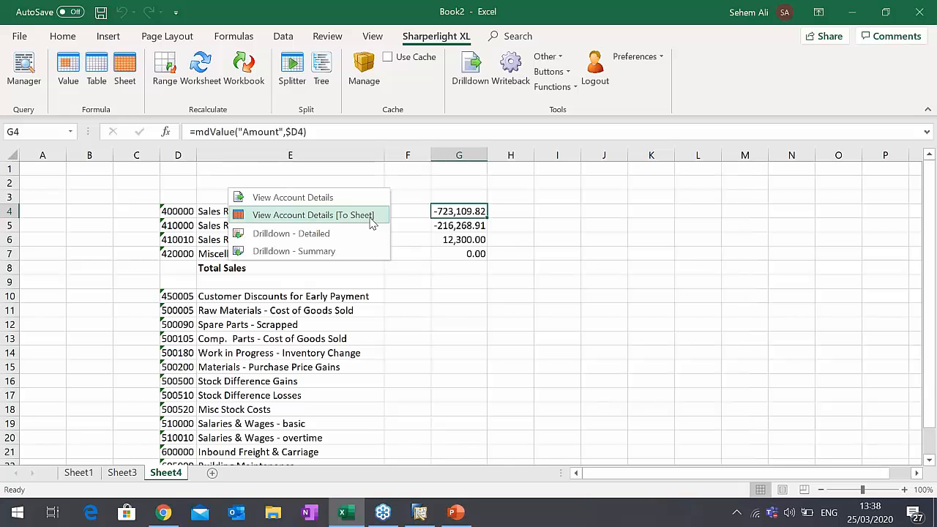
{"action": "left_click", "coordinate": [372, 216]}
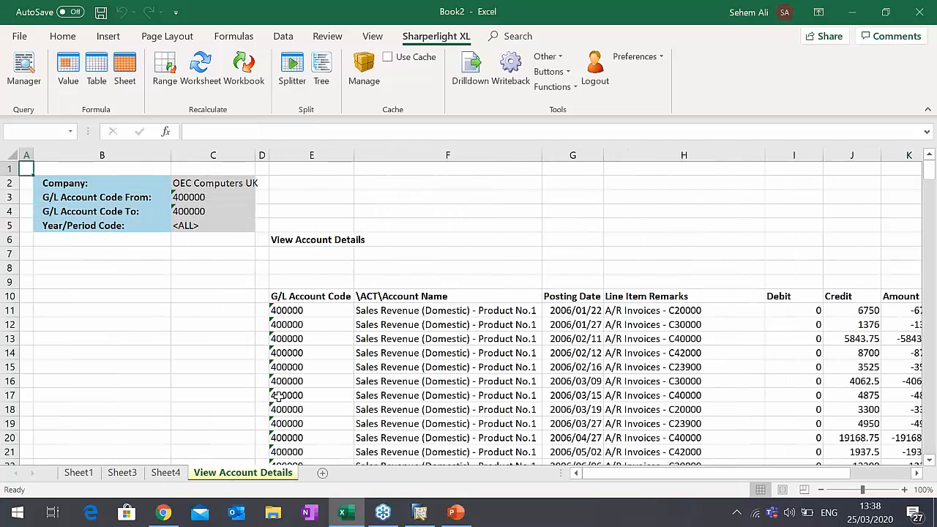
- Compare G4 on Sheet4 with the total of the Amount column at the end of the View Account Details sheet
{"action": "left_click", "coordinate": [166, 473]}
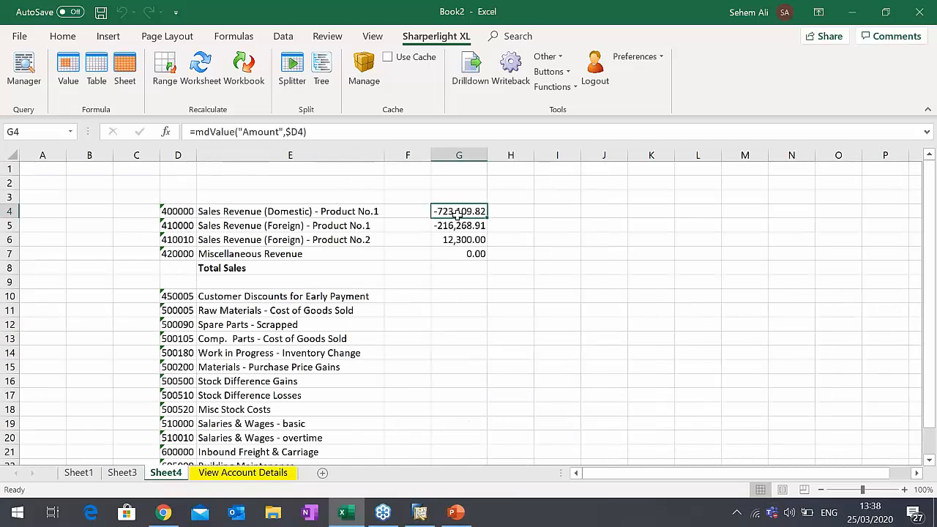
{"action": "left_click", "coordinate": [255, 473]}
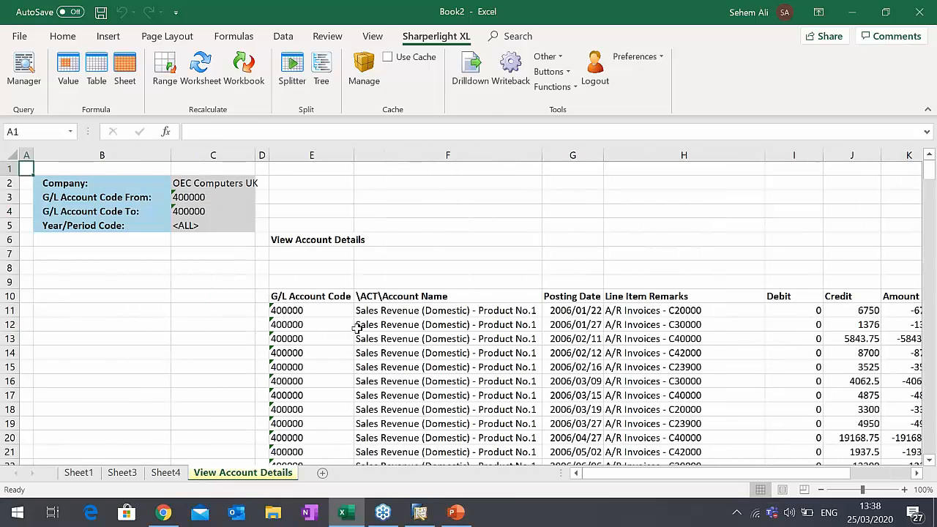
{"action": "left_click", "coordinate": [330, 323]}
{"action": "left_click_drag", "start_coordinate": [768, 474], "coordinate": [782, 476]}
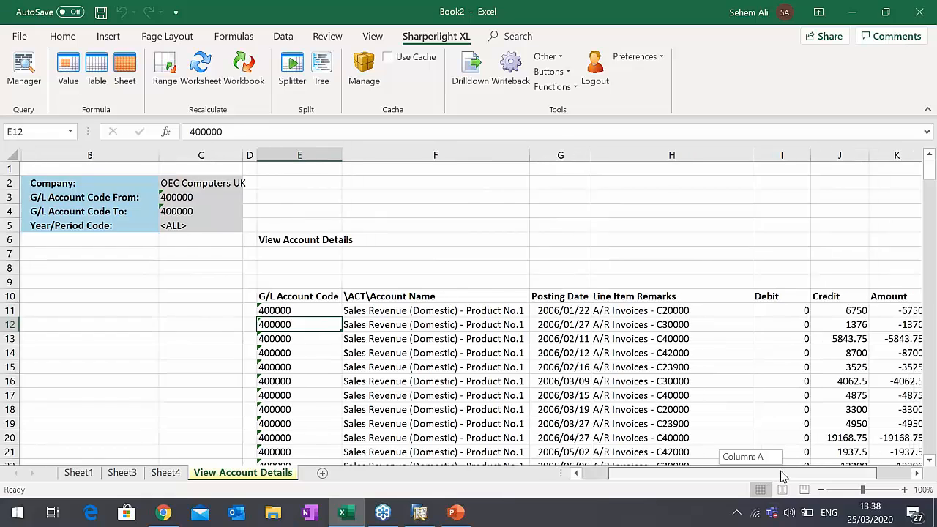
{"action": "scroll", "coordinate": [878, 393], "scroll_direction": "down", "scroll_amount": 18}
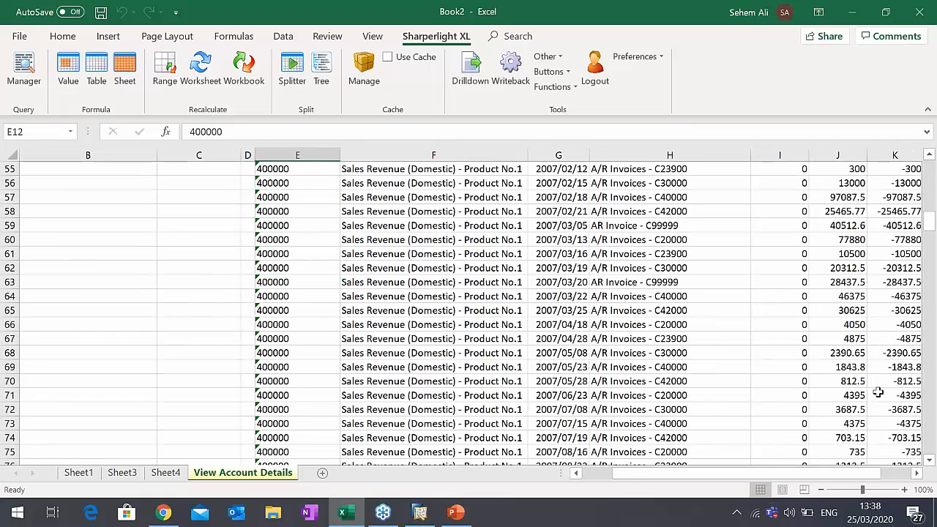
{"action": "scroll", "coordinate": [878, 393], "scroll_direction": "down", "scroll_amount": 7}
{"action": "left_click", "coordinate": [897, 354]}
{"action": "key", "text": "ctrl+shift+Down"}
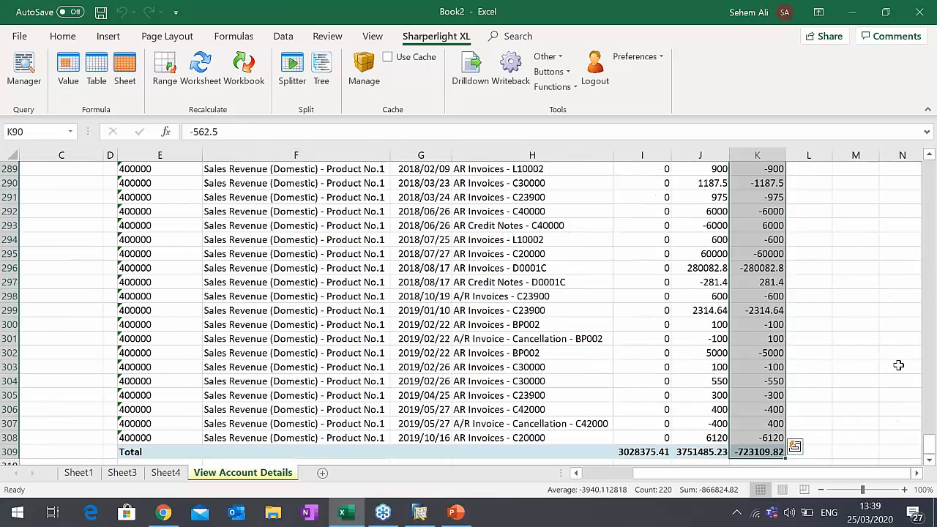
- On Sheet4, set the Amount output of G4's query to Reverse Sign and recalculate the worksheet
{"action": "left_click", "coordinate": [761, 451]}
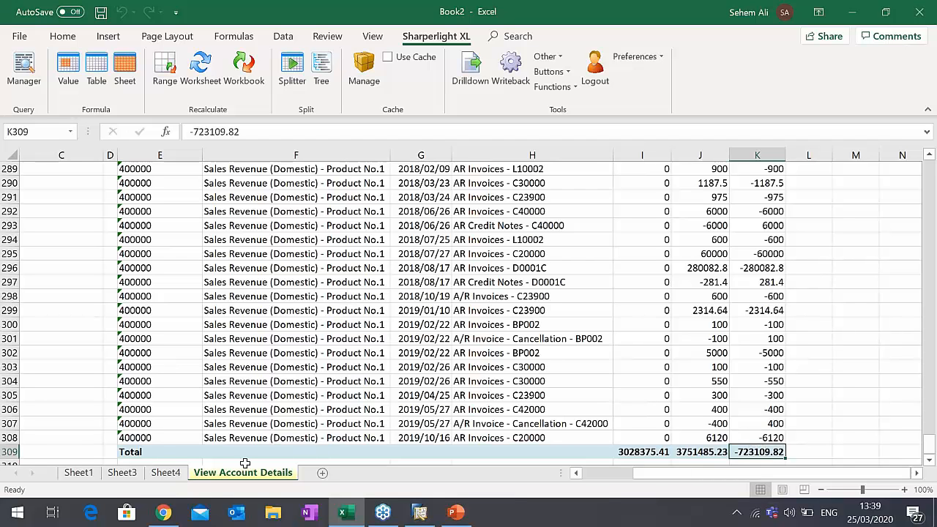
{"action": "left_click", "coordinate": [166, 472]}
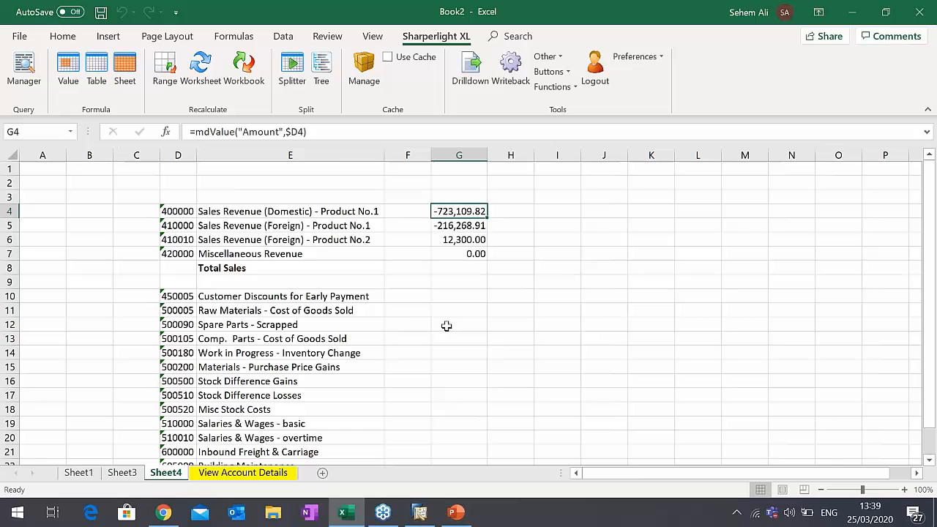
{"action": "double_click", "coordinate": [459, 210]}
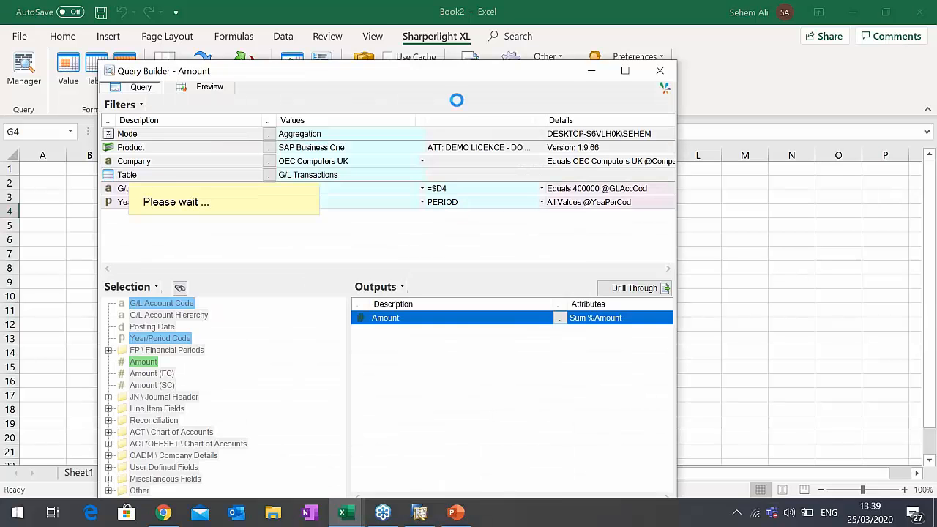
{"action": "left_click_drag", "start_coordinate": [452, 79], "coordinate": [493, 58]}
{"action": "right_click", "coordinate": [443, 294]}
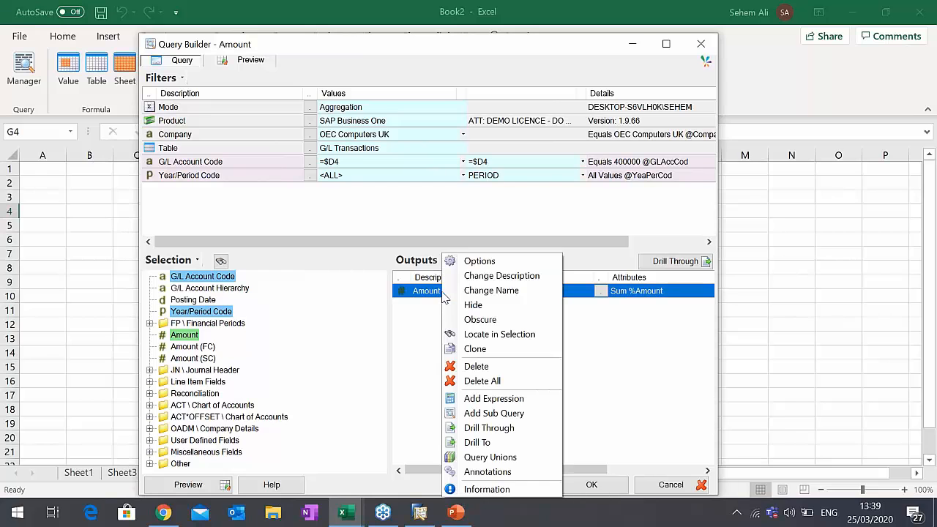
{"action": "left_click", "coordinate": [469, 264]}
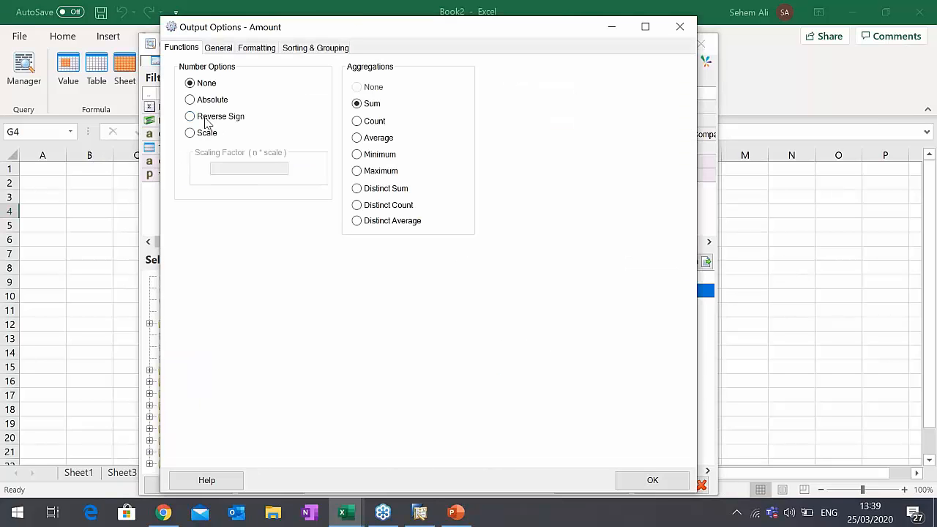
{"action": "left_click", "coordinate": [206, 122]}
{"action": "left_click", "coordinate": [652, 485]}
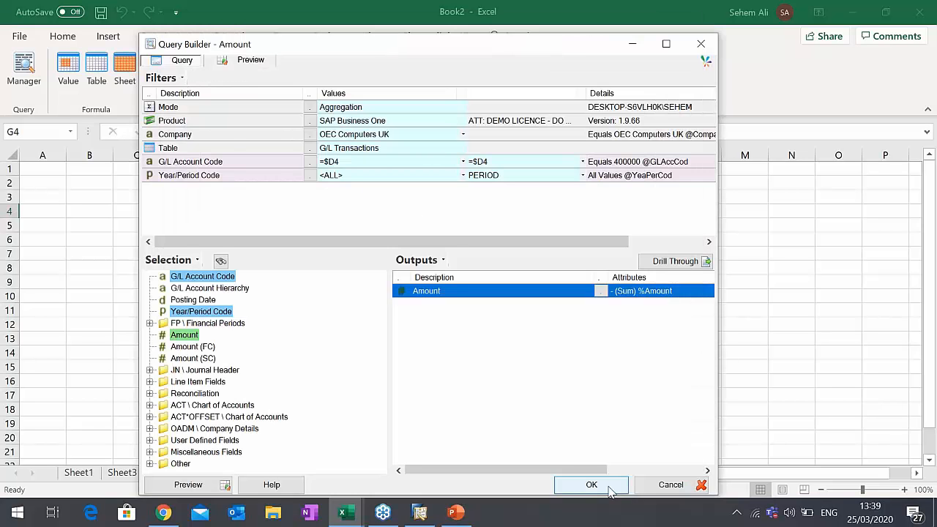
{"action": "left_click", "coordinate": [609, 489]}
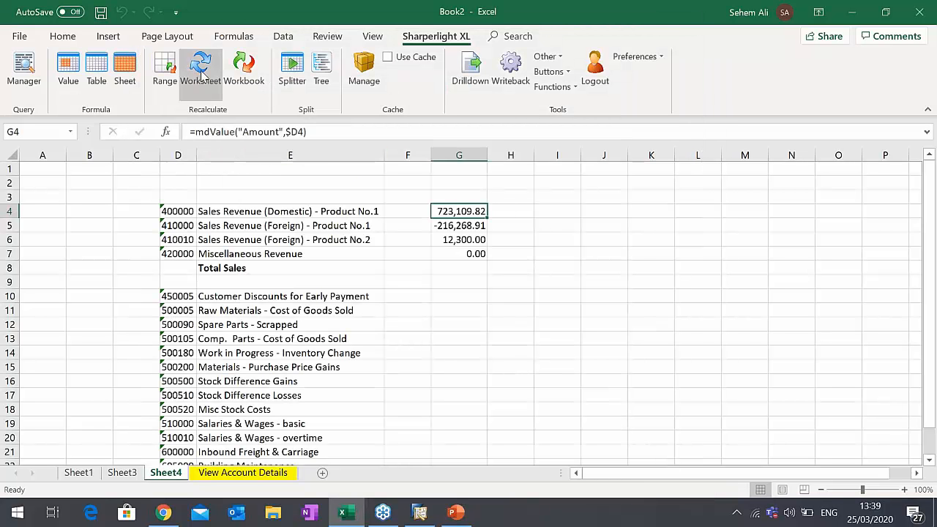
{"action": "left_click", "coordinate": [204, 74]}
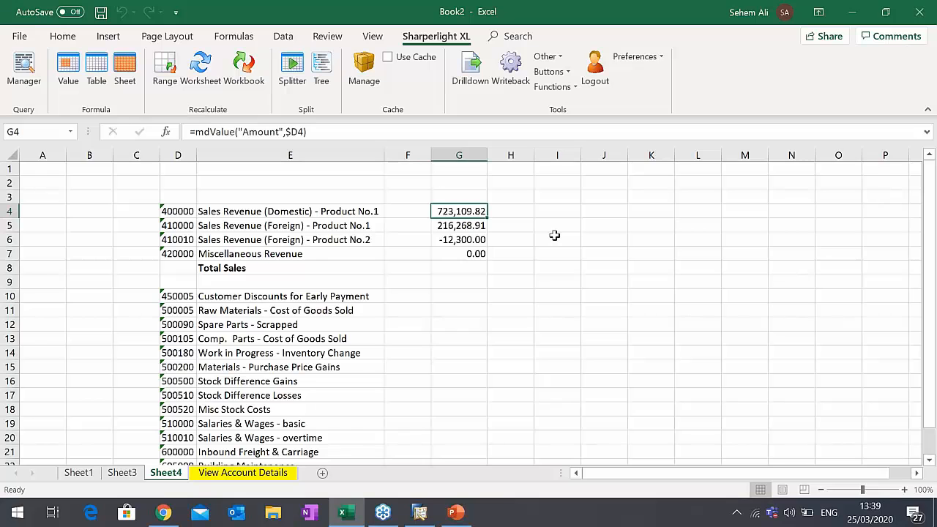
- Add the Total Sales formula =SUM(G4:G7) in G8 and make it bold
{"action": "left_click", "coordinate": [454, 267]}
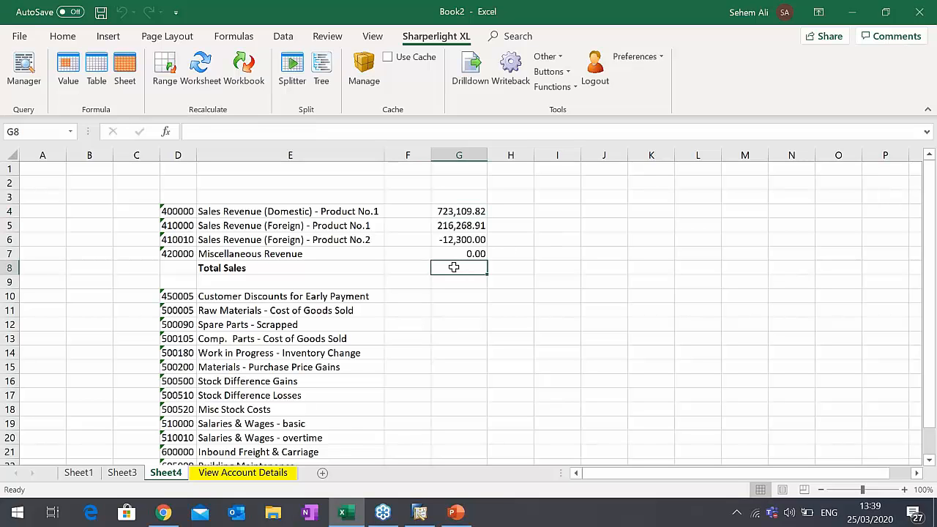
{"action": "left_click", "coordinate": [63, 36]}
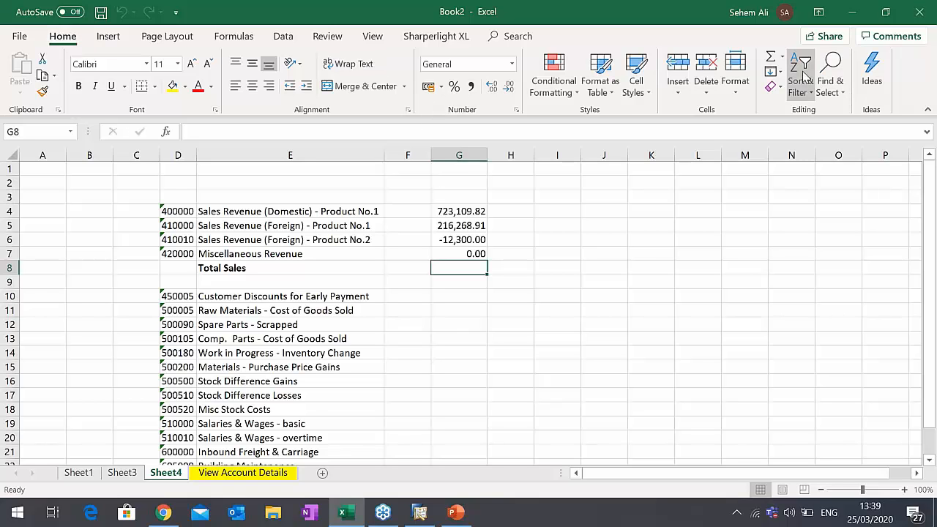
{"action": "left_click", "coordinate": [773, 59]}
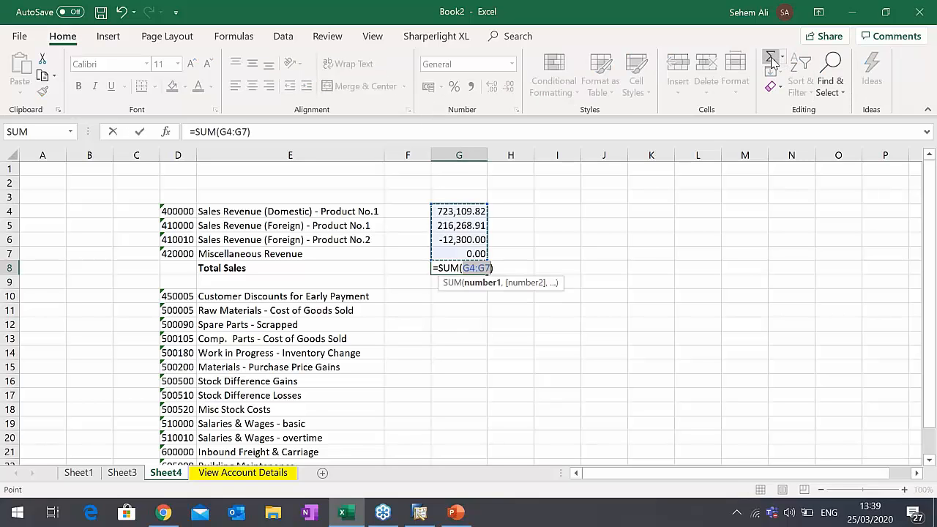
{"action": "key", "text": "Return"}
{"action": "left_click", "coordinate": [460, 268]}
{"action": "key", "text": "ctrl+b"}
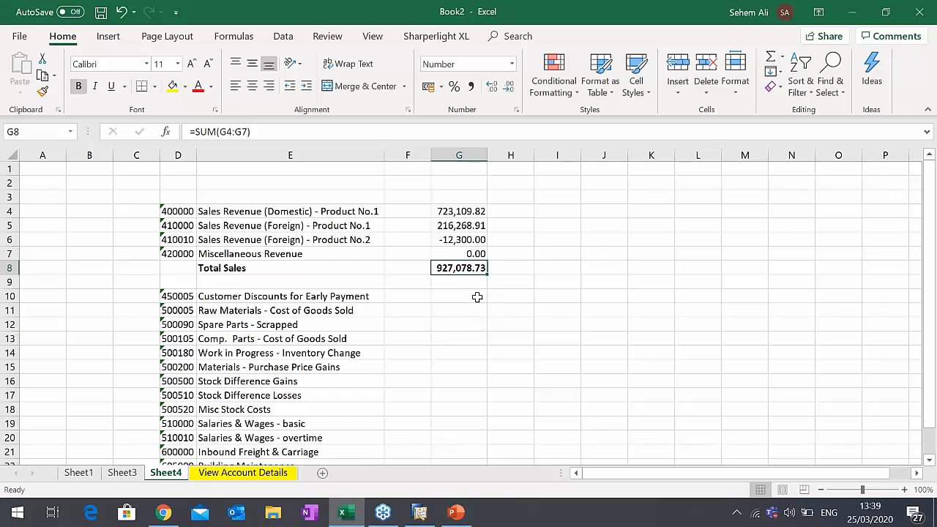
- Copy the Amount formula from G4 to G10:G23 and autofit column G
{"action": "left_click", "coordinate": [472, 296]}
{"action": "left_click", "coordinate": [458, 213]}
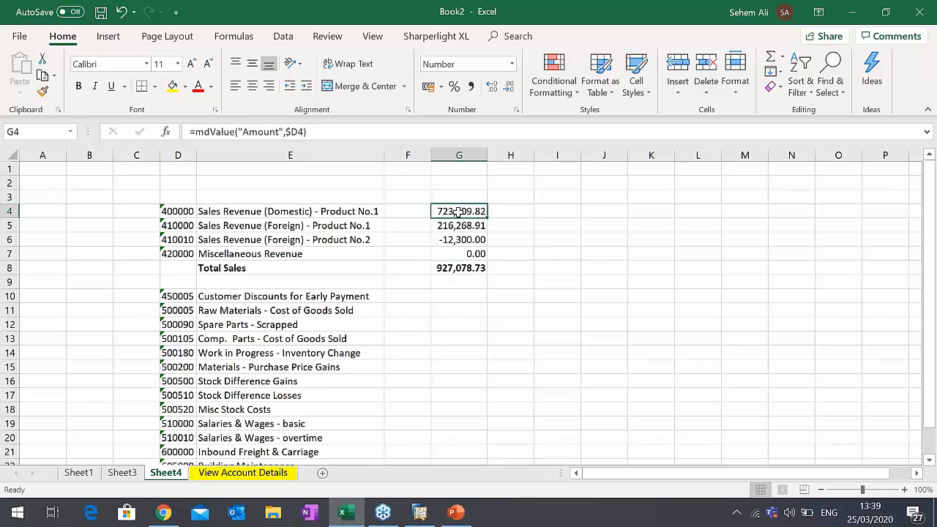
{"action": "key", "text": "ctrl+c"}
{"action": "left_click_drag", "start_coordinate": [459, 296], "coordinate": [477, 433]}
{"action": "key", "text": "ctrl+v"}
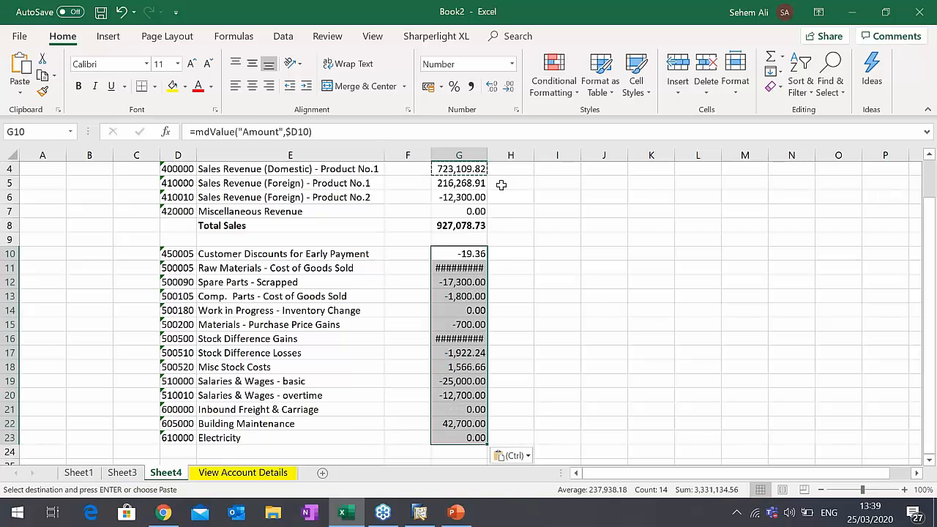
{"action": "double_click", "coordinate": [487, 156]}
{"action": "scroll", "coordinate": [466, 216], "scroll_direction": "up", "scroll_amount": 1}
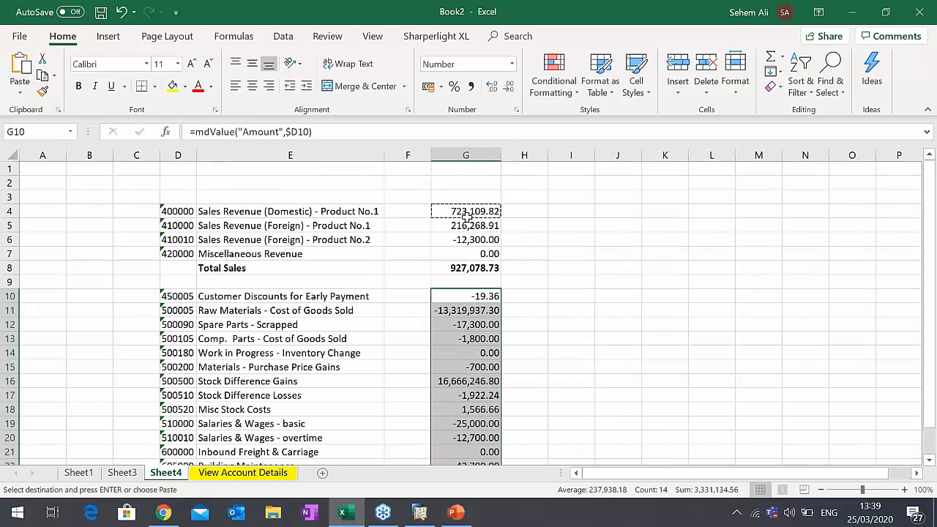
- Copy the total from G8 to G24 and extend its sum range to G10:G23
{"action": "left_click", "coordinate": [472, 212]}
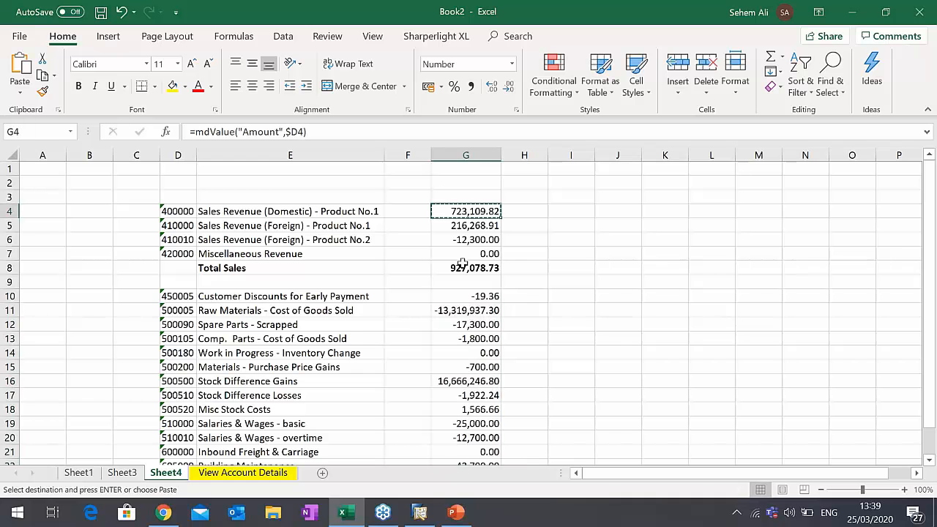
{"action": "left_click", "coordinate": [448, 310]}
{"action": "scroll", "coordinate": [469, 323], "scroll_direction": "down", "scroll_amount": 4}
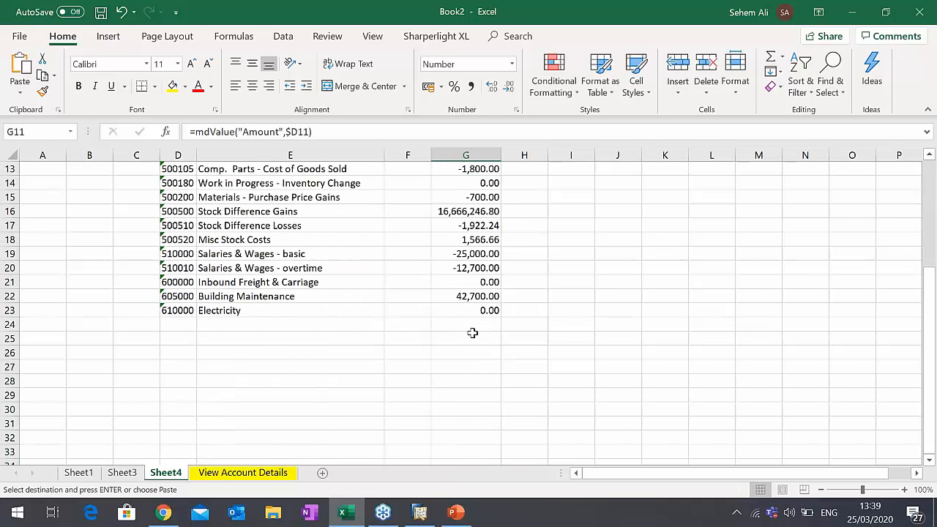
{"action": "scroll", "coordinate": [472, 333], "scroll_direction": "up", "scroll_amount": 2}
{"action": "left_click", "coordinate": [483, 184]}
{"action": "key", "text": "ctrl+c"}
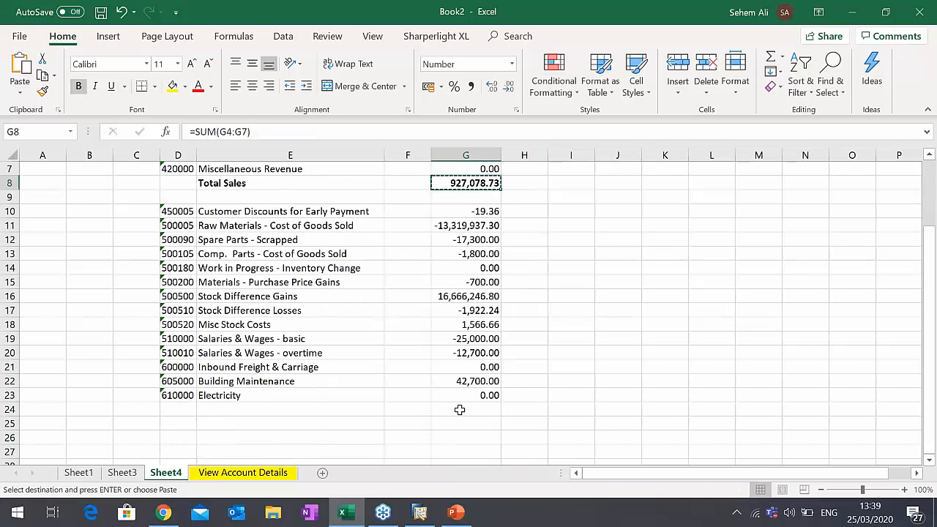
{"action": "left_click", "coordinate": [460, 408]}
{"action": "key", "text": "ctrl+v"}
{"action": "left_click", "coordinate": [385, 130]}
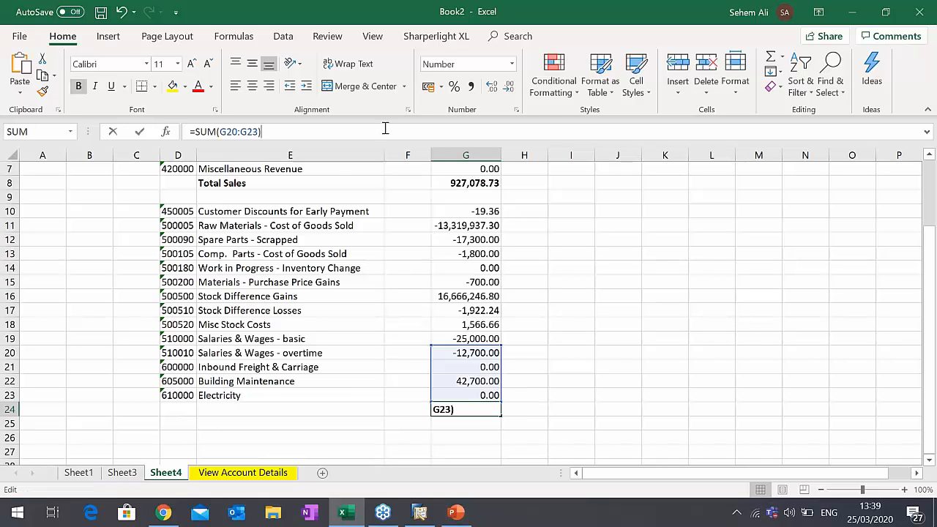
{"action": "left_click_drag", "start_coordinate": [431, 346], "coordinate": [427, 211]}
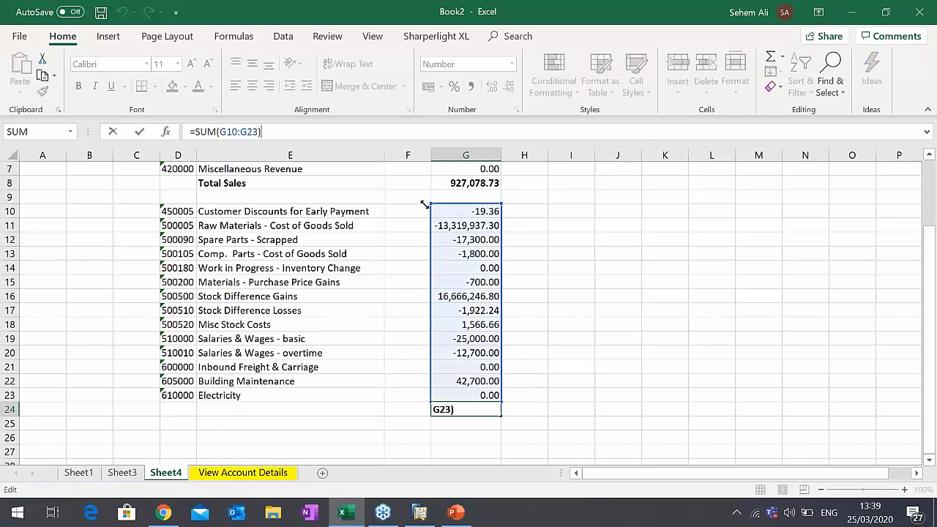
{"action": "key", "text": "Return"}
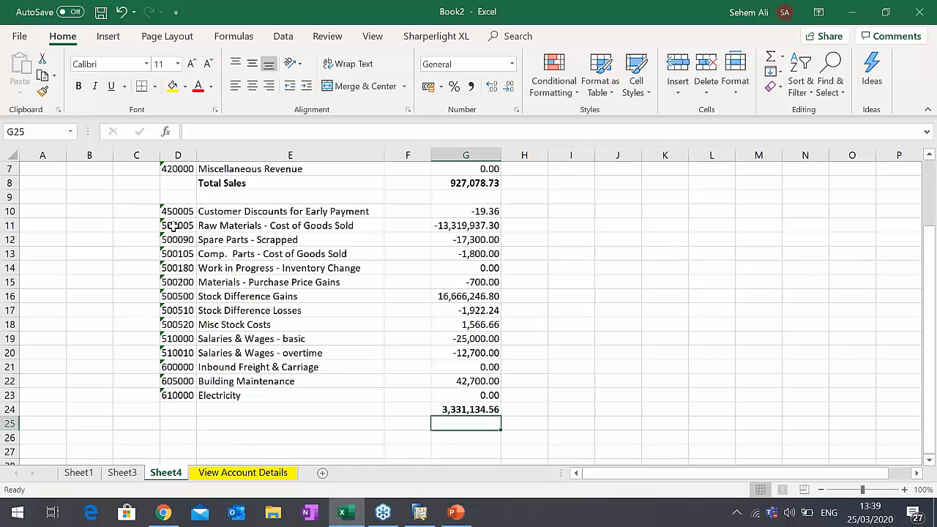
{"action": "left_click", "coordinate": [186, 198]}
{"action": "left_click", "coordinate": [292, 195]}
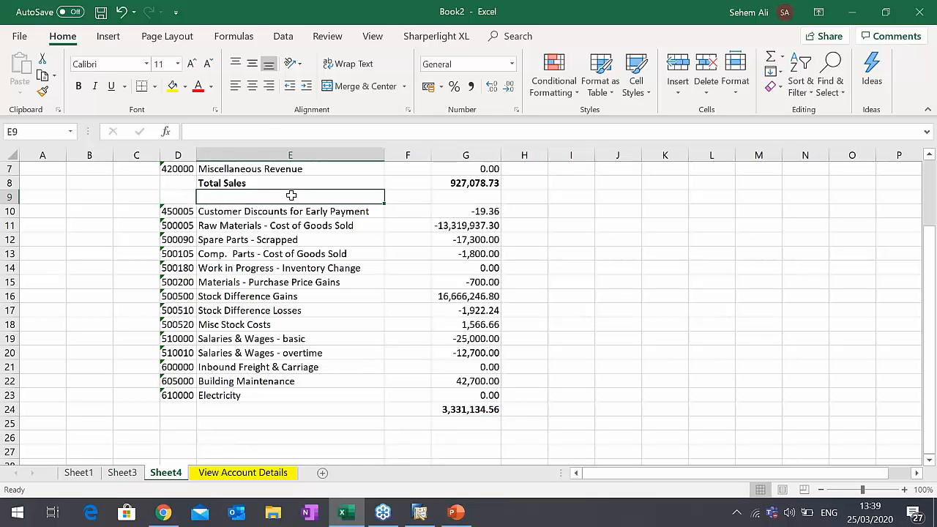
{"action": "left_click", "coordinate": [307, 298]}
- Copy the company name OEC Computers UK from G4's query into G2 and widen column G to fit it on one line
{"action": "scroll", "coordinate": [395, 336], "scroll_direction": "up", "scroll_amount": 2}
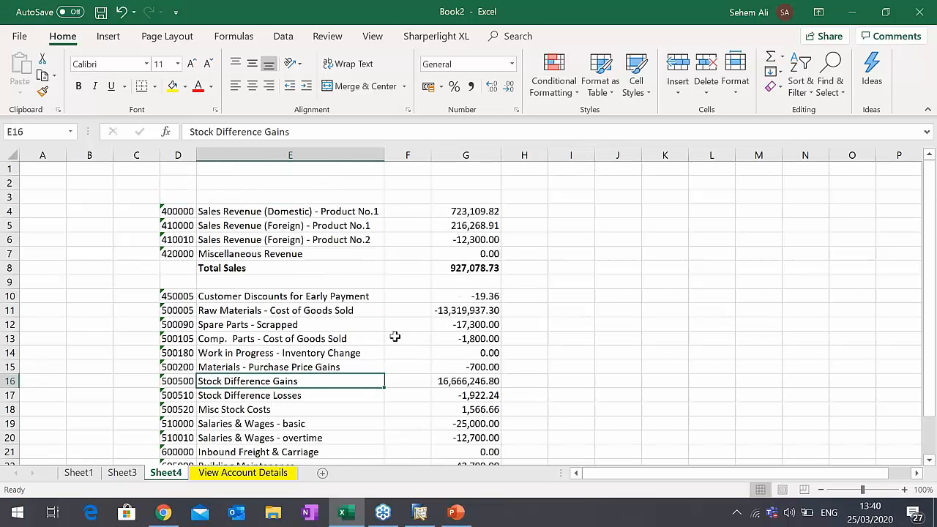
{"action": "double_click", "coordinate": [471, 211]}
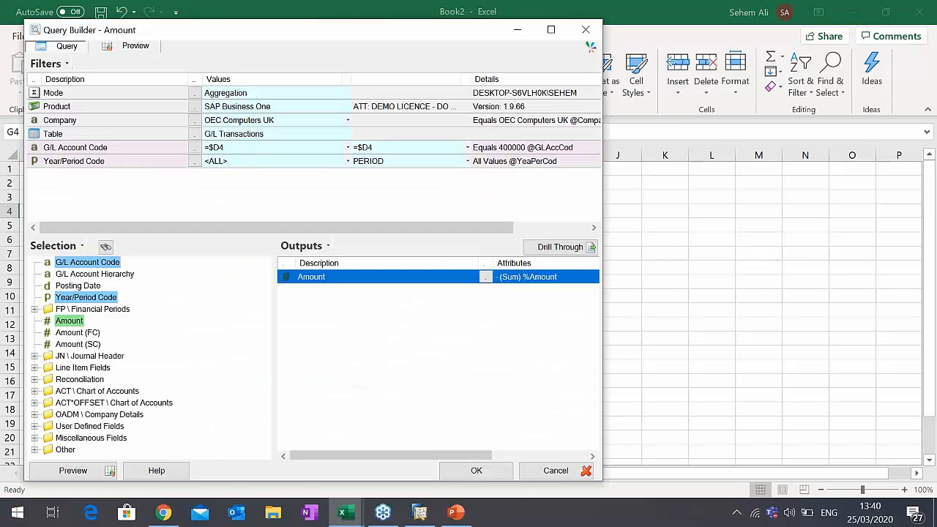
{"action": "left_click", "coordinate": [259, 123]}
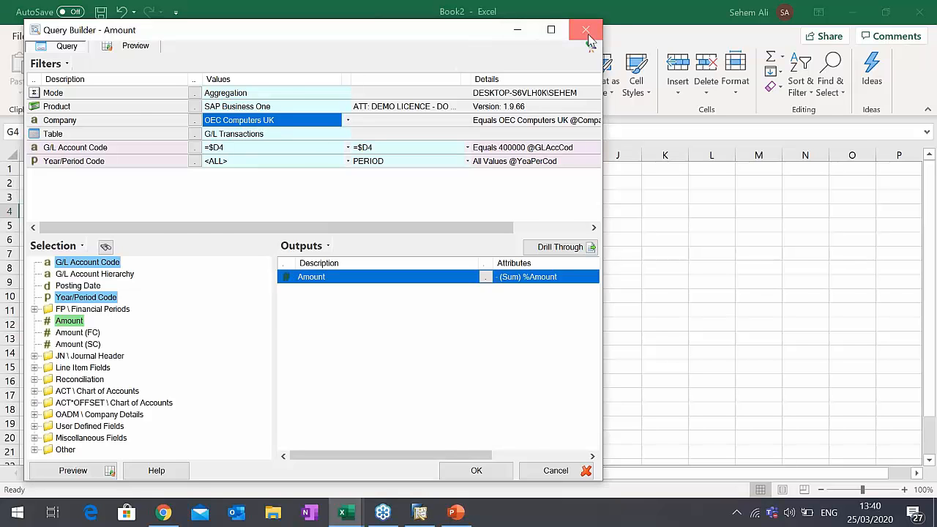
{"action": "left_click", "coordinate": [586, 29]}
{"action": "left_click", "coordinate": [464, 183]}
{"action": "key", "text": "ctrl+v"}
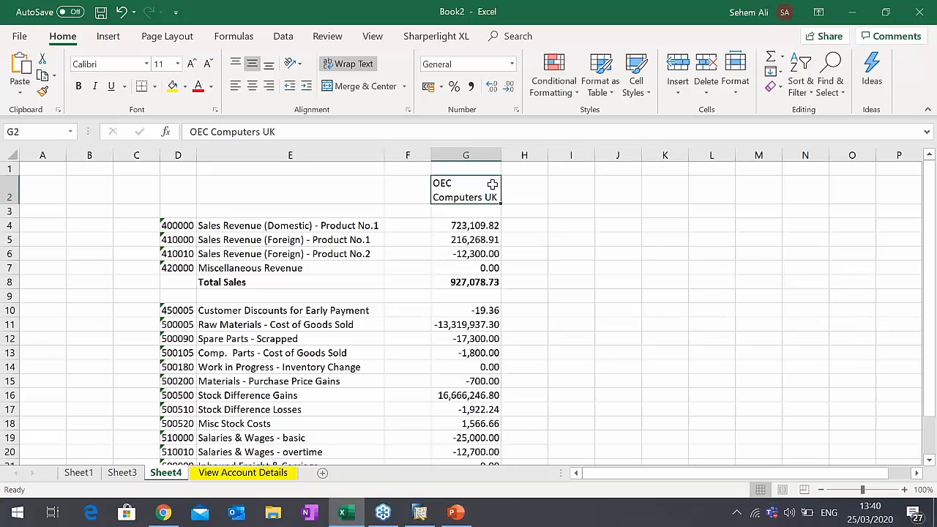
{"action": "left_click_drag", "start_coordinate": [498, 158], "coordinate": [539, 156]}
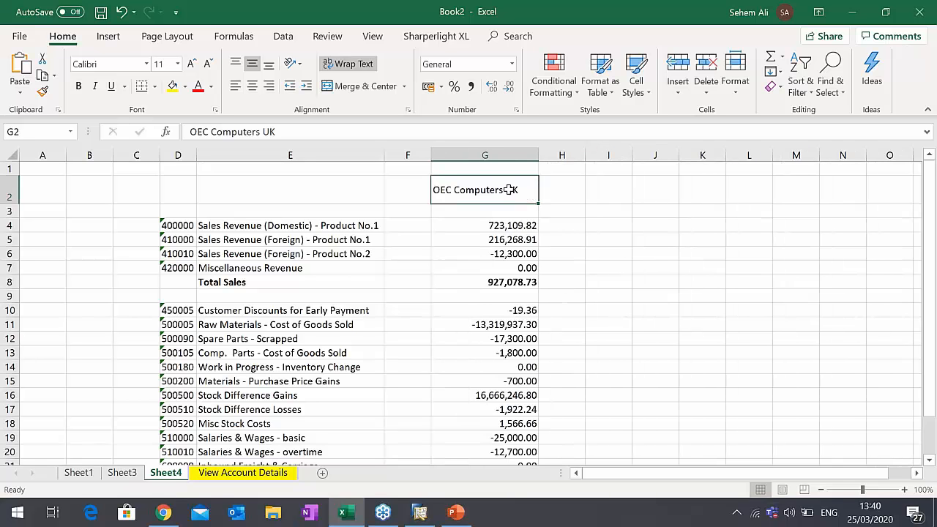
- Copy the company heading from G2 to I2 and turn off its text wrapping
{"action": "key", "text": "ctrl+c"}
{"action": "left_click", "coordinate": [611, 190]}
{"action": "key", "text": "ctrl+v"}
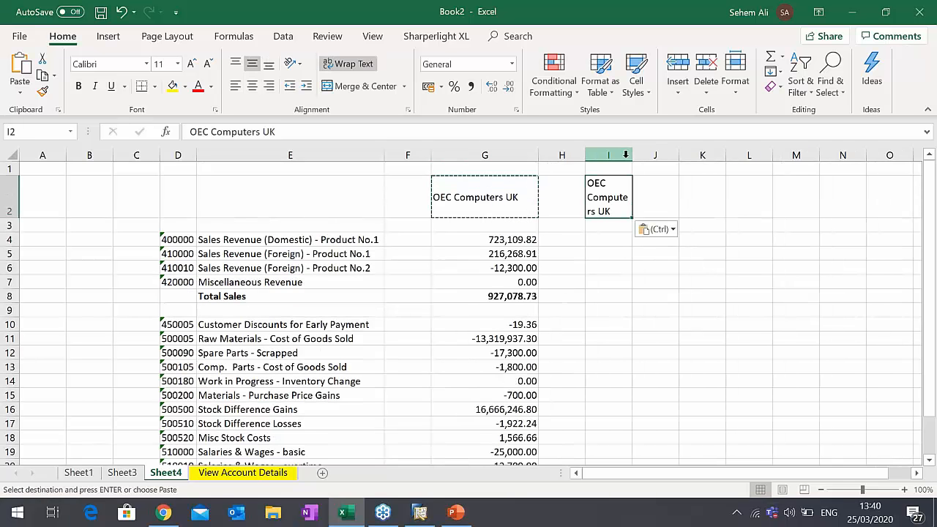
{"action": "left_click_drag", "start_coordinate": [632, 155], "coordinate": [631, 154]}
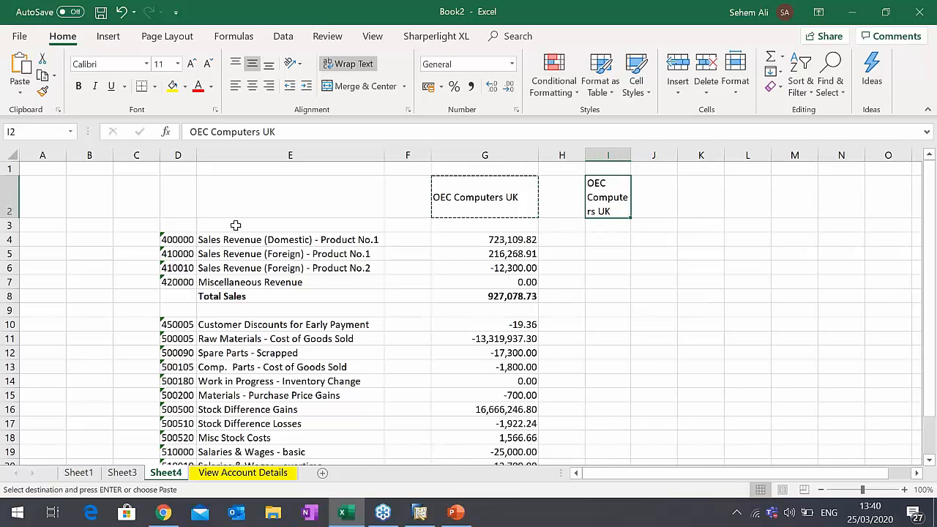
{"action": "left_click", "coordinate": [631, 156]}
{"action": "left_click", "coordinate": [348, 64]}
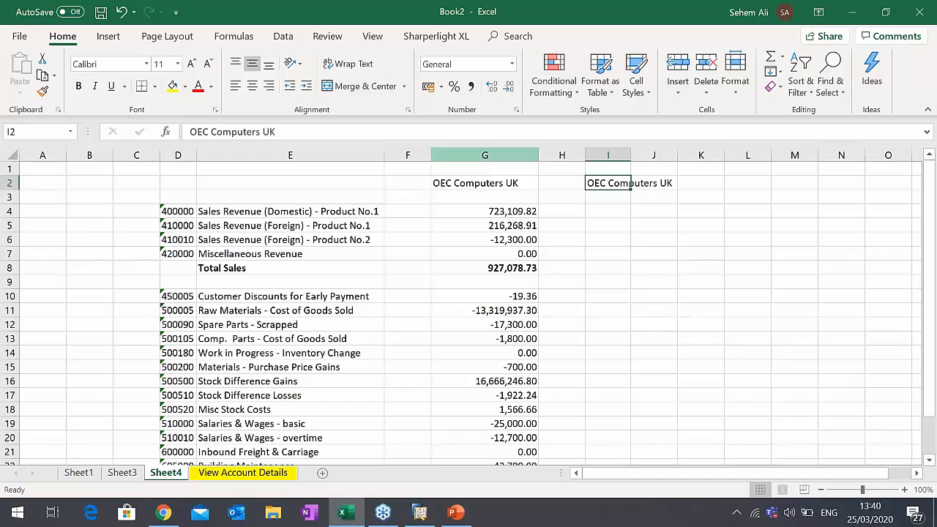
- Change the company heading in I2 to OEC Computers Australia
{"action": "double_click", "coordinate": [270, 132]}
{"action": "type", "text": "A"}
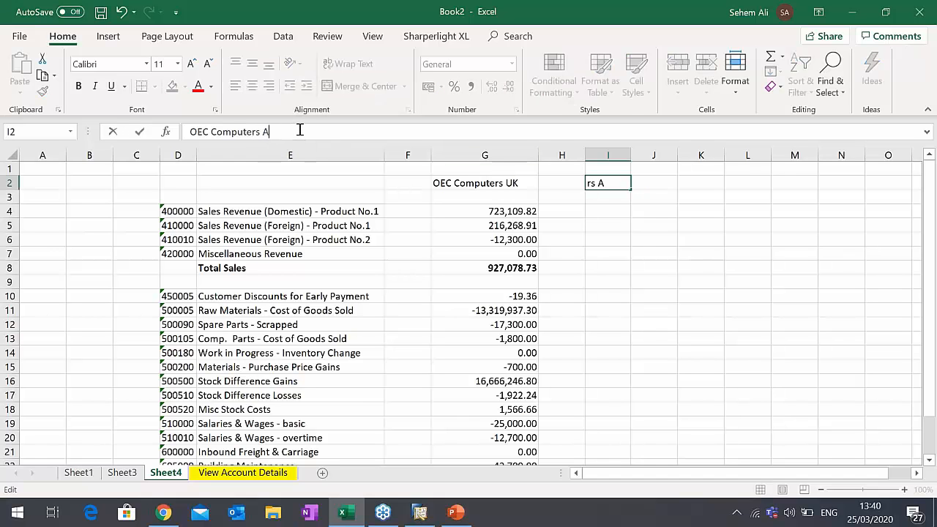
{"action": "type", "text": "ustralia"}
{"action": "key", "text": "Tab"}
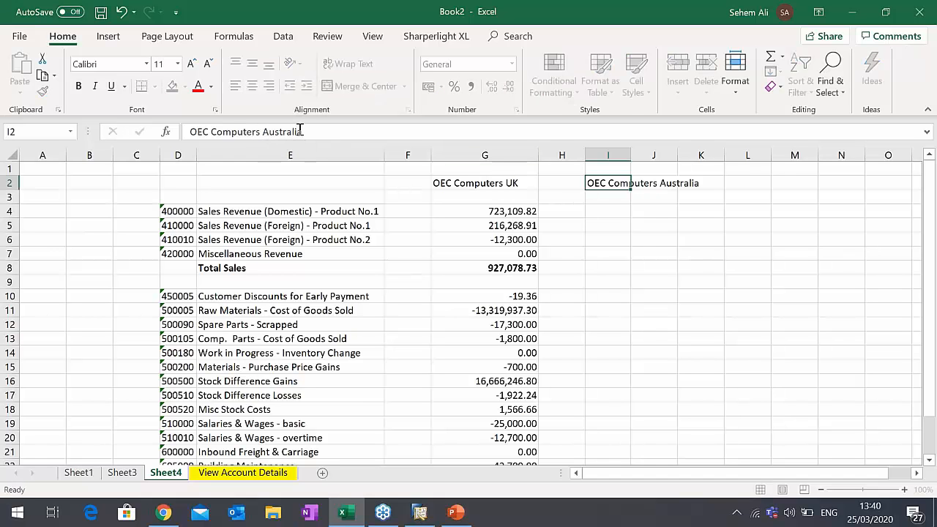
- Link the Company filter of the Amount query in G4 to the company heading in G2, using the reference G$2
{"action": "left_click", "coordinate": [502, 212]}
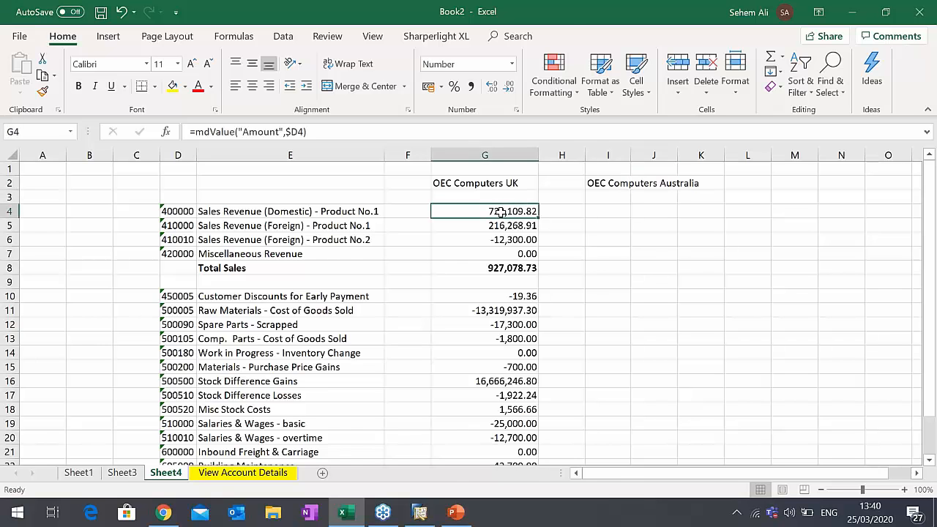
{"action": "double_click", "coordinate": [503, 213]}
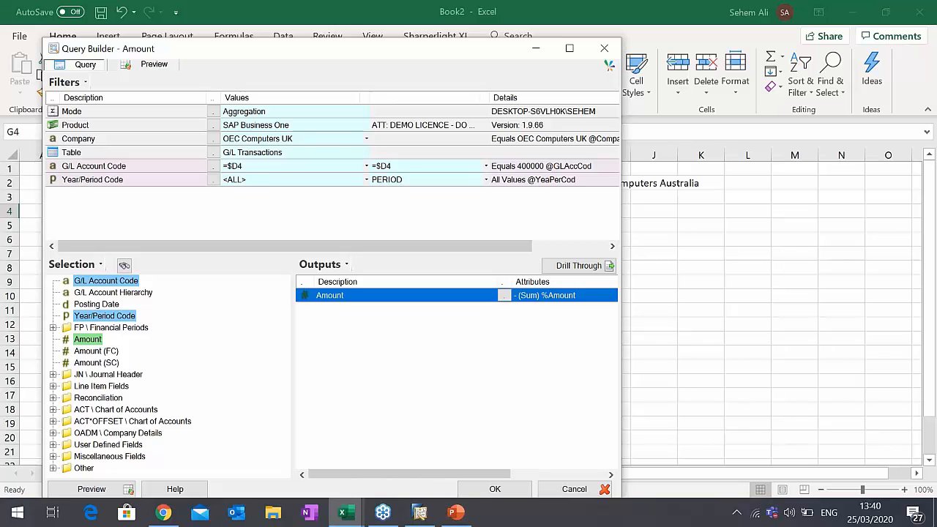
{"action": "left_click", "coordinate": [271, 151]}
{"action": "left_click", "coordinate": [275, 140]}
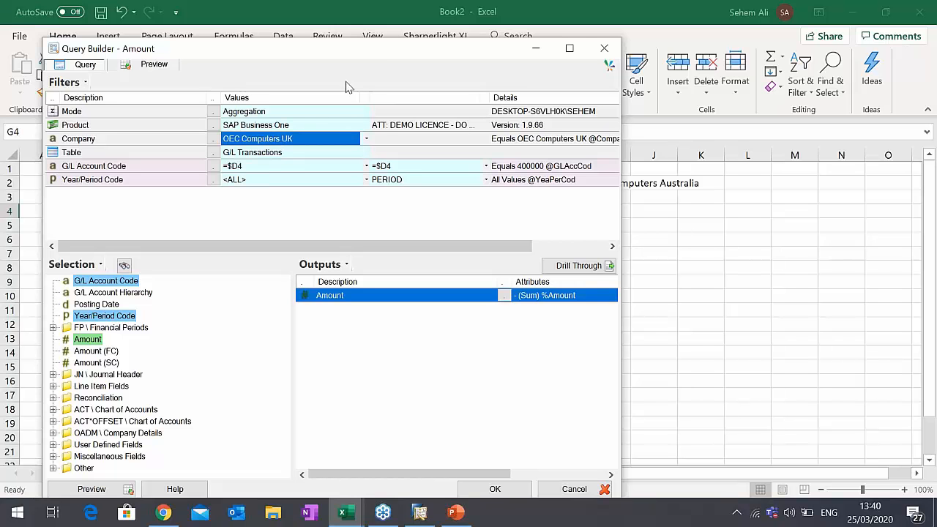
{"action": "left_click_drag", "start_coordinate": [361, 54], "coordinate": [496, 57]}
{"action": "left_click", "coordinate": [490, 183]}
{"action": "left_click", "coordinate": [574, 493]}
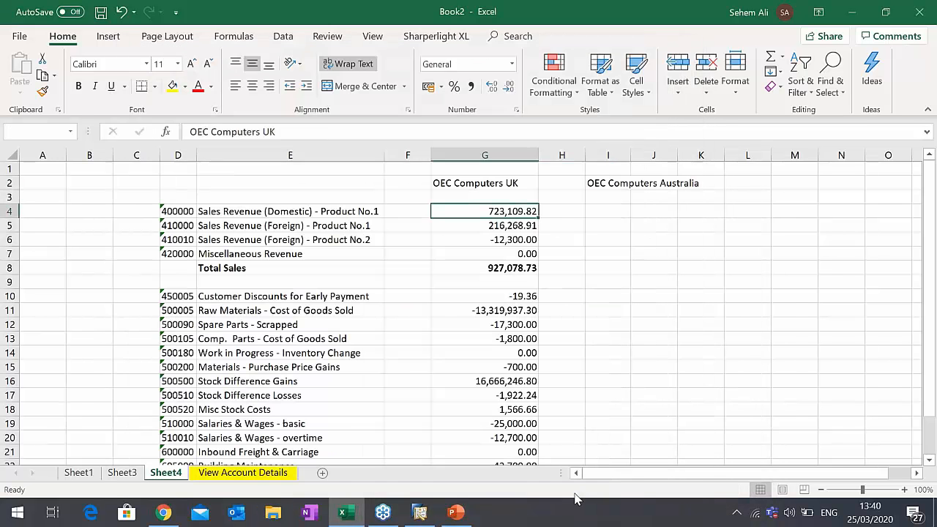
- Fill G4's updated Amount formula down to G7 and copy it into G10:G23
{"action": "left_click_drag", "start_coordinate": [539, 218], "coordinate": [538, 258]}
{"action": "left_click", "coordinate": [525, 212]}
{"action": "key", "text": "ctrl+c"}
{"action": "left_click_drag", "start_coordinate": [523, 296], "coordinate": [524, 423]}
{"action": "key", "text": "ctrl+v"}
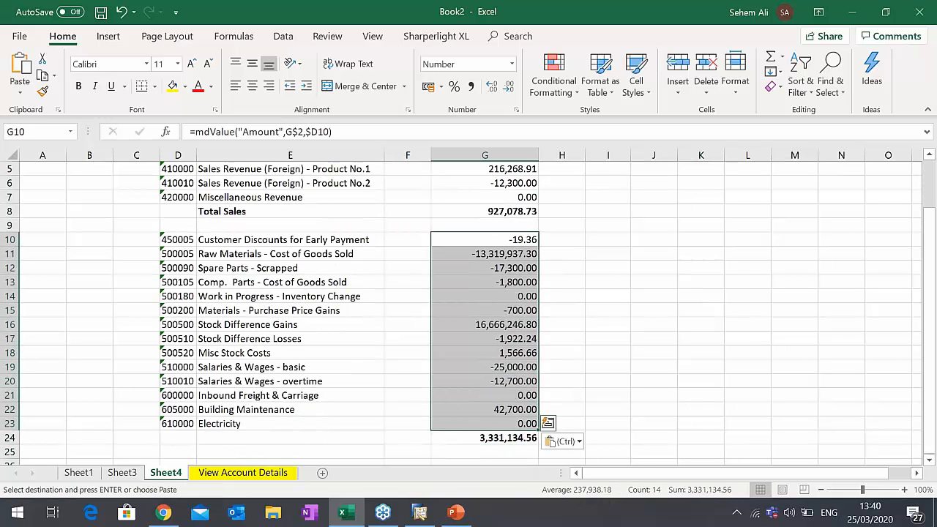
- Copy the UK values and totals in G4:G24 to the Australia column starting at I4, and fit column I's width to its contents
{"action": "scroll", "coordinate": [505, 377], "scroll_direction": "up", "scroll_amount": 2}
{"action": "left_click", "coordinate": [496, 214]}
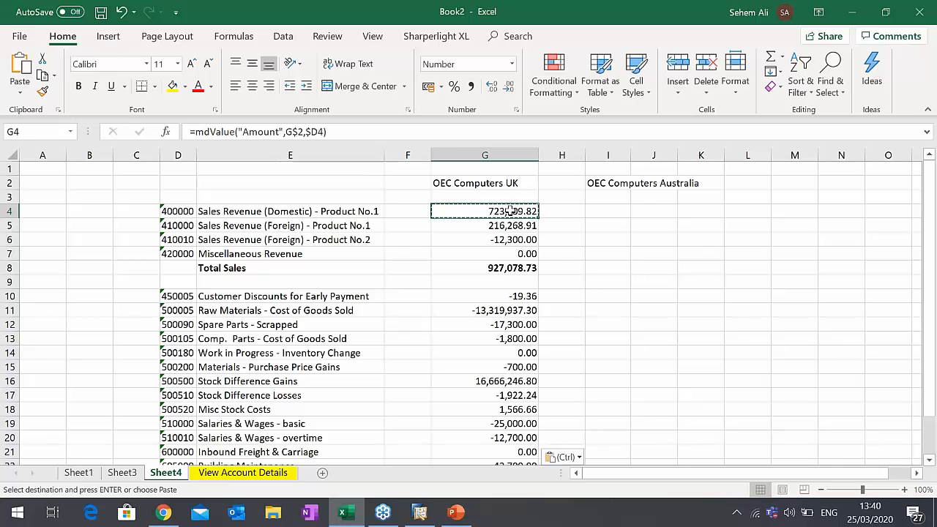
{"action": "key", "text": "ctrl+shift+Down"}
{"action": "key", "text": "ctrl+shift+Down"}
{"action": "key", "text": "ctrl+shift+Down"}
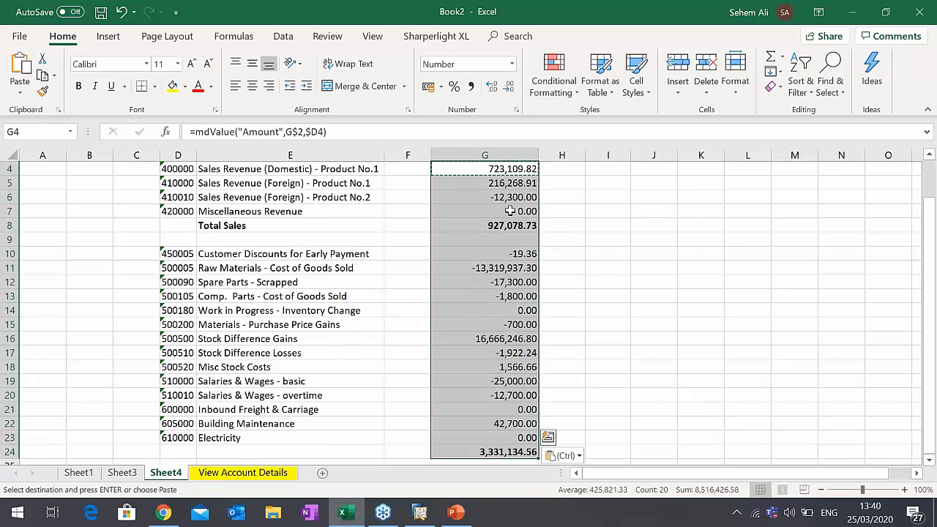
{"action": "scroll", "coordinate": [510, 211], "scroll_direction": "up", "scroll_amount": 1}
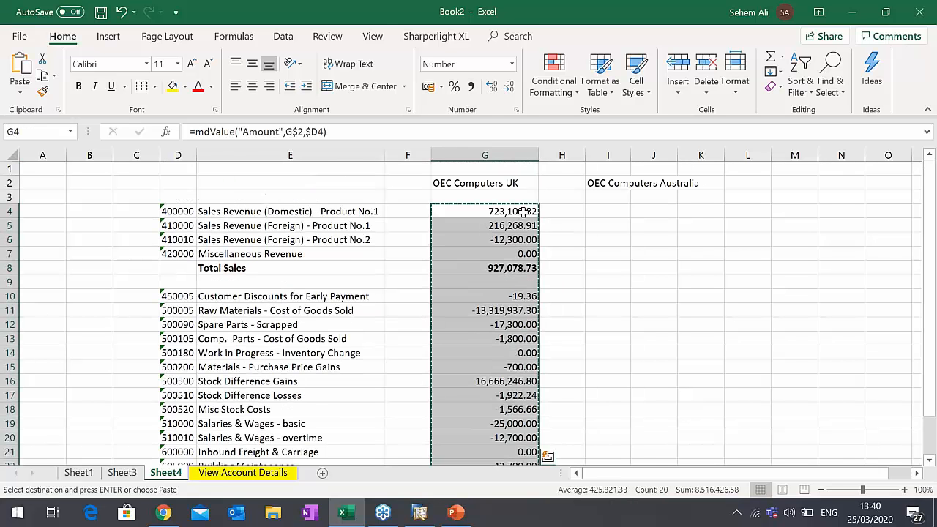
{"action": "left_click", "coordinate": [603, 212]}
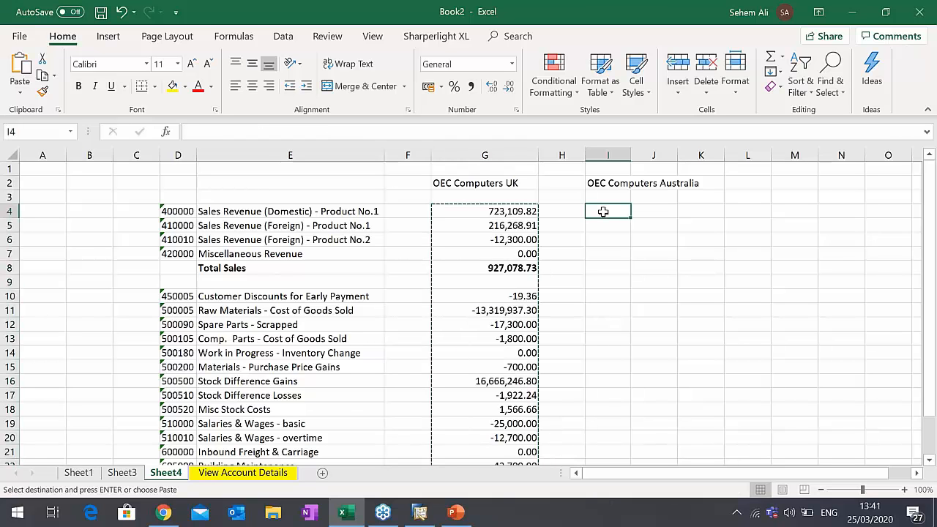
{"action": "key", "text": "ctrl+v"}
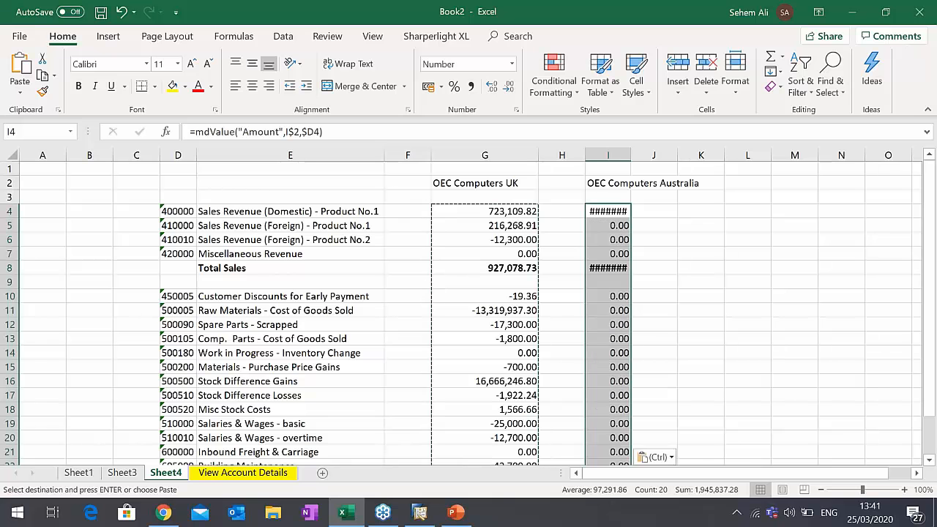
{"action": "double_click", "coordinate": [631, 155]}
{"action": "left_click", "coordinate": [631, 267]}
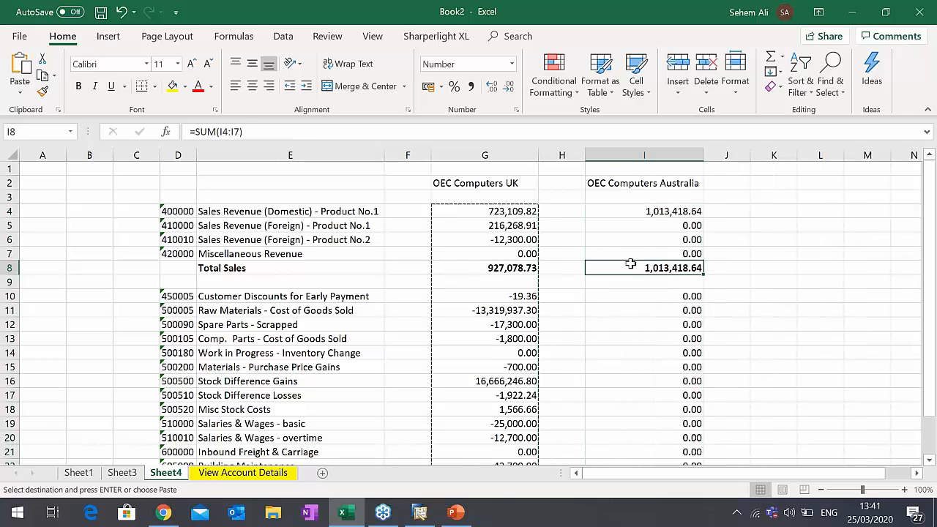
{"action": "left_click", "coordinate": [639, 241]}
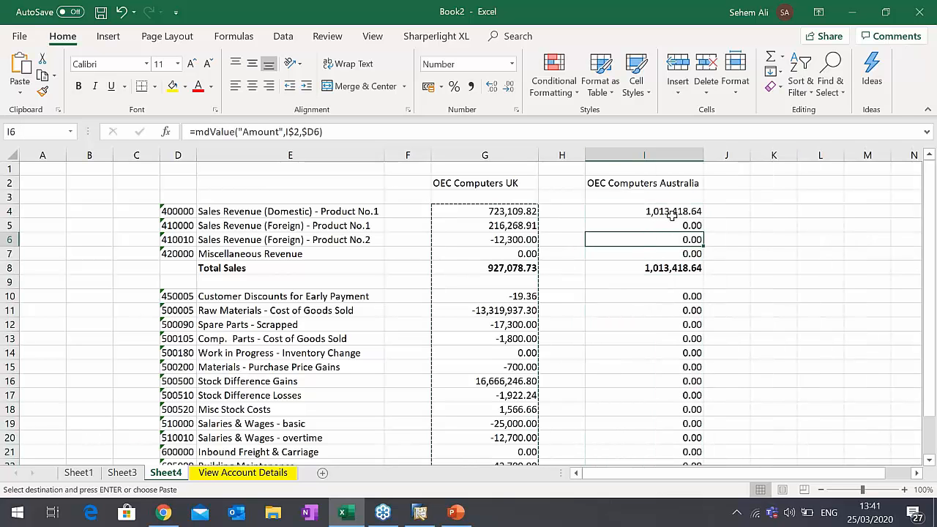
{"action": "key", "text": "Escape"}
- Review the company headings in I2 and G2 and the account values beneath them for both companies
{"action": "left_click", "coordinate": [673, 185]}
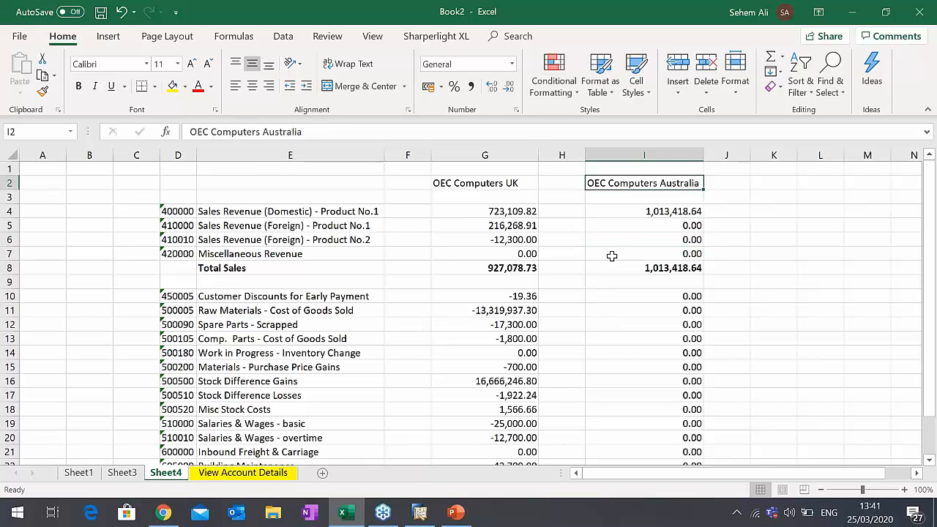
{"action": "left_click", "coordinate": [528, 186]}
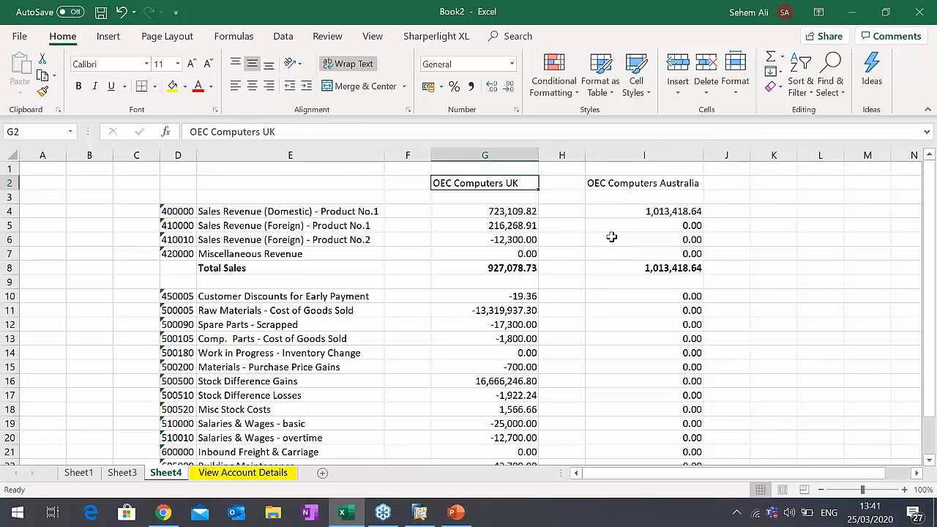
{"action": "scroll", "coordinate": [623, 238], "scroll_direction": "down", "scroll_amount": 3}
{"action": "scroll", "coordinate": [630, 249], "scroll_direction": "up", "scroll_amount": 3}
{"action": "scroll", "coordinate": [658, 276], "scroll_direction": "down", "scroll_amount": 3}
{"action": "scroll", "coordinate": [663, 273], "scroll_direction": "up", "scroll_amount": 3}
{"action": "left_click", "coordinate": [495, 214]}
- Drill down from Australia's domestic sales value in I4 to View Account Details, check the transactions through the Amount column, and close the results
{"action": "left_click", "coordinate": [645, 212]}
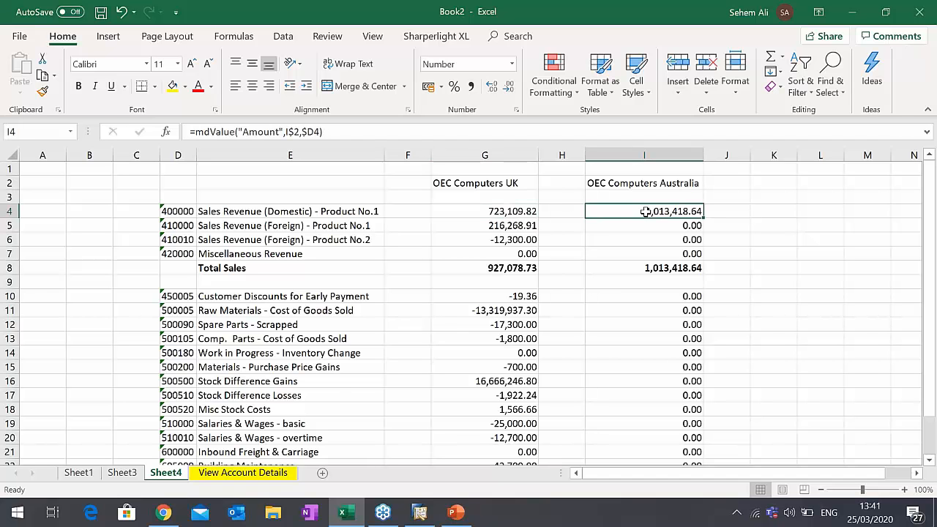
{"action": "left_click", "coordinate": [453, 37]}
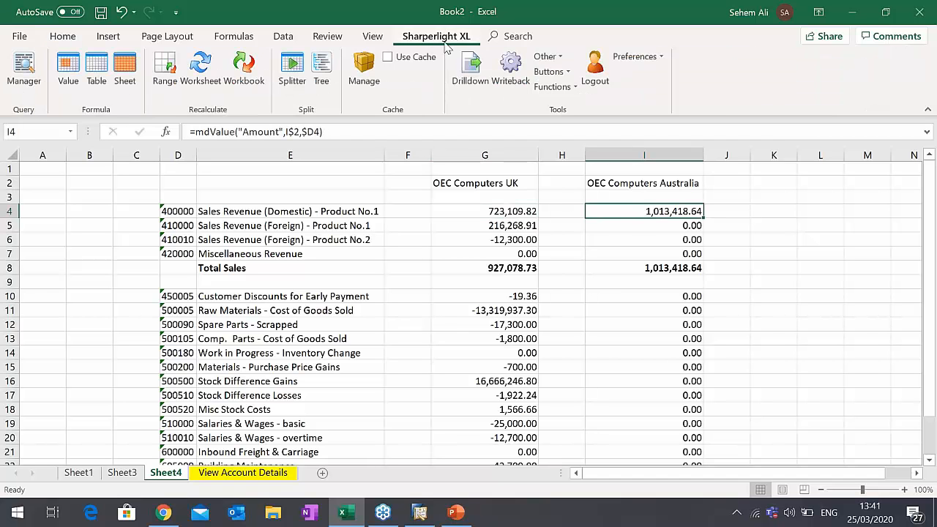
{"action": "left_click", "coordinate": [473, 88]}
{"action": "left_click", "coordinate": [409, 198]}
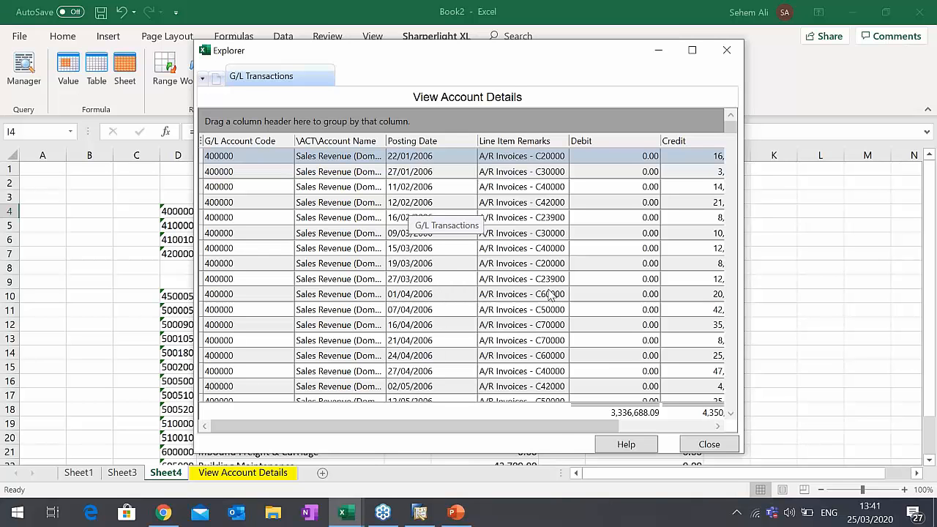
{"action": "left_click_drag", "start_coordinate": [616, 428], "coordinate": [709, 438]}
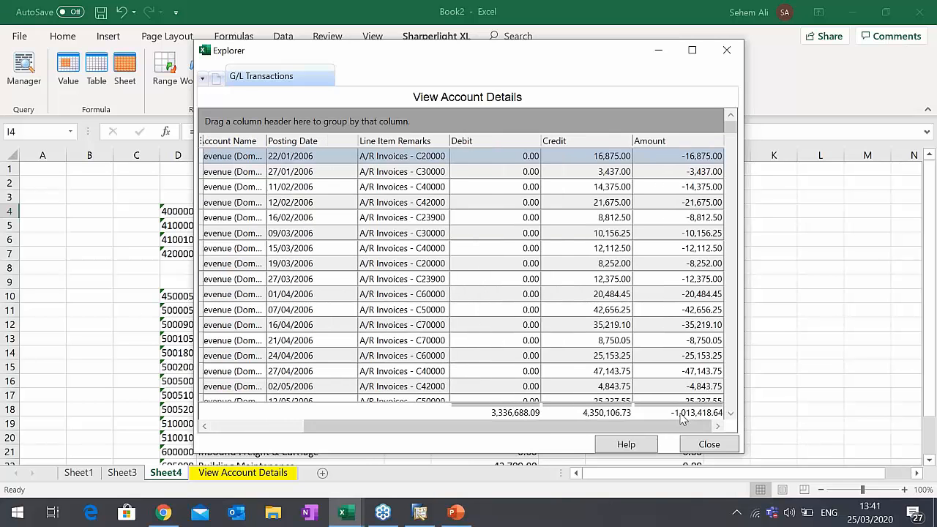
{"action": "left_click", "coordinate": [708, 444]}
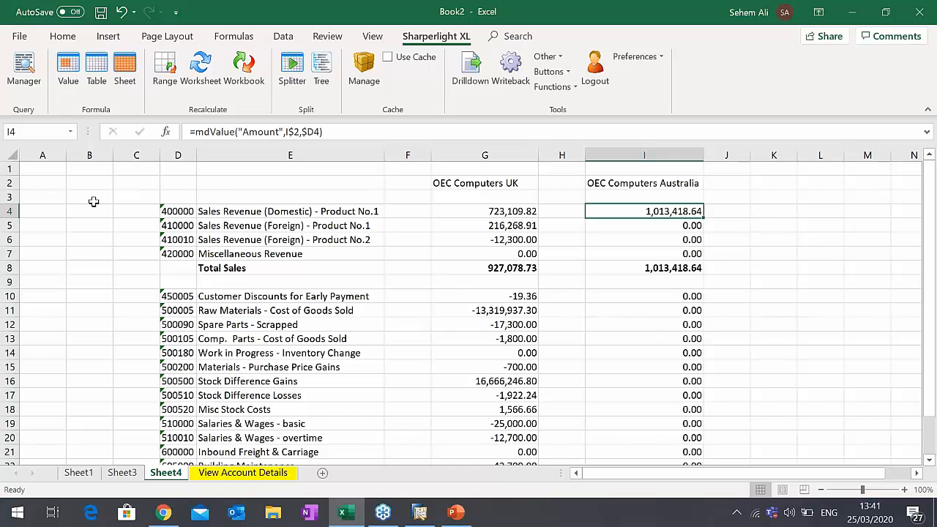
- Insert a blank row above the first sales account in row 4 and widen column D
{"action": "right_click", "coordinate": [13, 211]}
{"action": "left_click", "coordinate": [83, 320]}
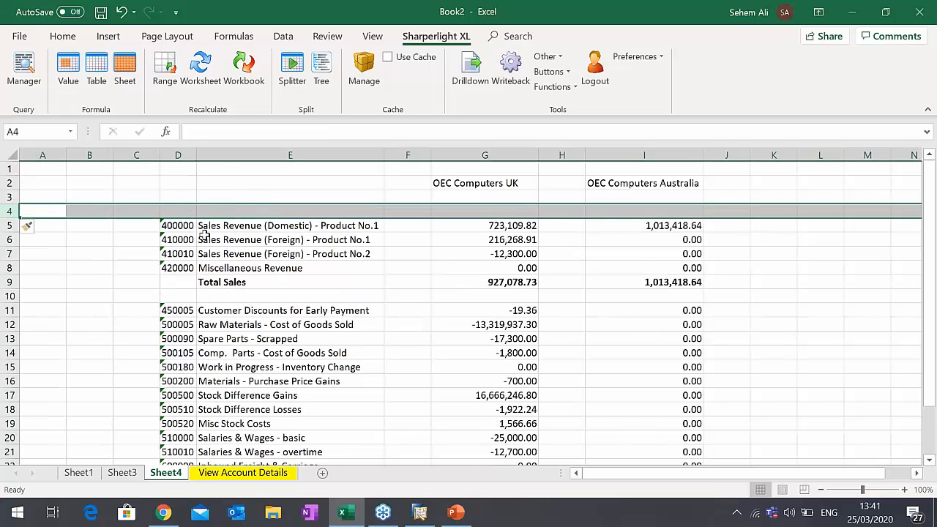
{"action": "left_click_drag", "start_coordinate": [189, 152], "coordinate": [233, 152]}
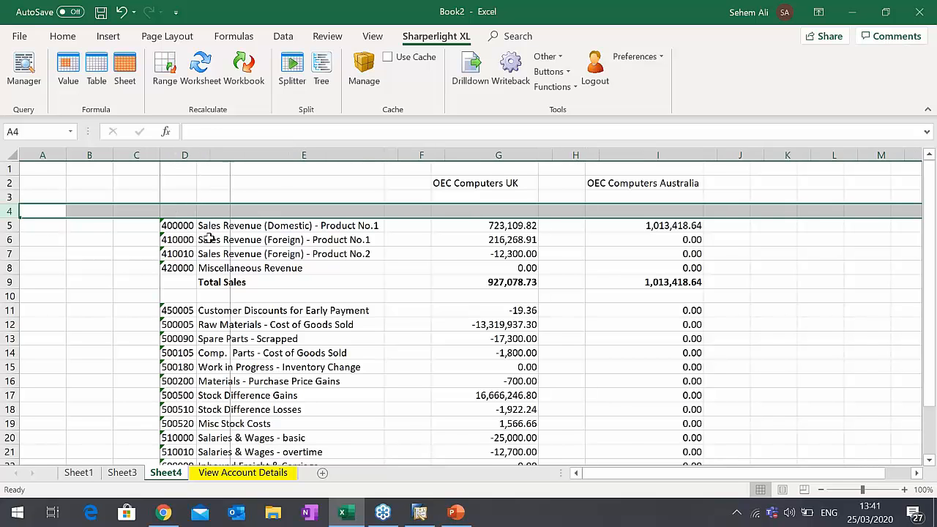
{"action": "left_click", "coordinate": [188, 224]}
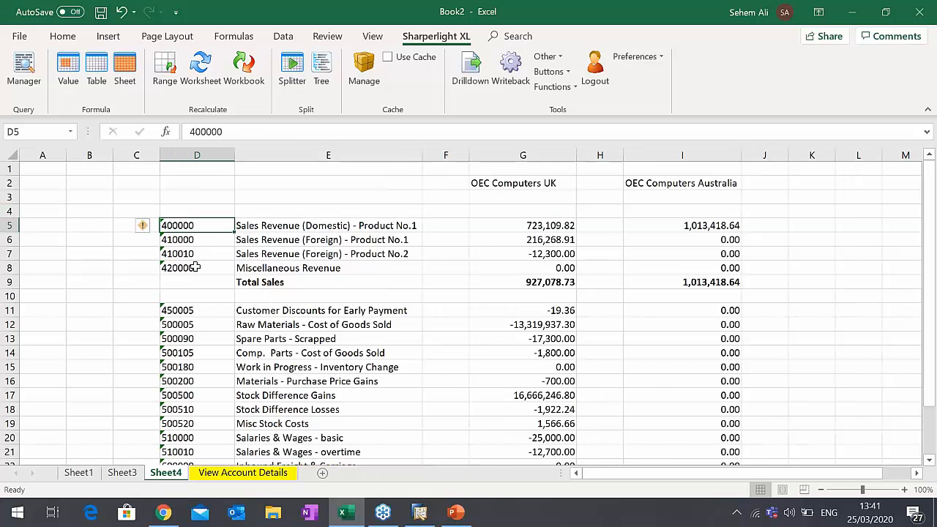
- Enter the account range <<400000..420000 in D4 and the label Sales in E4
{"action": "left_click", "coordinate": [181, 208]}
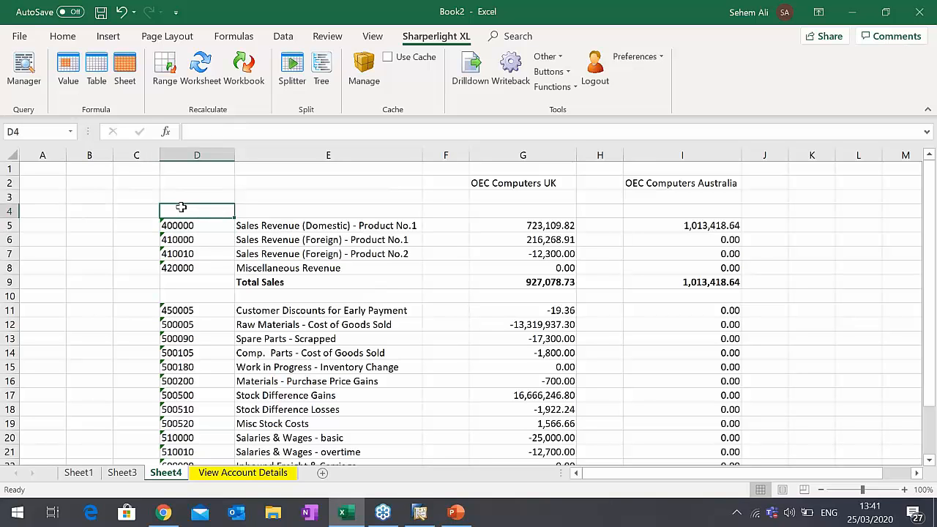
{"action": "type", "text": "<<400000.."}
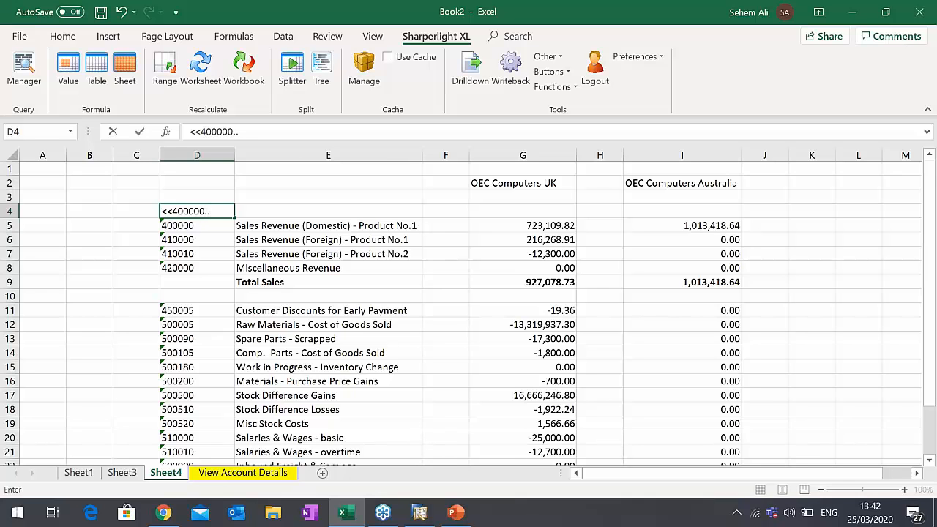
{"action": "type", "text": "420000"}
{"action": "key", "text": "Tab"}
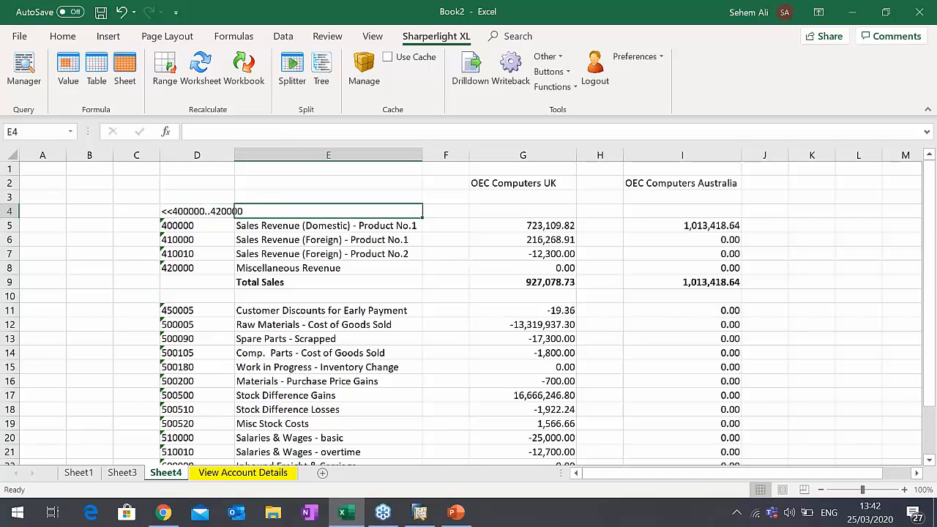
{"action": "type", "text": "Sales"}
{"action": "key", "text": "Tab"}
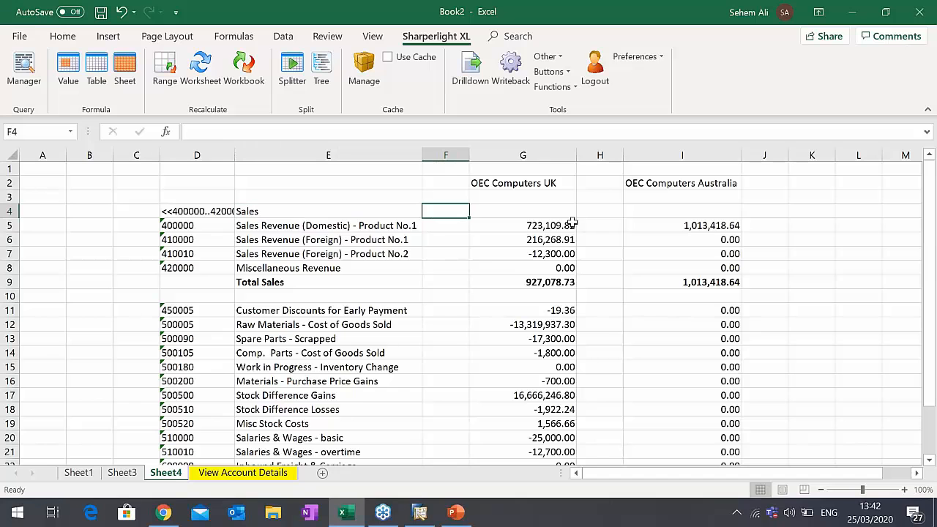
- Copy the Amount formulas from G5 to G4 and from I5 to I4 for the Sales summary row
{"action": "left_click", "coordinate": [556, 226]}
{"action": "key", "text": "ctrl+c"}
{"action": "left_click", "coordinate": [540, 211]}
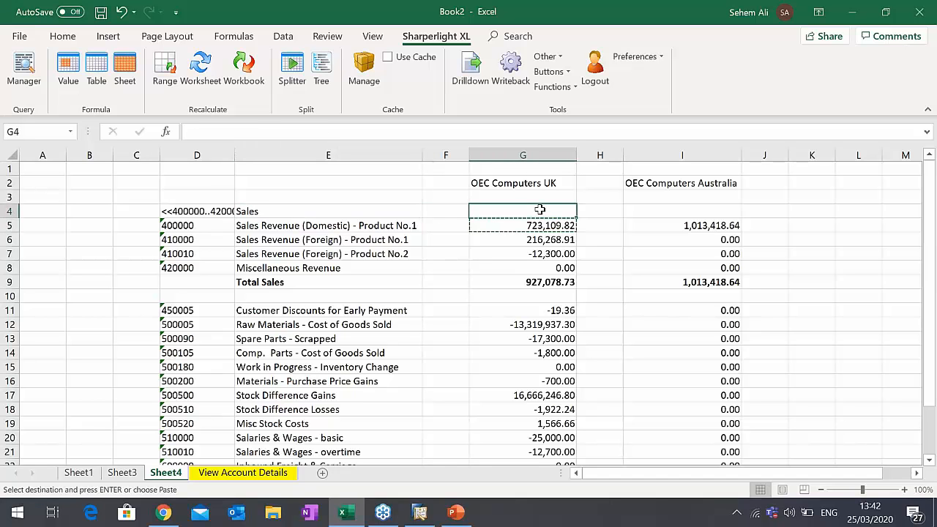
{"action": "key", "text": "ctrl+v"}
{"action": "left_click", "coordinate": [699, 225]}
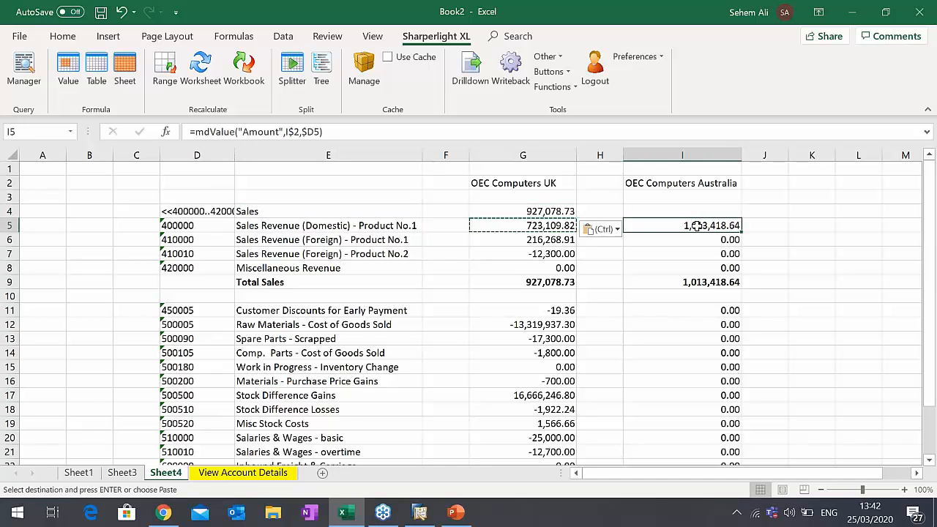
{"action": "key", "text": "ctrl+c"}
{"action": "left_click", "coordinate": [699, 211]}
{"action": "key", "text": "ctrl+v"}
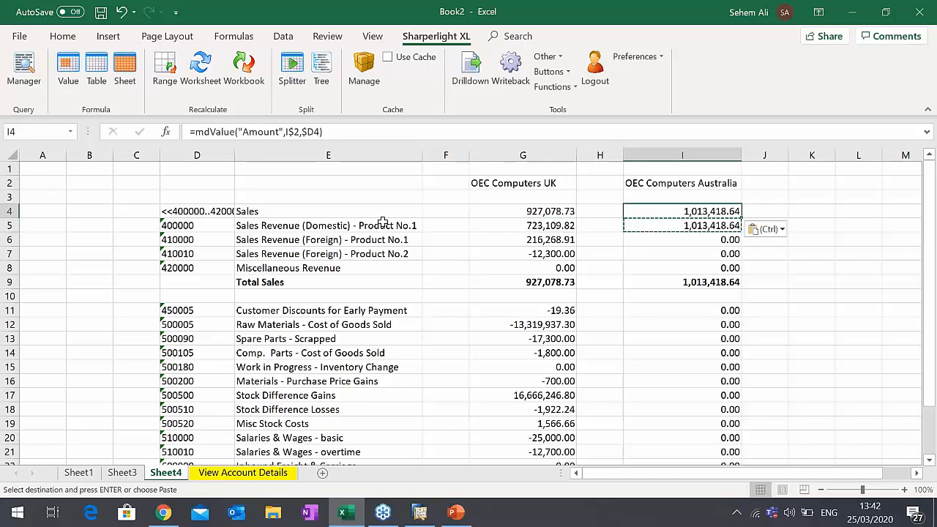
{"action": "key", "text": "Escape"}
- Compare the UK Sales range value in G4 with the individual accounts in G5:G8 and their sum in G9, checking D4's account range
{"action": "left_click", "coordinate": [220, 210]}
{"action": "left_click", "coordinate": [252, 211]}
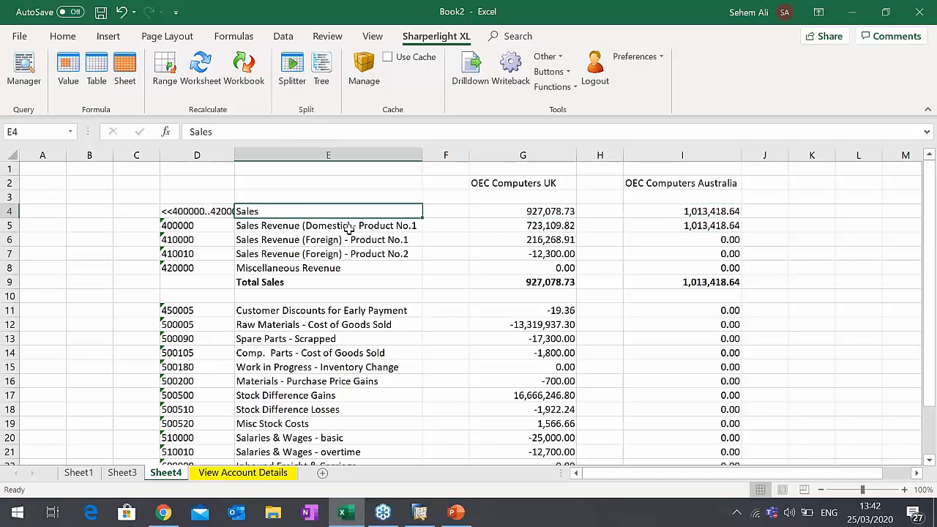
{"action": "left_click", "coordinate": [545, 228]}
{"action": "left_click_drag", "start_coordinate": [546, 228], "coordinate": [546, 266]}
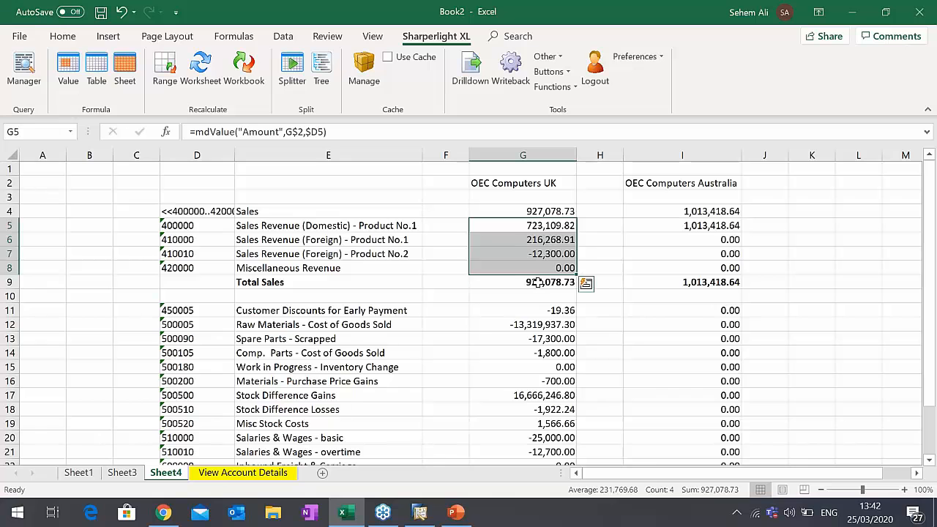
{"action": "left_click", "coordinate": [540, 281]}
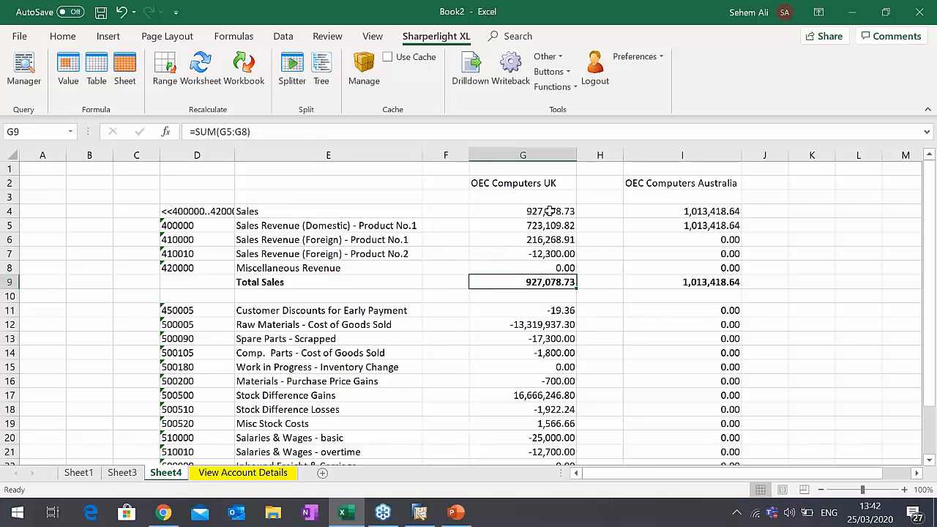
{"action": "left_click", "coordinate": [550, 210]}
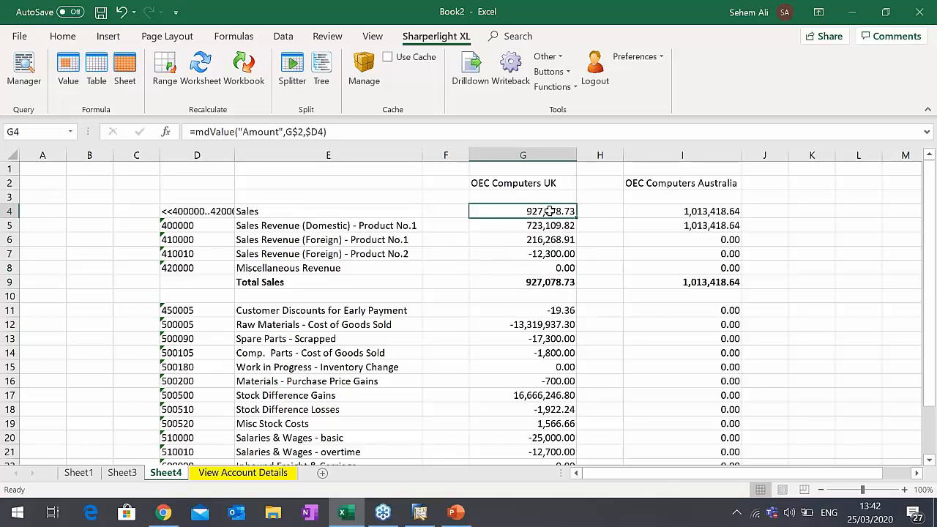
{"action": "left_click", "coordinate": [219, 211]}
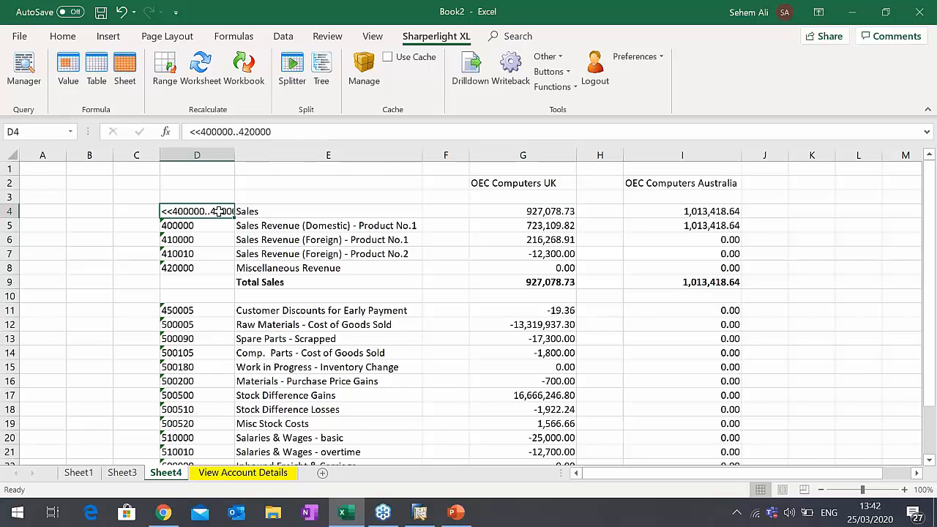
{"action": "left_click", "coordinate": [257, 211]}
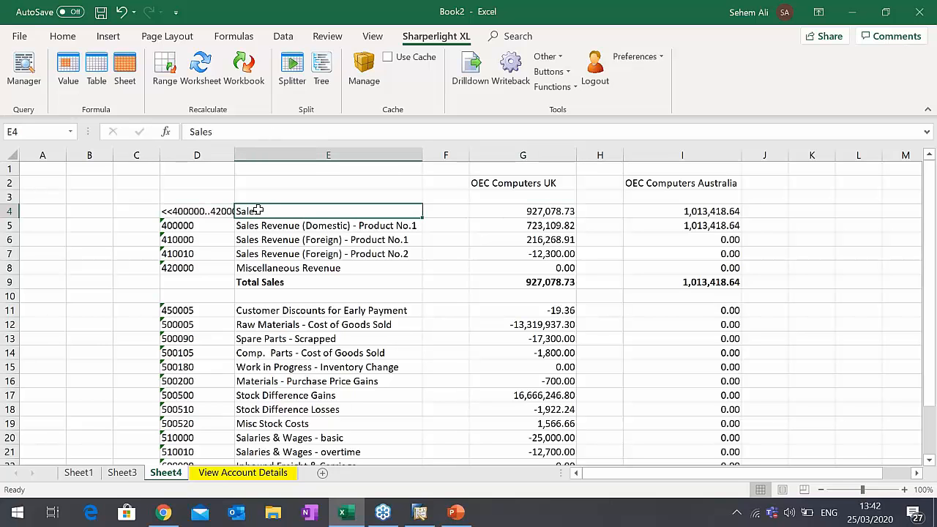
- Drill down from the UK Sales range total in G4 to its G/L transactions using View Account Details
{"action": "left_click_drag", "start_coordinate": [192, 227], "coordinate": [194, 268]}
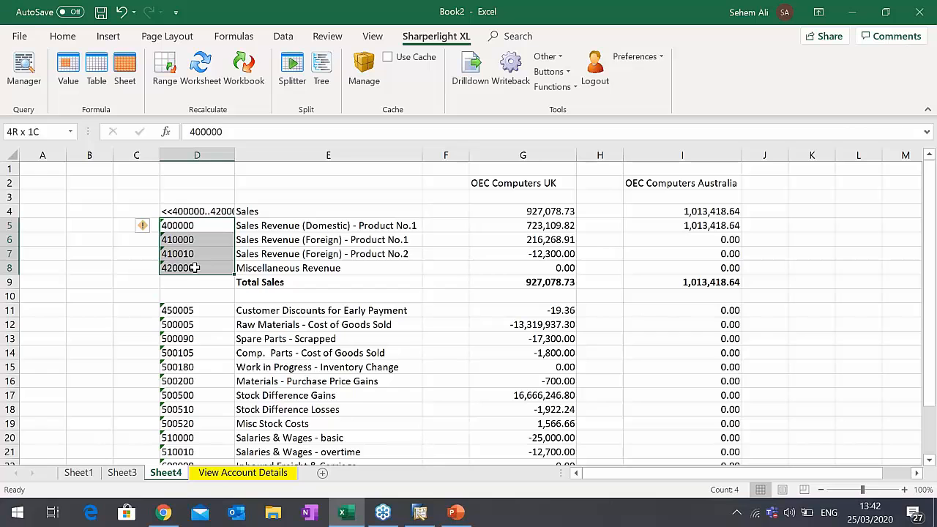
{"action": "left_click", "coordinate": [504, 211]}
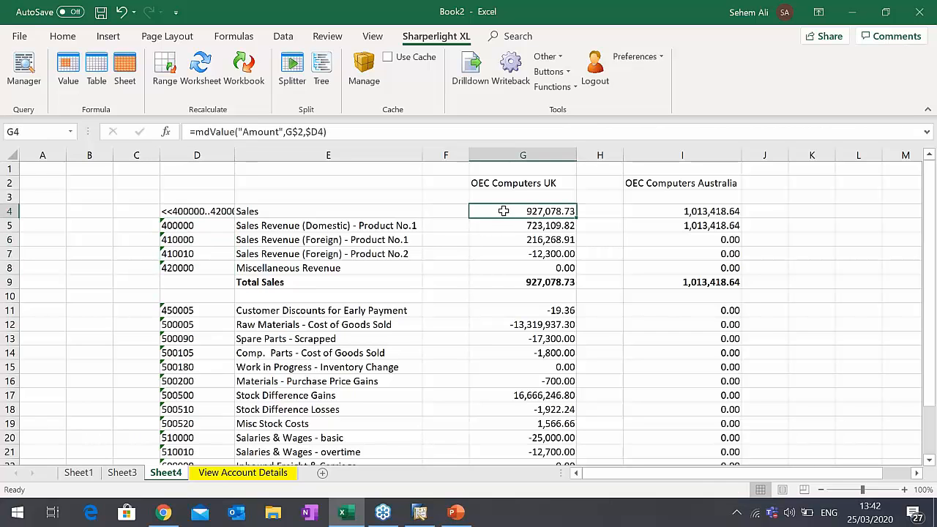
{"action": "left_click", "coordinate": [461, 80]}
{"action": "left_click", "coordinate": [330, 199]}
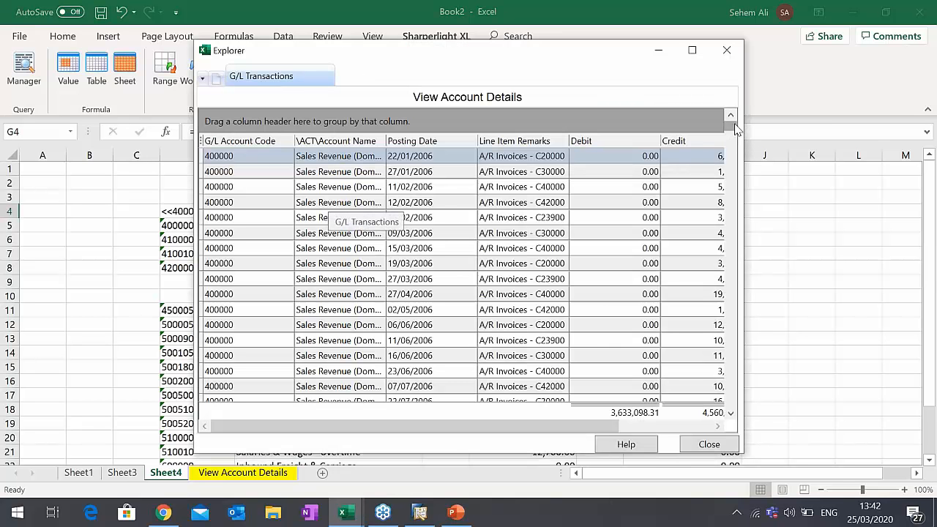
{"action": "left_click_drag", "start_coordinate": [735, 129], "coordinate": [627, 63]}
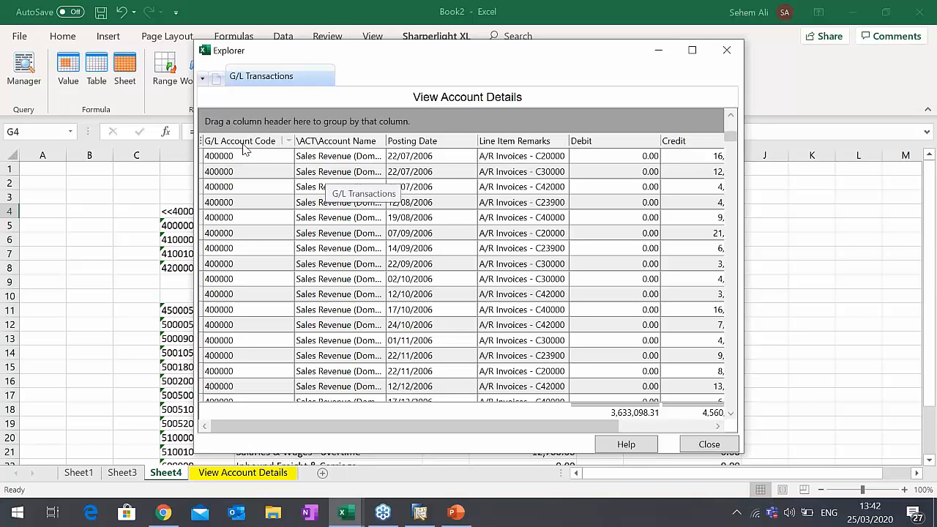
- Group the drill-down transactions by G/L Account Code, look through the account groups and collapse the 410000 group
{"action": "left_click_drag", "start_coordinate": [245, 151], "coordinate": [225, 175]}
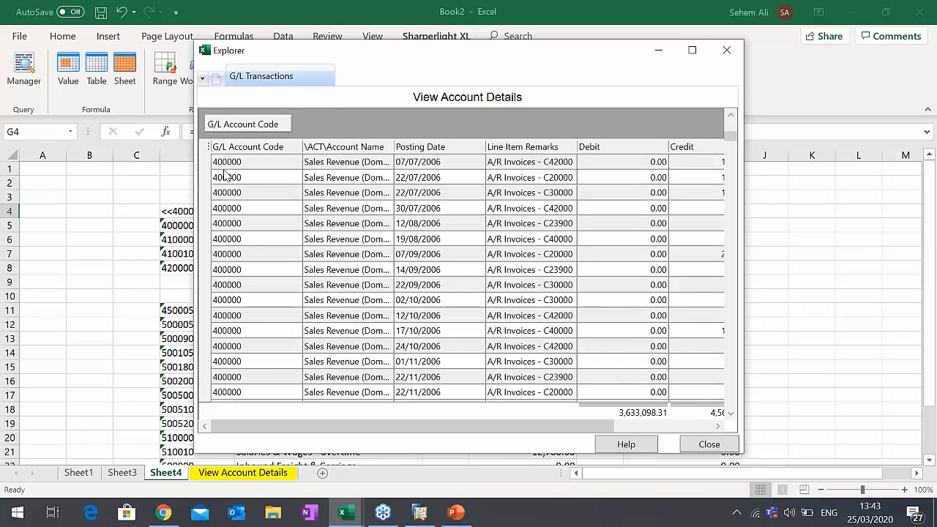
{"action": "scroll", "coordinate": [290, 253], "scroll_direction": "down", "scroll_amount": 3}
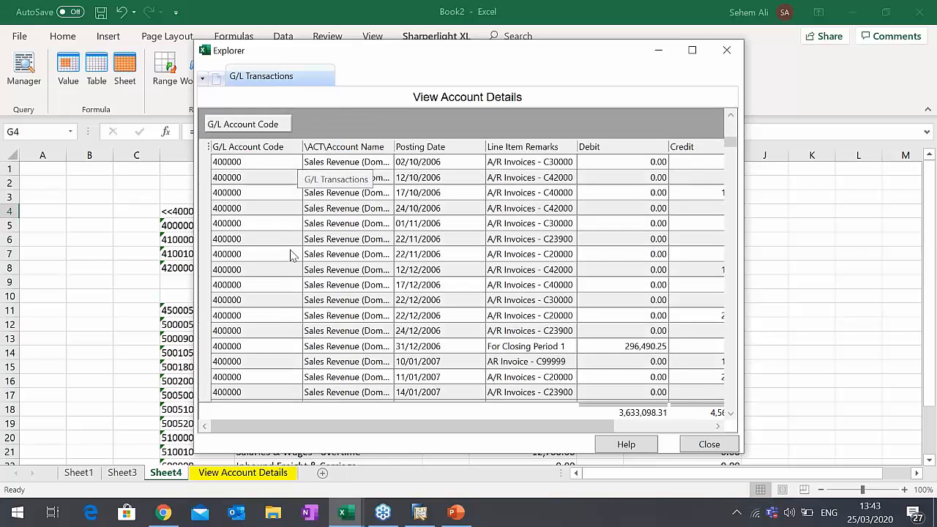
{"action": "scroll", "coordinate": [290, 254], "scroll_direction": "down", "scroll_amount": 6}
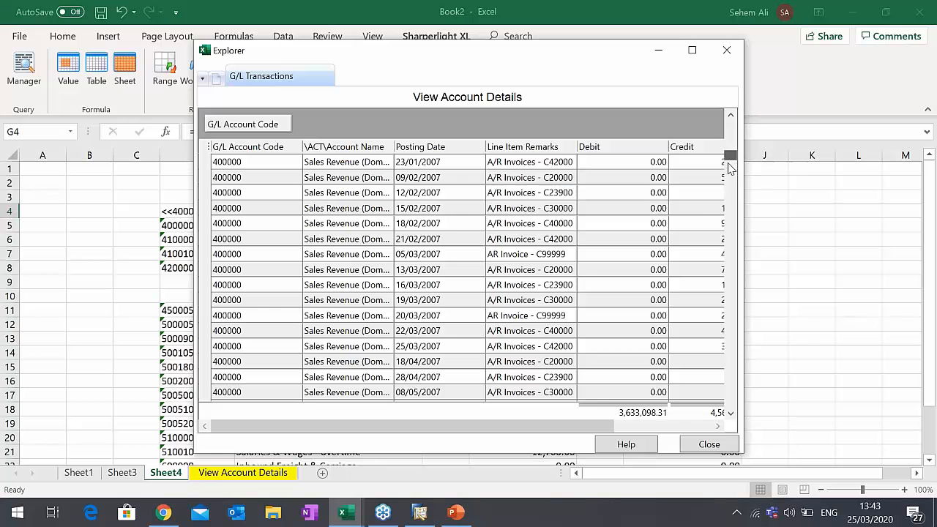
{"action": "scroll", "coordinate": [663, 234], "scroll_direction": "down", "scroll_amount": 20}
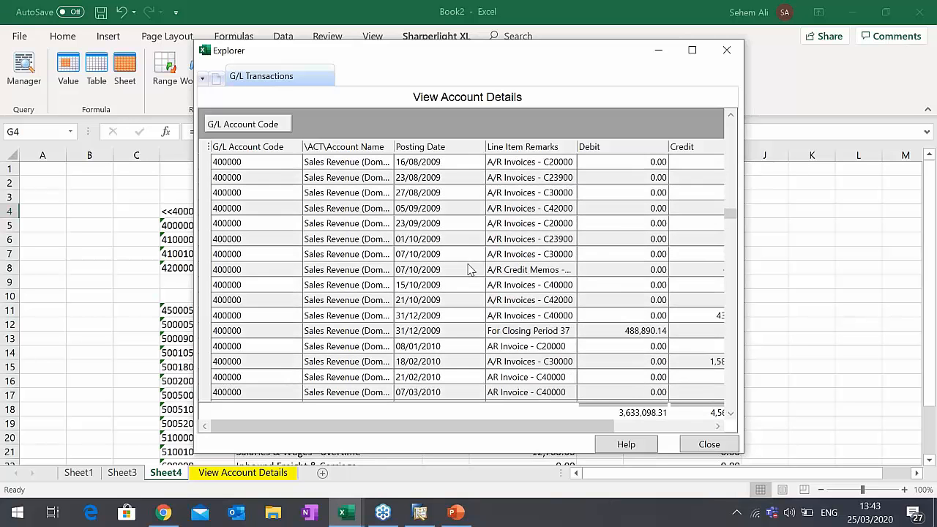
{"action": "scroll", "coordinate": [469, 269], "scroll_direction": "down", "scroll_amount": 20}
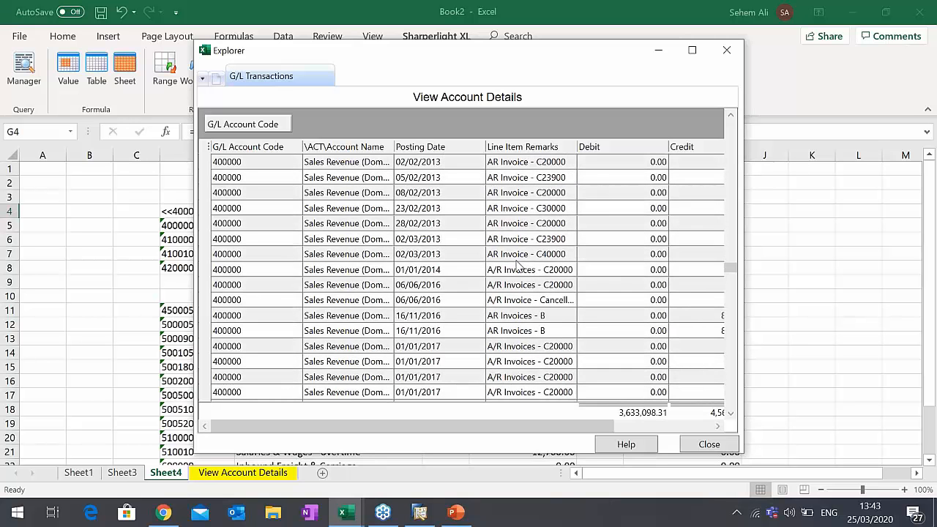
{"action": "scroll", "coordinate": [518, 266], "scroll_direction": "down", "scroll_amount": 20}
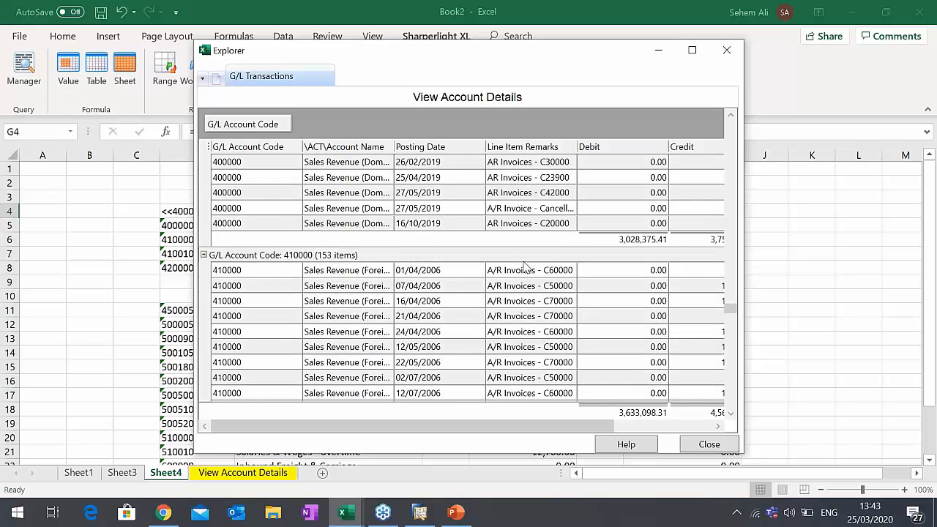
{"action": "scroll", "coordinate": [524, 265], "scroll_direction": "up", "scroll_amount": 1}
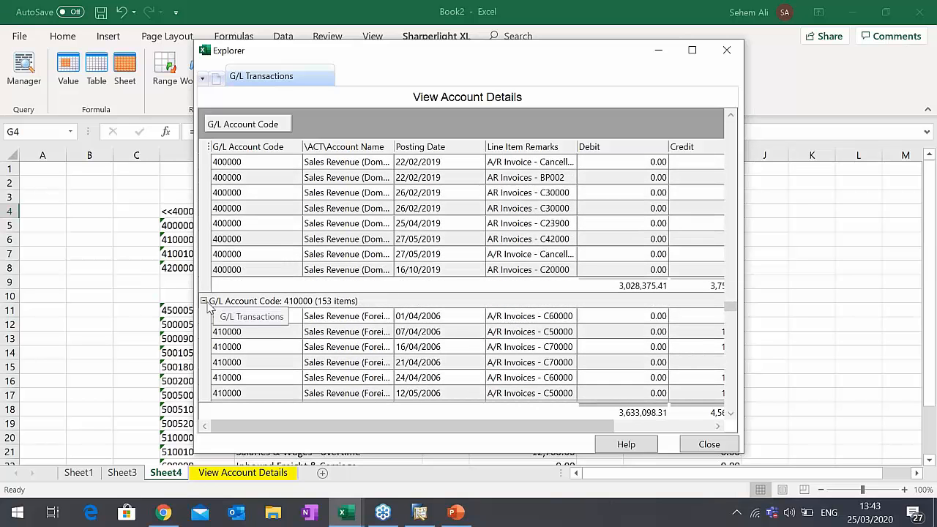
{"action": "left_click", "coordinate": [205, 301]}
{"action": "scroll", "coordinate": [242, 337], "scroll_direction": "down", "scroll_amount": 1}
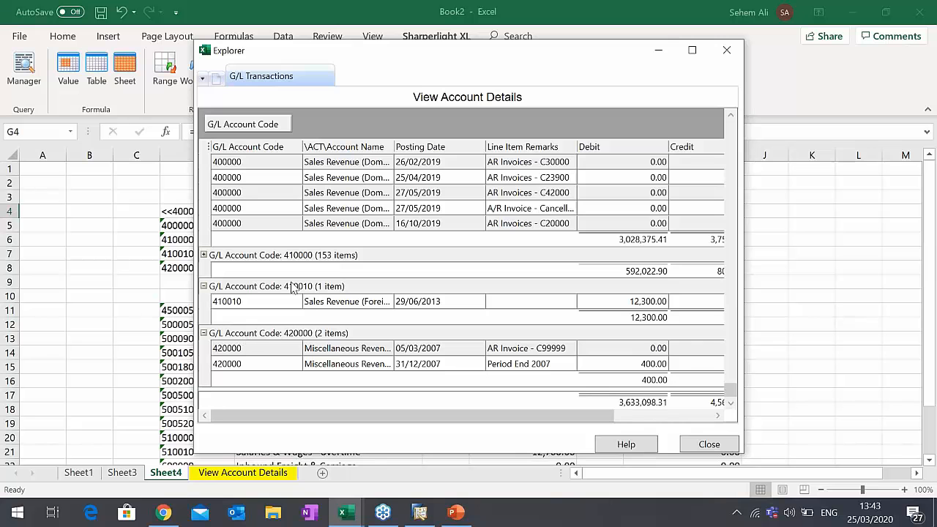
- Examine the Debit, Credit and Amount subtotals of the account groups and close the transaction details
{"action": "left_click_drag", "start_coordinate": [527, 424], "coordinate": [637, 417]}
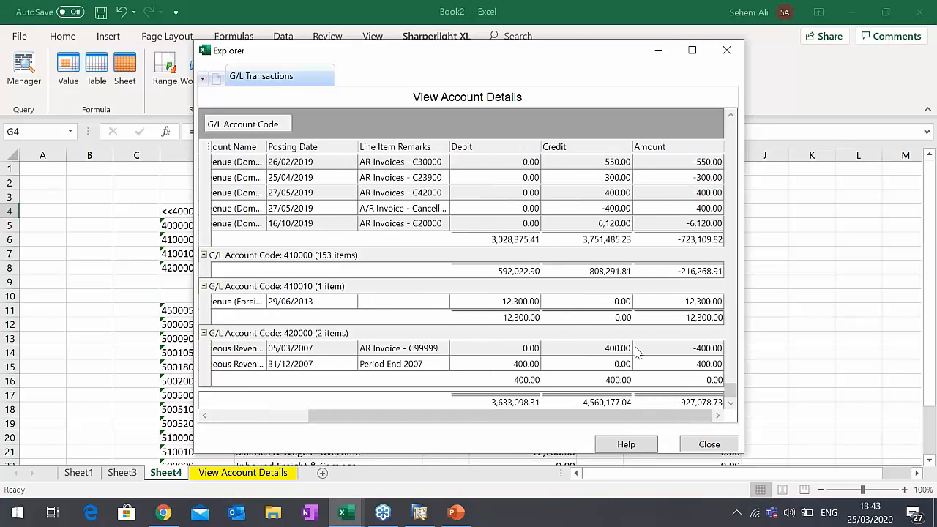
{"action": "scroll", "coordinate": [636, 322], "scroll_direction": "up", "scroll_amount": 10}
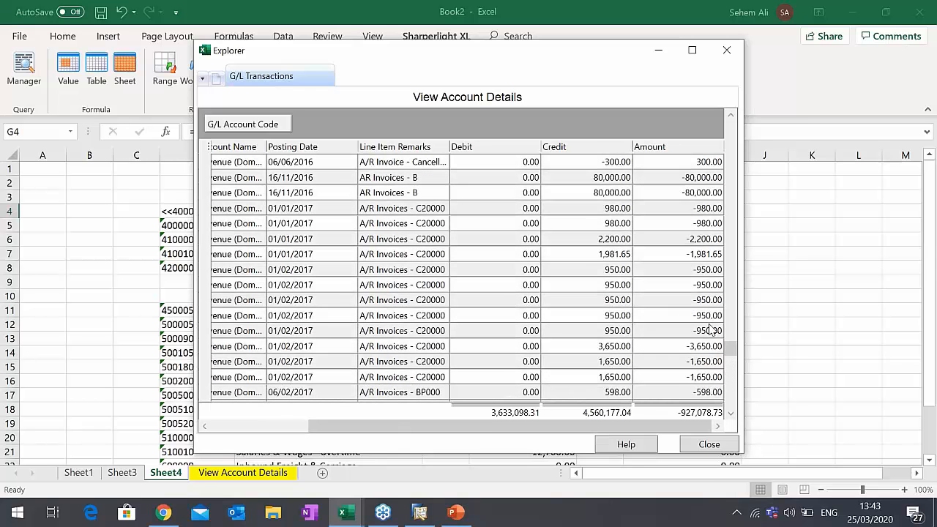
{"action": "left_click_drag", "start_coordinate": [732, 350], "coordinate": [719, 150]}
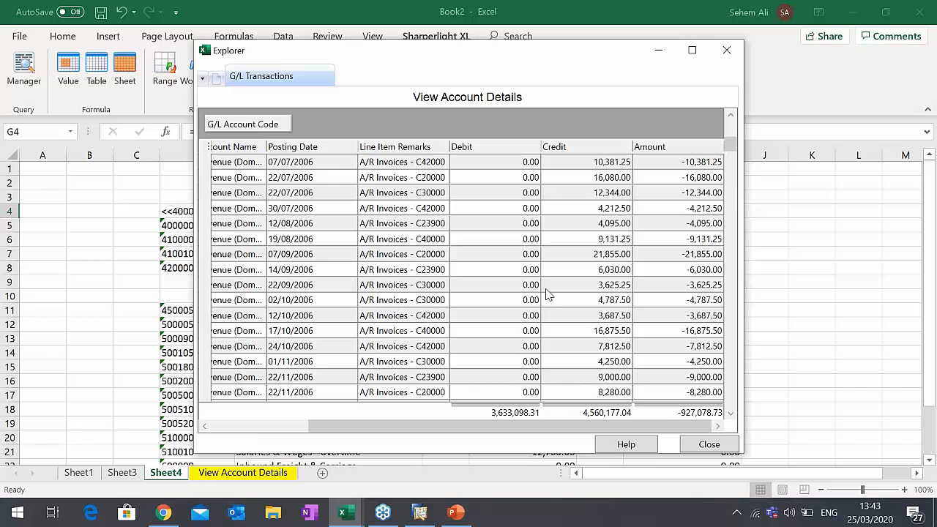
{"action": "left_click", "coordinate": [727, 50]}
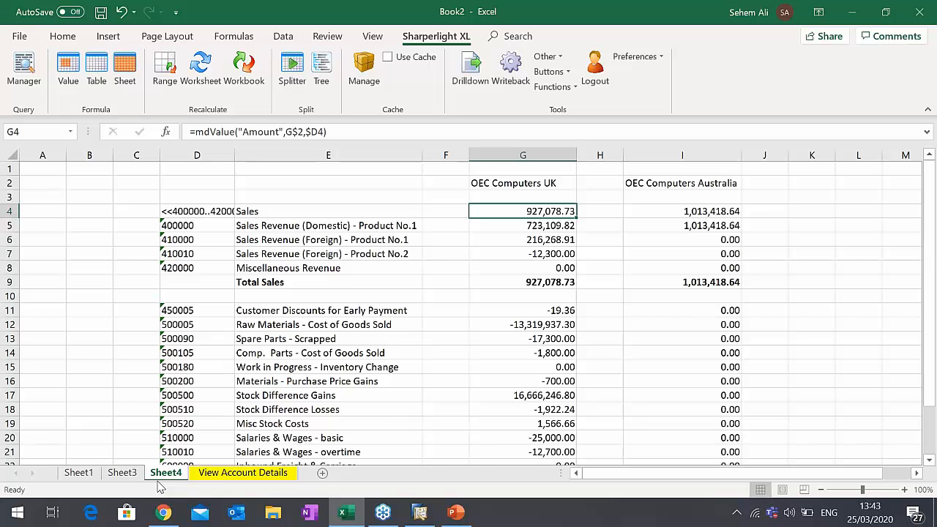
- Open the Sales - A/R table query in D5 of Sheet1 and clear the dynamic output from Sales Total
{"action": "left_click", "coordinate": [124, 474]}
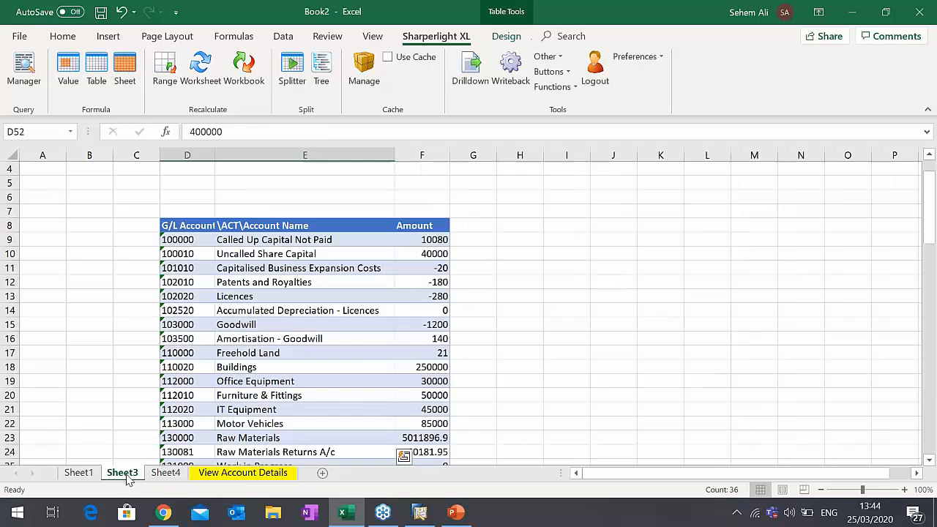
{"action": "left_click", "coordinate": [79, 473]}
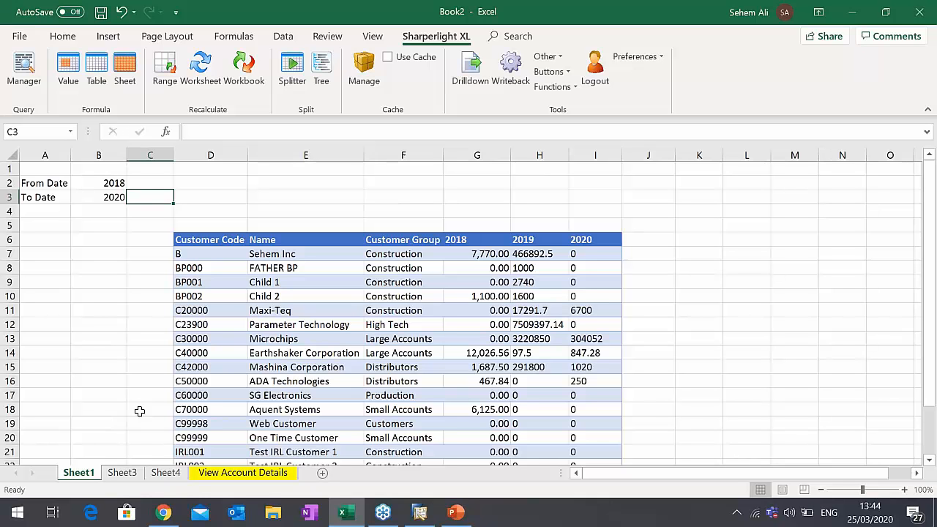
{"action": "left_click", "coordinate": [200, 225]}
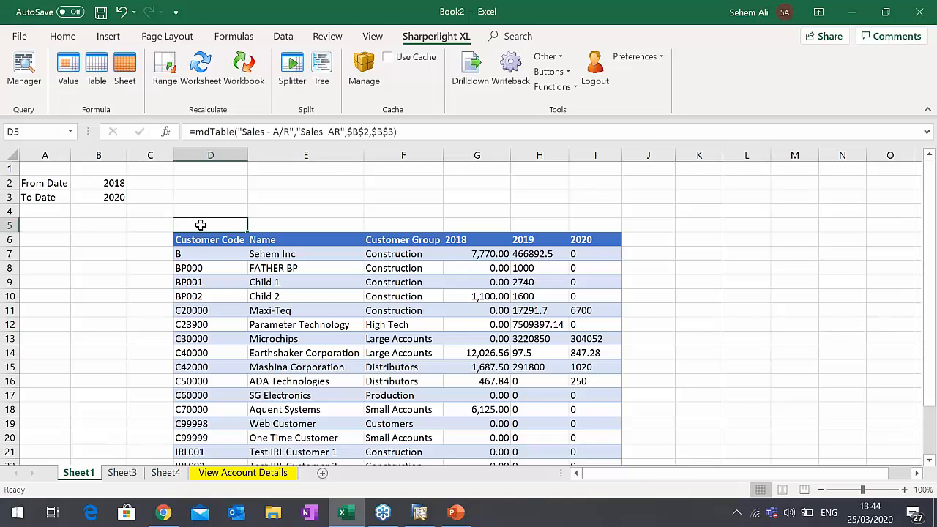
{"action": "double_click", "coordinate": [200, 224]}
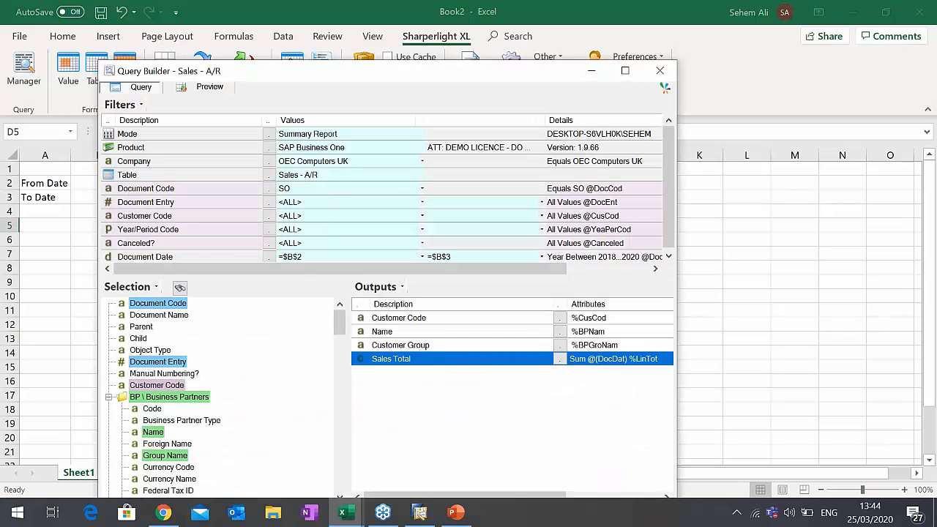
{"action": "right_click", "coordinate": [396, 362]}
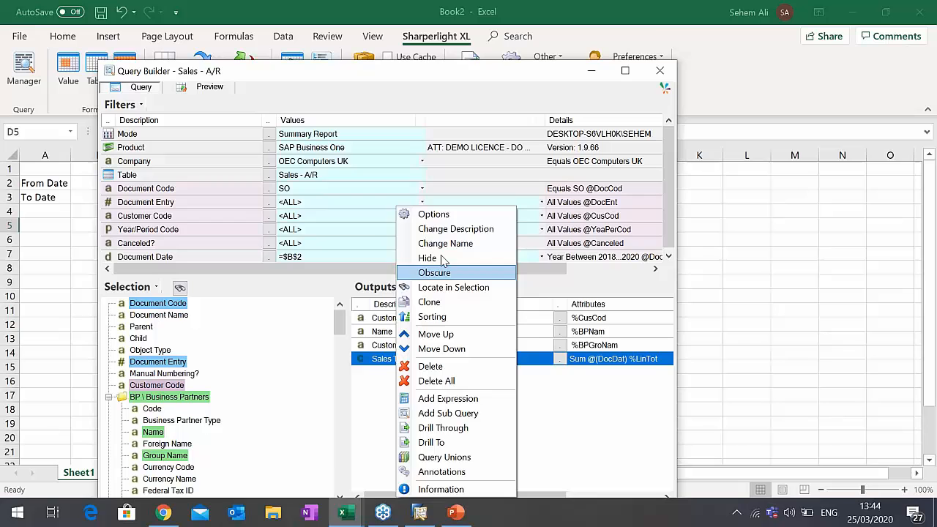
{"action": "left_click", "coordinate": [440, 217]}
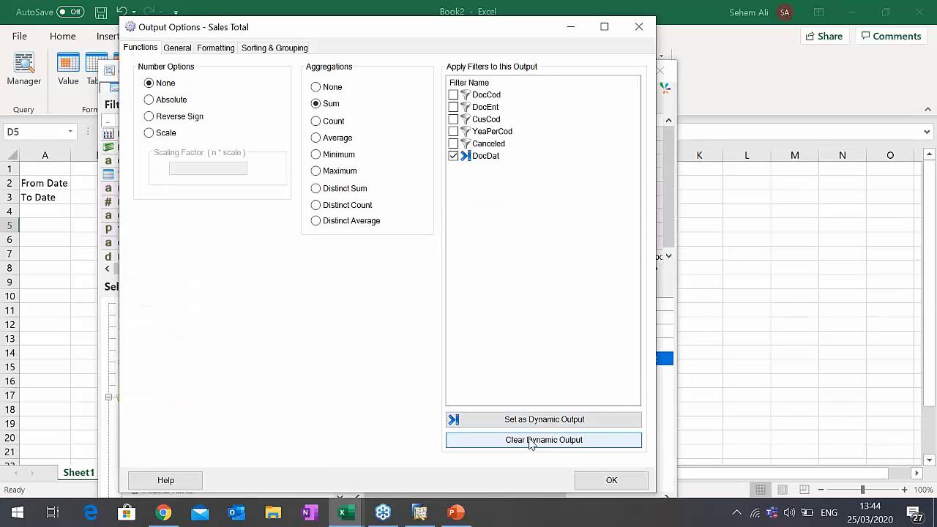
{"action": "left_click", "coordinate": [531, 440]}
{"action": "left_click", "coordinate": [618, 482]}
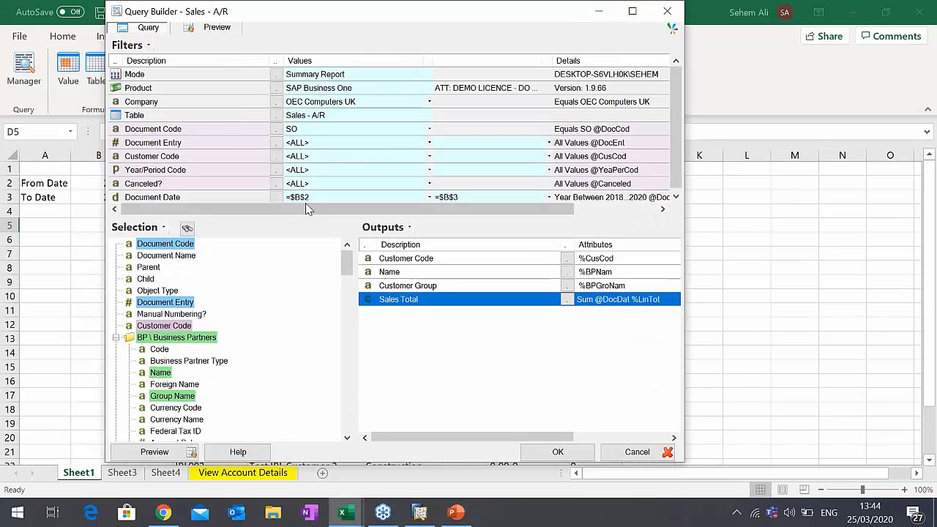
- Set the Document Date filter's date option to Default and apply the revised query to the sheet
{"action": "right_click", "coordinate": [193, 199]}
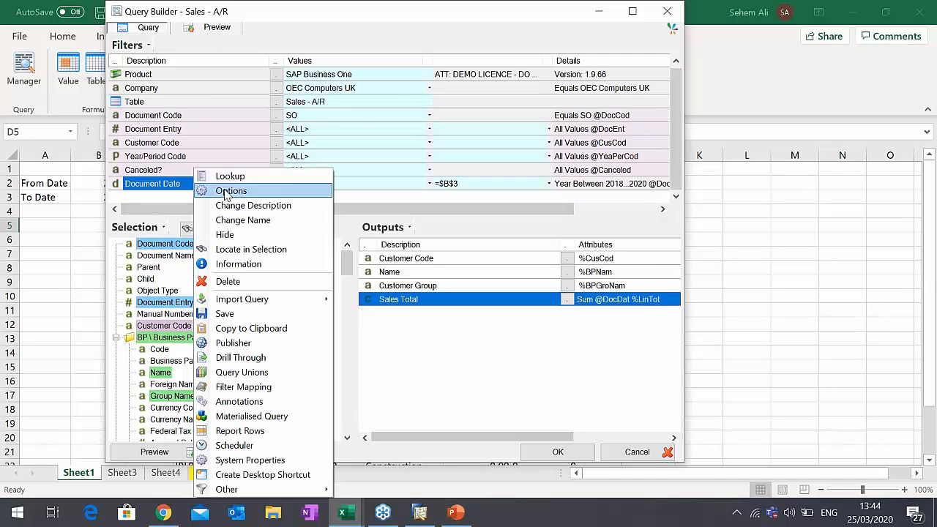
{"action": "left_click", "coordinate": [225, 191]}
{"action": "left_click", "coordinate": [222, 33]}
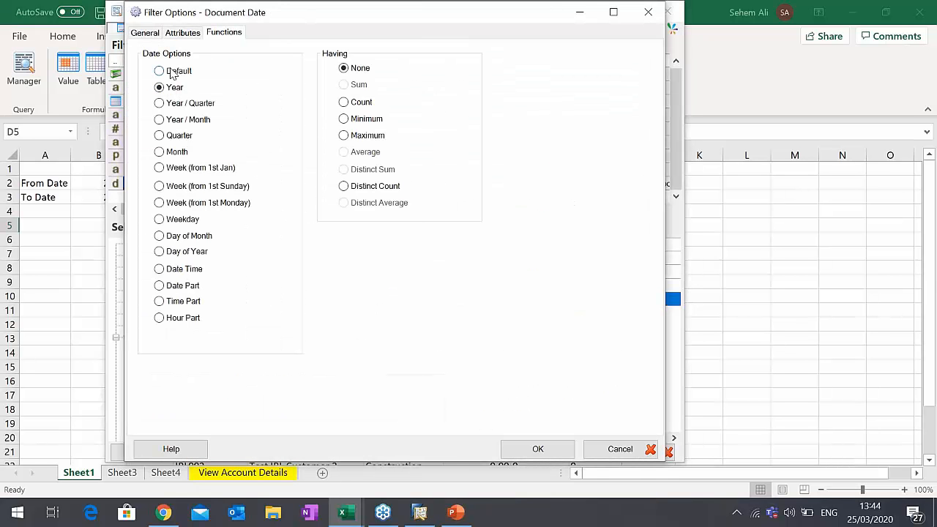
{"action": "left_click", "coordinate": [171, 71]}
{"action": "left_click", "coordinate": [567, 454]}
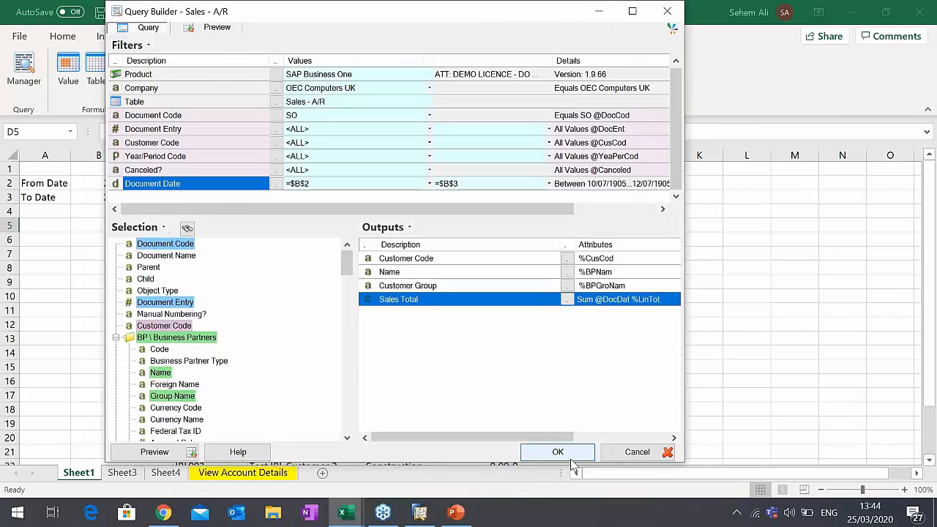
{"action": "left_click", "coordinate": [567, 457]}
- Set the From Date in B2 to 01/01/2006 and the To Date in B3 to 31/01/2006, and review the refreshed sales table
{"action": "left_click", "coordinate": [123, 183]}
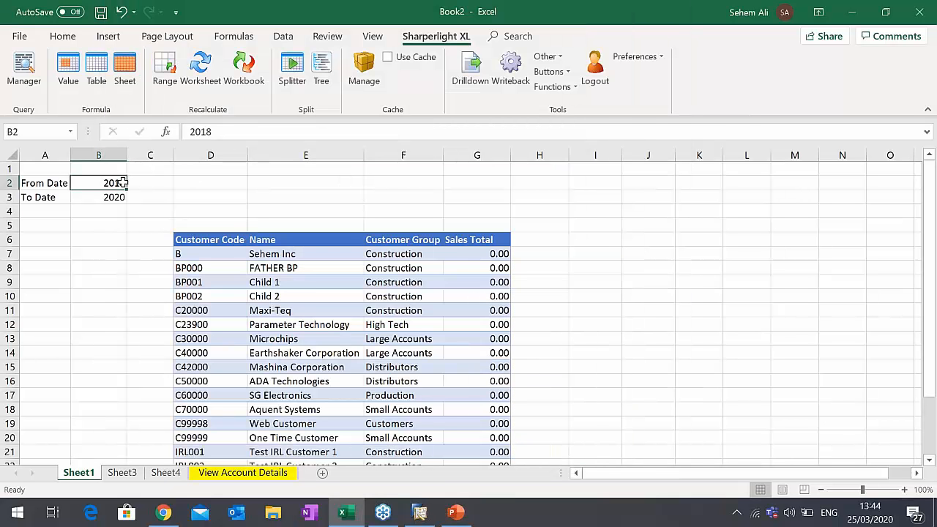
{"action": "type", "text": "01/01/"}
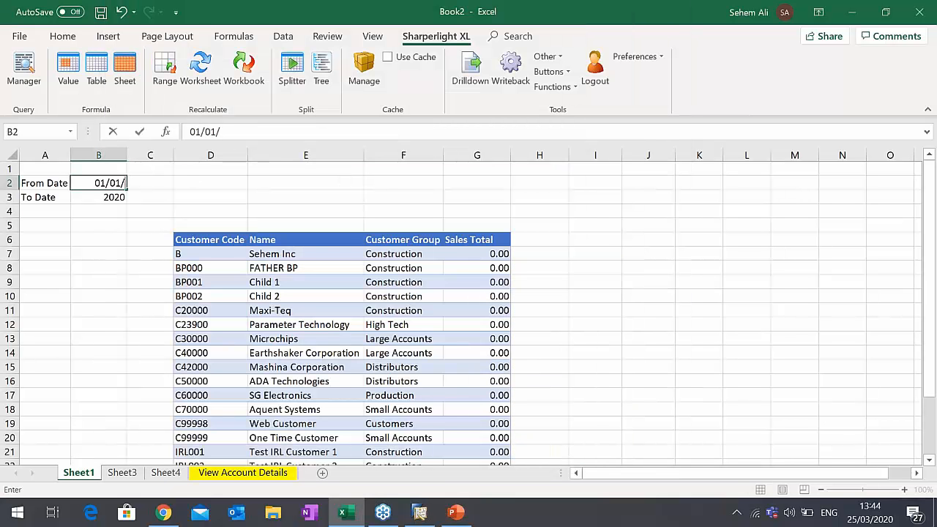
{"action": "type", "text": "2006"}
{"action": "key", "text": "Return"}
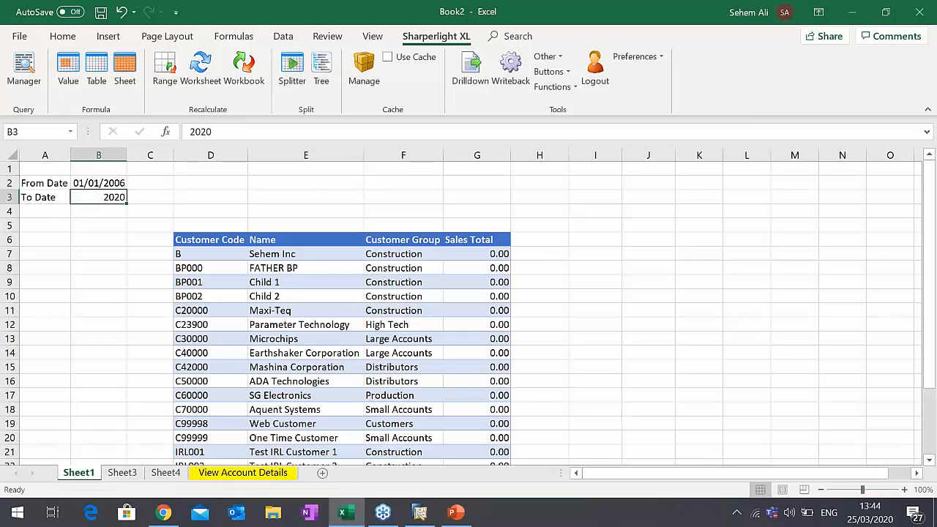
{"action": "type", "text": "31/01/2006"}
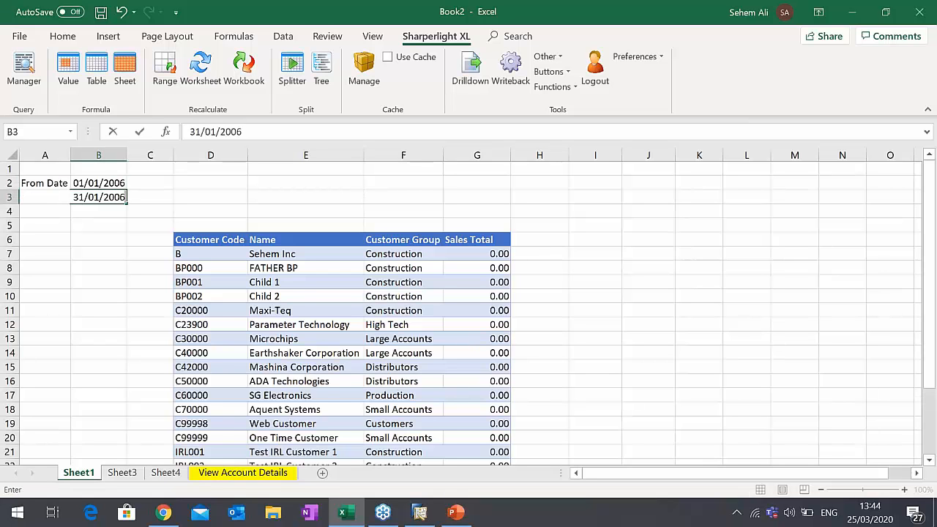
{"action": "key", "text": "Tab"}
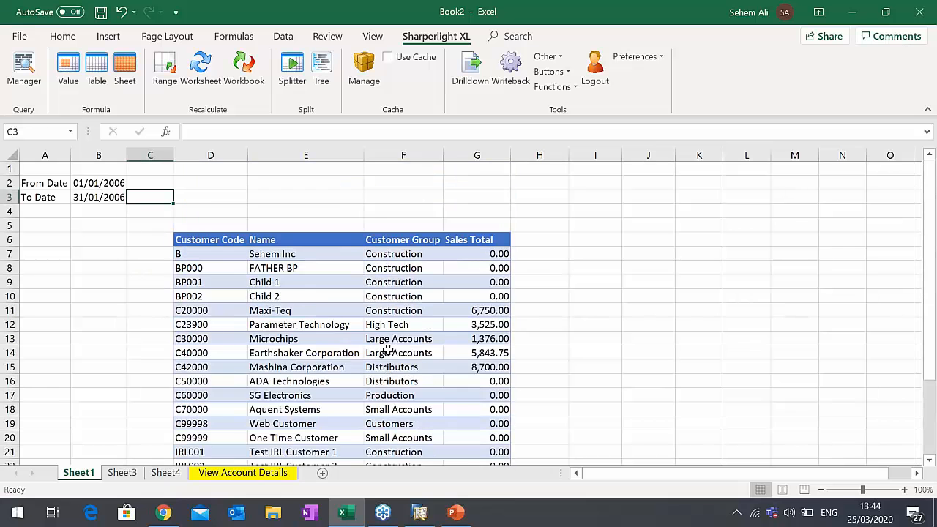
{"action": "scroll", "coordinate": [503, 299], "scroll_direction": "down", "scroll_amount": 4}
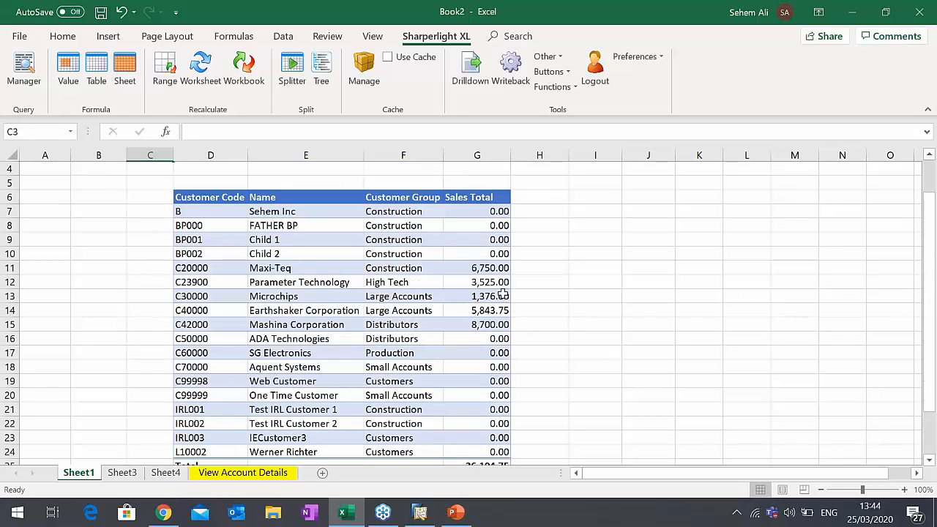
{"action": "scroll", "coordinate": [503, 299], "scroll_direction": "up", "scroll_amount": 4}
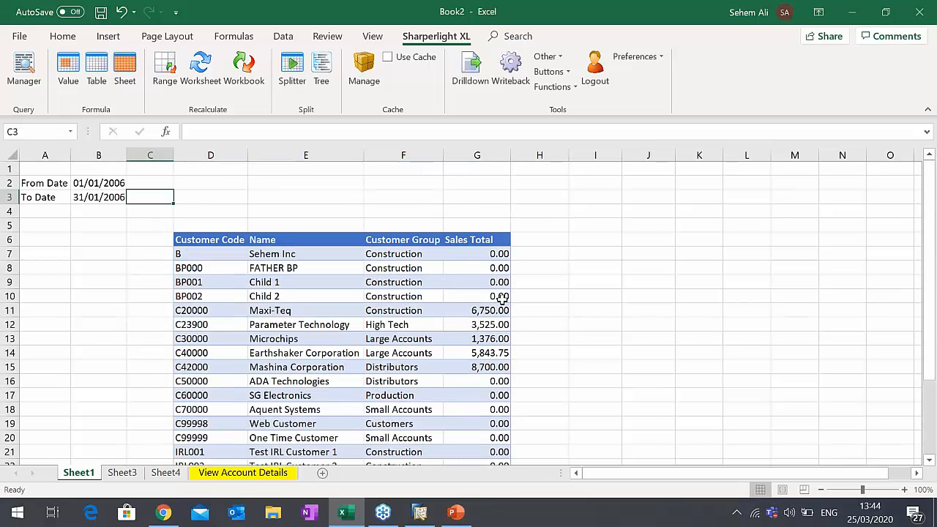
- Open the Sales - A/R table query in D5 and create a new published query from it in the Publisher
{"action": "double_click", "coordinate": [183, 227]}
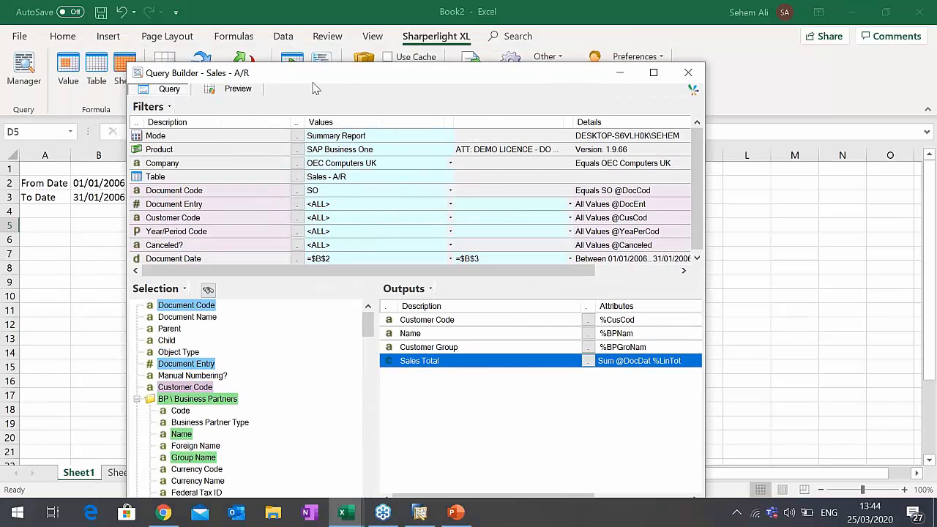
{"action": "left_click_drag", "start_coordinate": [311, 85], "coordinate": [381, 89]}
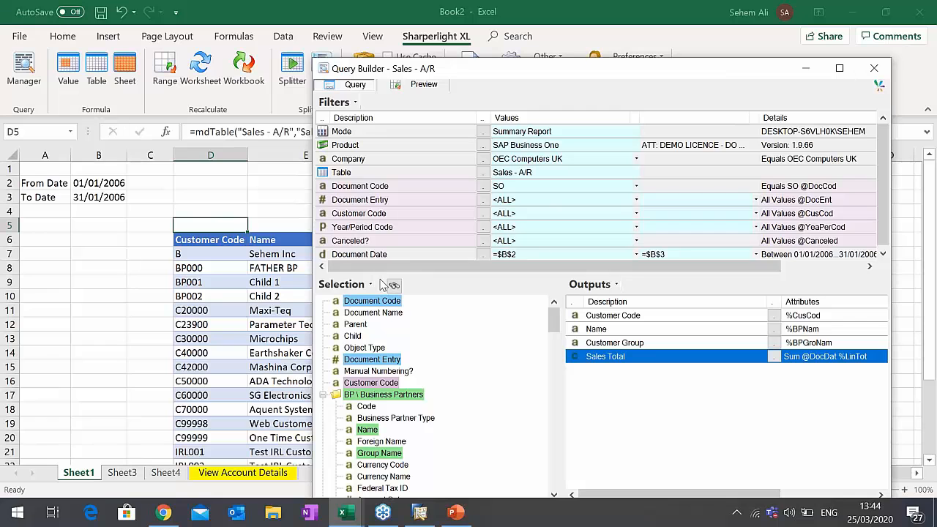
{"action": "right_click", "coordinate": [436, 217]}
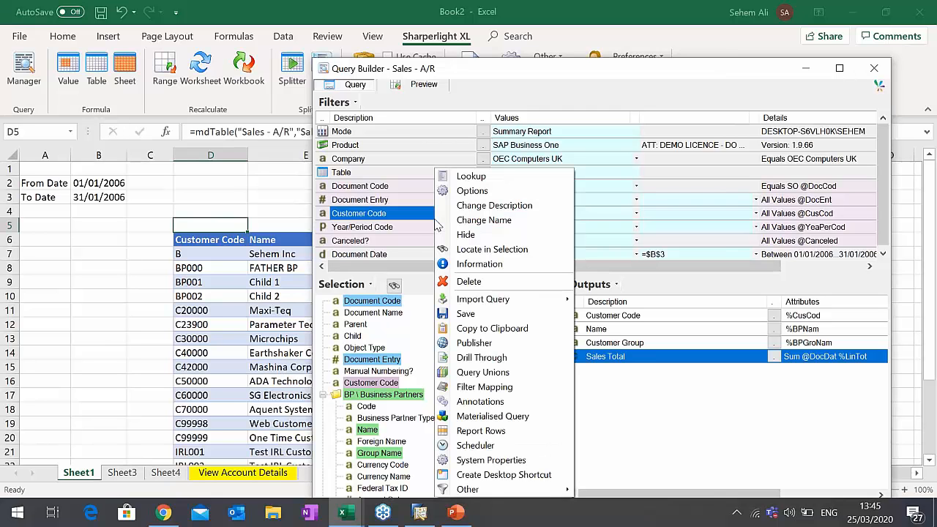
{"action": "left_click", "coordinate": [508, 347]}
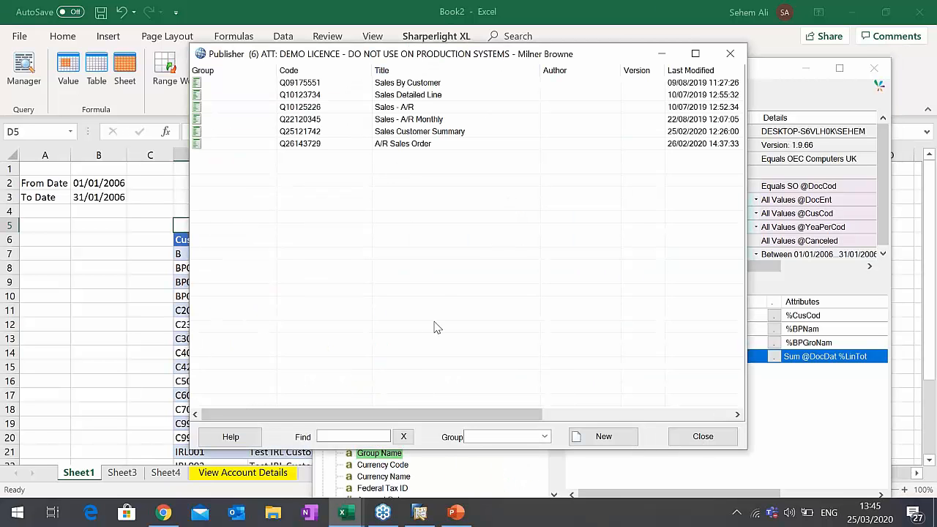
{"action": "left_click", "coordinate": [597, 439]}
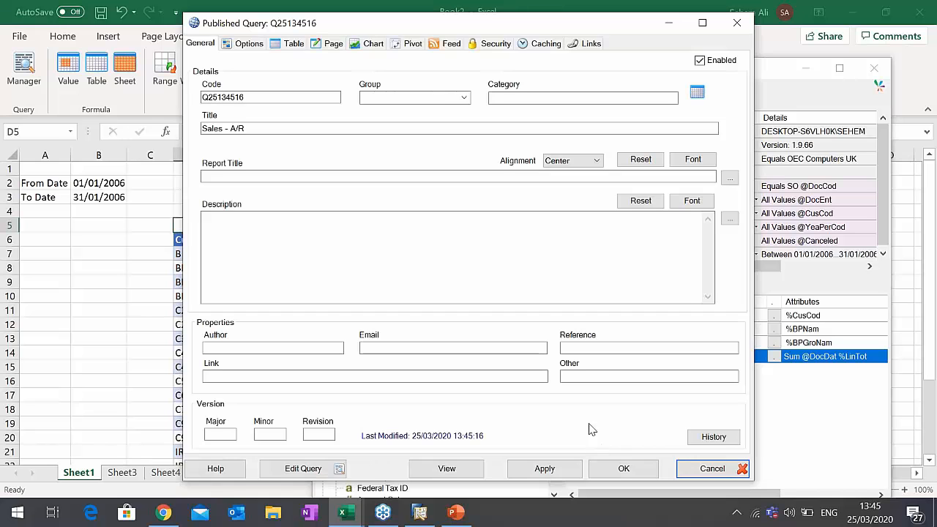
- Title the published query "Sales Orders By Customer Webinar" and apply the change
{"action": "left_click_drag", "start_coordinate": [227, 129], "coordinate": [256, 128]}
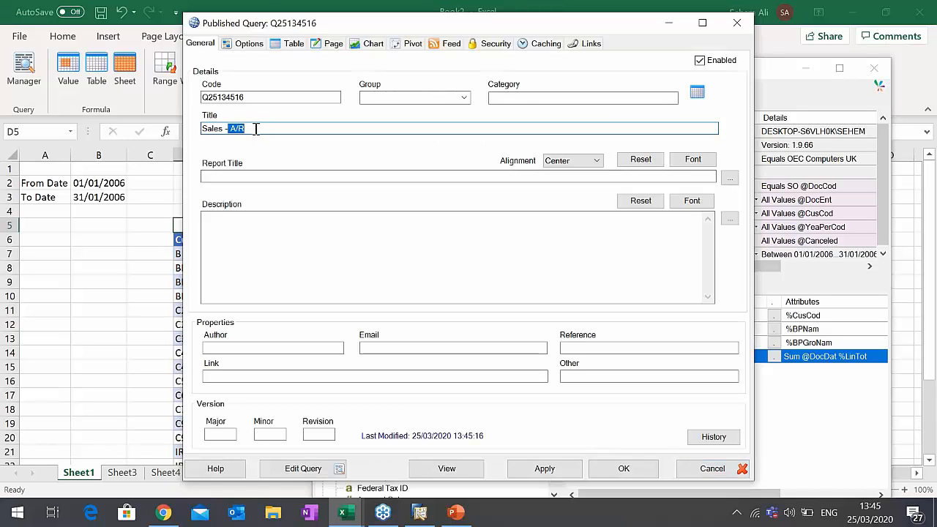
{"action": "key", "text": "BackSpace"}
{"action": "key", "text": "BackSpace"}
{"action": "type", "text": "Orders"}
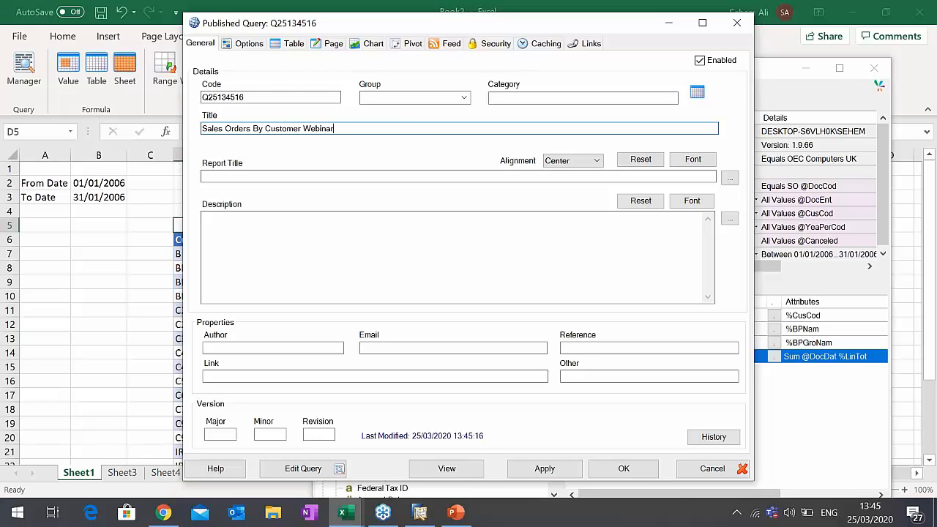
{"action": "type", "text": " By Customer Webinar"}
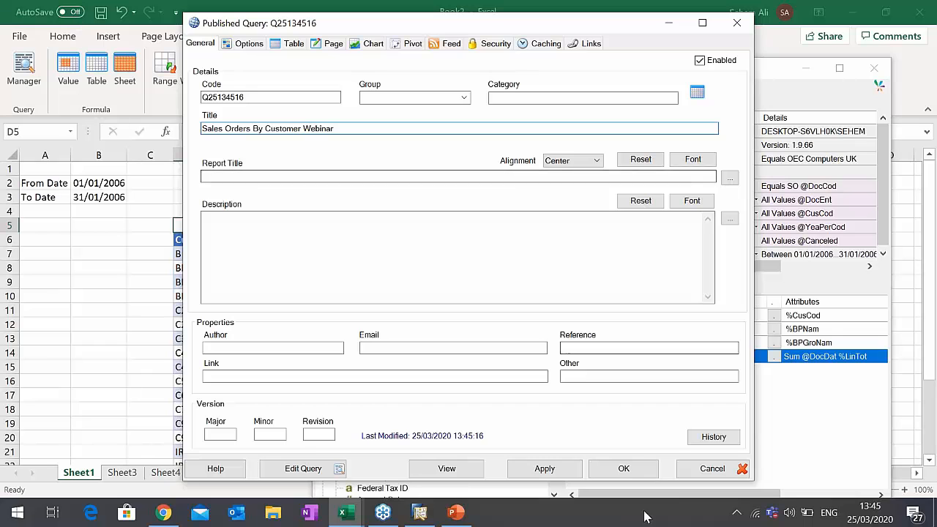
{"action": "left_click", "coordinate": [565, 476]}
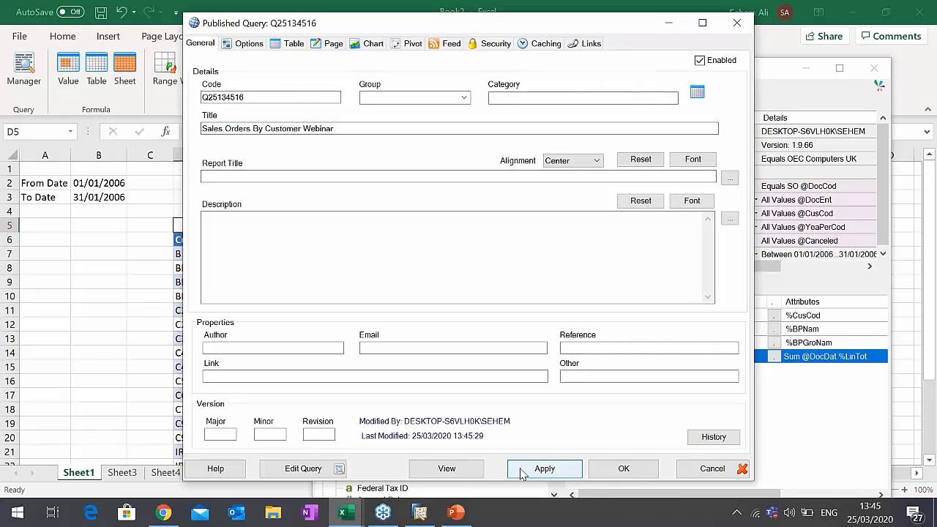
- Copy the published query's Report link and load it in a new Chrome tab, closing all other tabs
{"action": "left_click", "coordinate": [590, 43]}
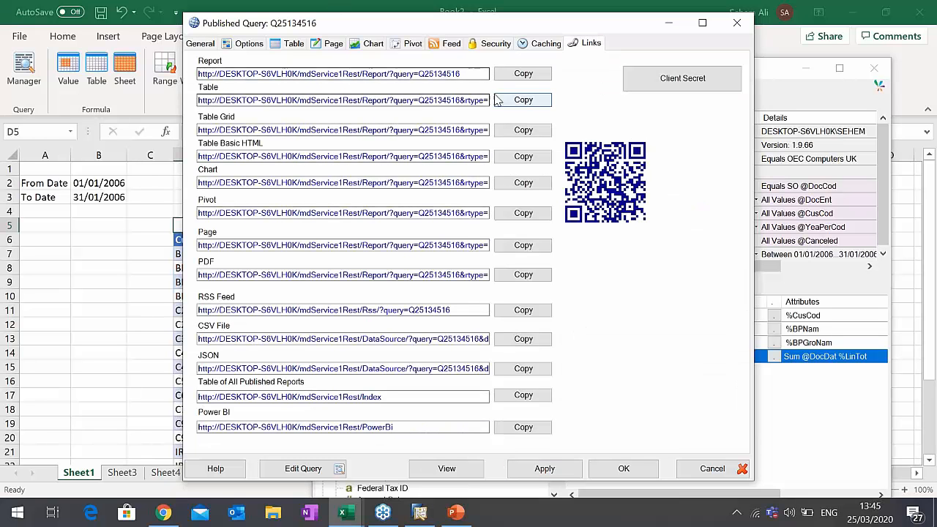
{"action": "left_click", "coordinate": [522, 75]}
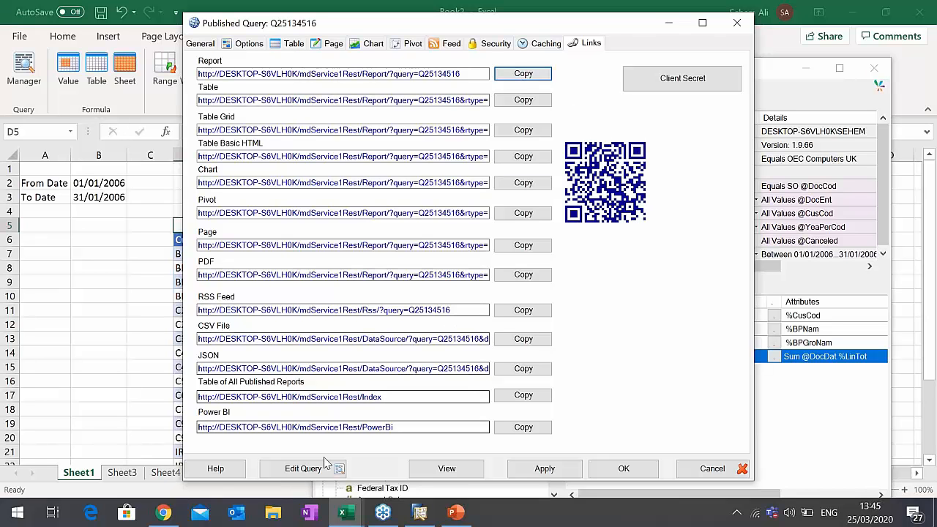
{"action": "left_click", "coordinate": [163, 512]}
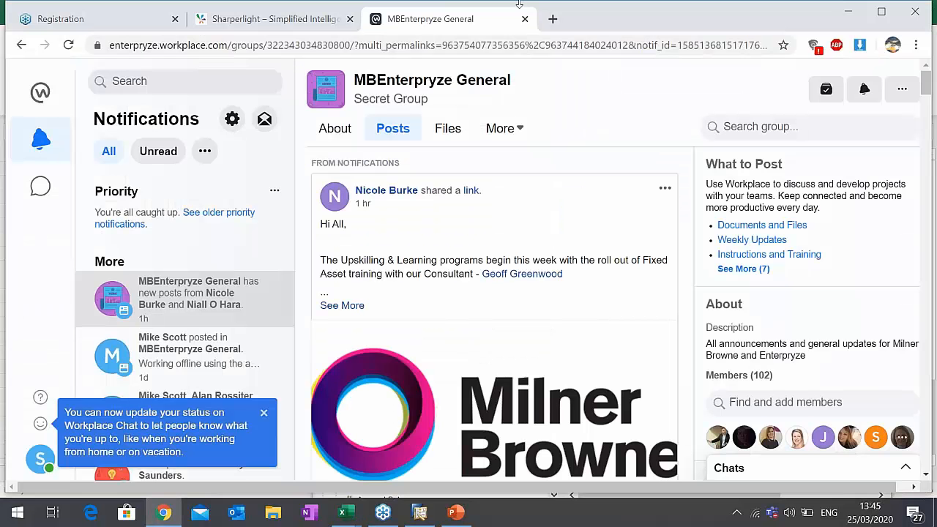
{"action": "left_click", "coordinate": [553, 18]}
{"action": "right_click", "coordinate": [569, 22]}
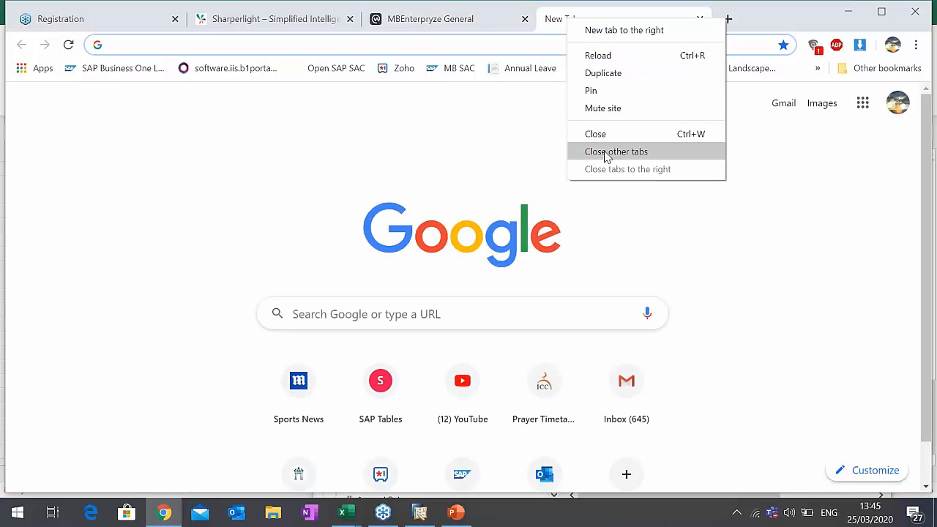
{"action": "left_click", "coordinate": [600, 152]}
{"action": "key", "text": "ctrl+v"}
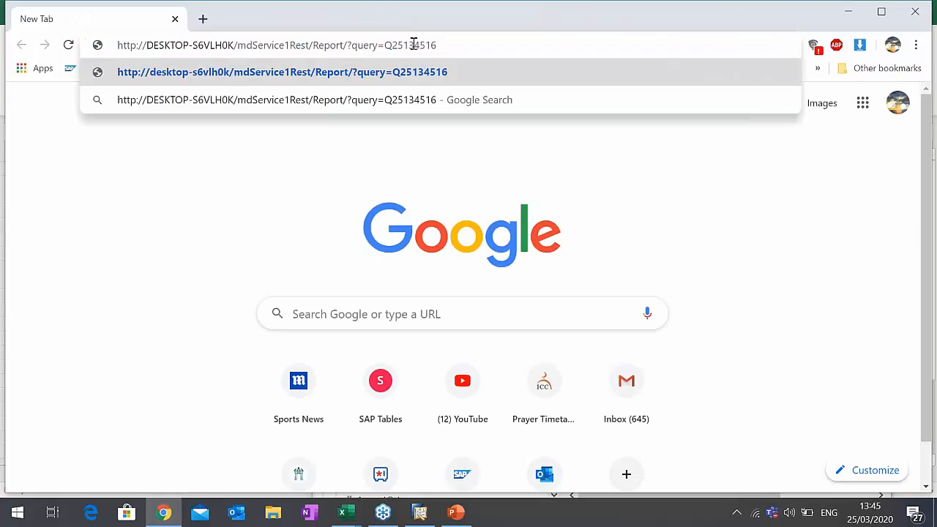
{"action": "key", "text": "Return"}
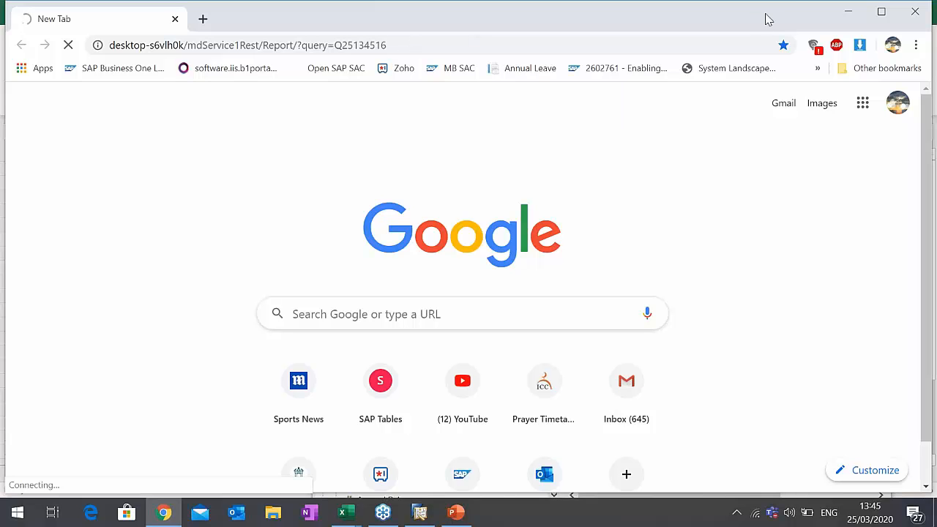
- Open Windows Services through services.msc, start the Sharperlight Service and minimise the Services window
{"action": "key", "text": "super+r"}
{"action": "type", "text": "ser"}
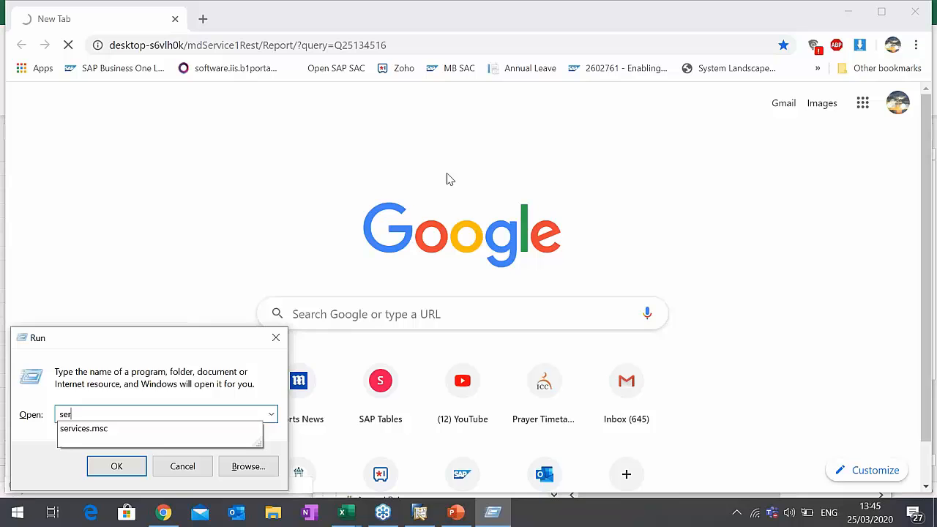
{"action": "key", "text": "Down"}
{"action": "key", "text": "Return"}
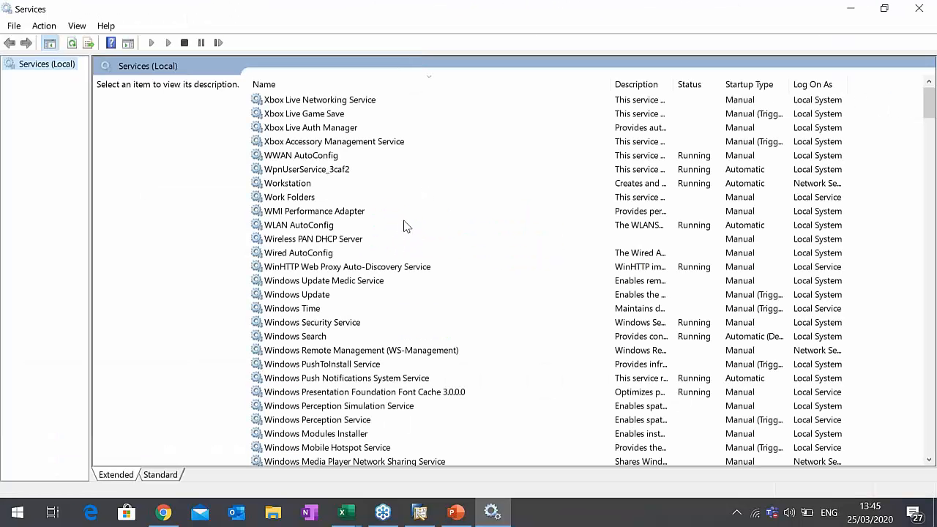
{"action": "left_click", "coordinate": [405, 222]}
{"action": "type", "text": "sh"}
{"action": "left_click", "coordinate": [320, 114]}
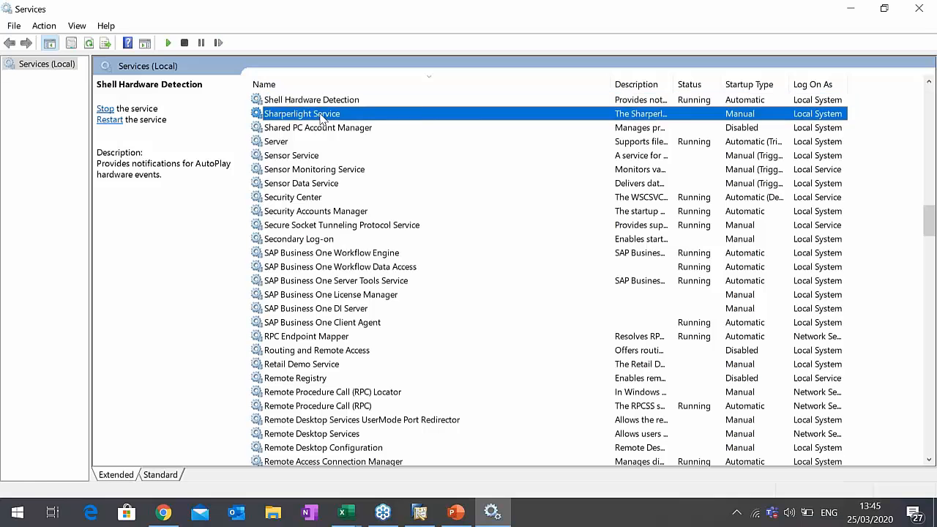
{"action": "right_click", "coordinate": [320, 119]}
{"action": "left_click", "coordinate": [353, 124]}
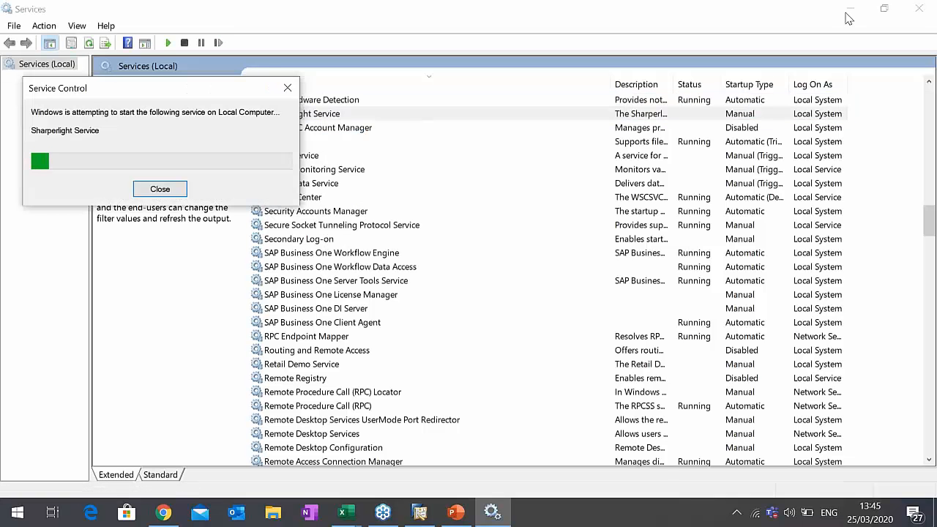
{"action": "left_click", "coordinate": [847, 12]}
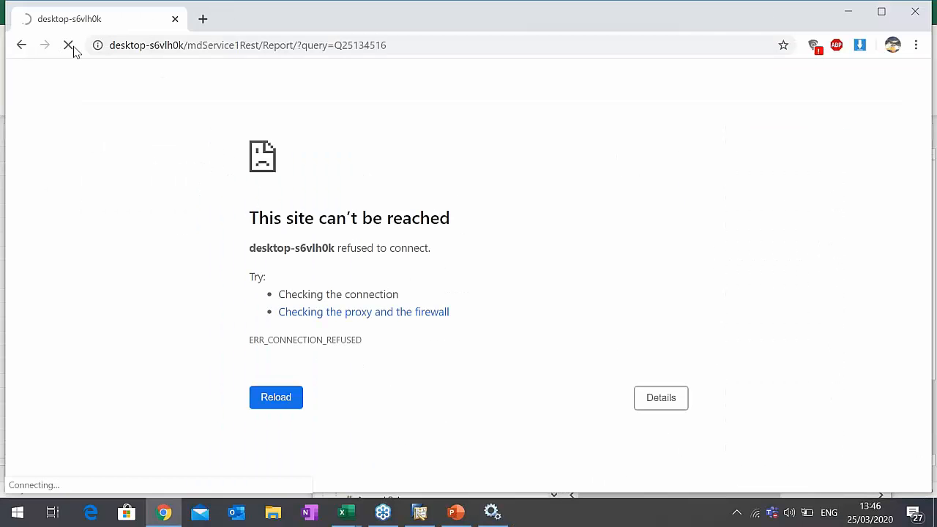
- Reload the report page in Chrome and sign in to the Remote DataModel Service with the user name and password
{"action": "left_click", "coordinate": [106, 46]}
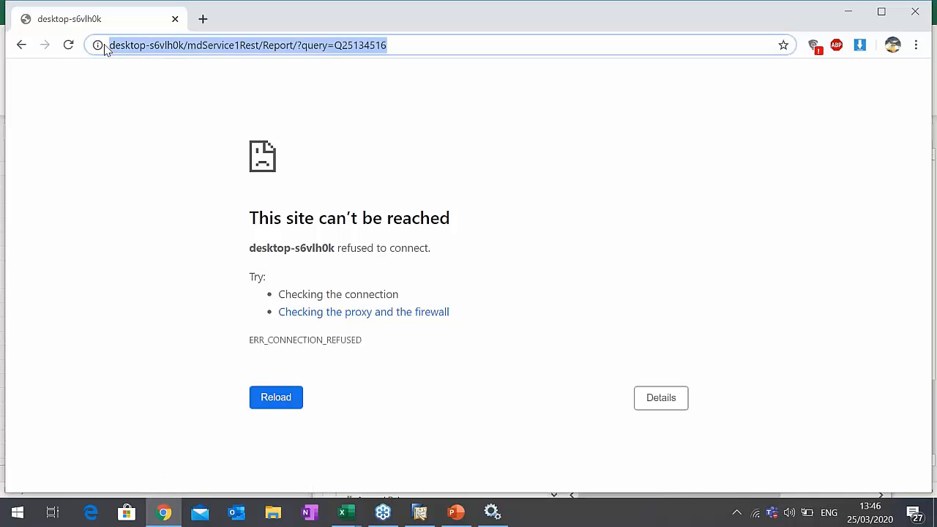
{"action": "left_click", "coordinate": [68, 45]}
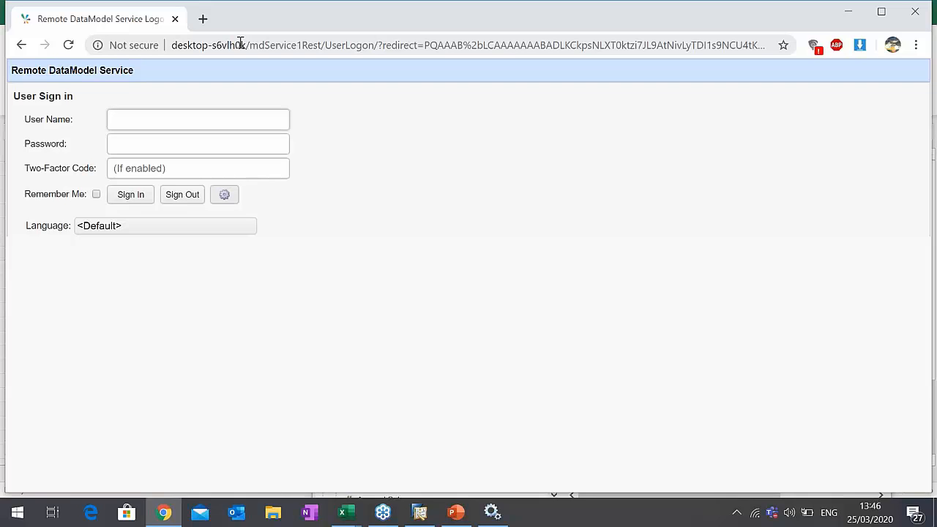
{"action": "type", "text": "admin"}
{"action": "left_click", "coordinate": [132, 198]}
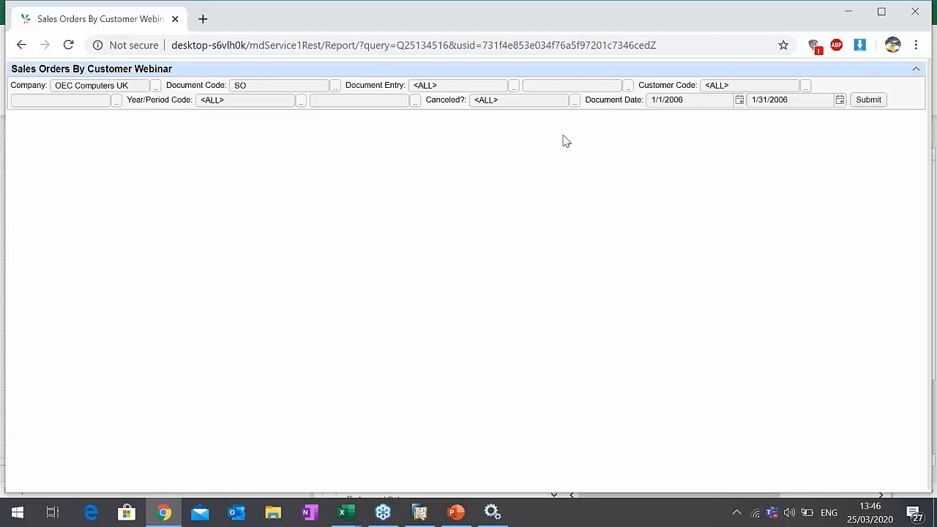
- Bring up the Services window again and close it to return to the report page
{"action": "mouse_move", "coordinate": [342, 508]}
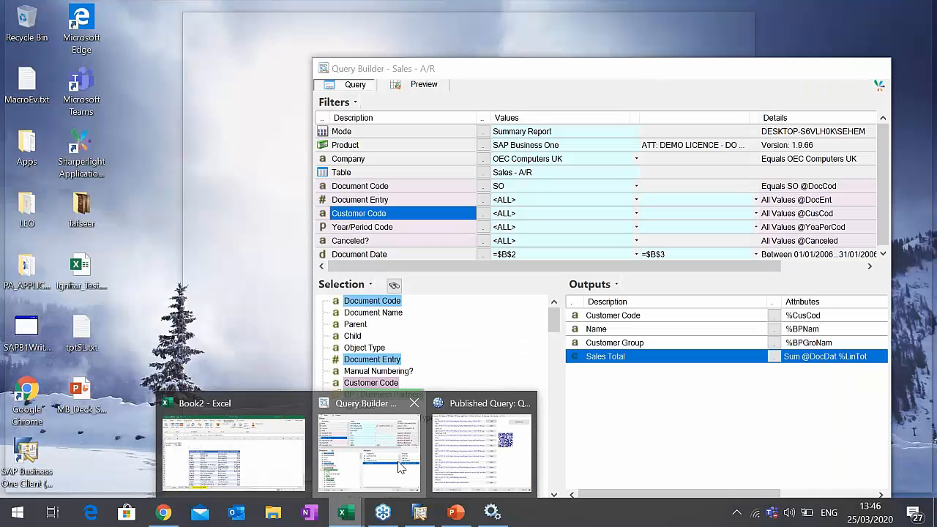
{"action": "left_click", "coordinate": [368, 450]}
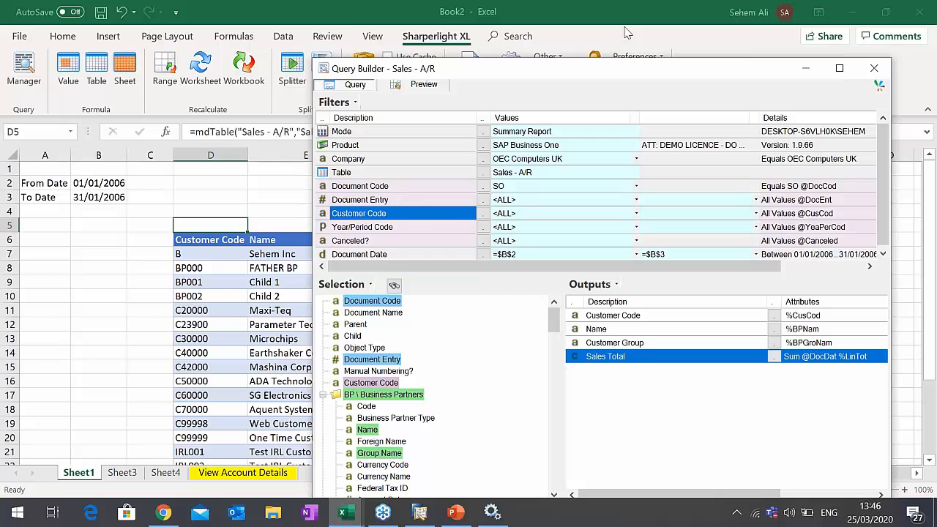
{"action": "left_click", "coordinate": [492, 511]}
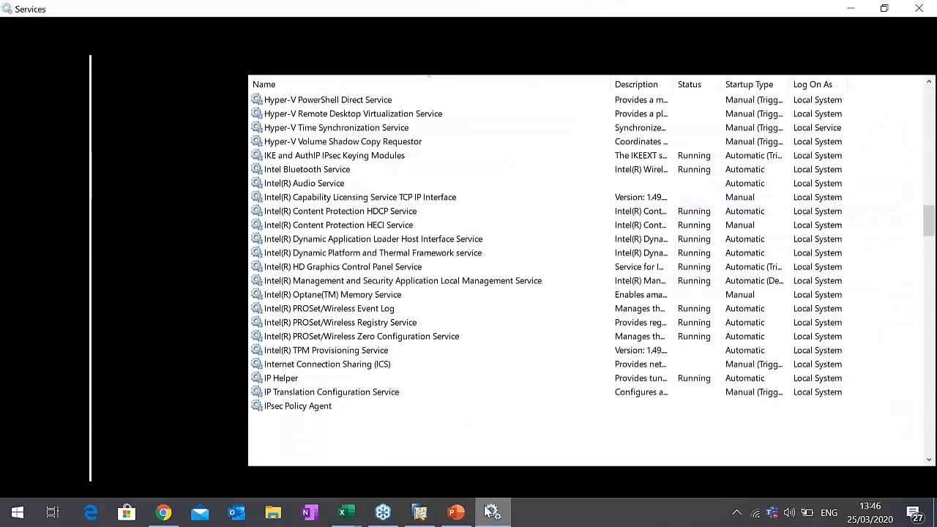
{"action": "left_click", "coordinate": [919, 8]}
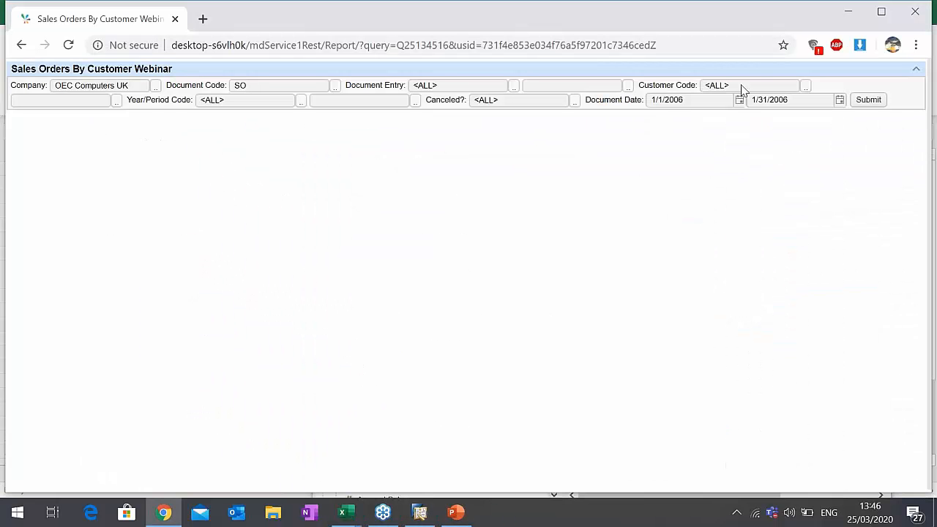
- Submit the web report with the Document Date range 1/1/2006 to 1/31/2006 and review the customer sales rows
{"action": "left_click", "coordinate": [868, 100]}
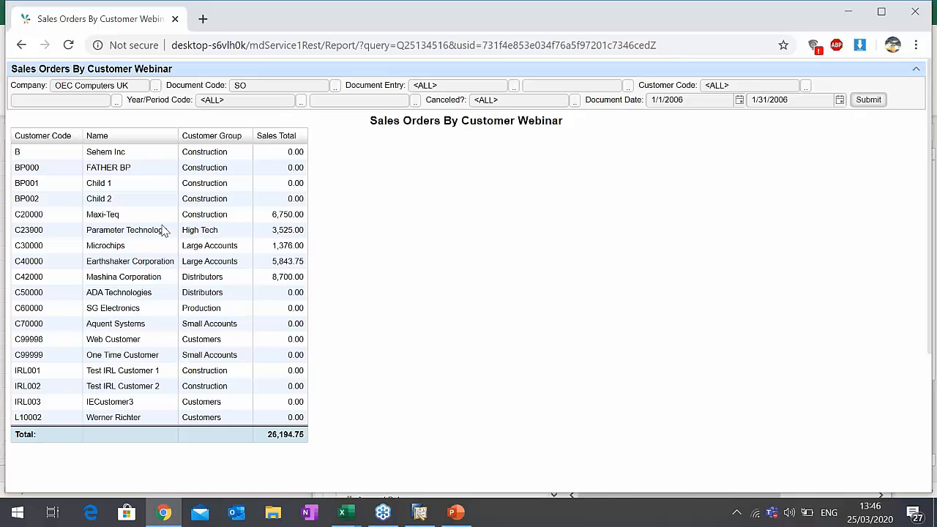
{"action": "left_click", "coordinate": [288, 187]}
{"action": "left_click", "coordinate": [283, 156]}
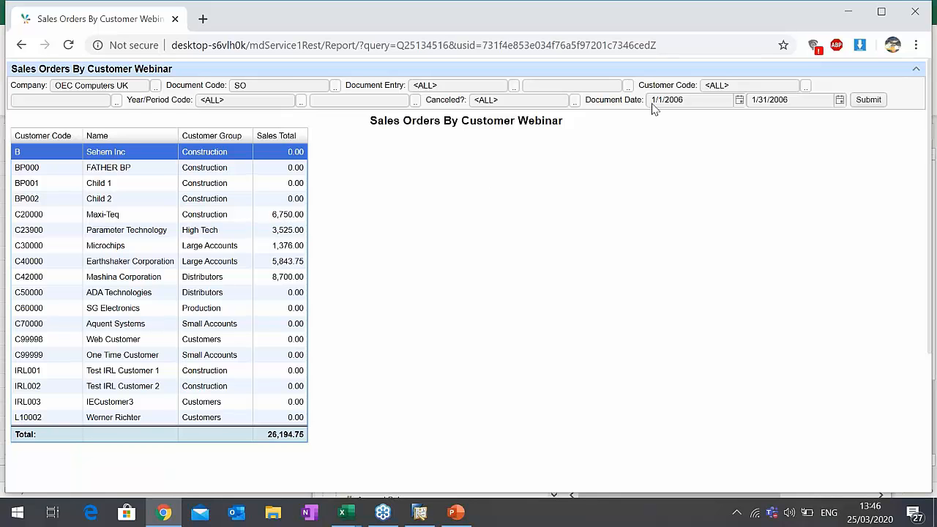
- Switch back to the published query, save it, then reopen Sales Orders By Customer Webinar and open its query for editing
{"action": "left_click", "coordinate": [342, 513]}
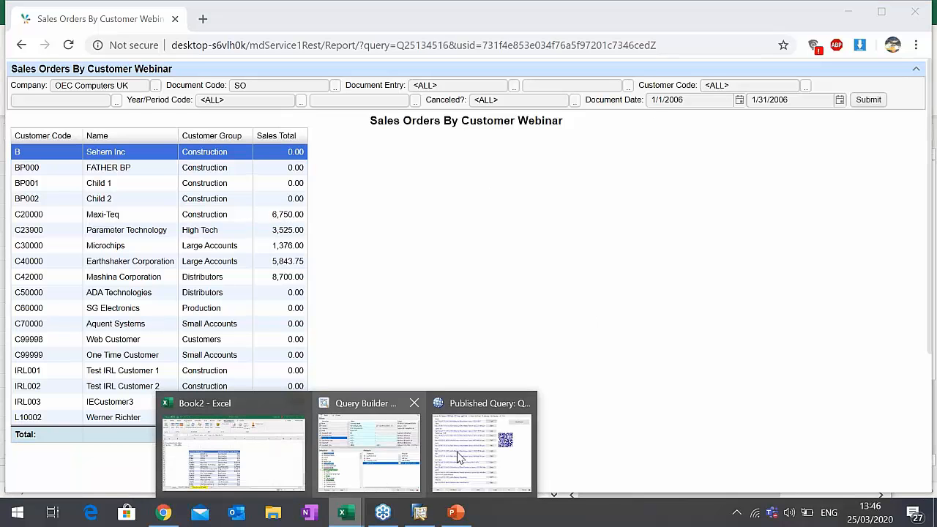
{"action": "left_click", "coordinate": [478, 449]}
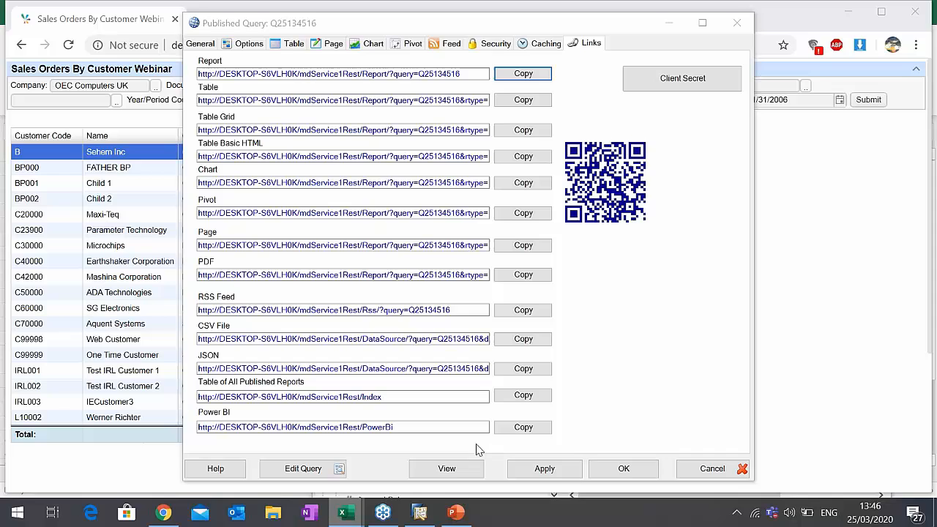
{"action": "left_click", "coordinate": [621, 468]}
{"action": "double_click", "coordinate": [440, 147]}
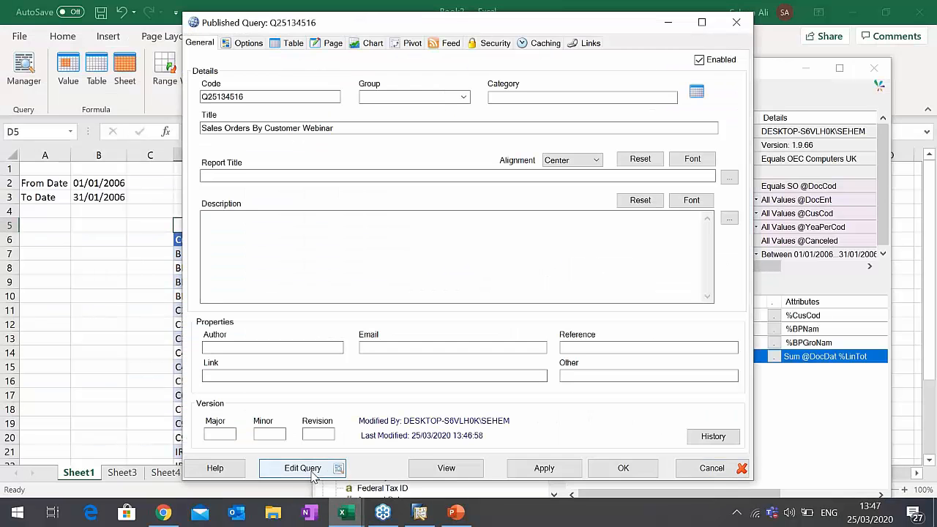
{"action": "left_click", "coordinate": [310, 466]}
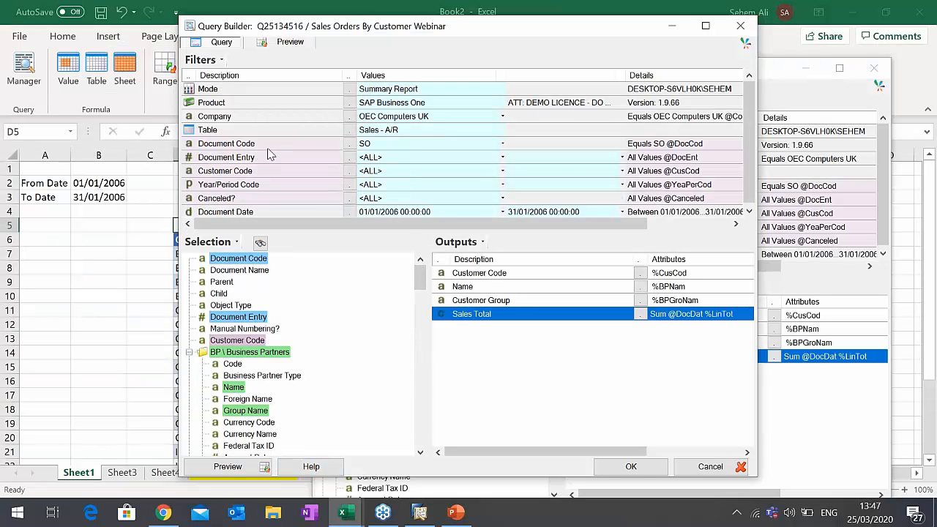
- Hide the Document Code, Document Entry, Year/Period Code and Canceled? filters in the query and accept the changes
{"action": "right_click", "coordinate": [267, 145]}
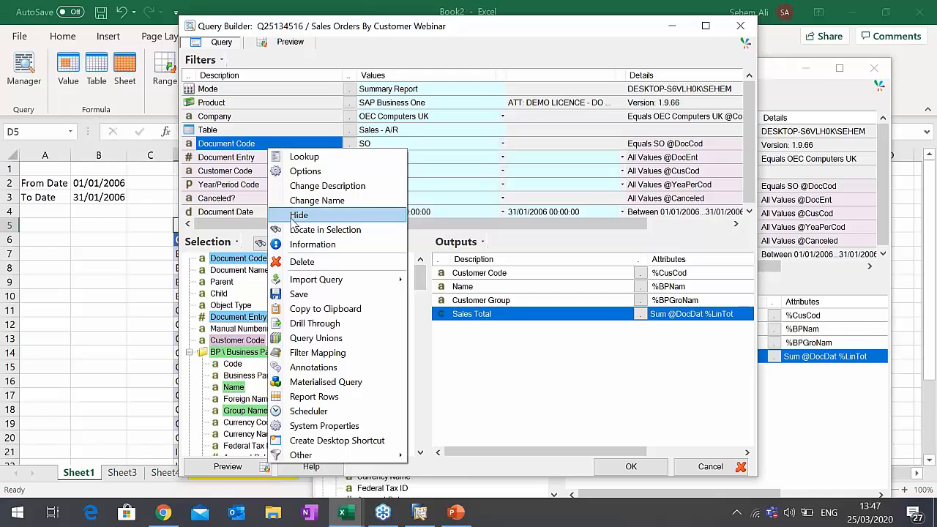
{"action": "left_click", "coordinate": [263, 157]}
{"action": "right_click", "coordinate": [262, 157]}
{"action": "key", "text": "Escape"}
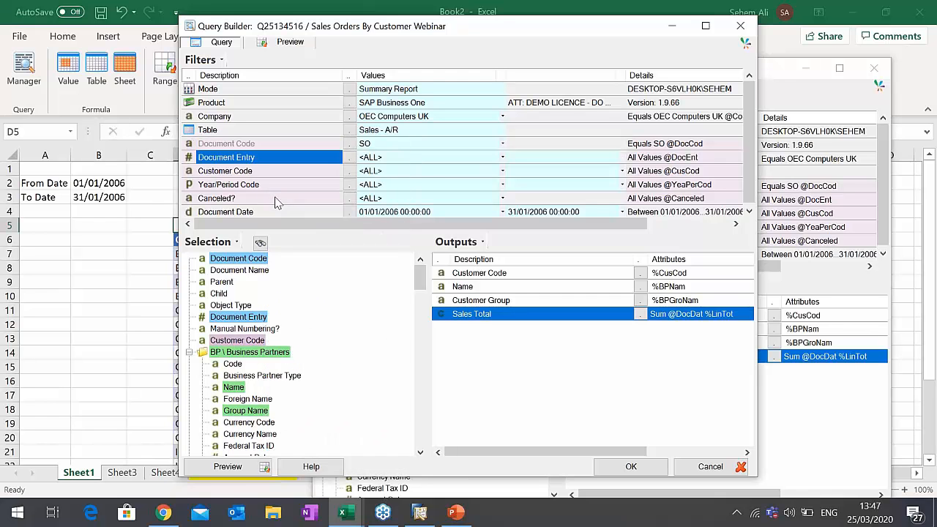
{"action": "right_click", "coordinate": [268, 171]}
{"action": "left_click", "coordinate": [249, 185]}
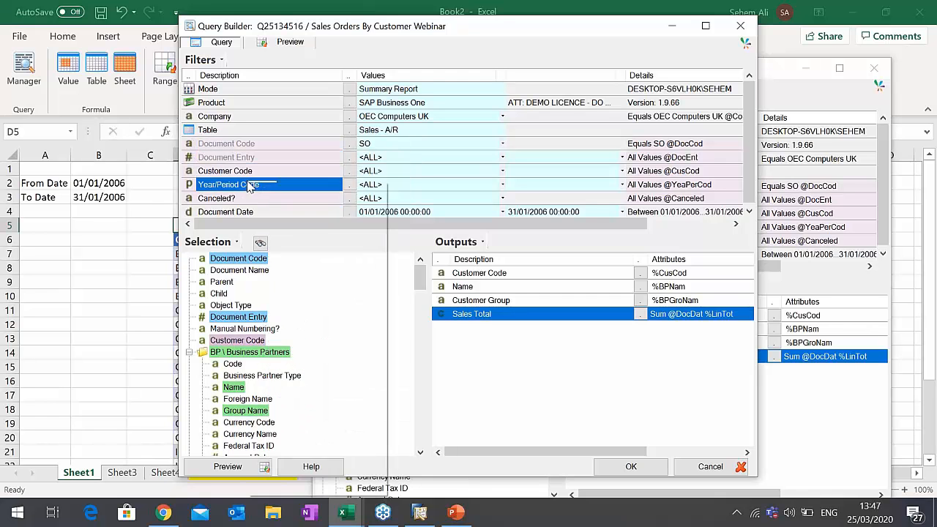
{"action": "right_click", "coordinate": [249, 184]}
{"action": "key", "text": "Escape"}
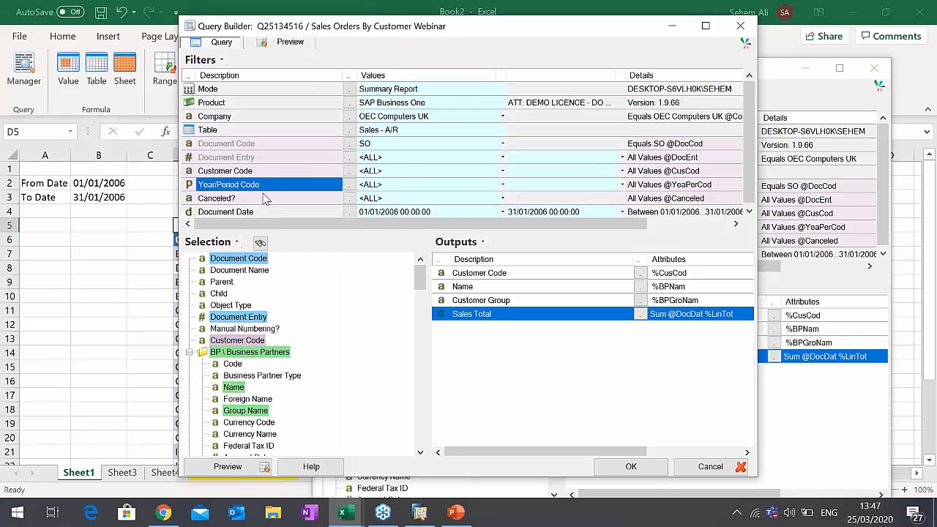
{"action": "left_click", "coordinate": [266, 198]}
{"action": "right_click", "coordinate": [265, 198]}
{"action": "left_click", "coordinate": [295, 249]}
{"action": "left_click", "coordinate": [632, 466]}
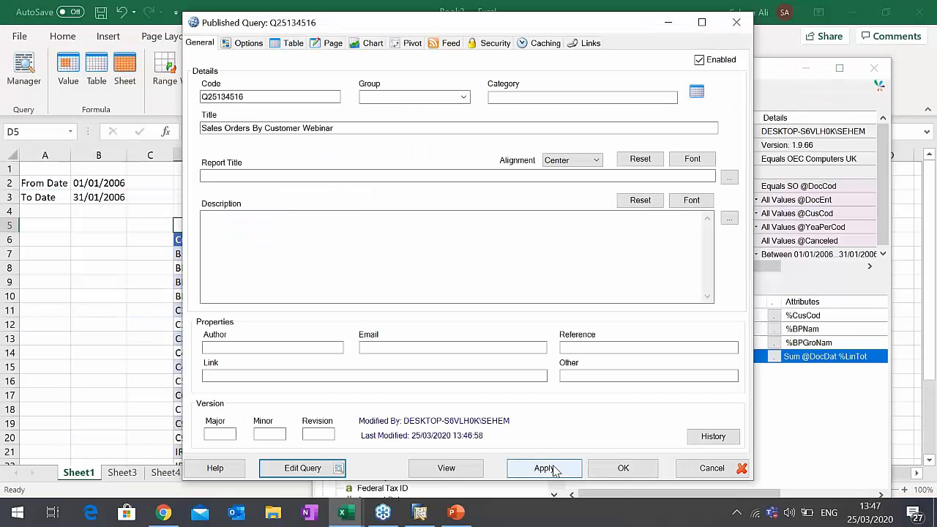
- Apply the published query changes, switch to Chrome, reload the Sales Orders By Customer Webinar report and submit it with the simplified filters
{"action": "left_click", "coordinate": [545, 468]}
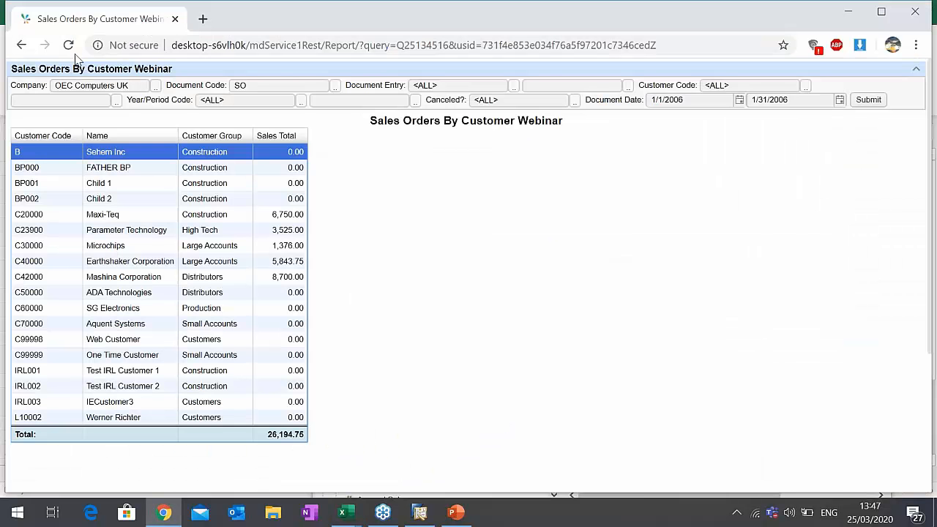
{"action": "left_click", "coordinate": [68, 45]}
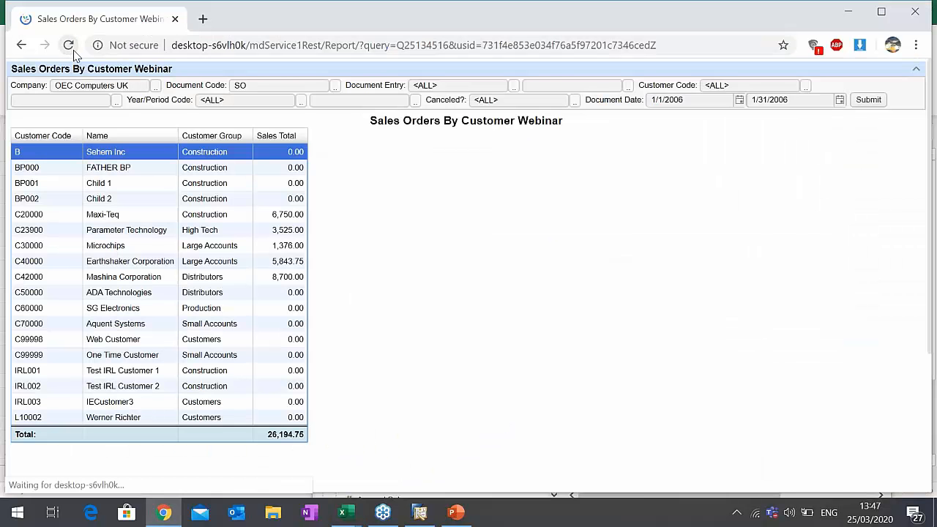
{"action": "left_click", "coordinate": [736, 86]}
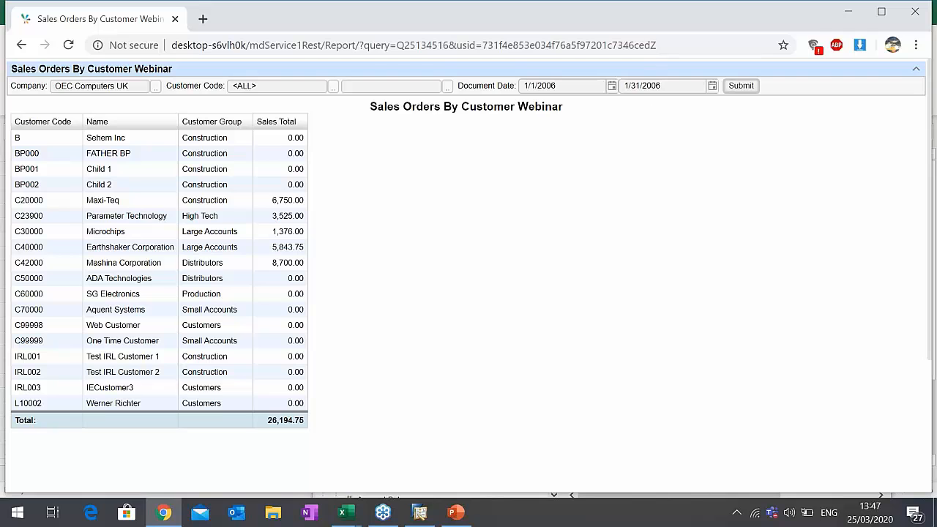
- Set the end of the Document Date range to 12/31/2019, submit the report and review the customer sales rows
{"action": "left_click", "coordinate": [712, 88]}
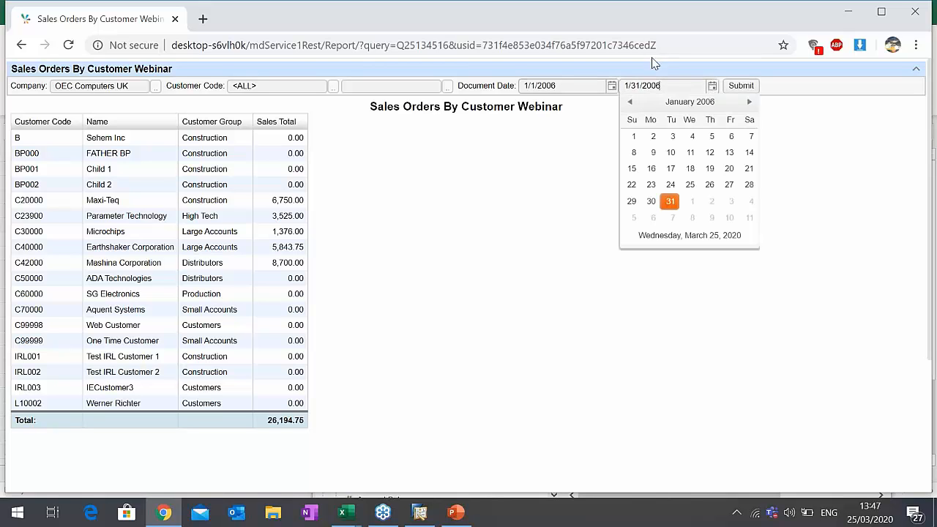
{"action": "left_click", "coordinate": [682, 109]}
{"action": "left_click", "coordinate": [690, 109]}
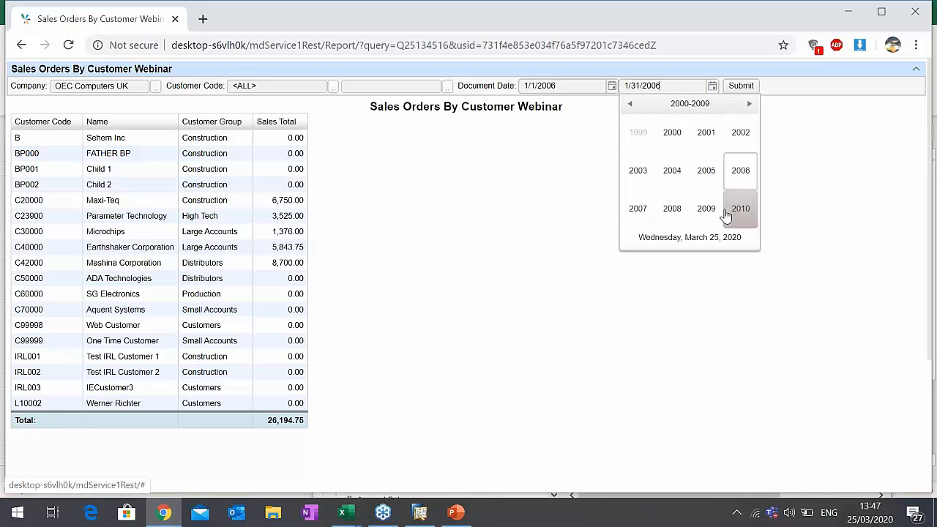
{"action": "left_click", "coordinate": [749, 103]}
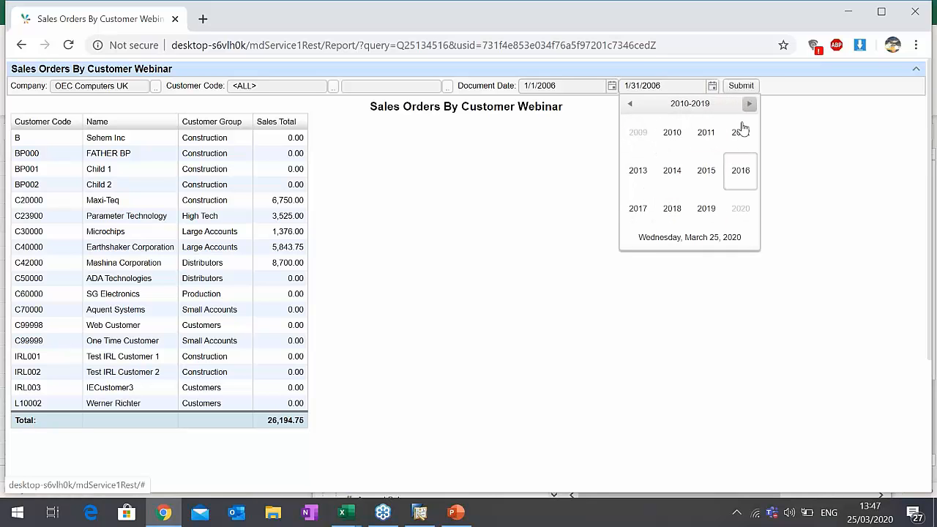
{"action": "left_click", "coordinate": [716, 220]}
{"action": "left_click", "coordinate": [740, 210]}
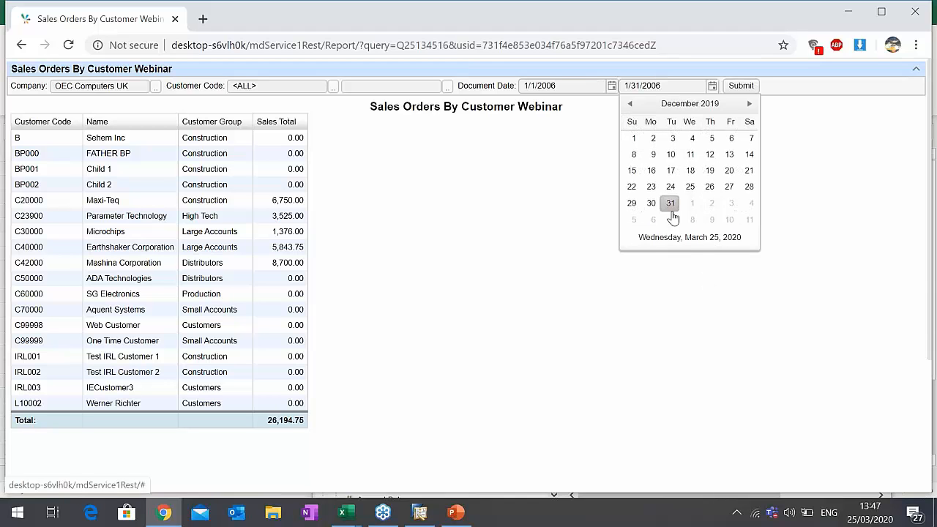
{"action": "left_click", "coordinate": [671, 204]}
{"action": "left_click", "coordinate": [738, 88]}
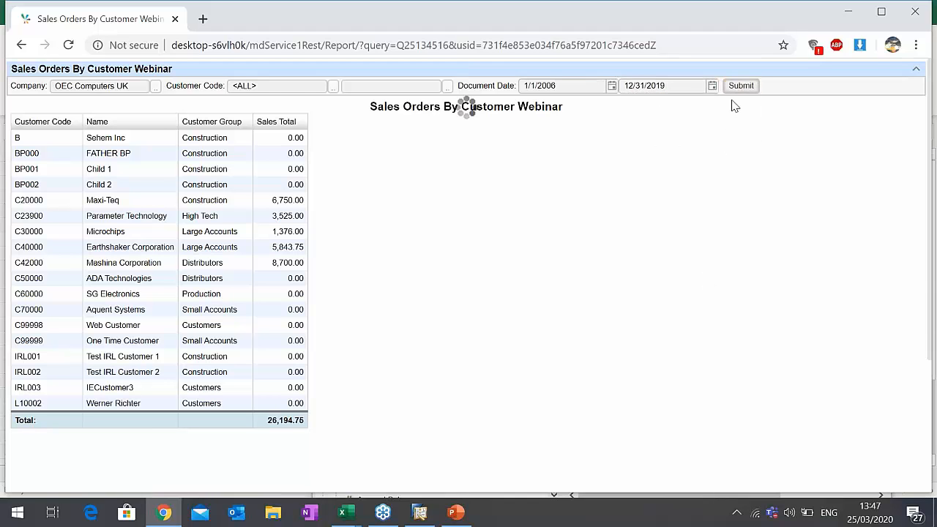
{"action": "scroll", "coordinate": [246, 248], "scroll_direction": "down", "scroll_amount": 3}
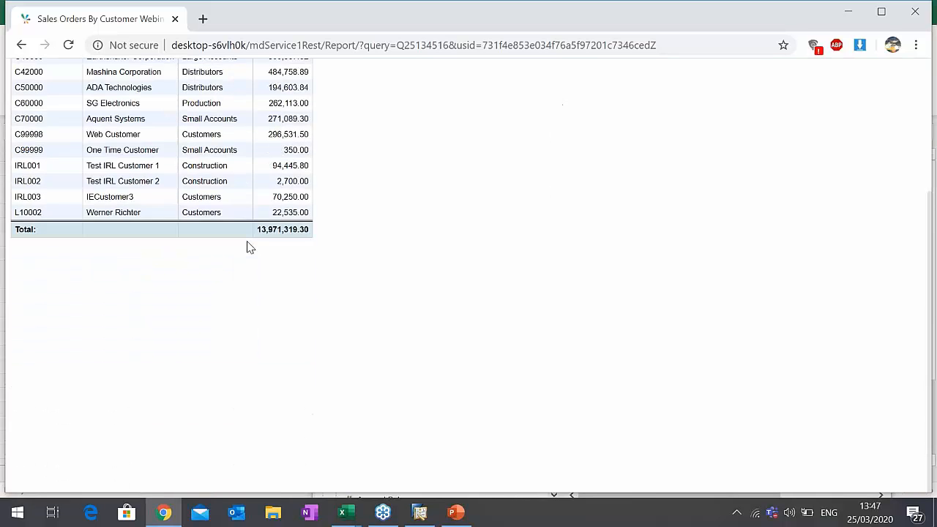
{"action": "scroll", "coordinate": [246, 248], "scroll_direction": "up", "scroll_amount": 3}
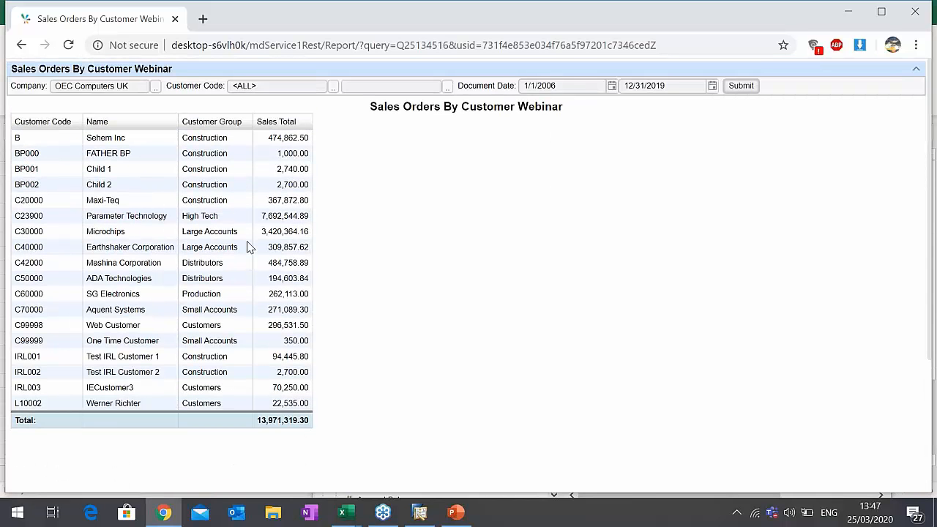
- Display the customer sales report as a column chart
{"action": "right_click", "coordinate": [249, 248]}
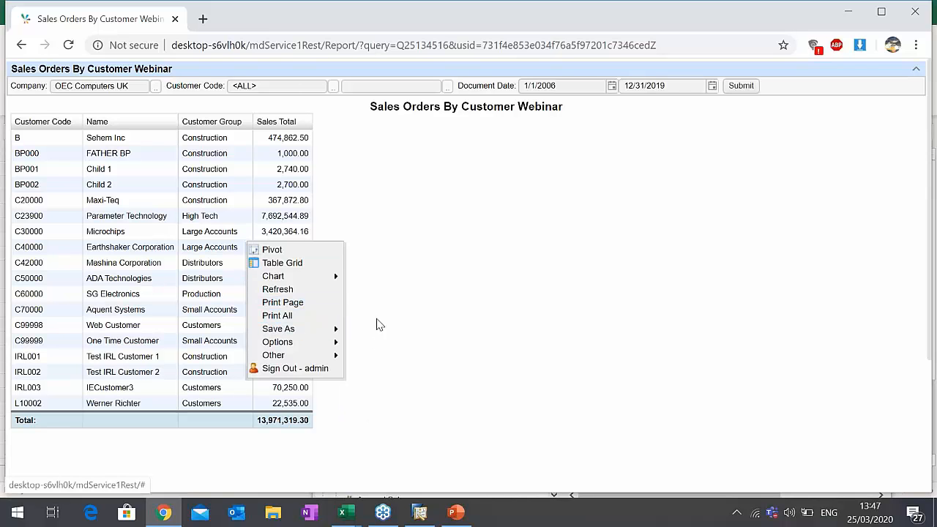
{"action": "mouse_move", "coordinate": [312, 328]}
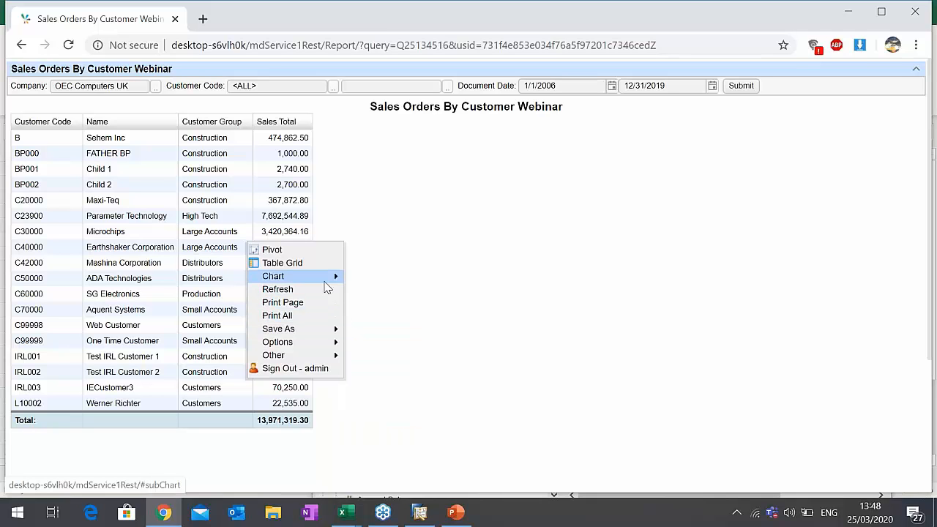
{"action": "mouse_move", "coordinate": [319, 280]}
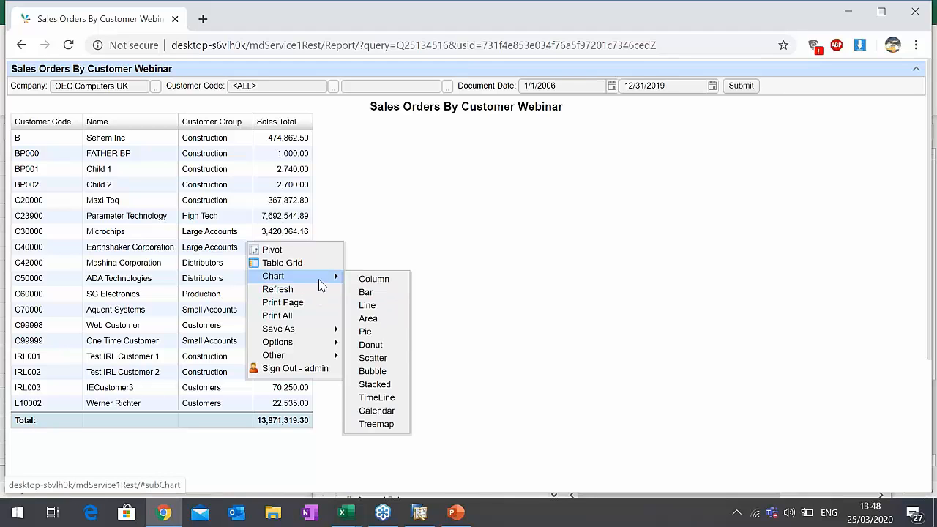
{"action": "left_click", "coordinate": [363, 279]}
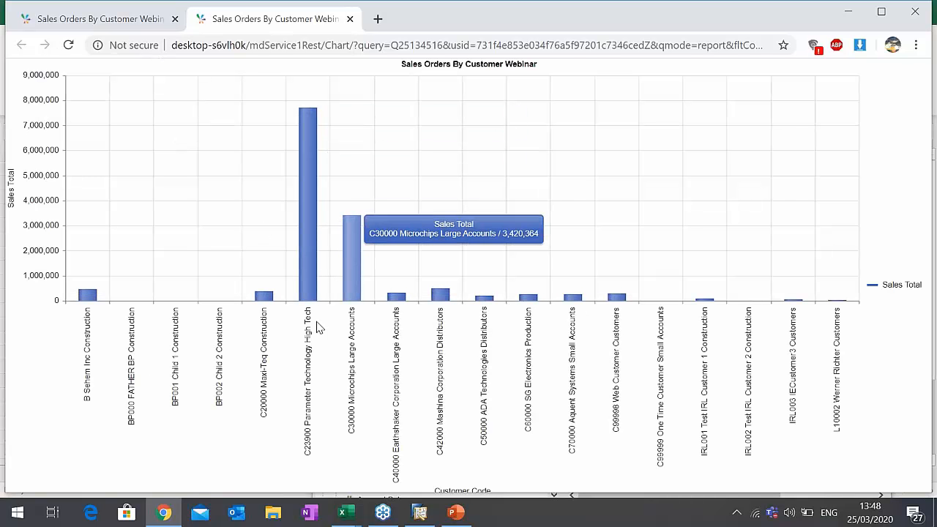
- Return to the report table and open its data in the pivot view
{"action": "left_click", "coordinate": [132, 22]}
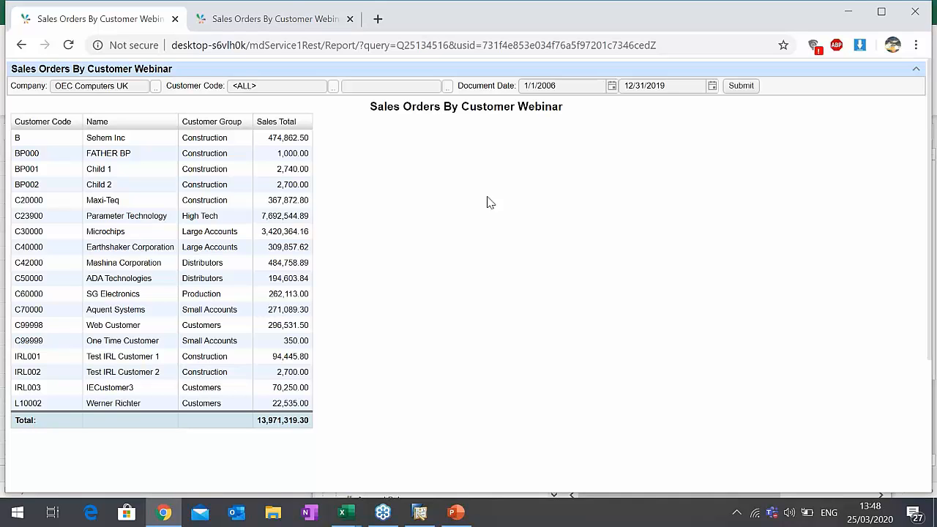
{"action": "right_click", "coordinate": [74, 197]}
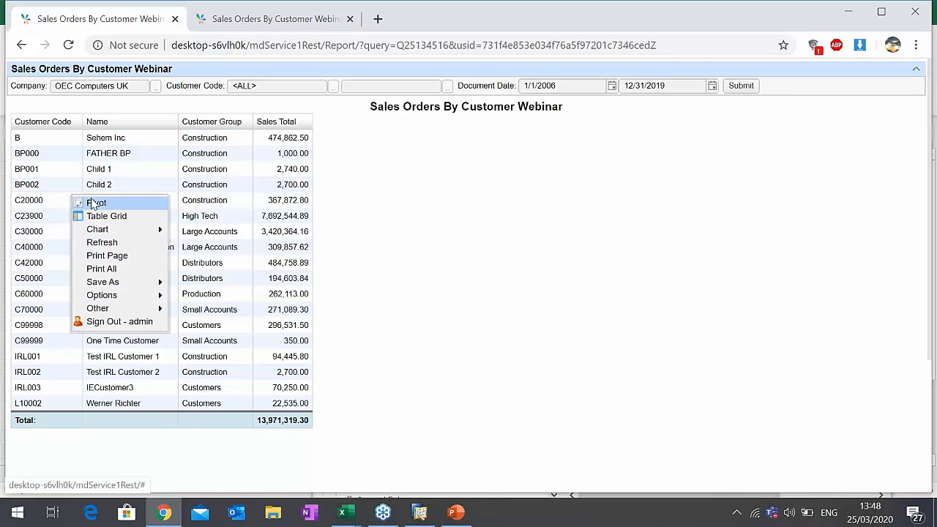
{"action": "left_click", "coordinate": [94, 202]}
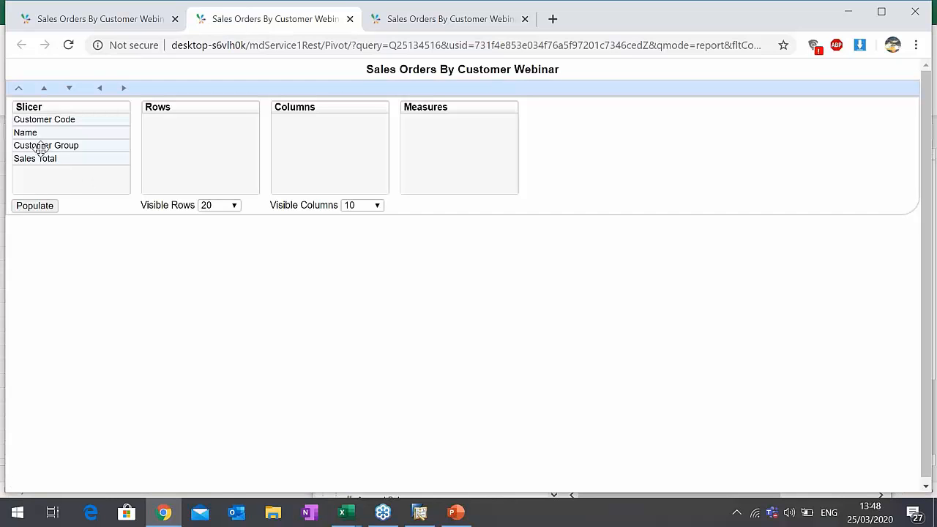
- Populate the pivot with Customer Group as rows and Sales Total as measure, then add Name as columns and populate it again
{"action": "left_click_drag", "start_coordinate": [123, 146], "coordinate": [213, 146]}
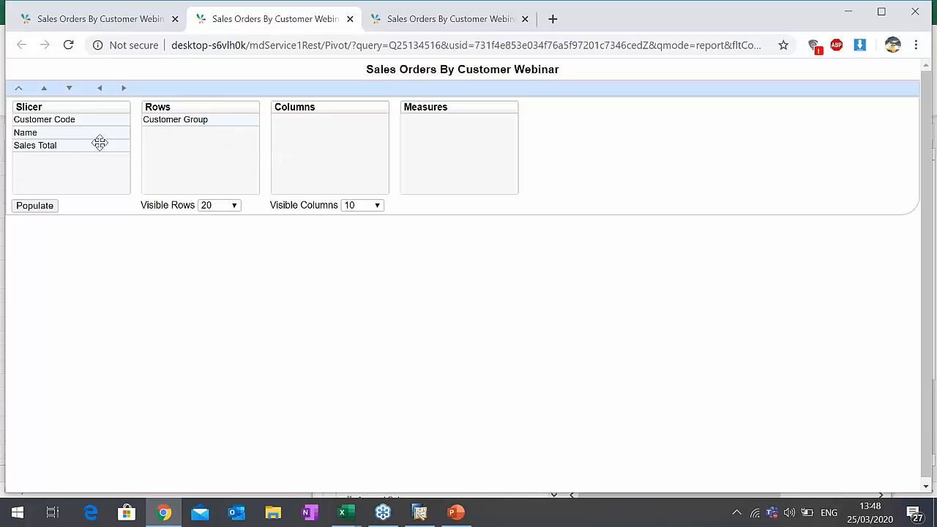
{"action": "left_click_drag", "start_coordinate": [98, 142], "coordinate": [495, 145]}
{"action": "left_click", "coordinate": [48, 206]}
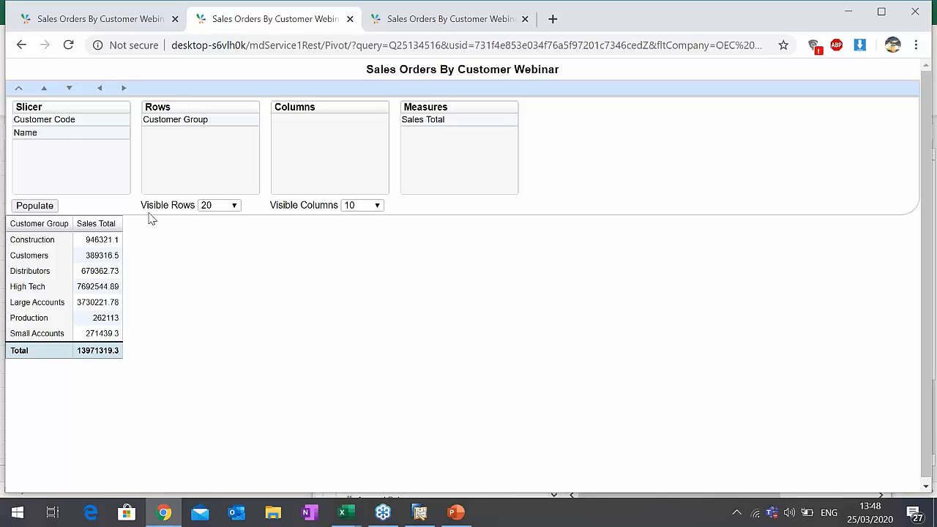
{"action": "left_click_drag", "start_coordinate": [51, 132], "coordinate": [366, 130]}
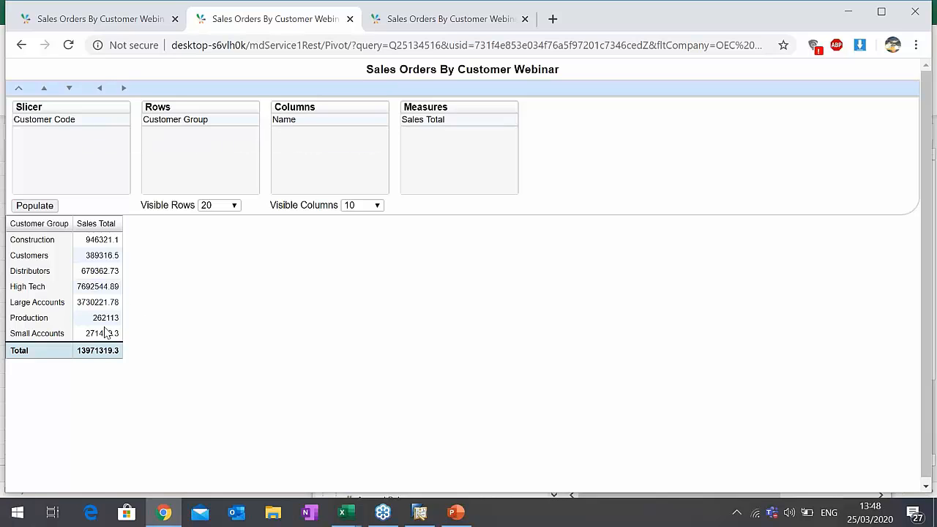
{"action": "left_click", "coordinate": [41, 207]}
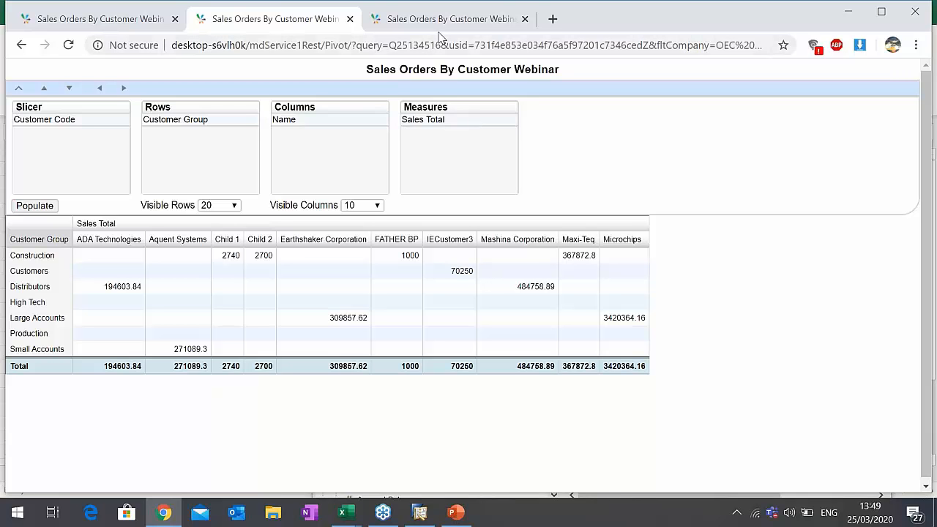
- Search the web for the Sharperlight demo server in the browser tab showing the chart, and open the Demo Server page
{"action": "left_click", "coordinate": [446, 21]}
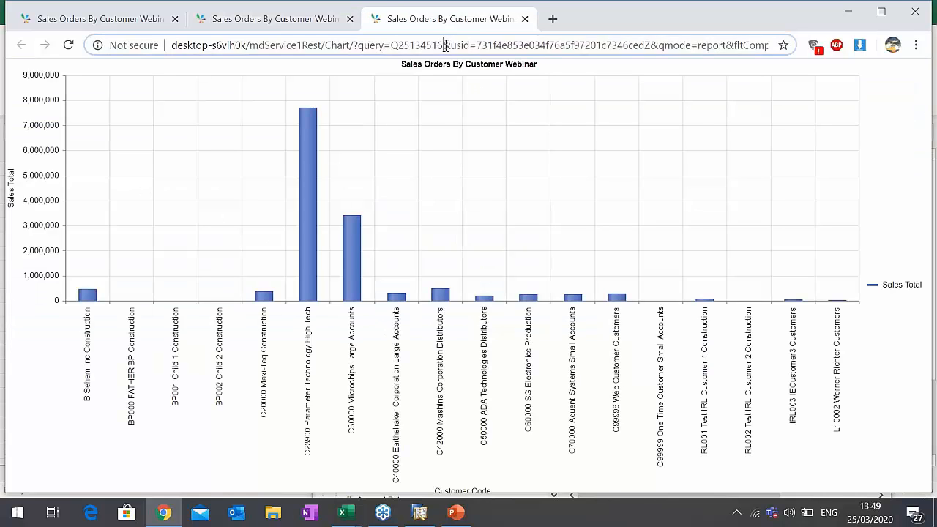
{"action": "left_click", "coordinate": [445, 45]}
{"action": "type", "text": "de"}
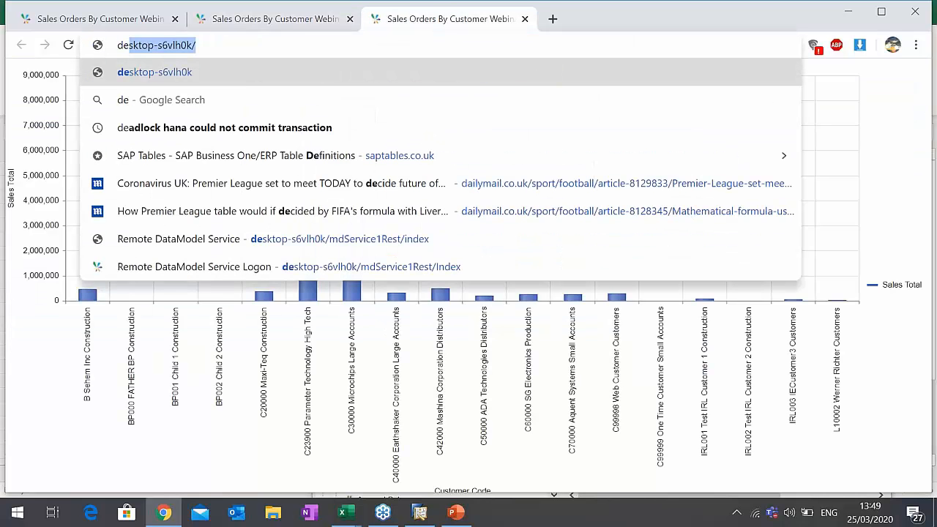
{"action": "key", "text": "BackSpace"}
{"action": "key", "text": "BackSpace"}
{"action": "key", "text": "BackSpace"}
{"action": "type", "text": "sharp"}
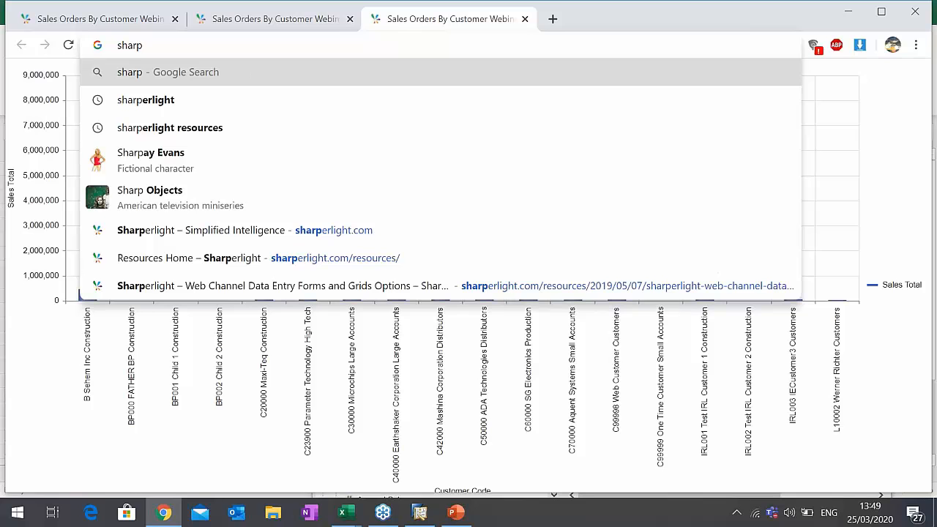
{"action": "type", "text": "erlight demo se"}
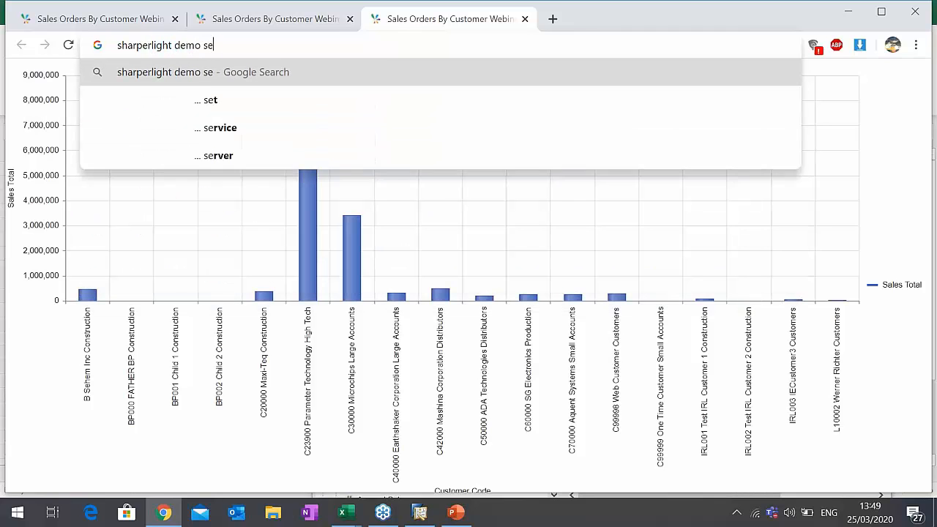
{"action": "type", "text": "v"}
{"action": "type", "text": "er"}
{"action": "key", "text": "Return"}
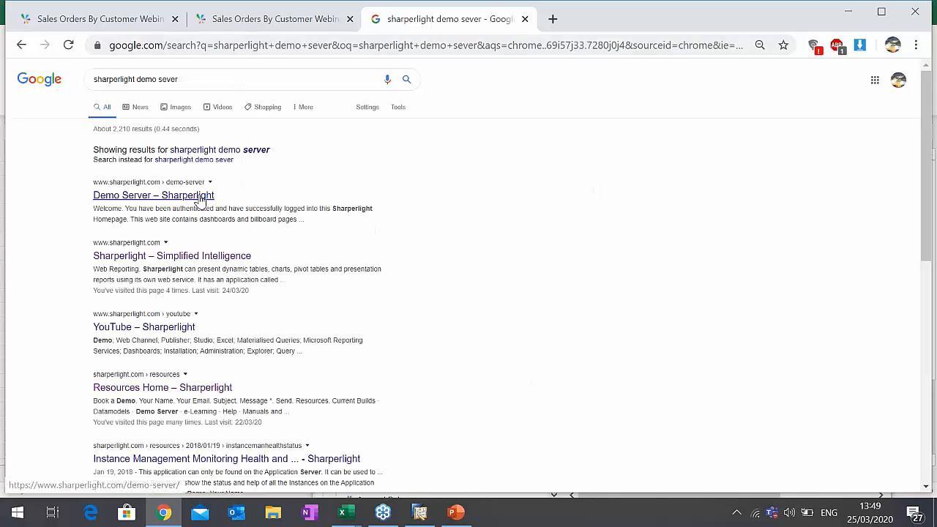
{"action": "left_click", "coordinate": [200, 201]}
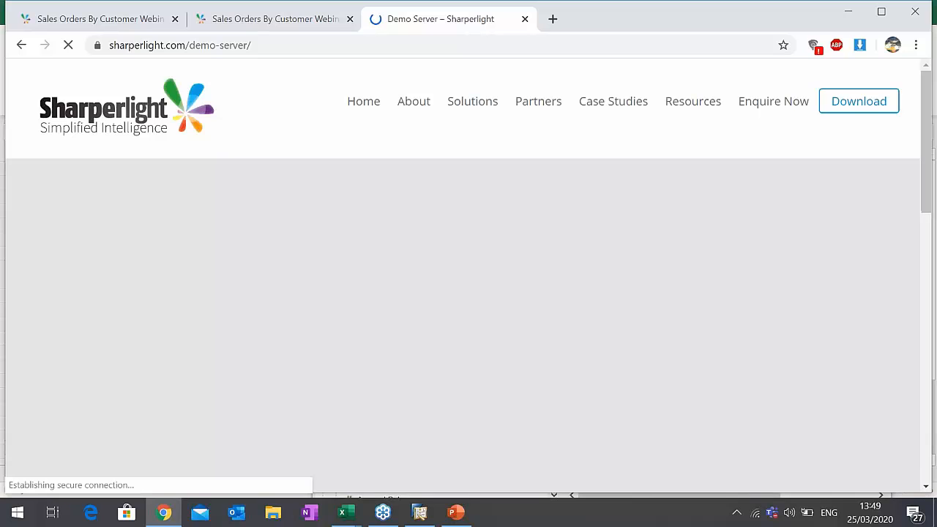
{"action": "scroll", "coordinate": [202, 208], "scroll_direction": "down", "scroll_amount": 2}
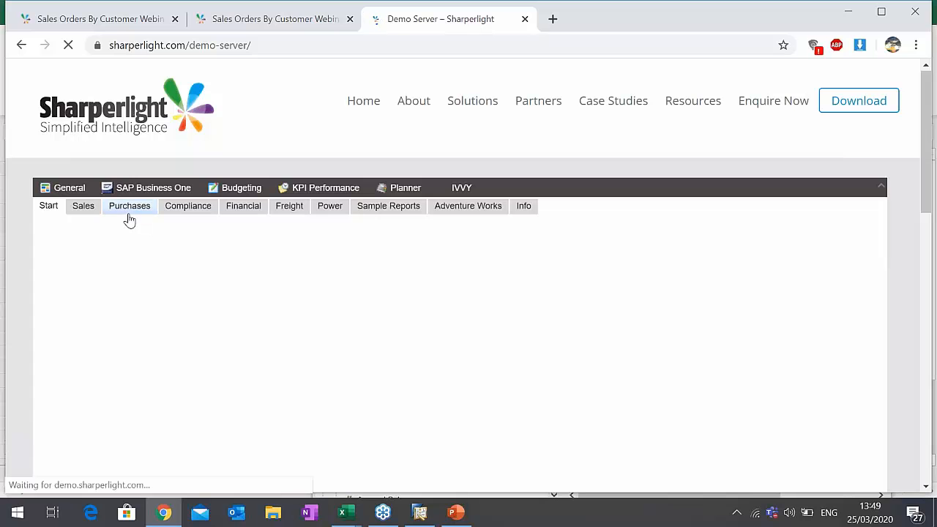
- Examine the demo server's Sales dashboard, including Today's Sales, Current Stock Line Sales, Fortnightly Sales and Top 5 Customers
{"action": "left_click", "coordinate": [84, 210]}
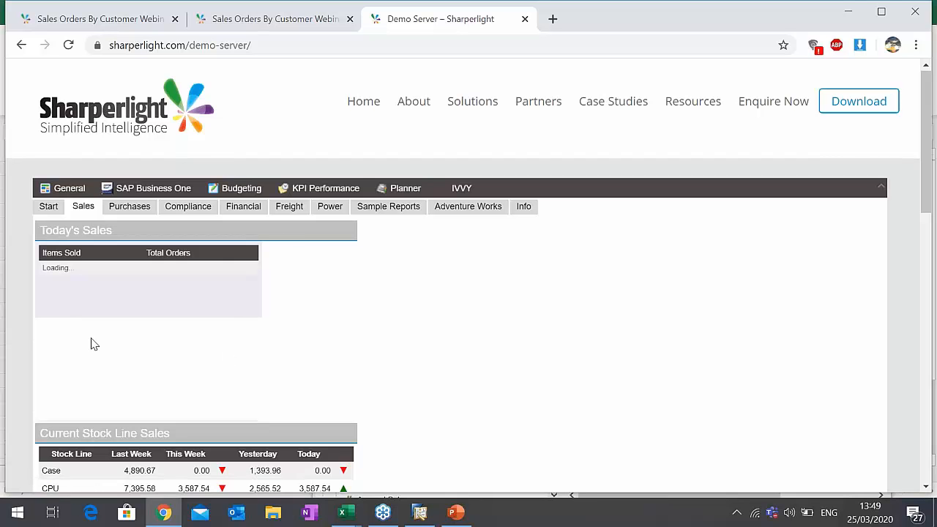
{"action": "scroll", "coordinate": [279, 325], "scroll_direction": "down", "scroll_amount": 1}
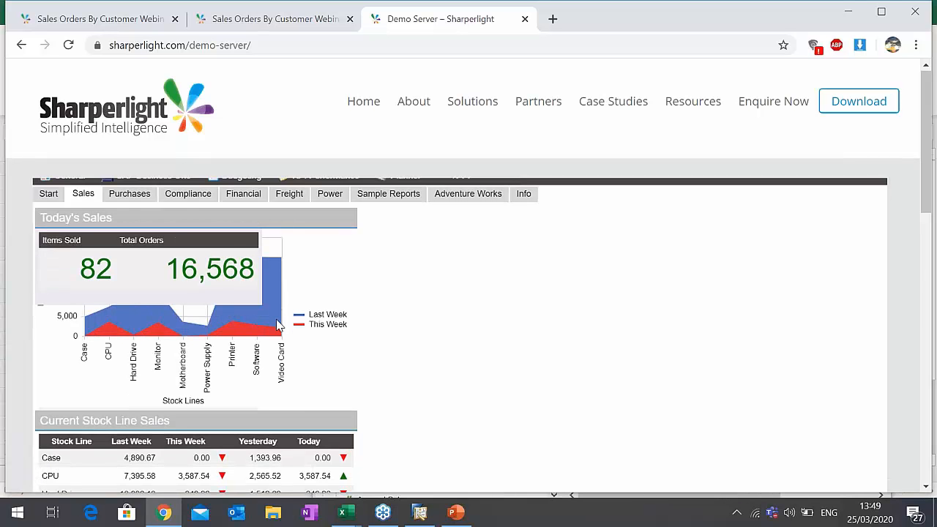
{"action": "scroll", "coordinate": [280, 326], "scroll_direction": "down", "scroll_amount": 5}
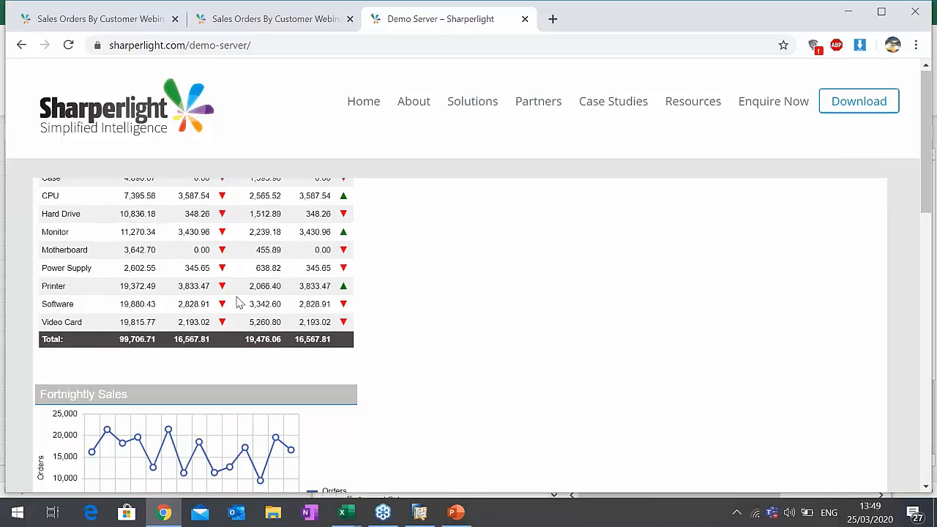
{"action": "scroll", "coordinate": [237, 303], "scroll_direction": "up", "scroll_amount": 1}
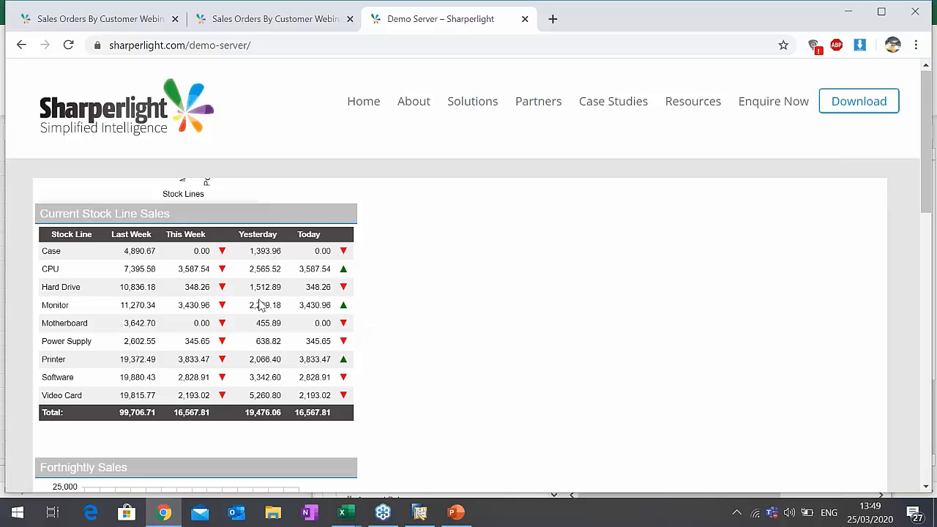
{"action": "scroll", "coordinate": [262, 314], "scroll_direction": "down", "scroll_amount": 1}
{"action": "scroll", "coordinate": [261, 315], "scroll_direction": "down", "scroll_amount": 3}
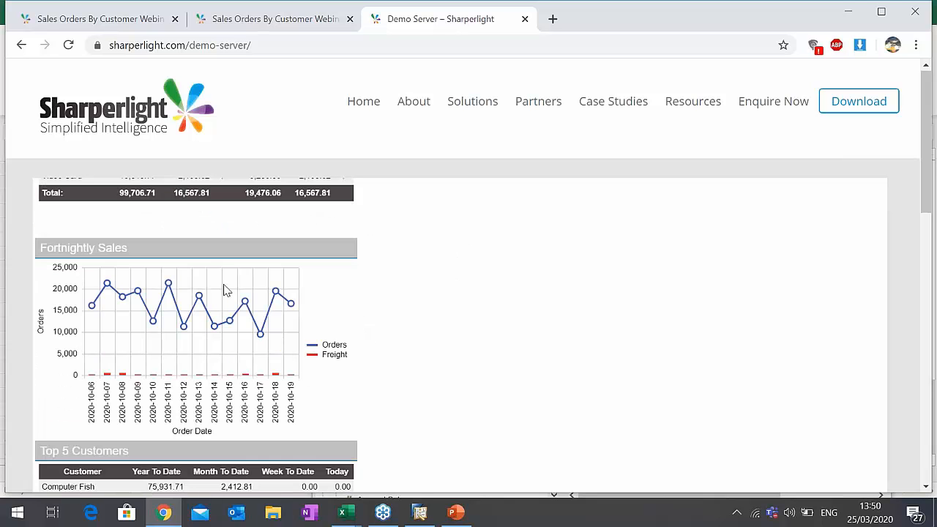
{"action": "scroll", "coordinate": [224, 288], "scroll_direction": "down", "scroll_amount": 1}
{"action": "scroll", "coordinate": [244, 291], "scroll_direction": "down", "scroll_amount": 2}
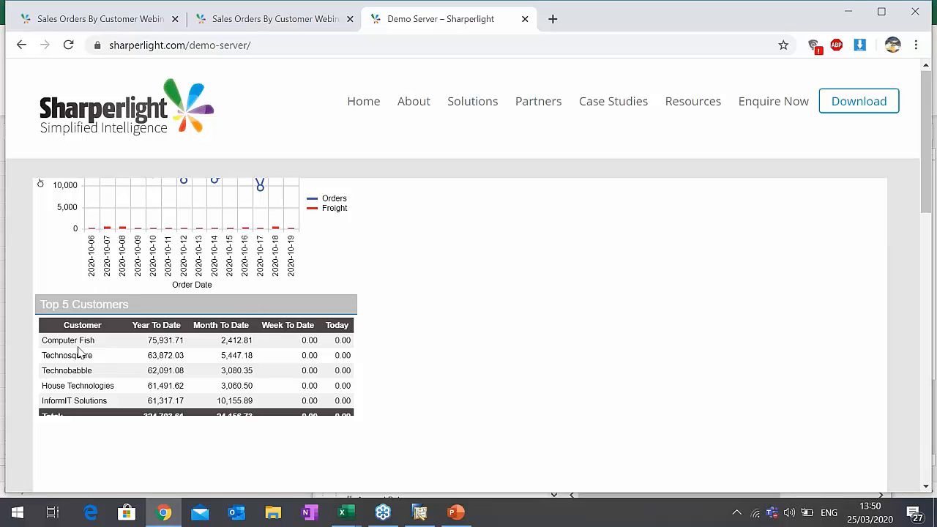
{"action": "scroll", "coordinate": [79, 353], "scroll_direction": "up", "scroll_amount": 10}
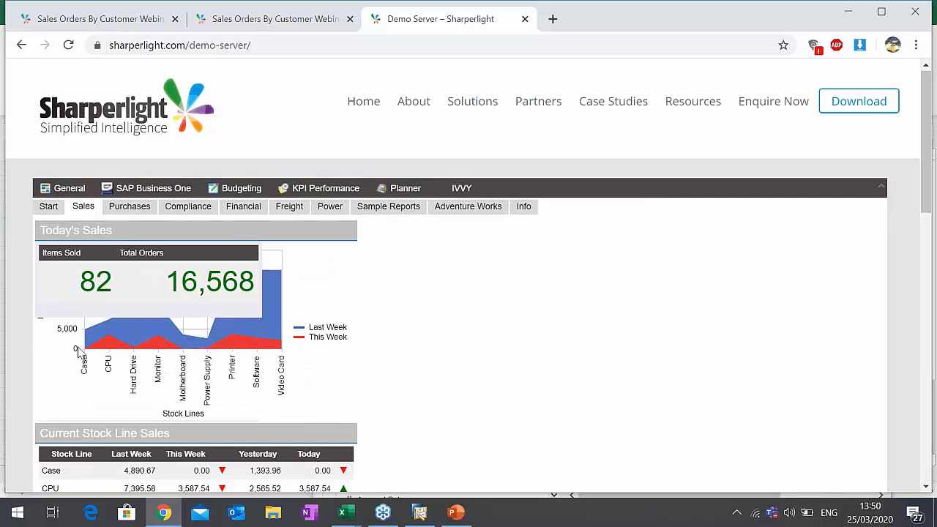
- Examine the Purchases dashboard with its purchase order charts by stock line, week and supplier
{"action": "left_click", "coordinate": [139, 210]}
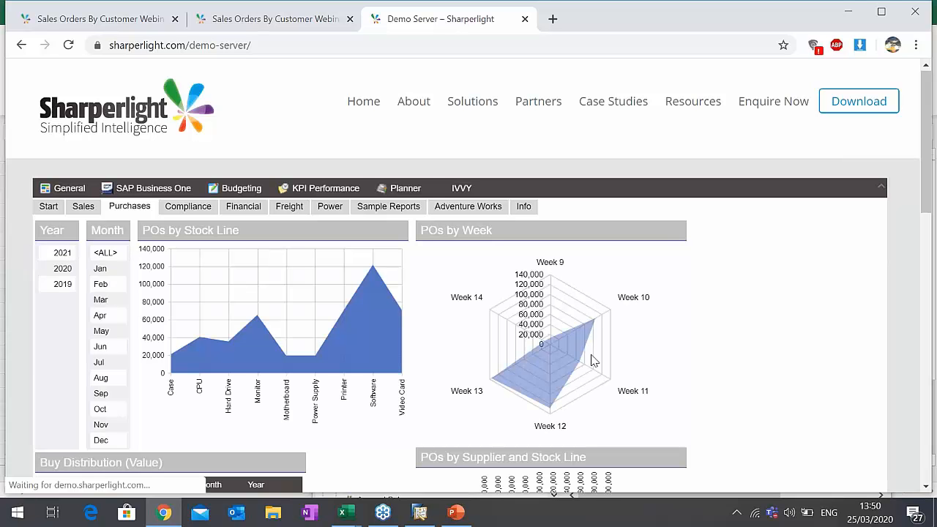
{"action": "scroll", "coordinate": [339, 346], "scroll_direction": "down", "scroll_amount": 1}
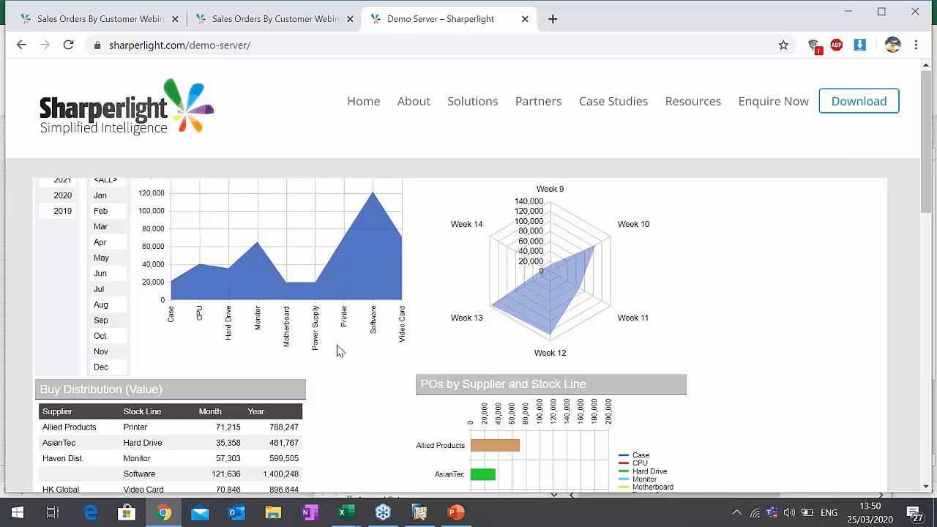
{"action": "scroll", "coordinate": [339, 351], "scroll_direction": "up", "scroll_amount": 1}
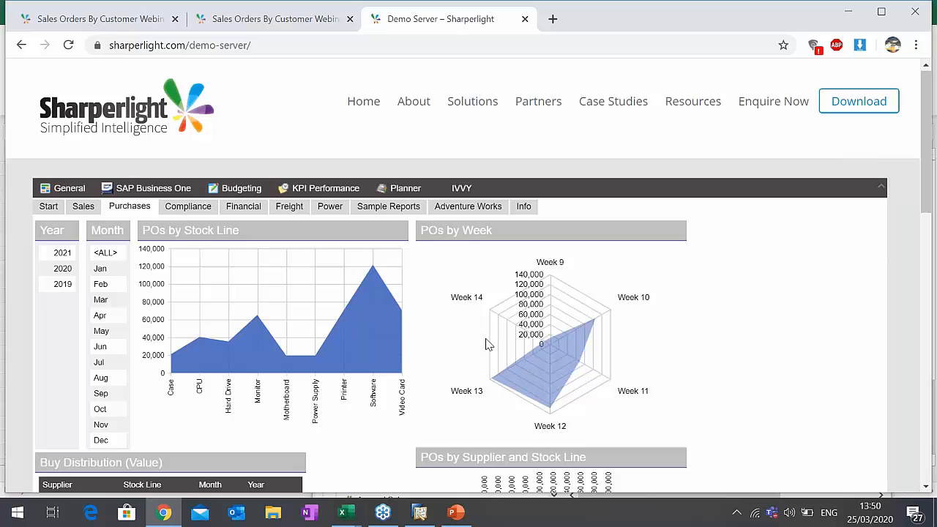
- Clear the desktop by minimising the browser, closing the Sales - A/R Query Builder and minimising Excel
{"action": "left_click", "coordinate": [843, 13]}
{"action": "left_click", "coordinate": [706, 470]}
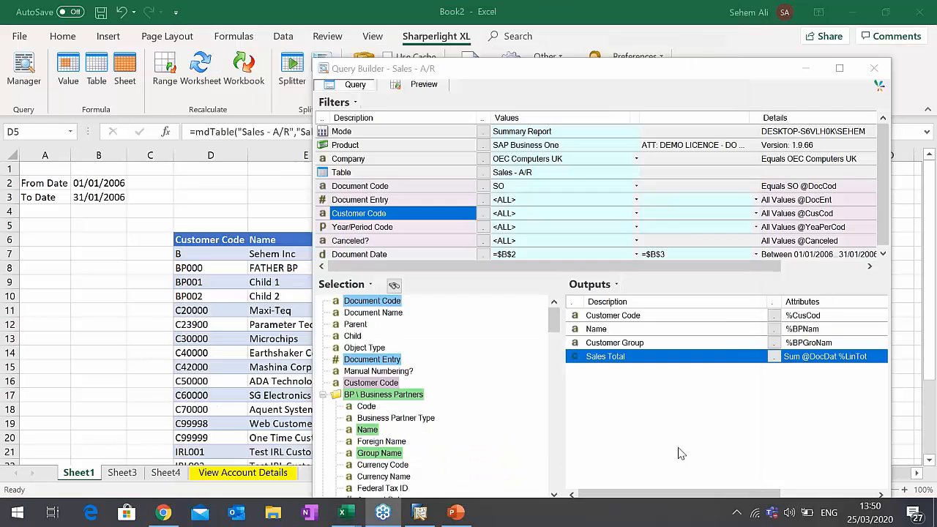
{"action": "left_click", "coordinate": [730, 53]}
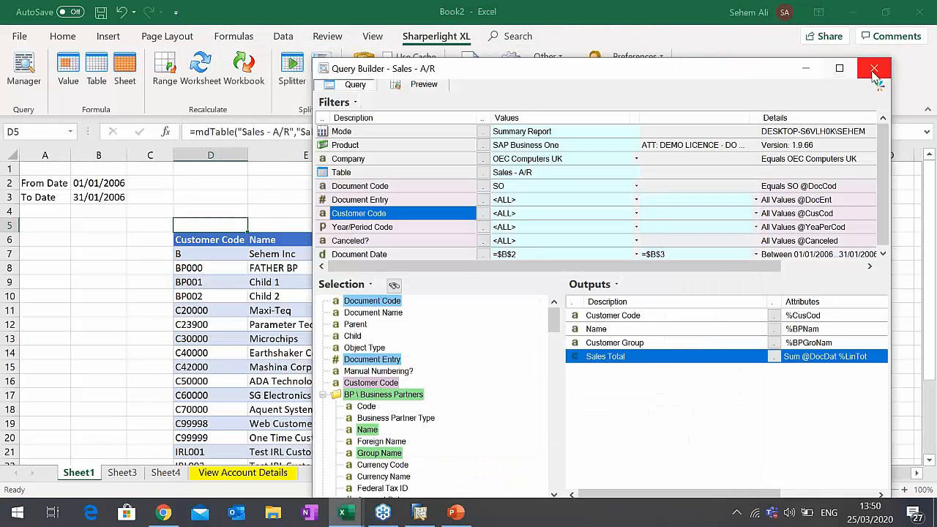
{"action": "left_click", "coordinate": [874, 68]}
{"action": "left_click", "coordinate": [852, 16]}
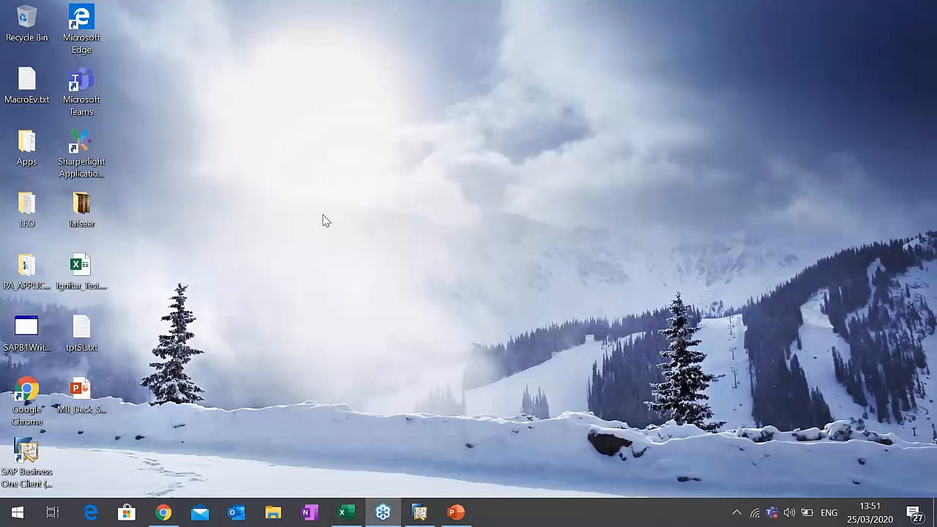
- Launch the Sharperlight application menu from the desktop and open the Daily Sales Rep Report task in the Scheduler
{"action": "double_click", "coordinate": [82, 148]}
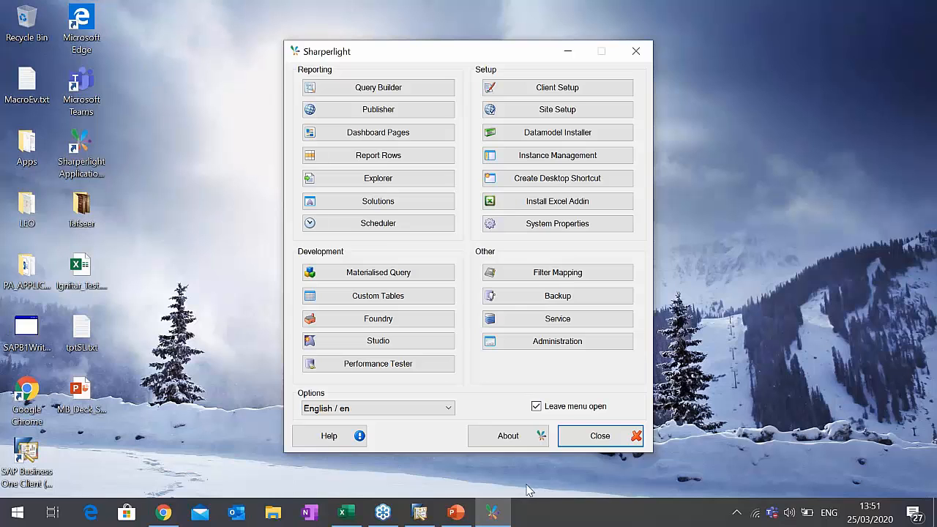
{"action": "left_click", "coordinate": [382, 224]}
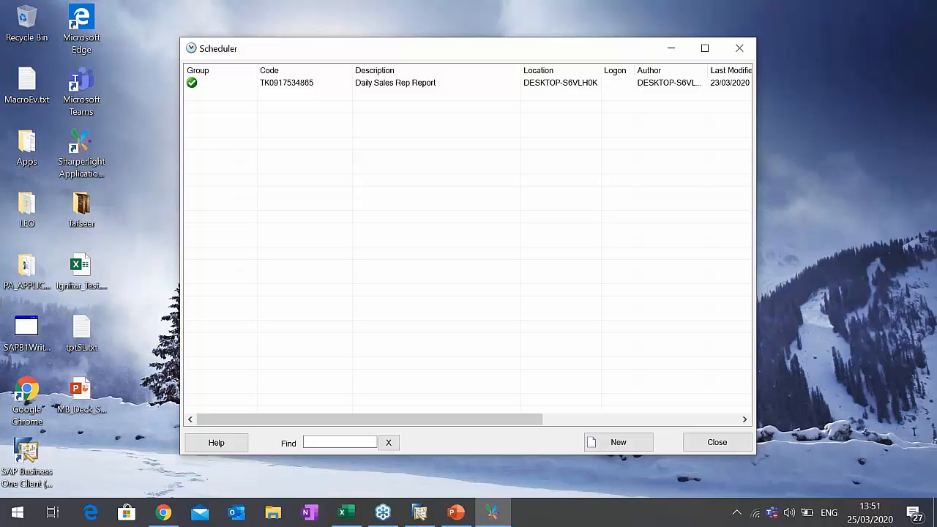
{"action": "left_click", "coordinate": [206, 89]}
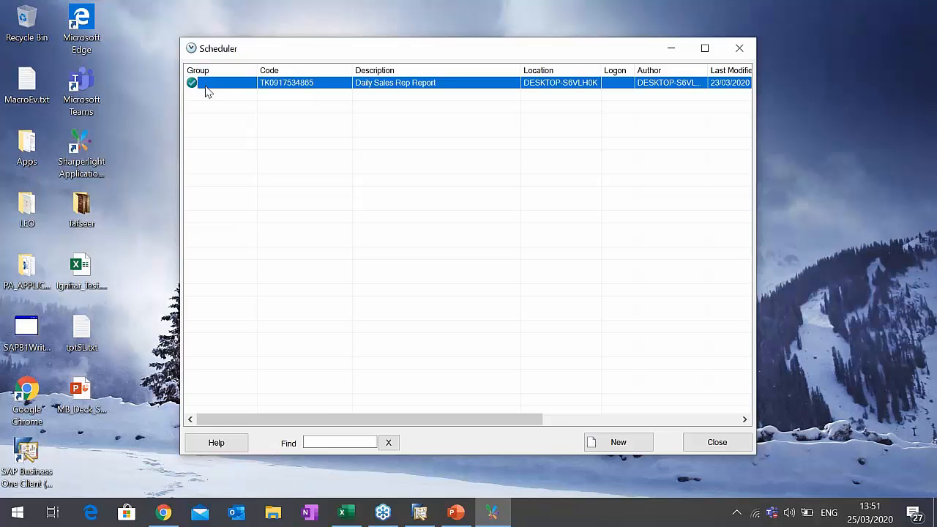
{"action": "double_click", "coordinate": [207, 82]}
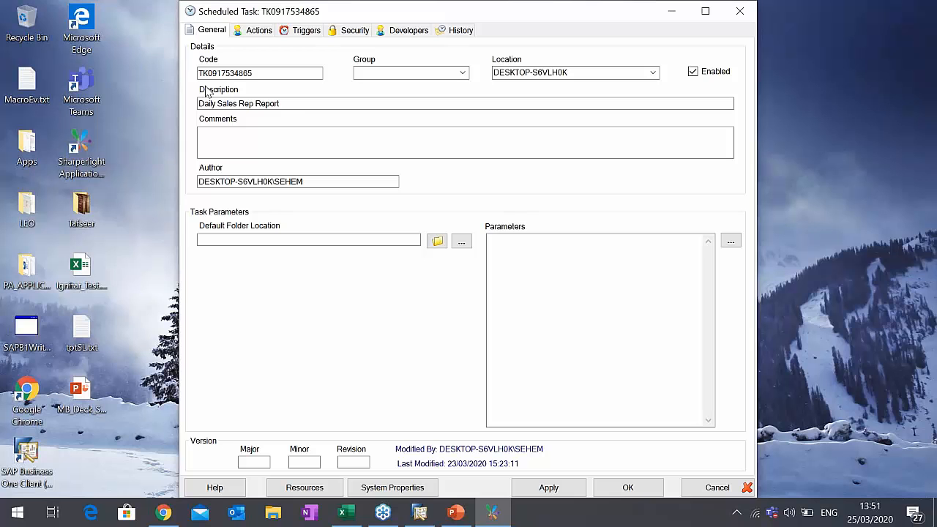
- Review the task's Publisher Save As action and its report code lookup, keeping the current report, and inspect the Email action's recipient
{"action": "left_click", "coordinate": [260, 30]}
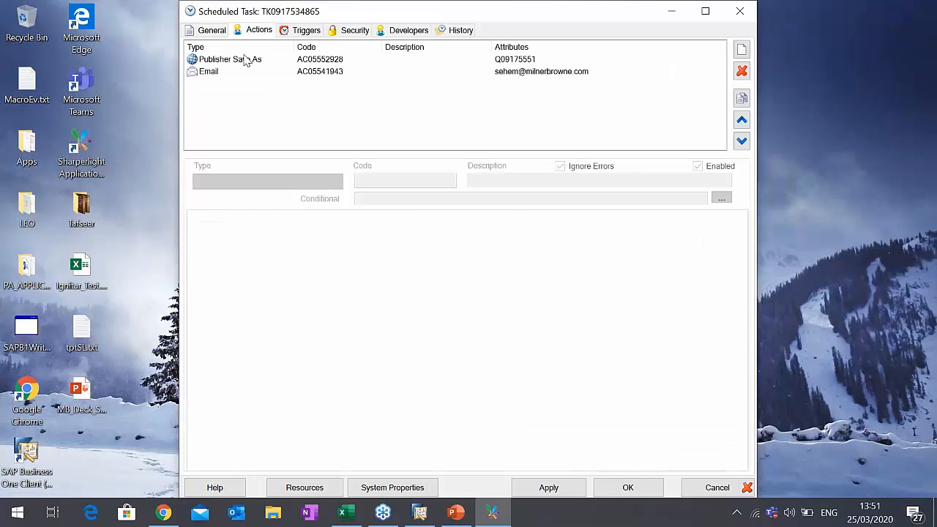
{"action": "left_click", "coordinate": [245, 60]}
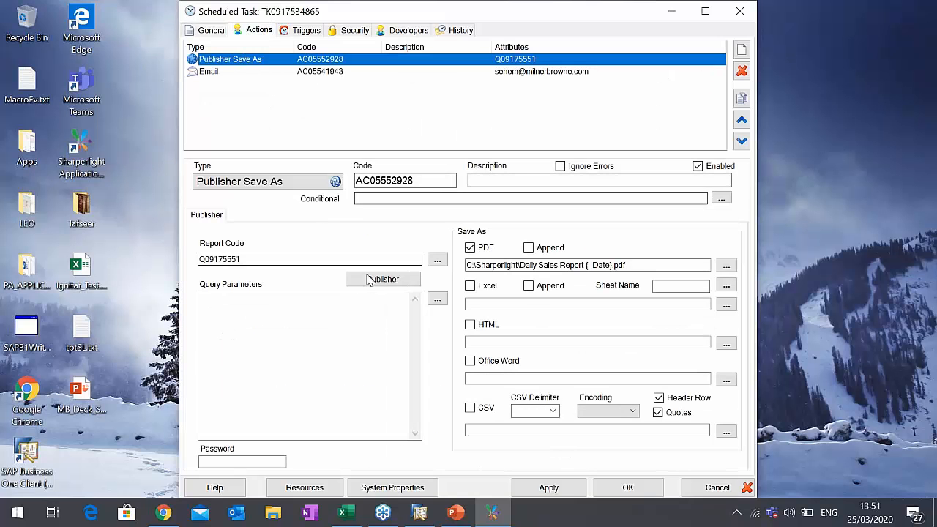
{"action": "left_click", "coordinate": [434, 263]}
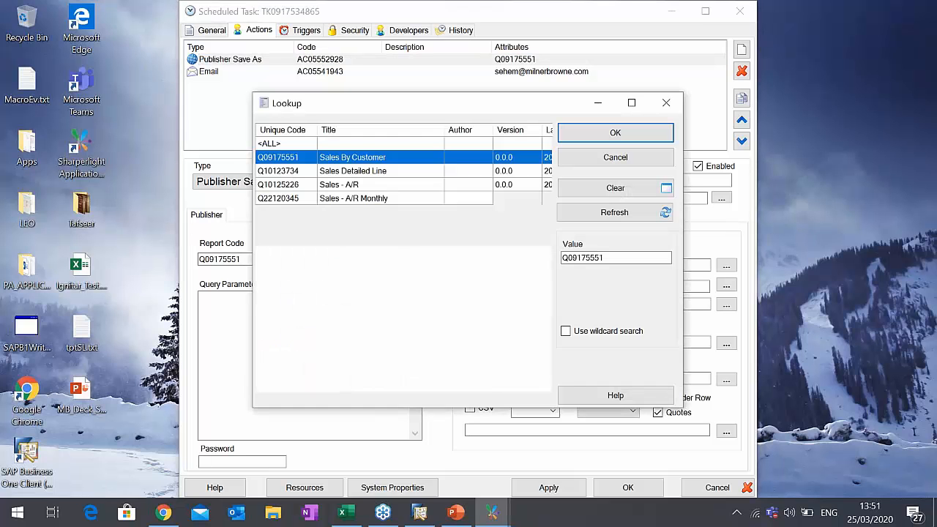
{"action": "left_click", "coordinate": [615, 157]}
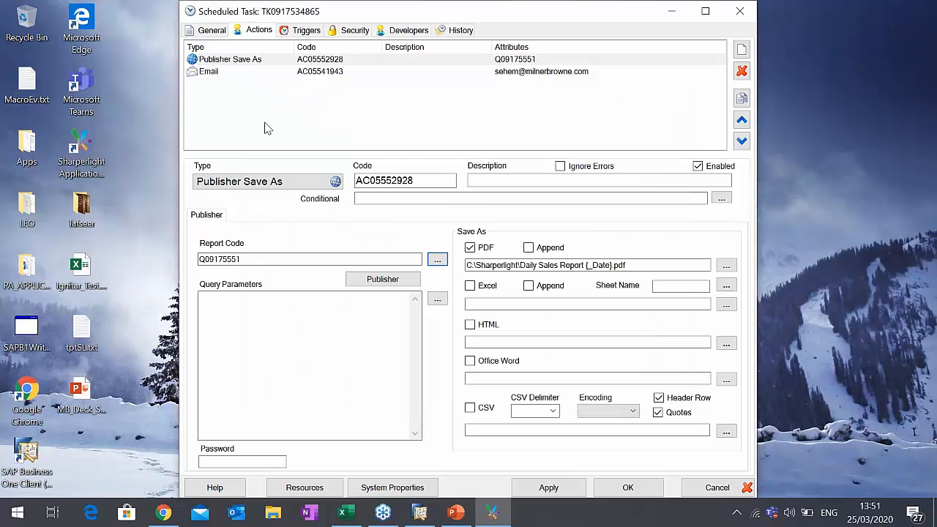
{"action": "left_click", "coordinate": [253, 71]}
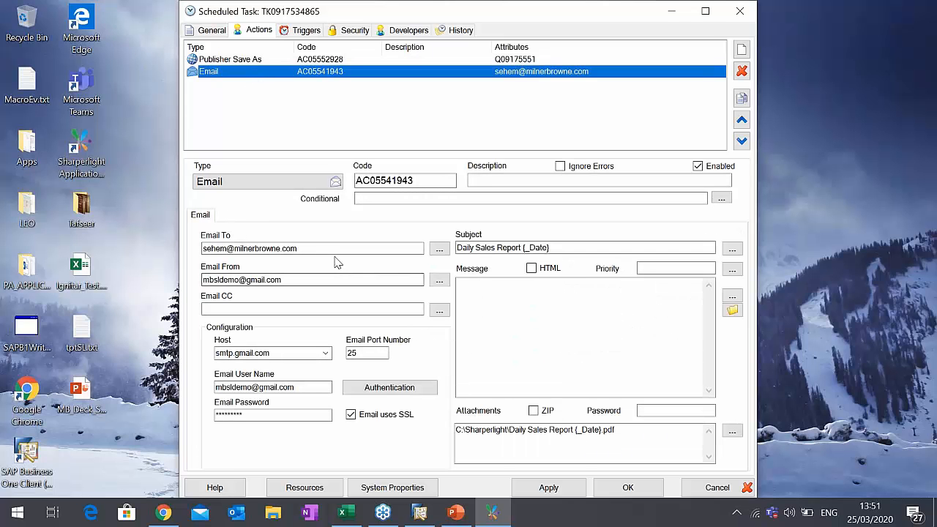
{"action": "left_click", "coordinate": [335, 249]}
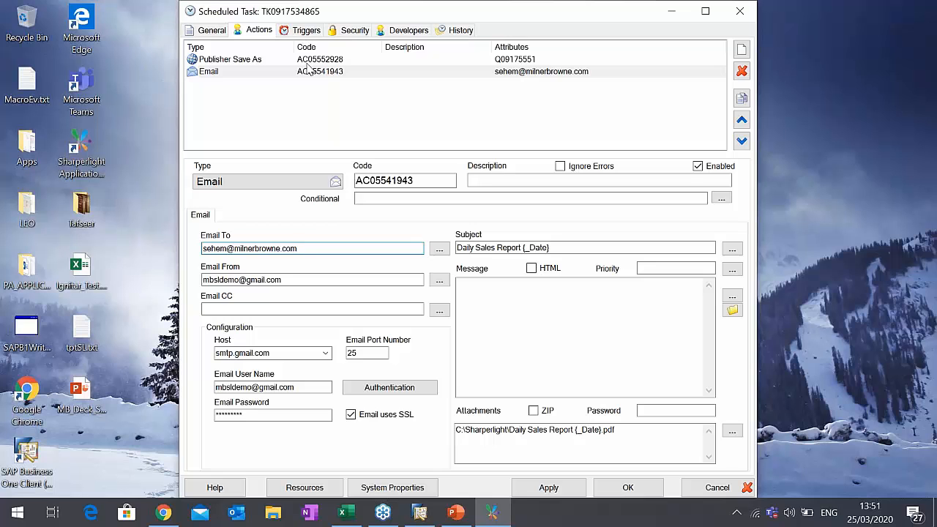
- Open the scheduled task's Monthly trigger and set its type to Daily
{"action": "left_click", "coordinate": [311, 34]}
{"action": "left_click", "coordinate": [251, 66]}
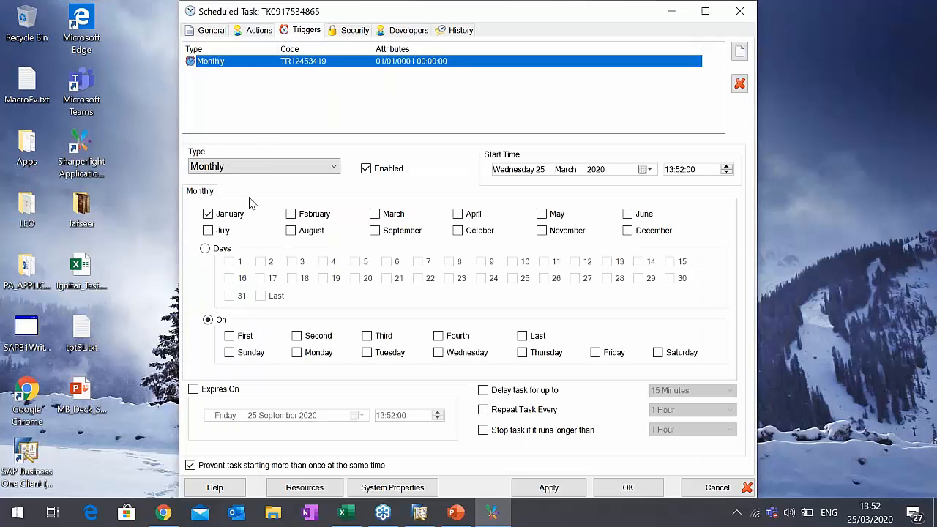
{"action": "left_click", "coordinate": [264, 170]}
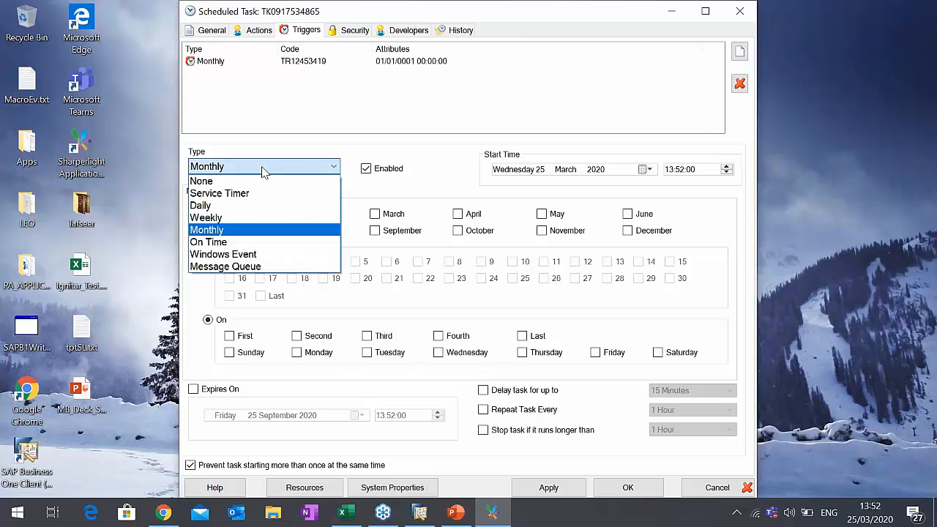
{"action": "left_click", "coordinate": [258, 206]}
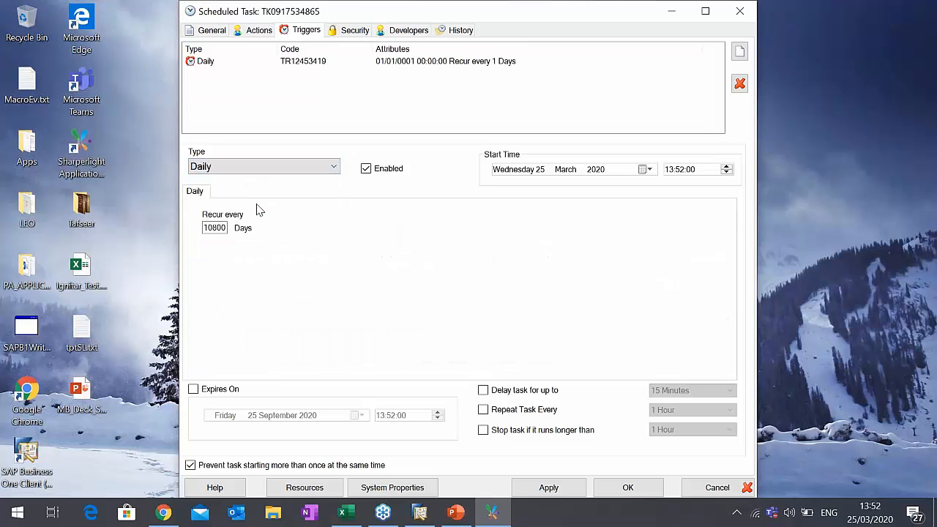
{"action": "double_click", "coordinate": [210, 228]}
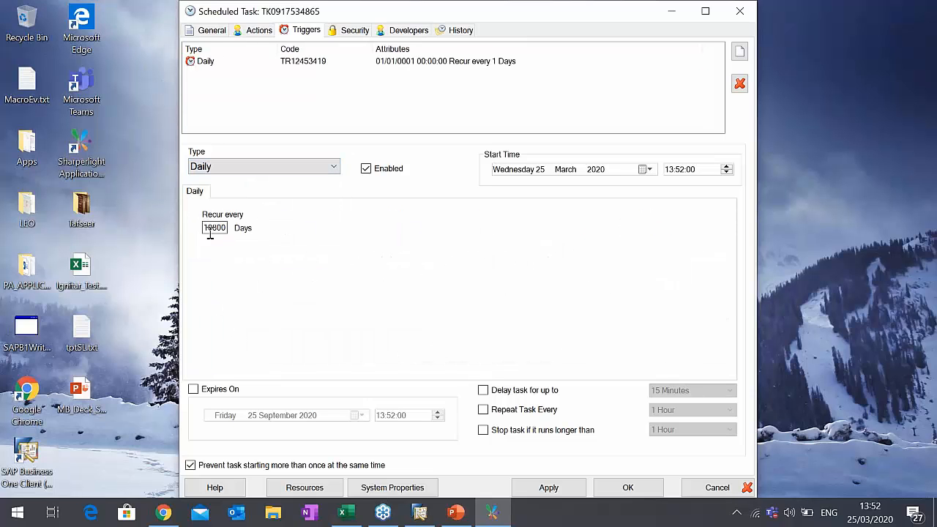
- Set the scheduled task's trigger type to Weekly to show its recurrence options, and switch it back to Monthly
{"action": "left_click", "coordinate": [257, 173]}
{"action": "left_click", "coordinate": [218, 219]}
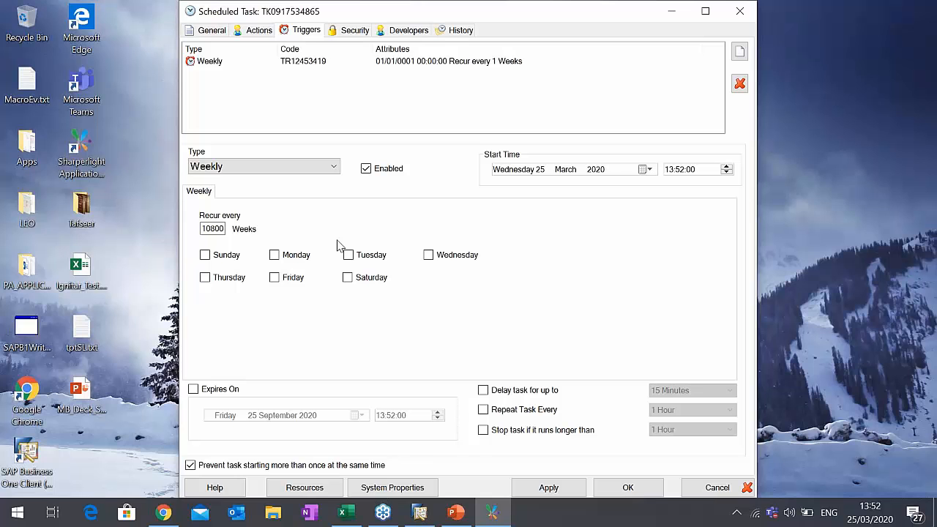
{"action": "left_click", "coordinate": [307, 167]}
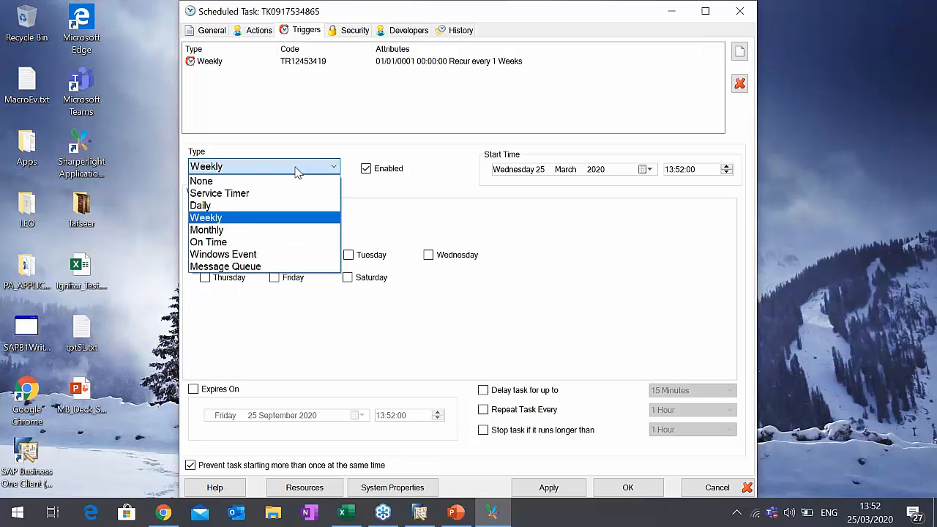
{"action": "left_click", "coordinate": [249, 232]}
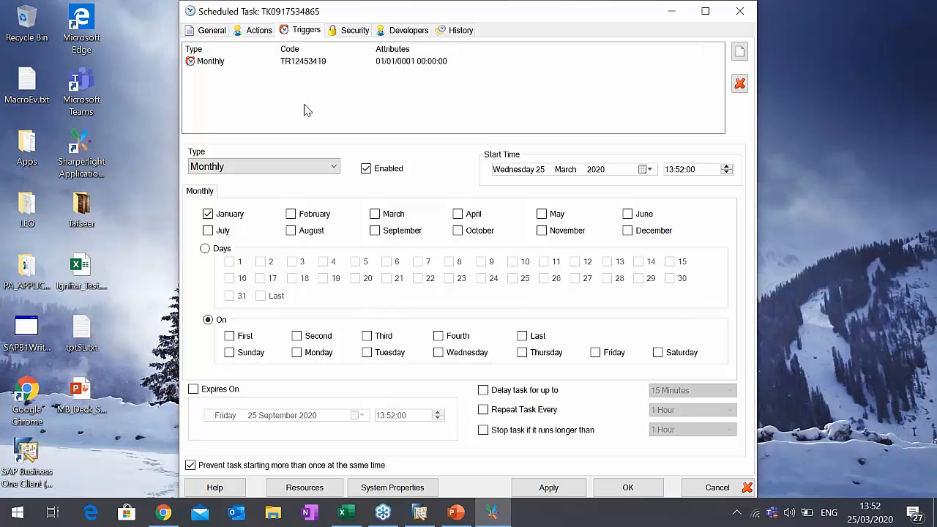
- Review the Email action's recipient, subject and attachment settings, and close the scheduled task without saving changes
{"action": "left_click", "coordinate": [260, 30]}
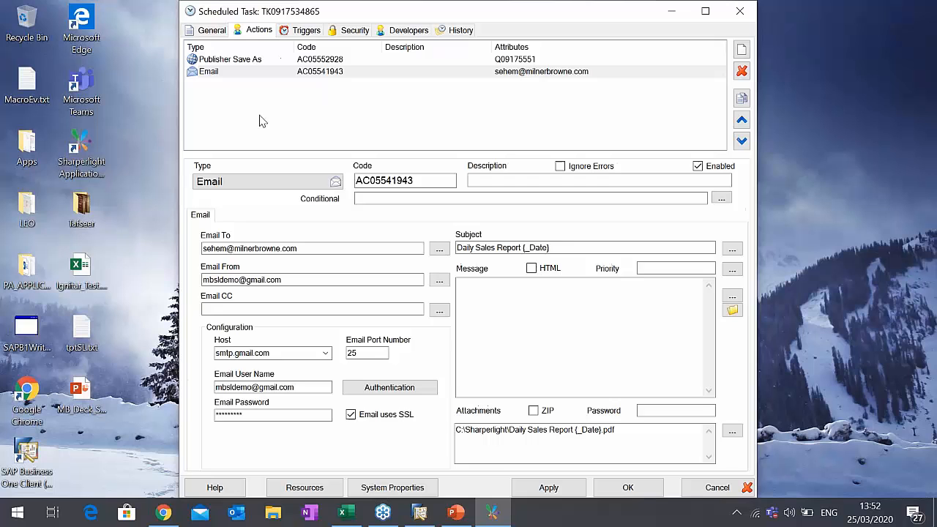
{"action": "left_click", "coordinate": [240, 73]}
{"action": "left_click", "coordinate": [315, 248]}
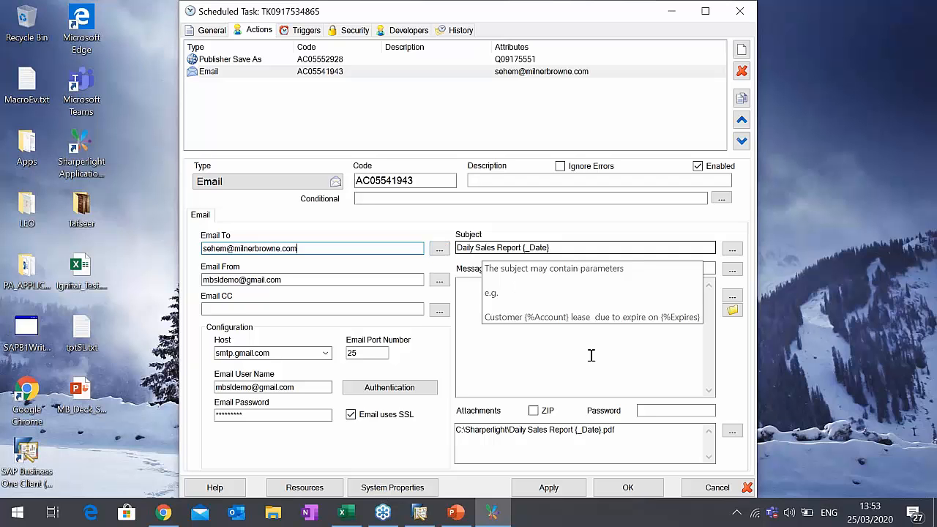
{"action": "left_click", "coordinate": [708, 487]}
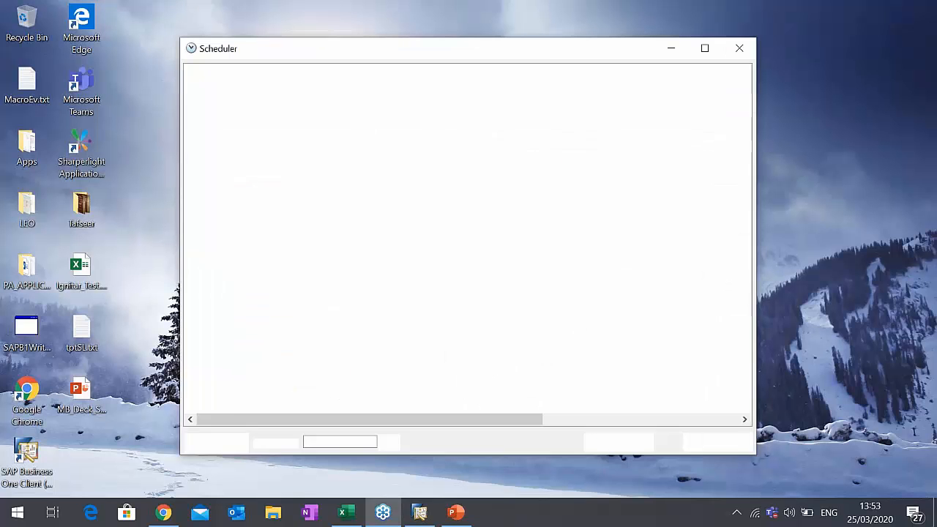
- Launch the Sharperlight application menu from the desktop and close the Scheduler window
{"action": "double_click", "coordinate": [81, 154]}
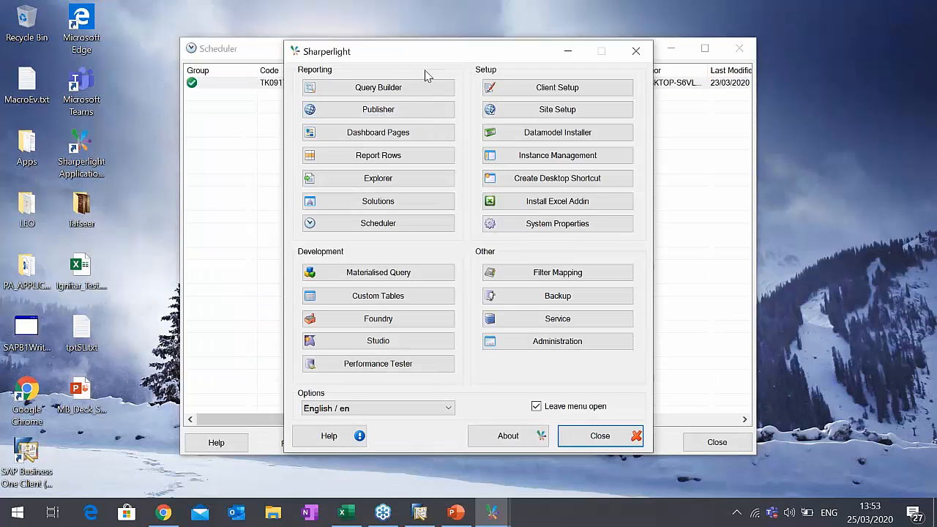
{"action": "left_click_drag", "start_coordinate": [436, 49], "coordinate": [436, 41]}
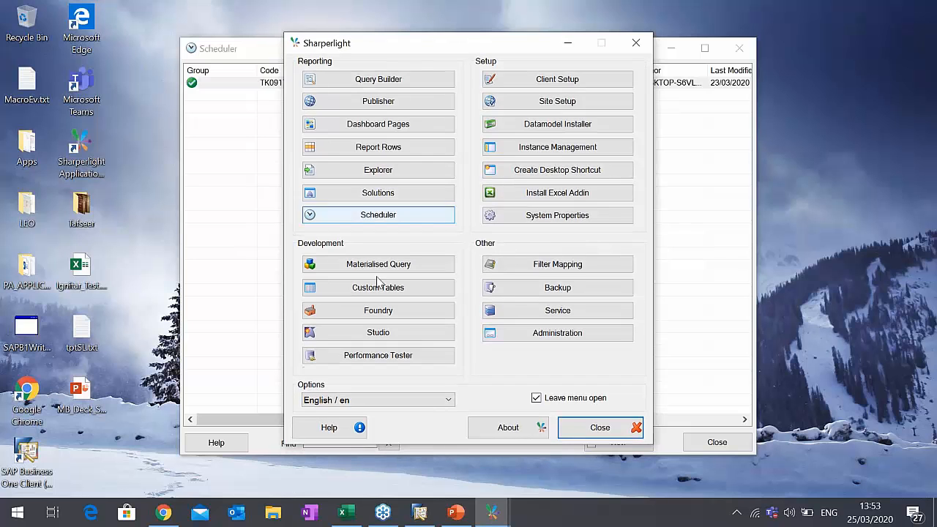
{"action": "left_click", "coordinate": [737, 49]}
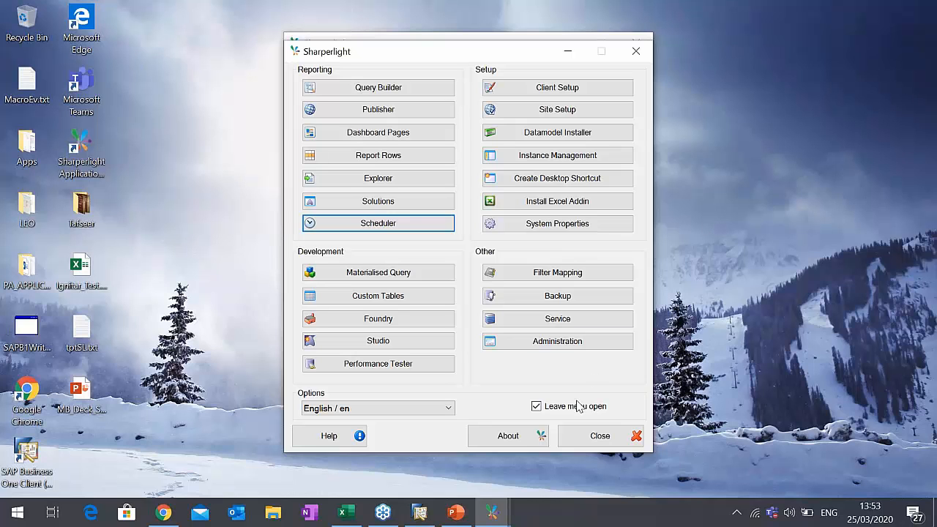
- Switch to the MB_Deck_Sharperlight presentation in PowerPoint and present the Thank You slide as a full-screen slide show
{"action": "left_click", "coordinate": [452, 512]}
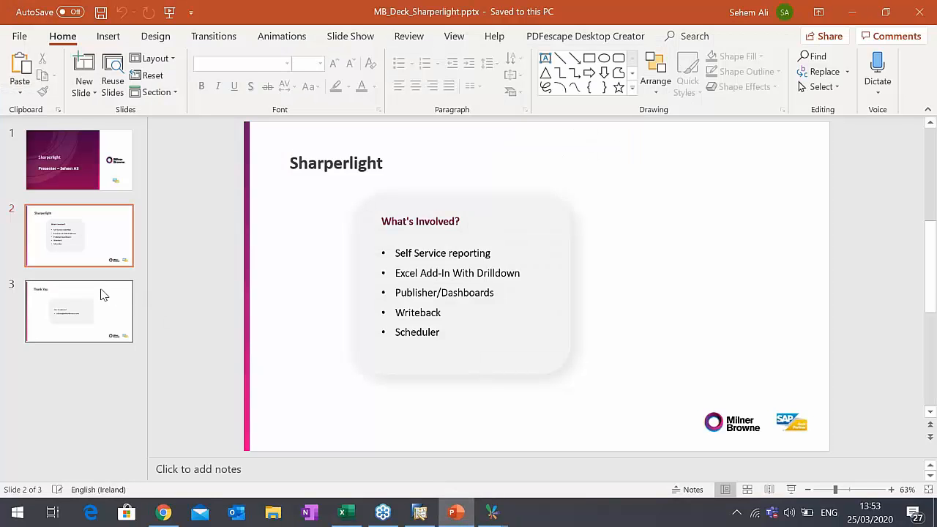
{"action": "left_click", "coordinate": [101, 294]}
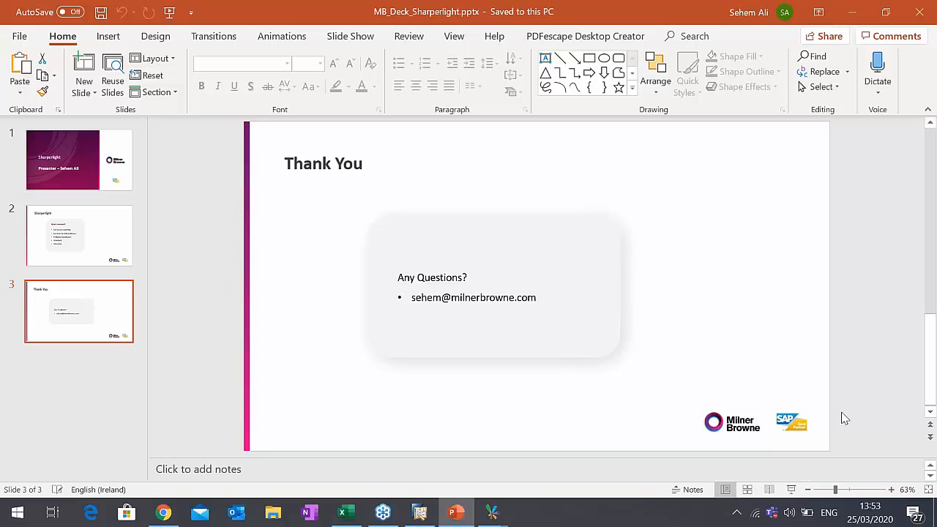
{"action": "left_click", "coordinate": [795, 491]}
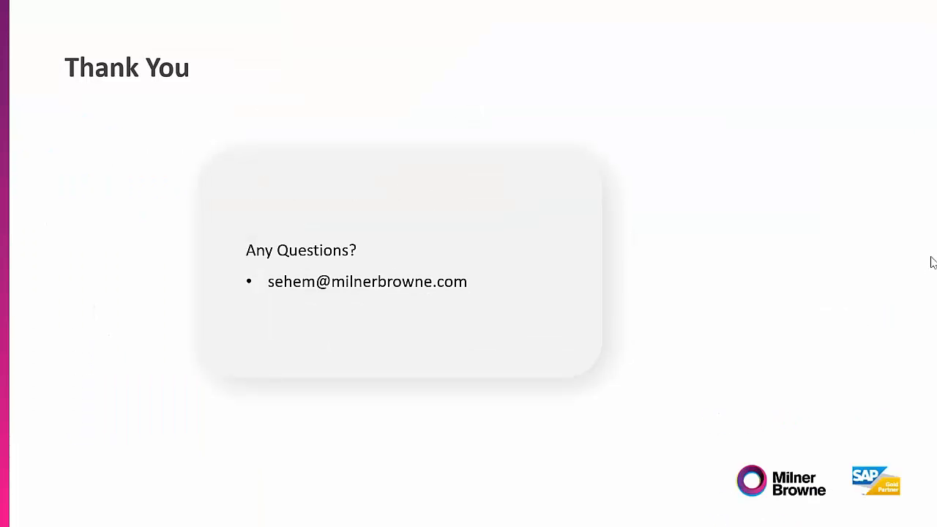